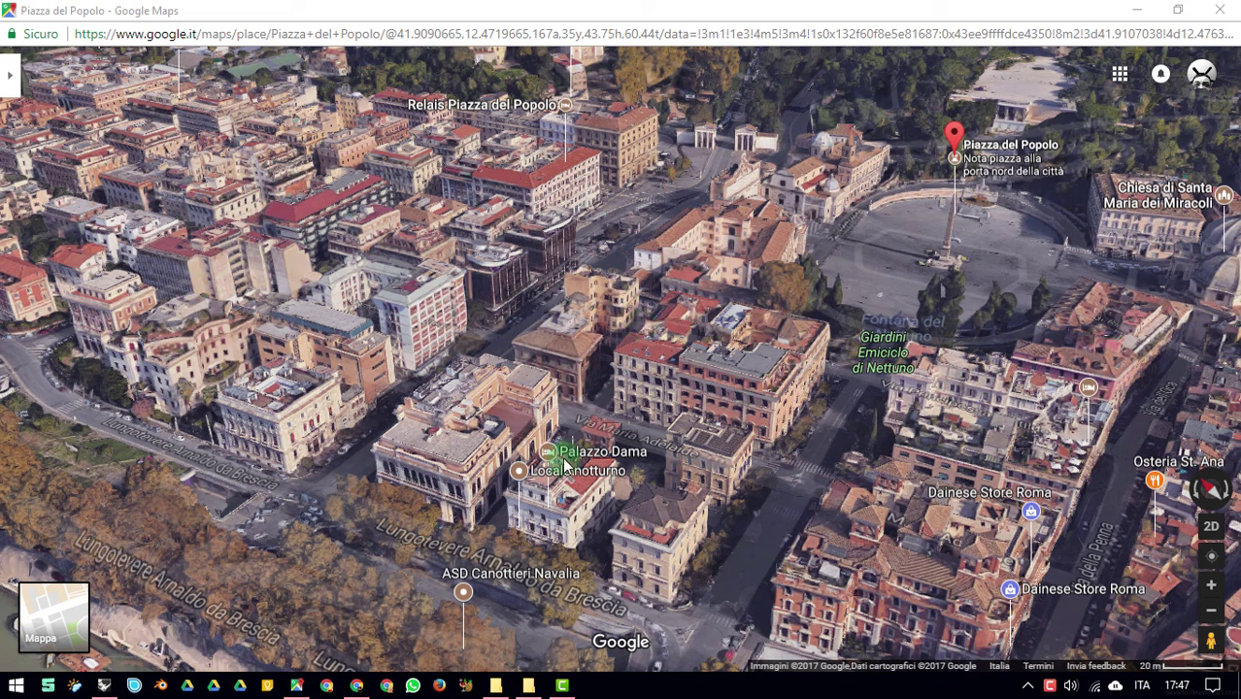
Step: Switch to Chrome, view the download page of Grasshopper for Rhino 5.0, and return to the Grasshopper site's download list
{"action": "mouse_move", "coordinate": [358, 686]}
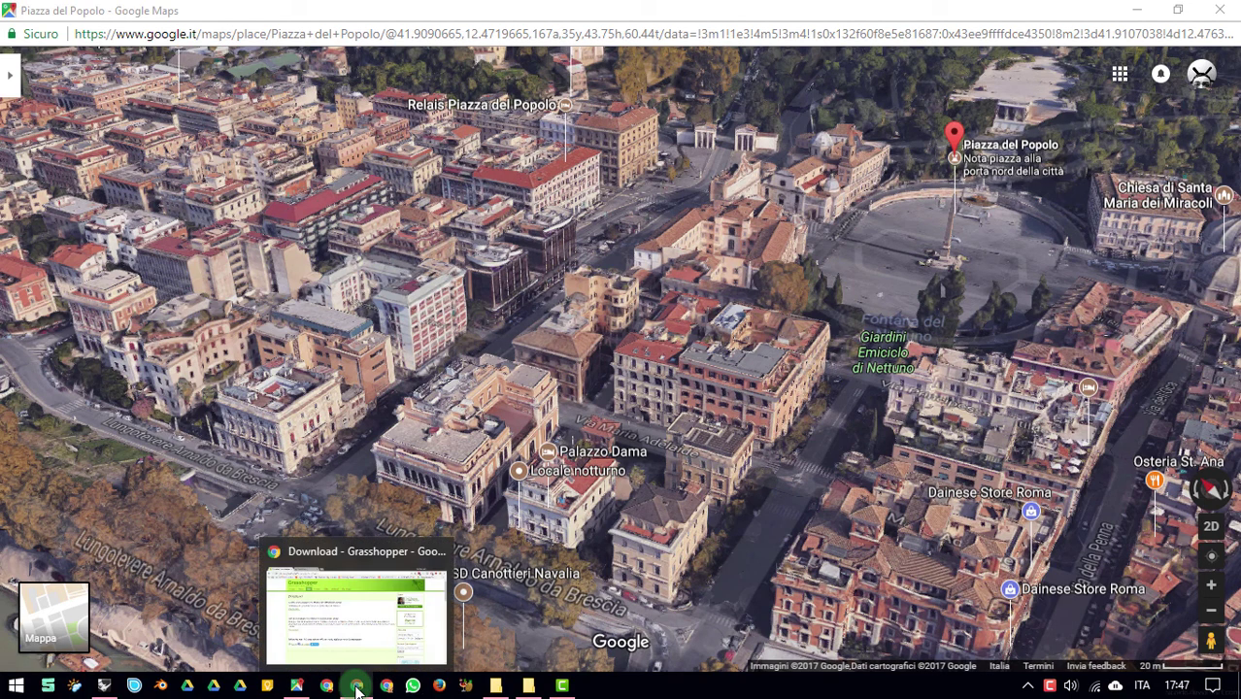
{"action": "left_click", "coordinate": [374, 602]}
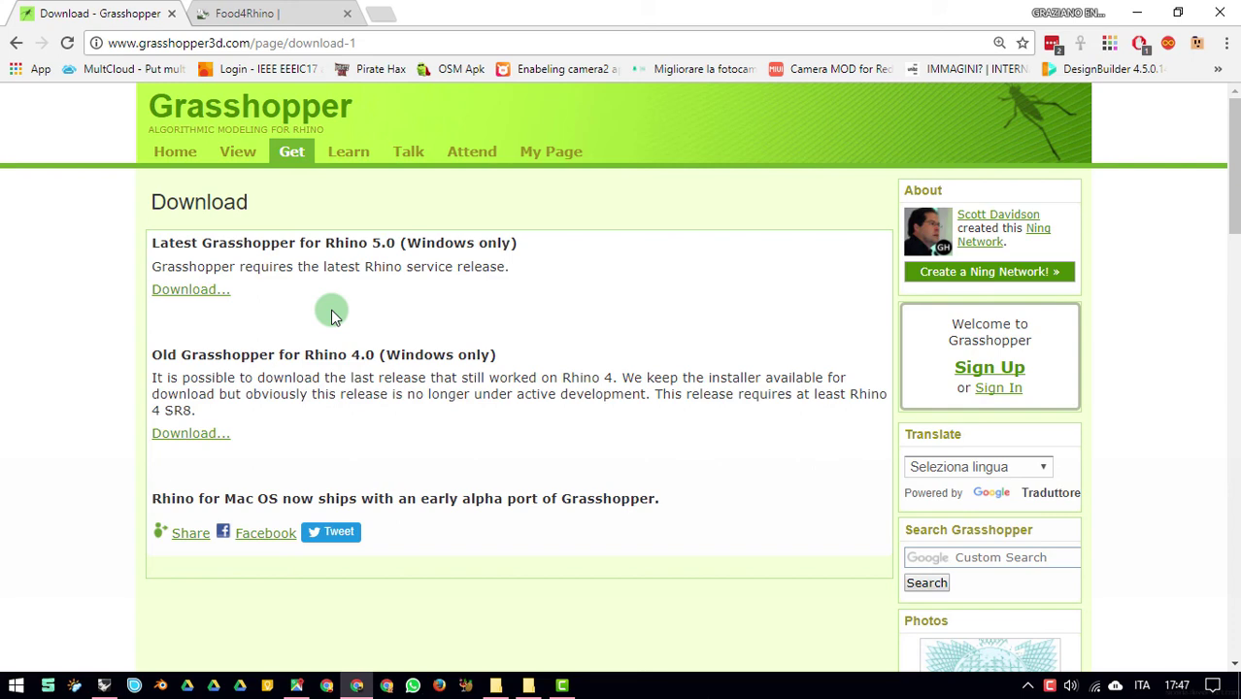
{"action": "left_click", "coordinate": [177, 301]}
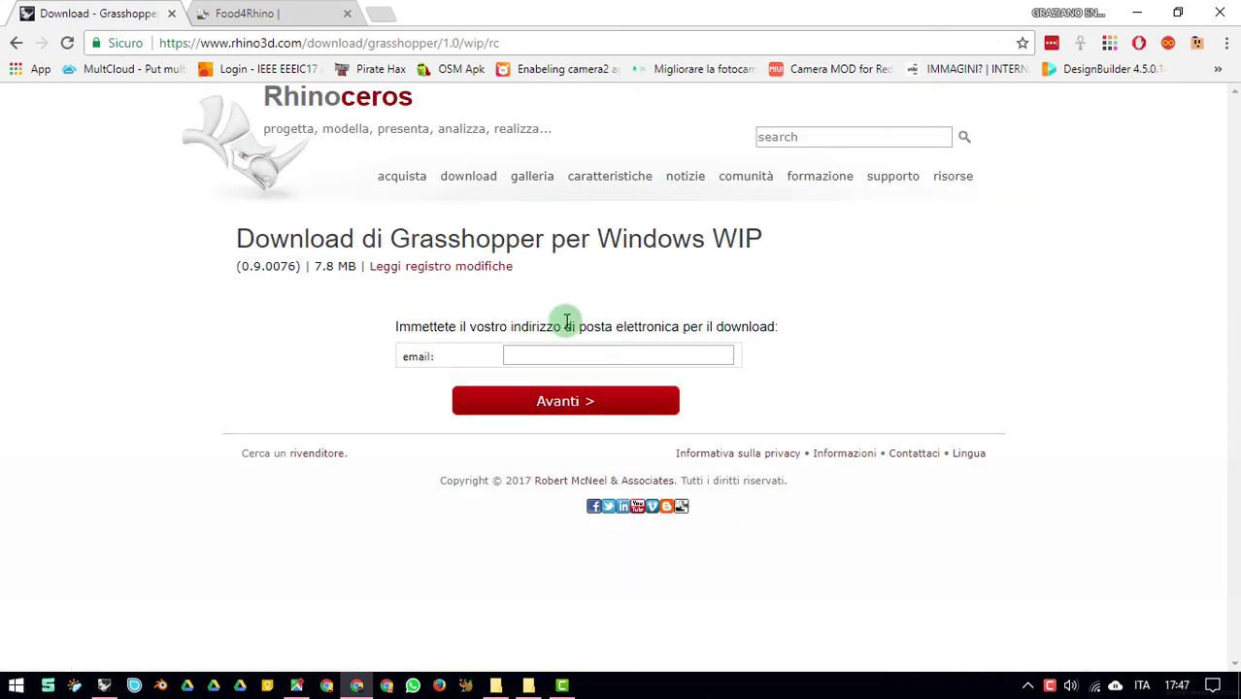
{"action": "left_click", "coordinate": [12, 43]}
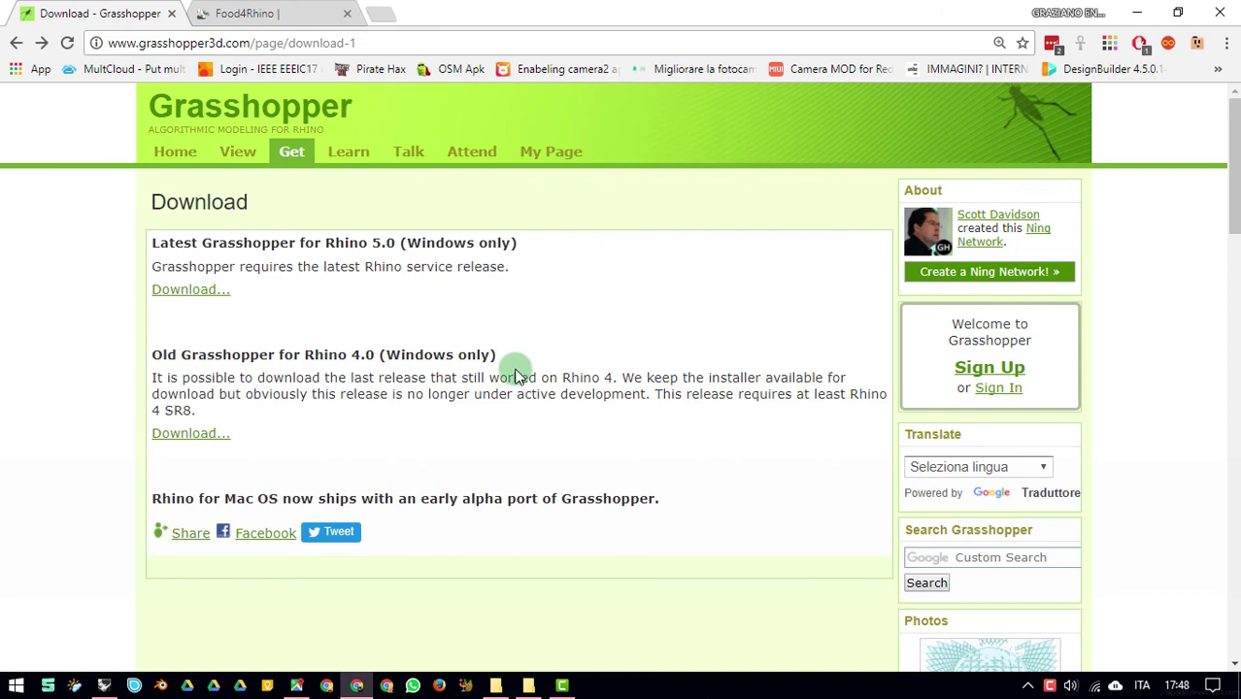
Step: Switch to Rhinoceros and launch Grasshopper with the Grasshopper command
{"action": "left_click", "coordinate": [104, 686]}
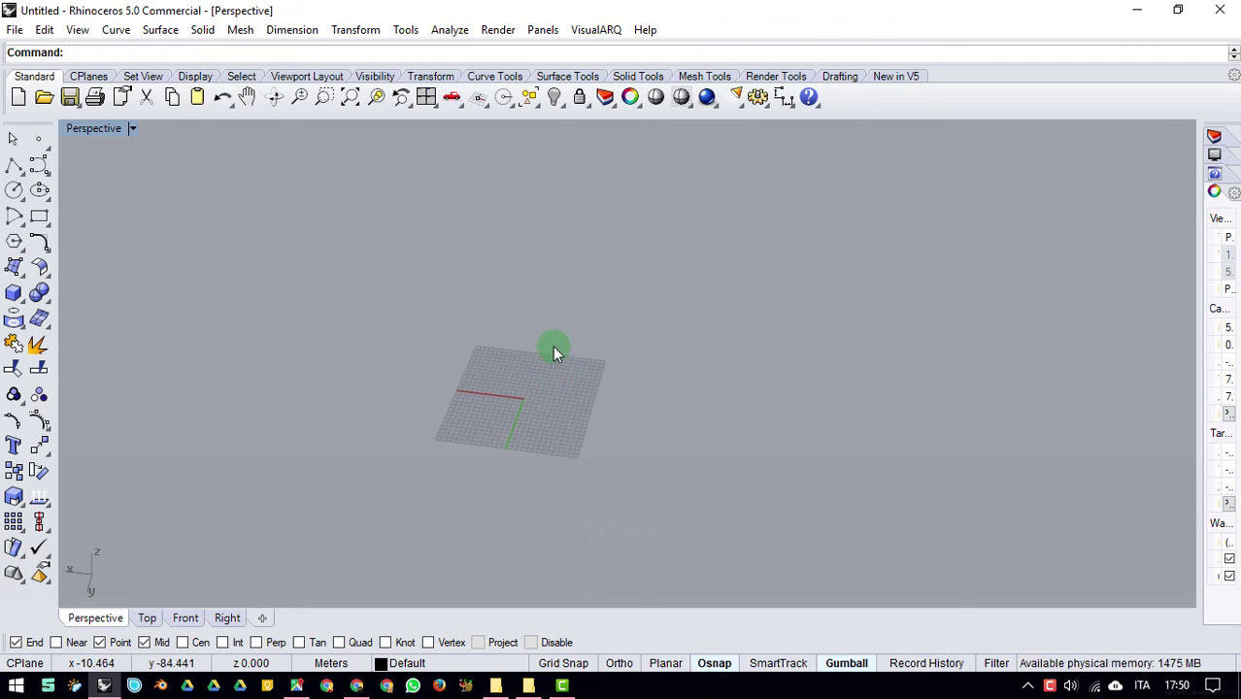
{"action": "type", "text": "Grassghopper"}
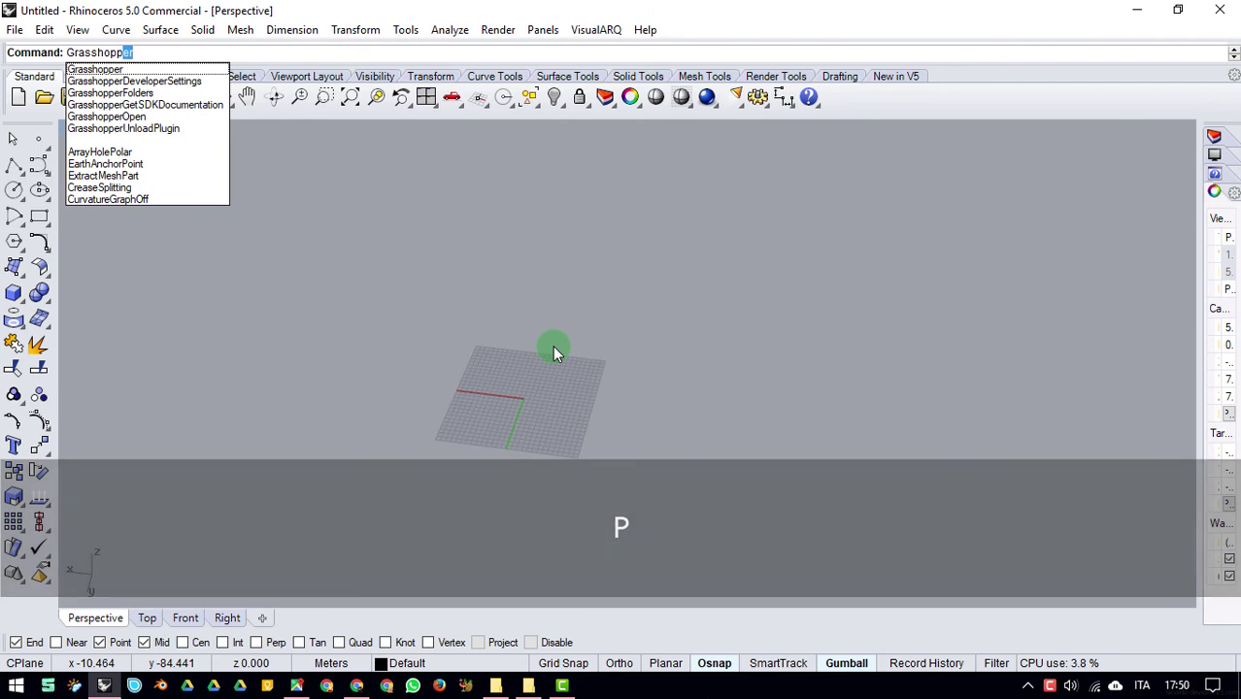
{"action": "key", "text": "Return"}
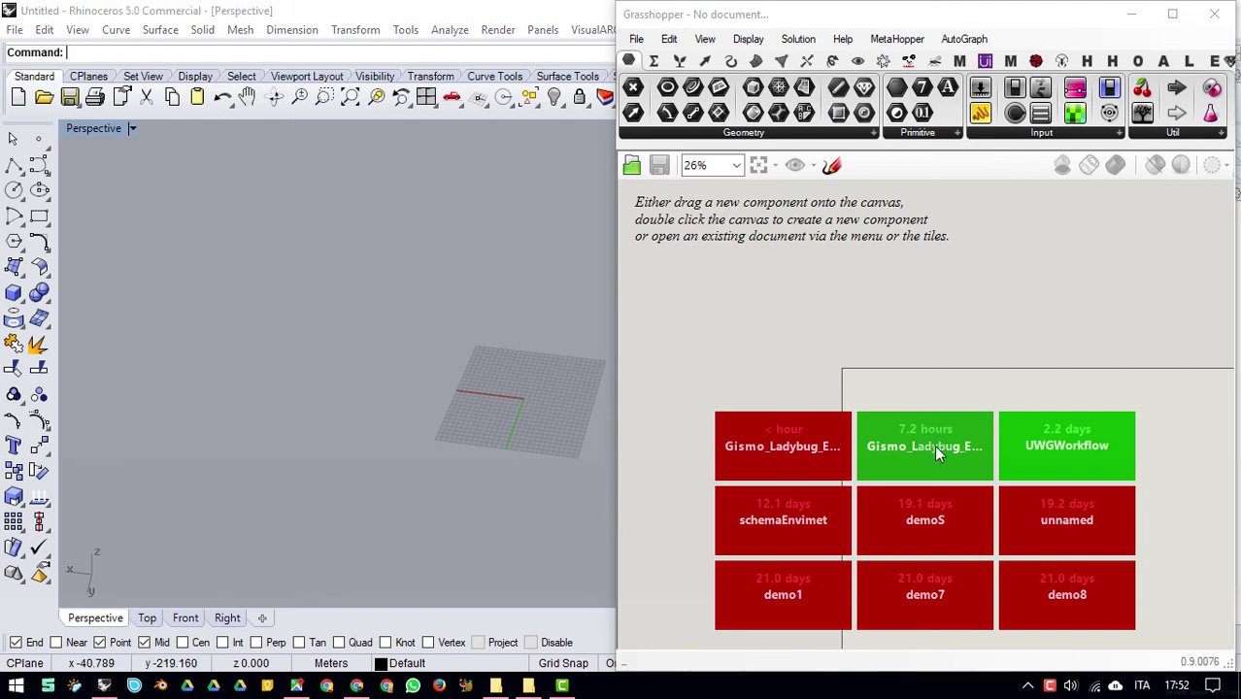
{"action": "left_click", "coordinate": [843, 361]}
Step: Switch back to Chrome and search the food4Rhino site for wombat
{"action": "left_click", "coordinate": [356, 685]}
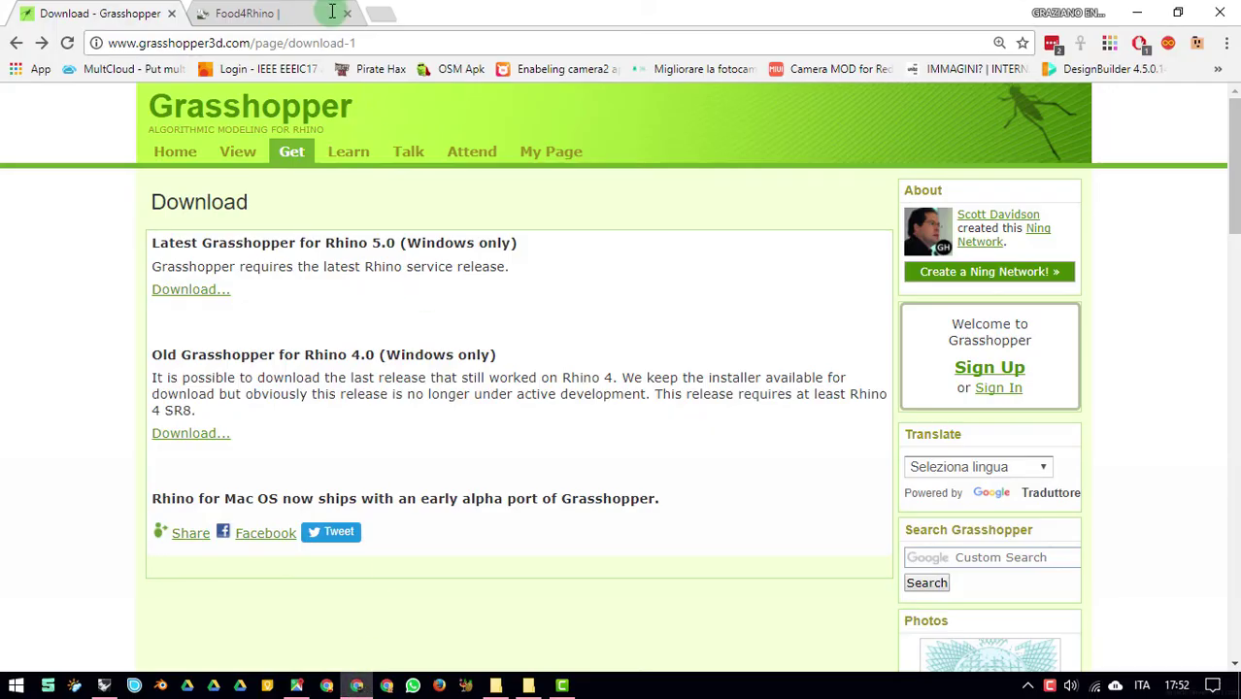
{"action": "left_click", "coordinate": [241, 13]}
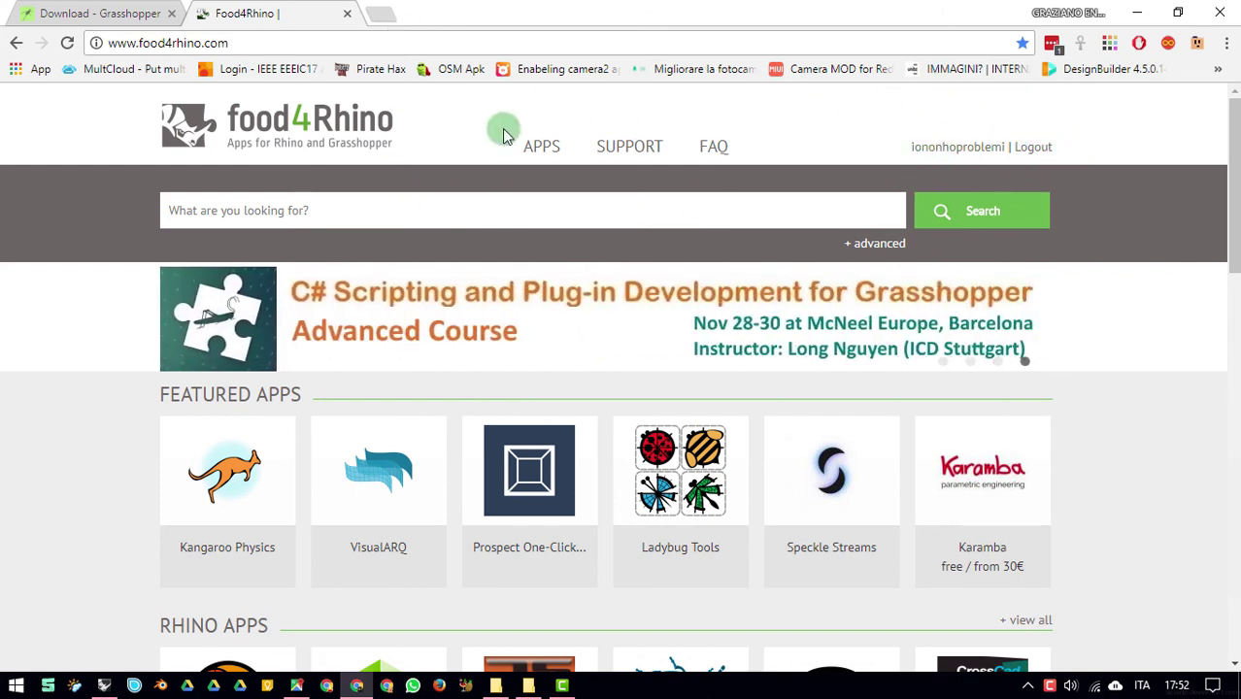
{"action": "left_click", "coordinate": [571, 222]}
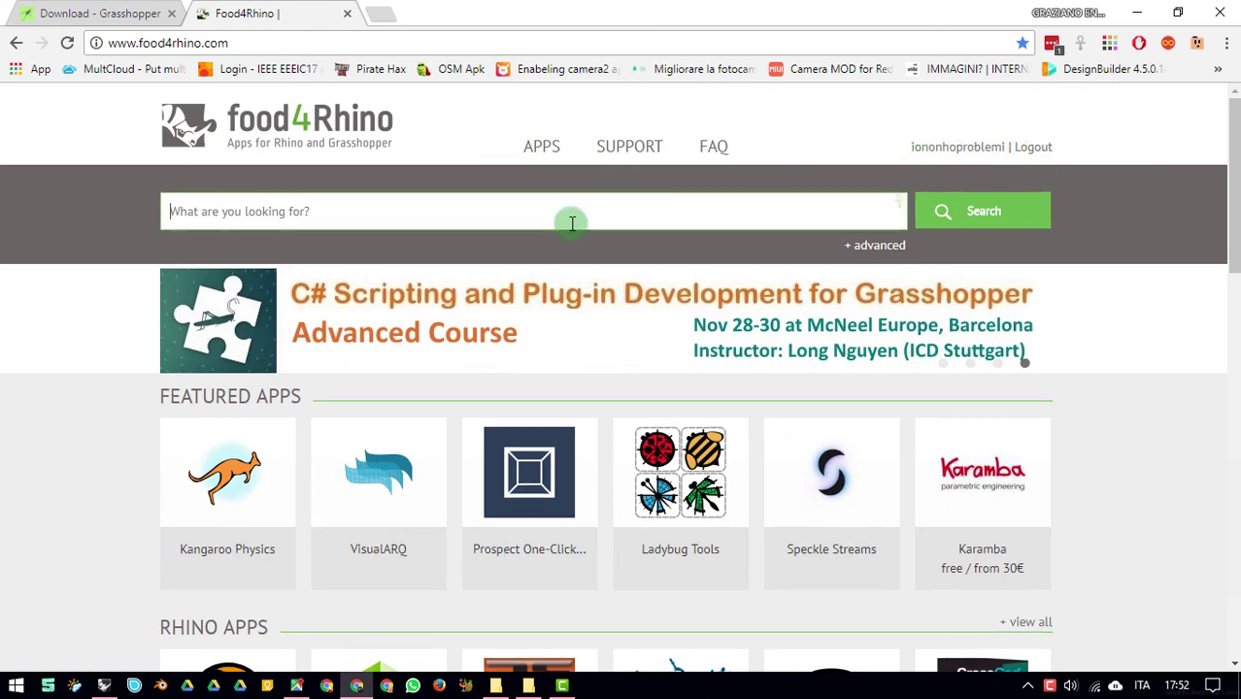
{"action": "type", "text": "wo"}
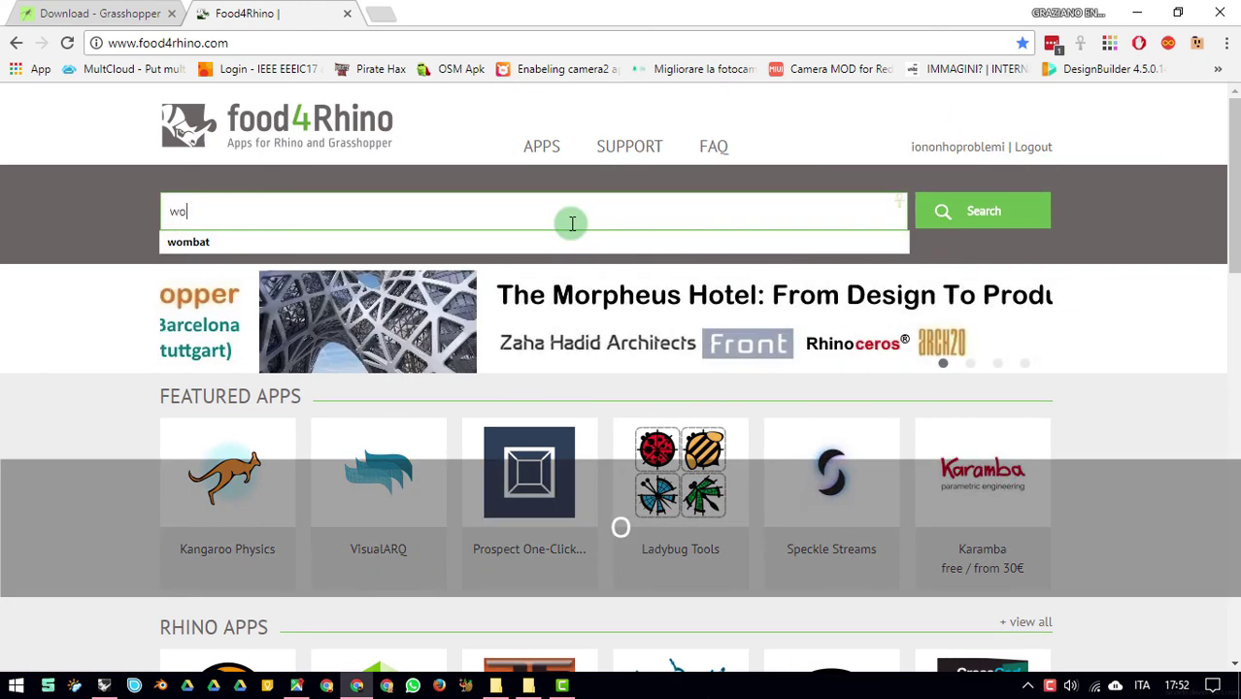
{"action": "type", "text": "mbat"}
{"action": "key", "text": "Return"}
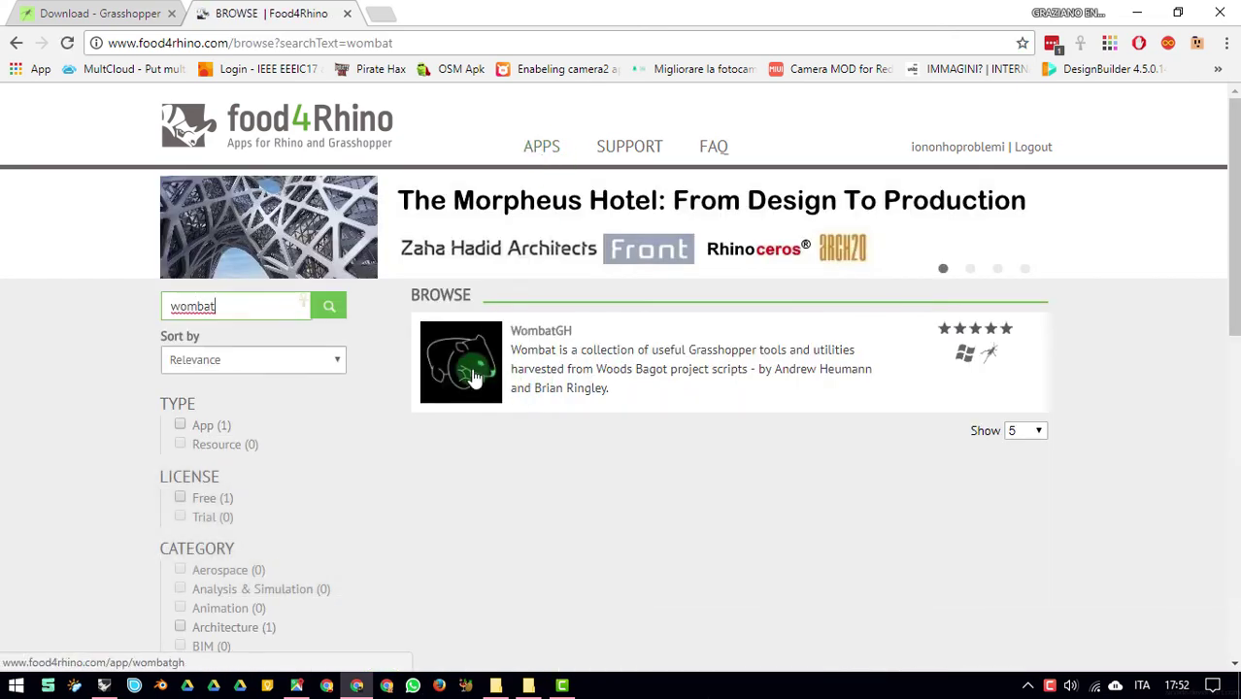
Step: Download the WombatGH release dated 2017-Aug-19 and save it as wombatgh.gha on the Desktop
{"action": "left_click", "coordinate": [473, 377]}
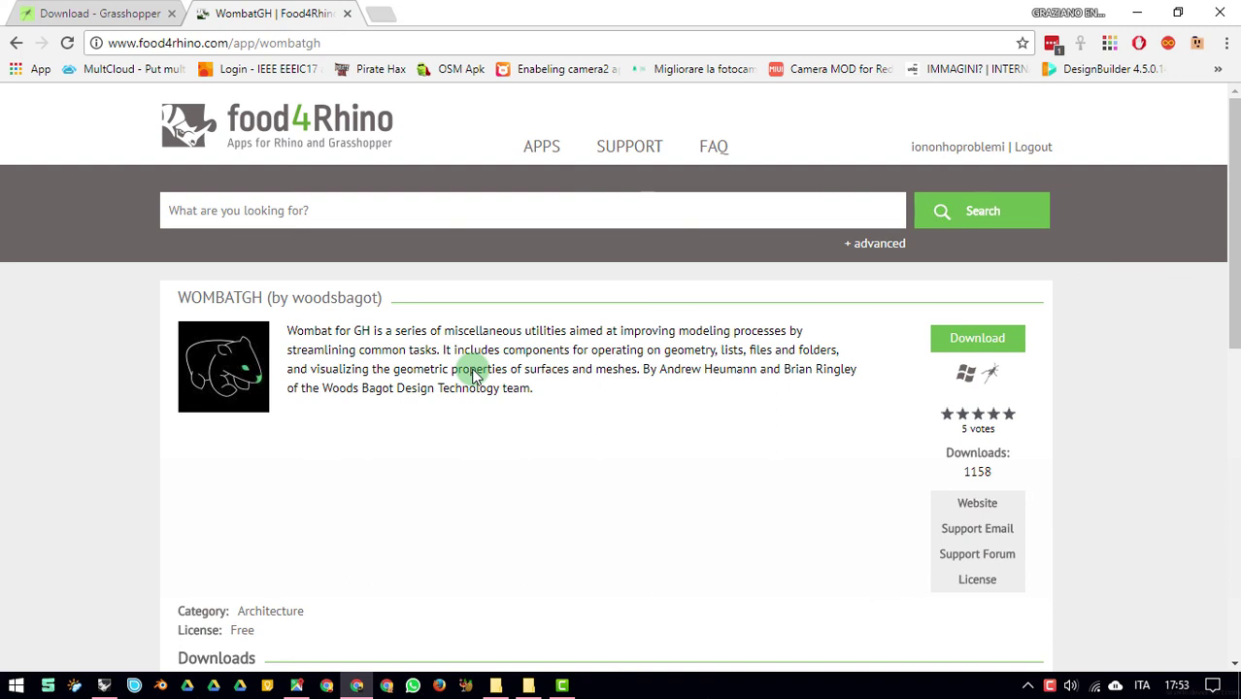
{"action": "left_click", "coordinate": [971, 338]}
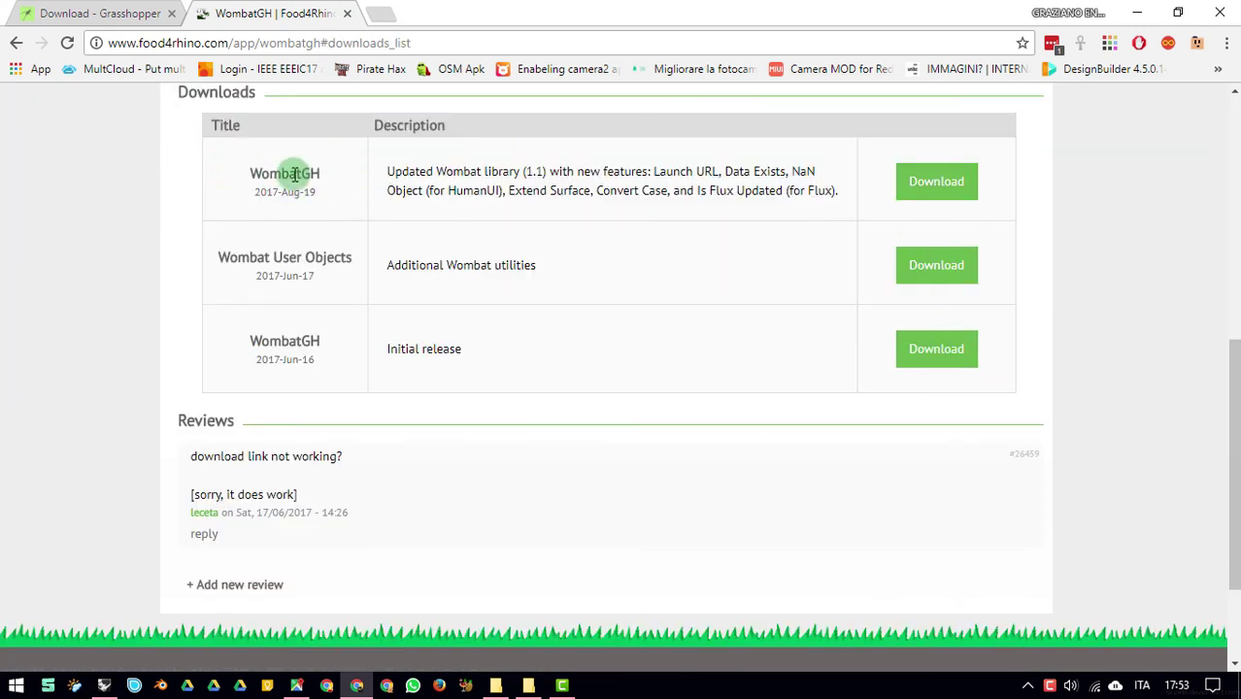
{"action": "left_click", "coordinate": [962, 191]}
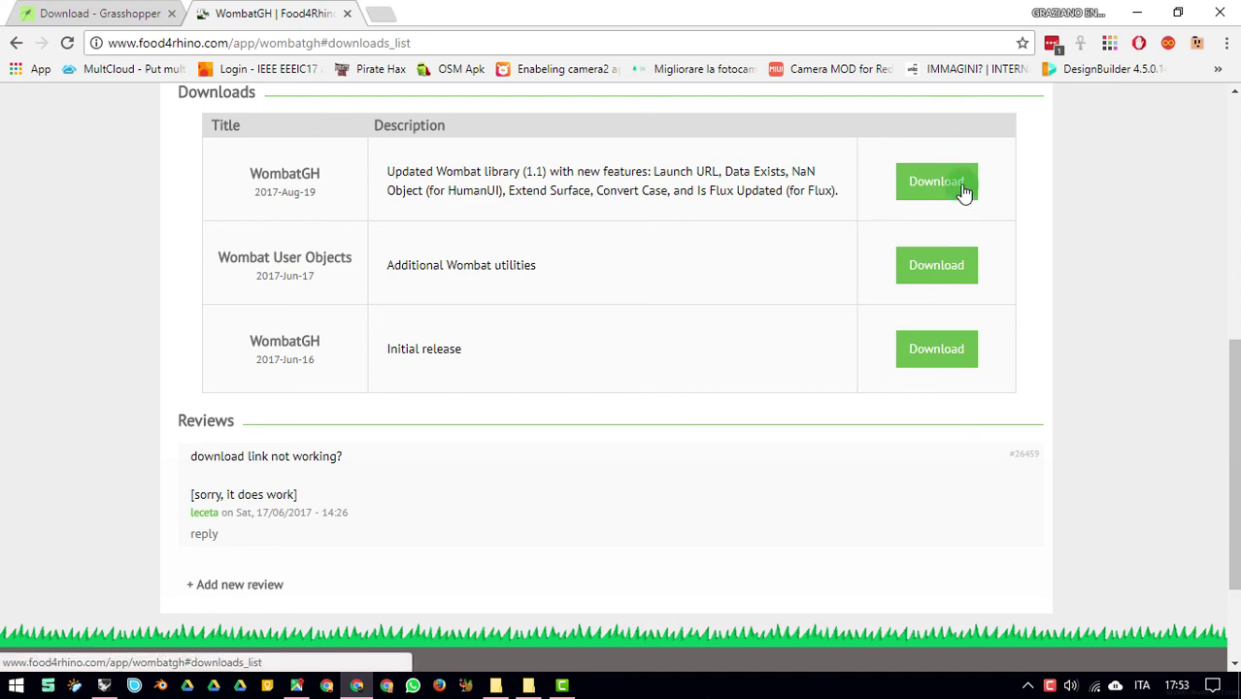
{"action": "left_click", "coordinate": [955, 184]}
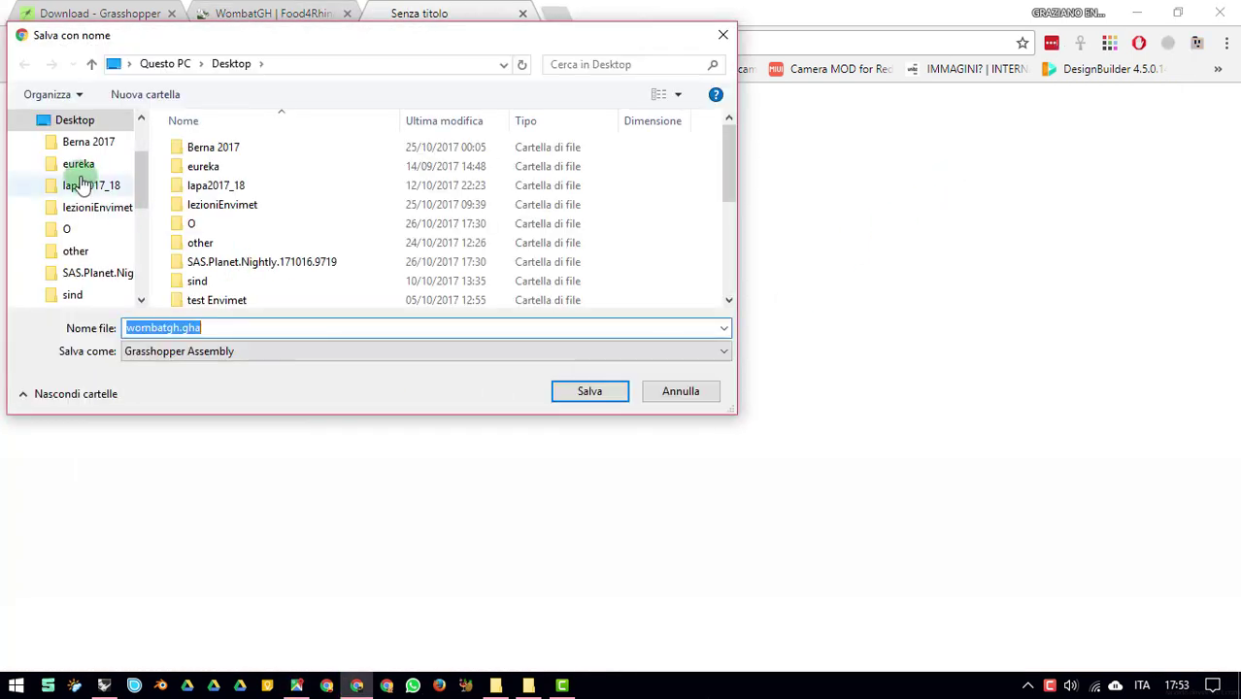
{"action": "left_click", "coordinate": [589, 392]}
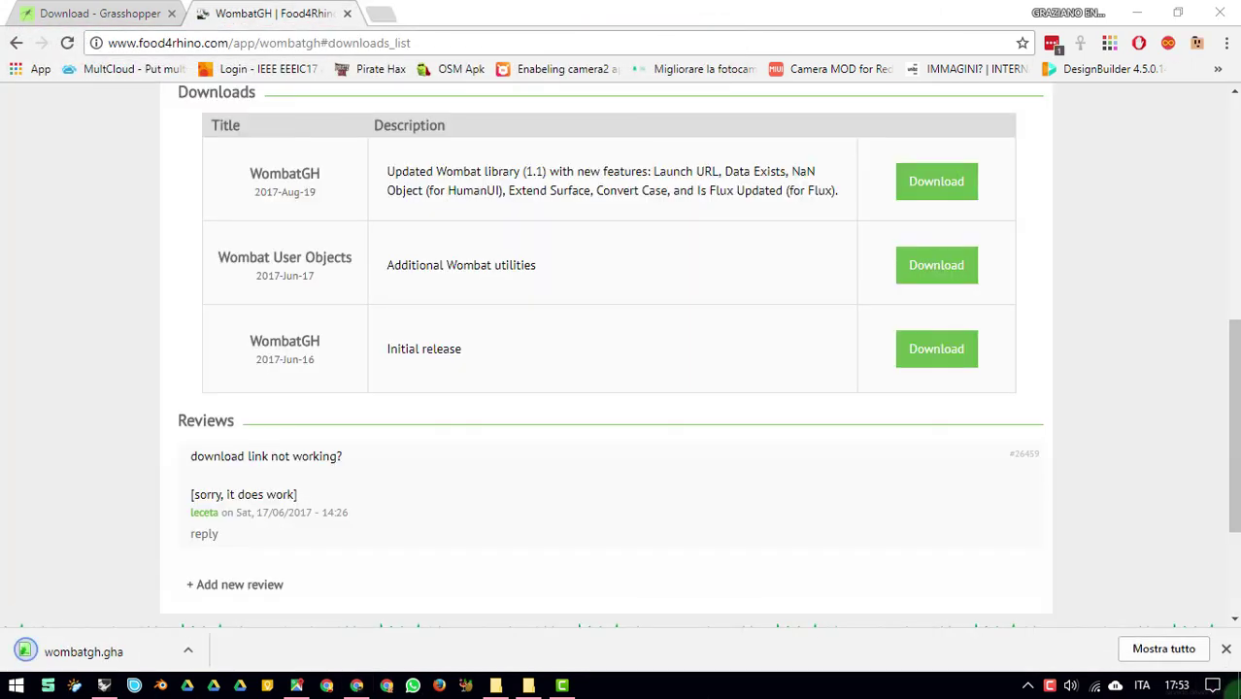
Step: Locate wombatgh.gha on the desktop and open Grasshopper's Components Folder from its special folders
{"action": "left_click", "coordinate": [1231, 685]}
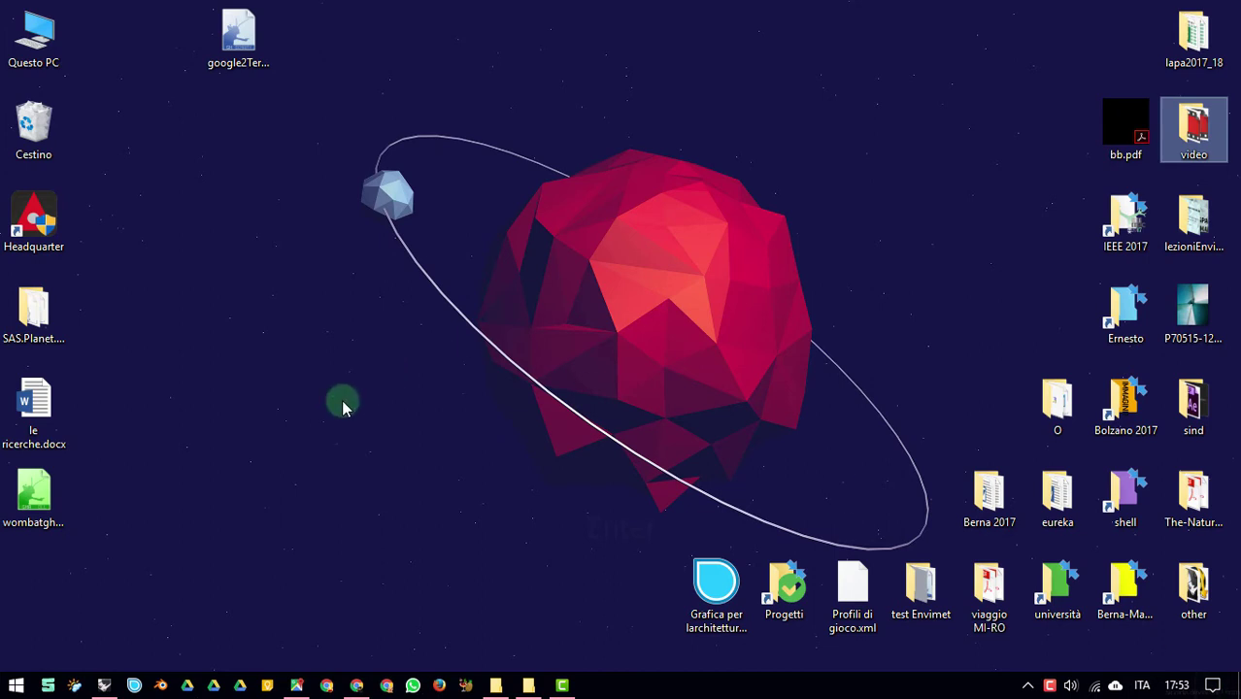
{"action": "left_click", "coordinate": [37, 500]}
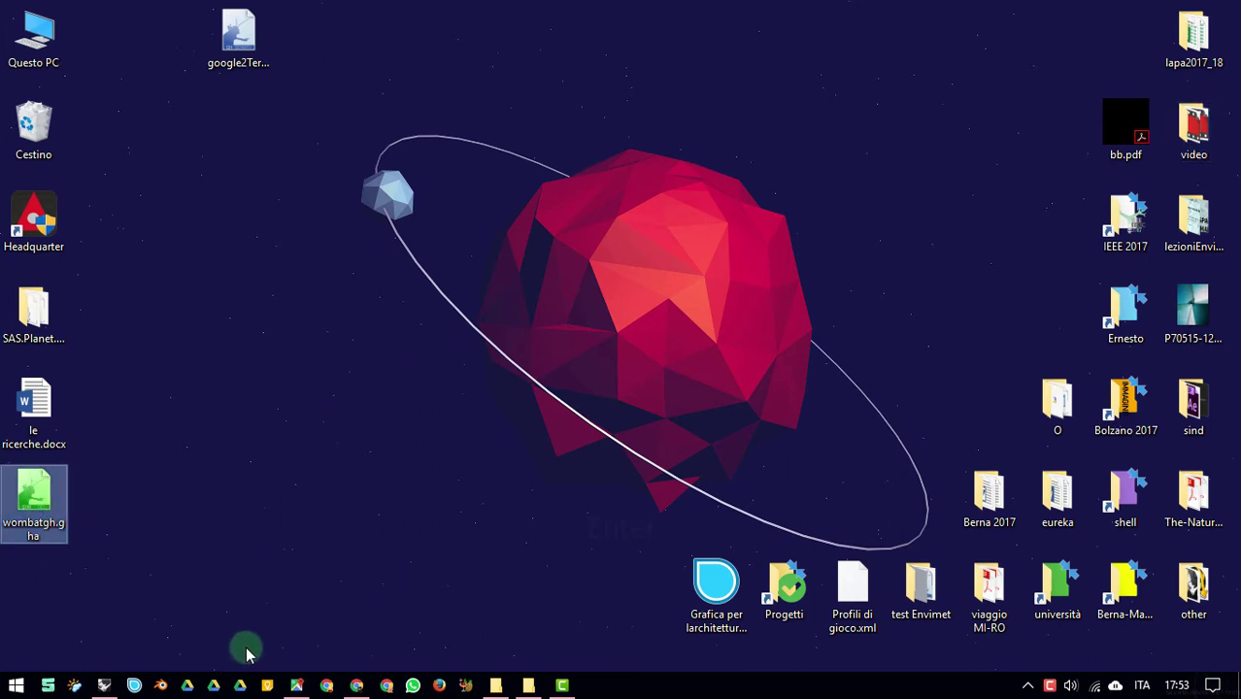
{"action": "left_click", "coordinate": [104, 688]}
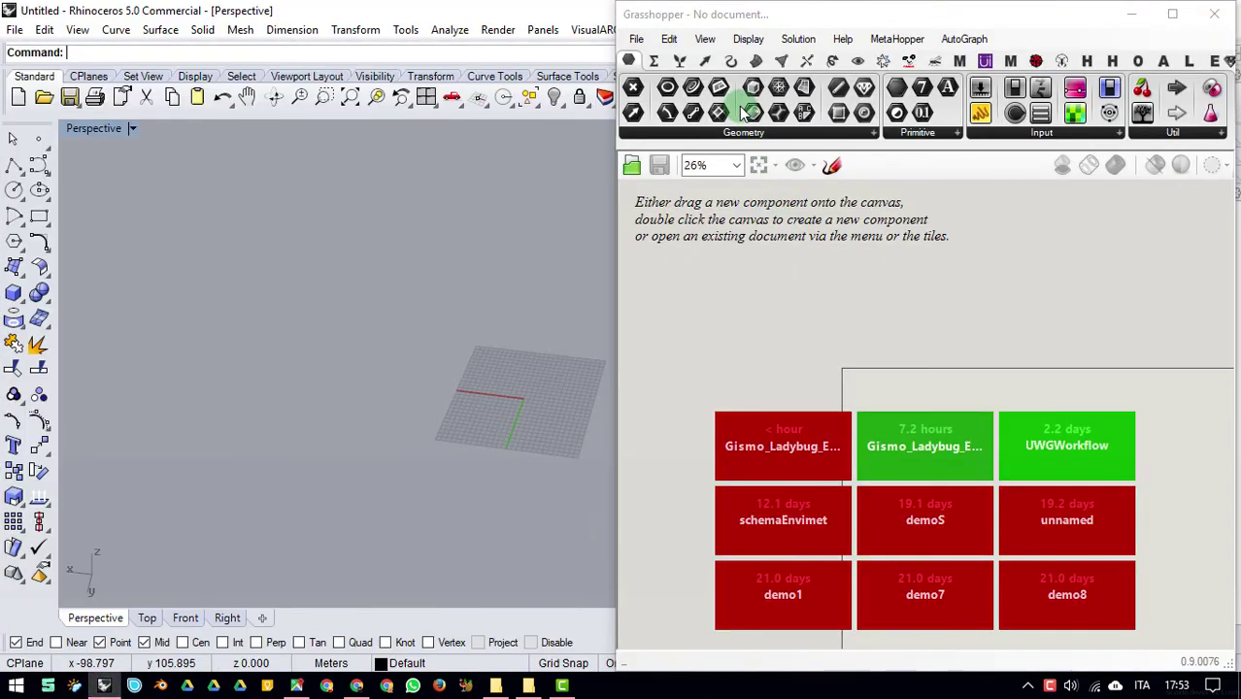
{"action": "left_click", "coordinate": [637, 40]}
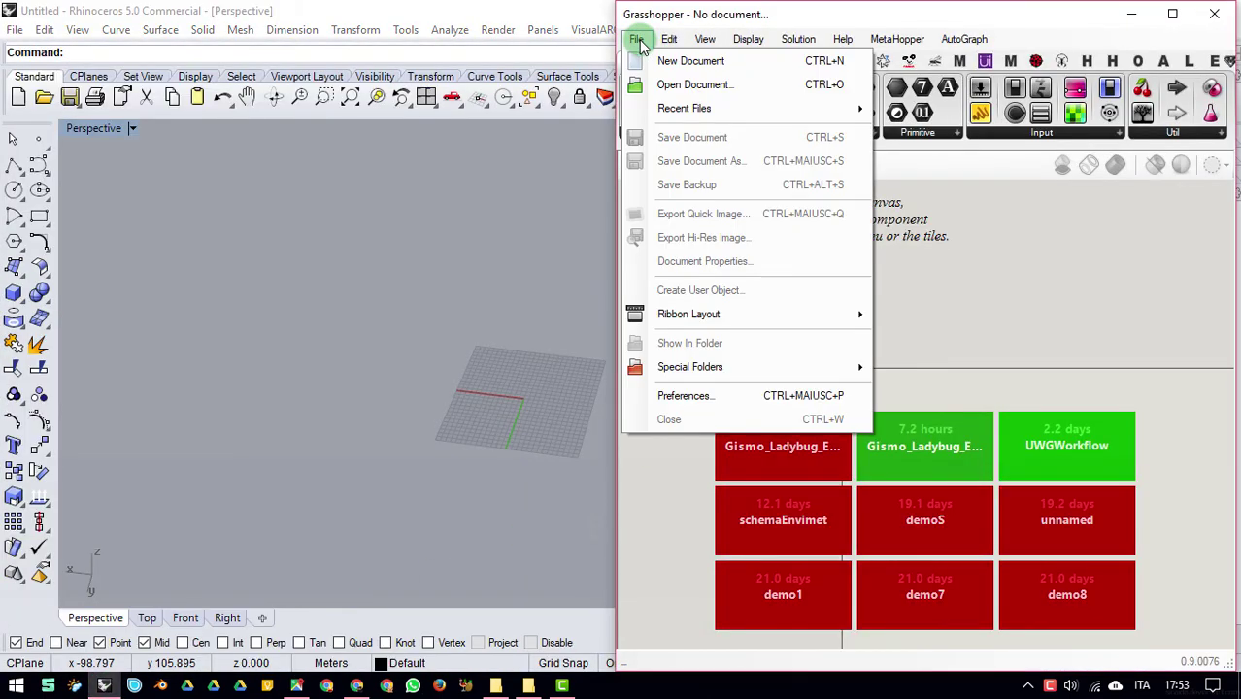
{"action": "mouse_move", "coordinate": [801, 366]}
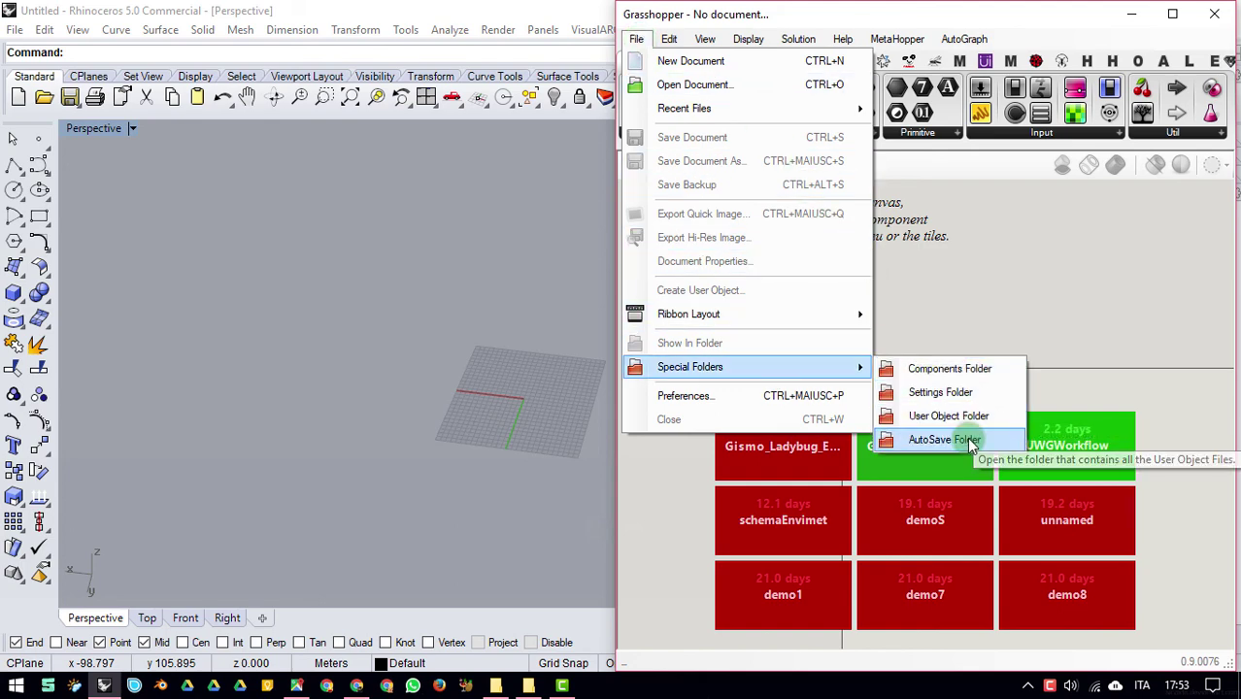
{"action": "left_click", "coordinate": [974, 371]}
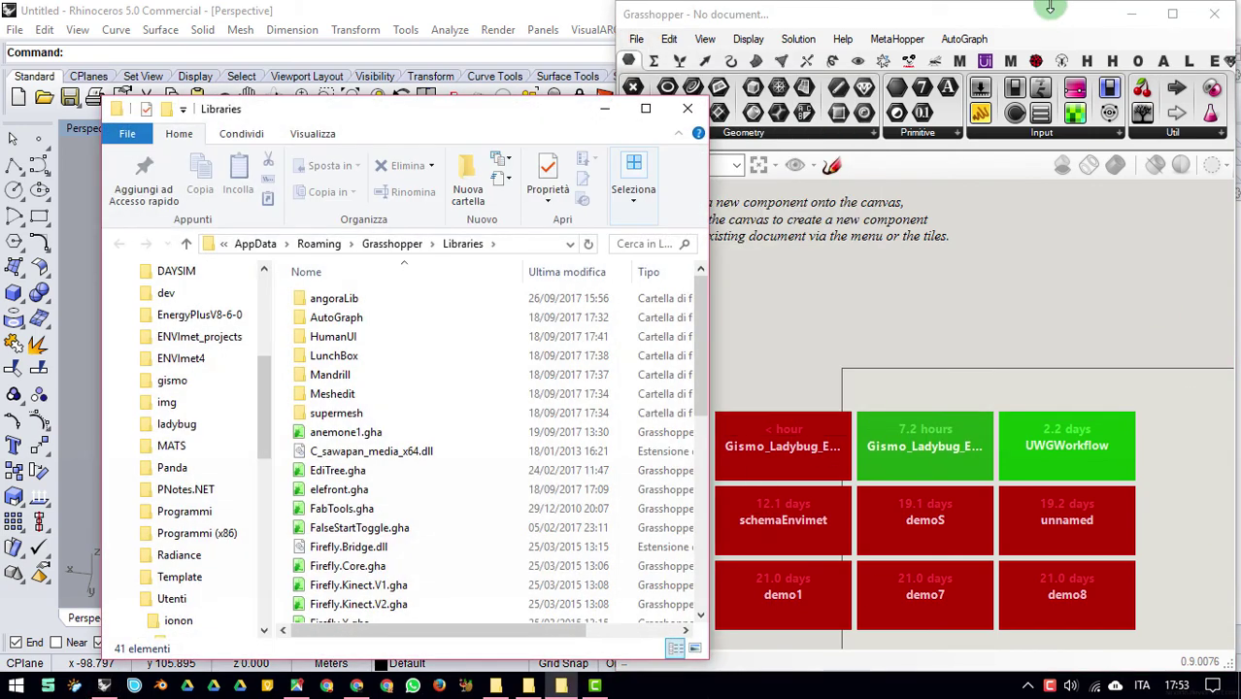
Step: Minimize Grasshopper and Rhinoceros, and arrange the Libraries folder window and wombatgh.gha next to each other on the desktop
{"action": "left_click", "coordinate": [1127, 15]}
{"action": "left_click", "coordinate": [1136, 11]}
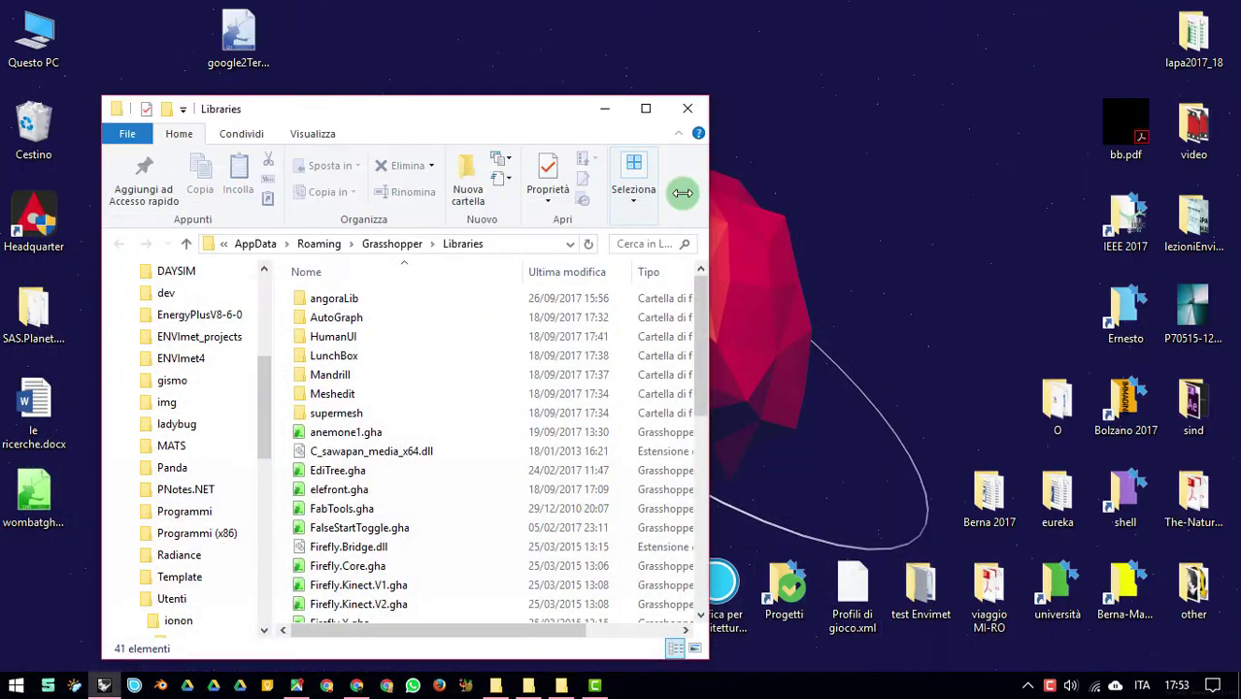
{"action": "left_click_drag", "start_coordinate": [379, 121], "coordinate": [703, 47]}
{"action": "left_click_drag", "start_coordinate": [34, 495], "coordinate": [179, 502]}
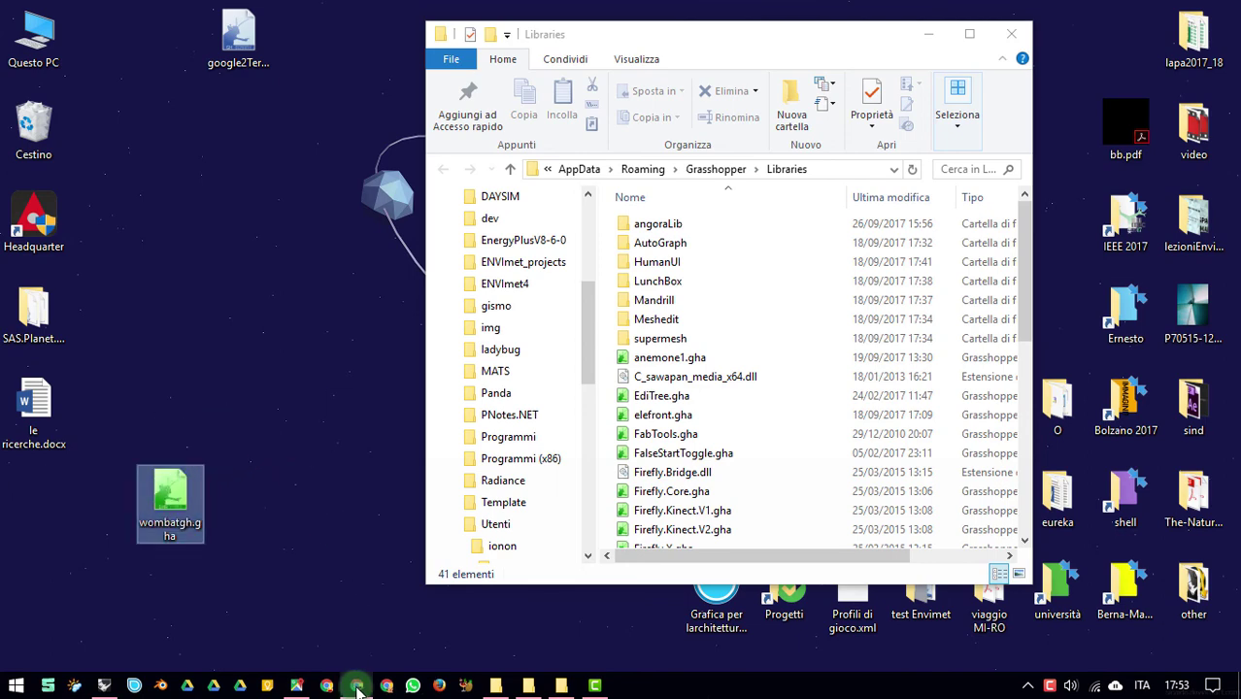
Step: Switch back to Grasshopper, maximize its window, and display the Wombat components
{"action": "left_click", "coordinate": [104, 686]}
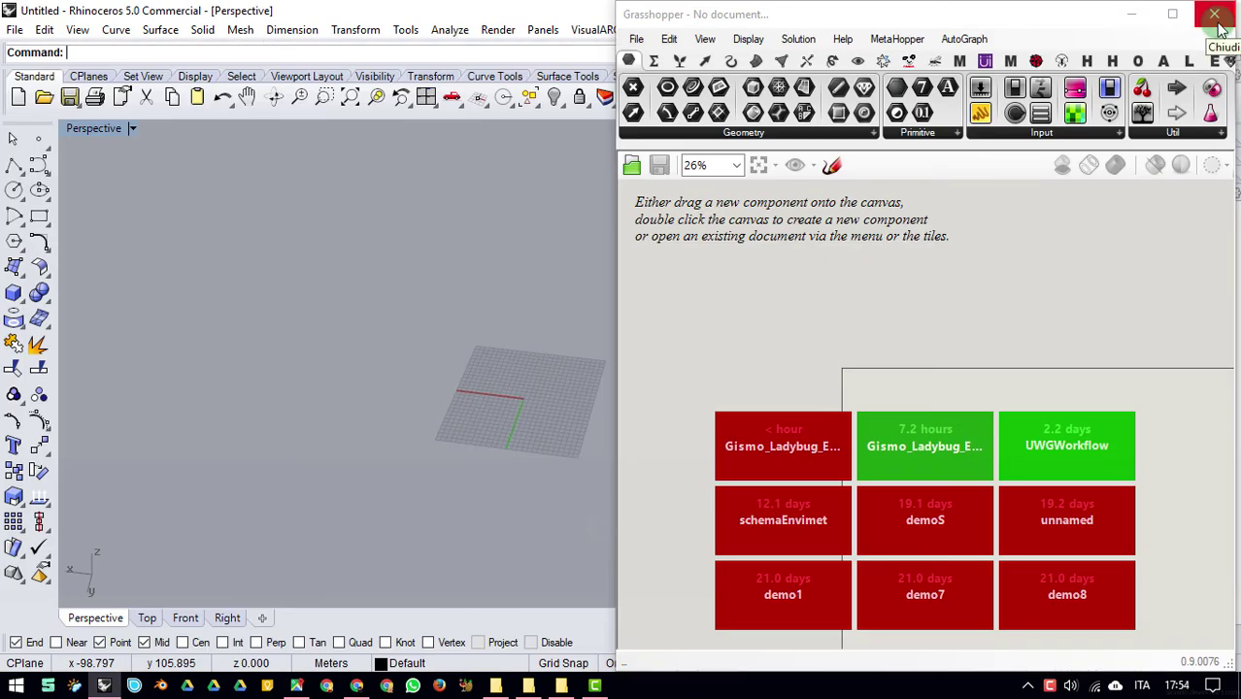
{"action": "left_click", "coordinate": [1171, 12]}
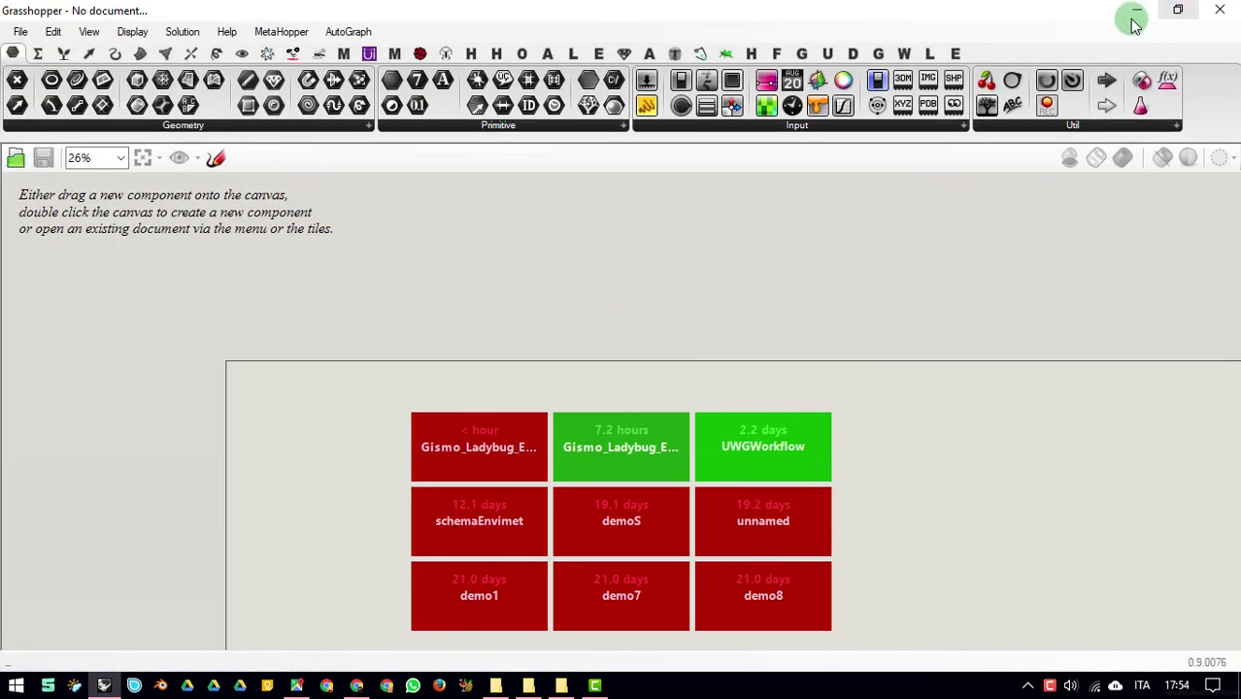
{"action": "left_click", "coordinate": [701, 53]}
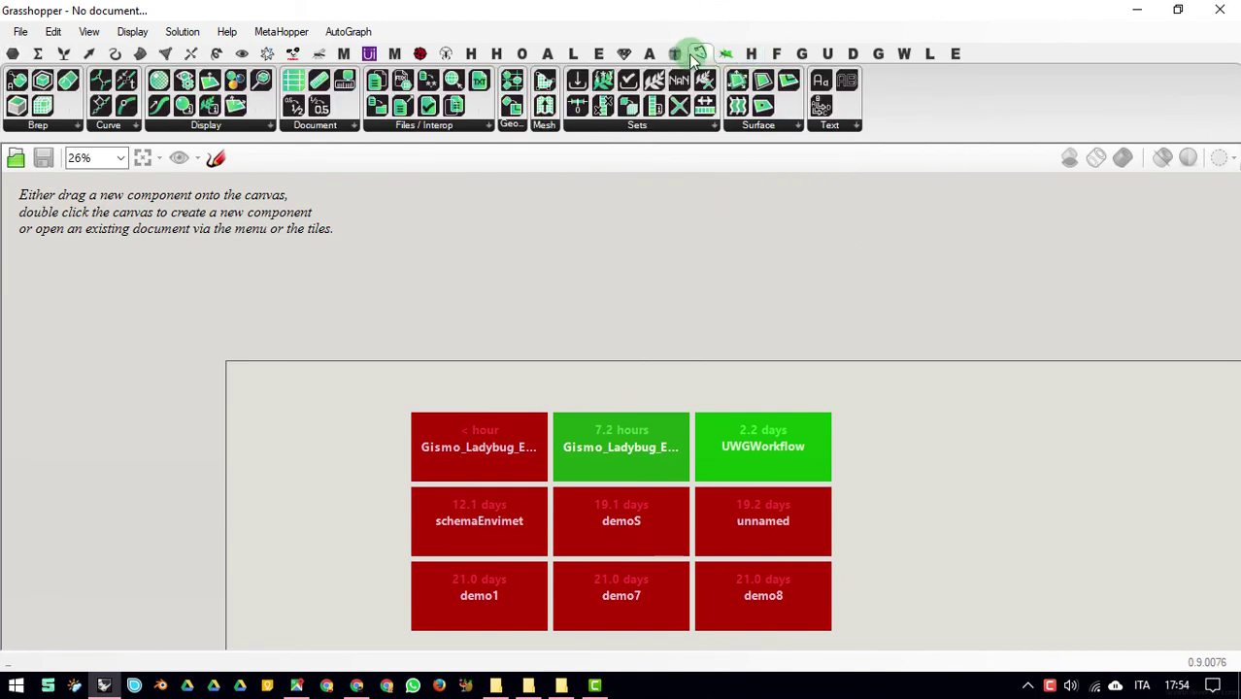
Step: Switch the component category labels from icons to text and back to icons
{"action": "right_click", "coordinate": [700, 52]}
{"action": "left_click", "coordinate": [757, 64]}
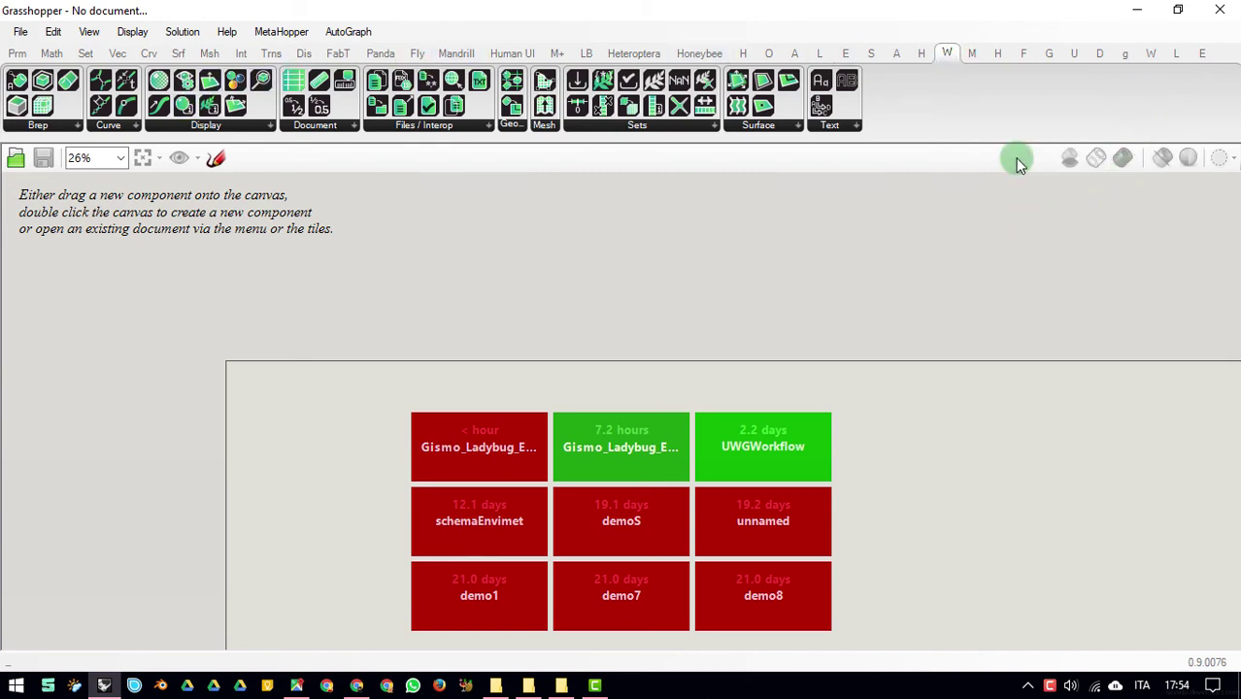
{"action": "right_click", "coordinate": [949, 55]}
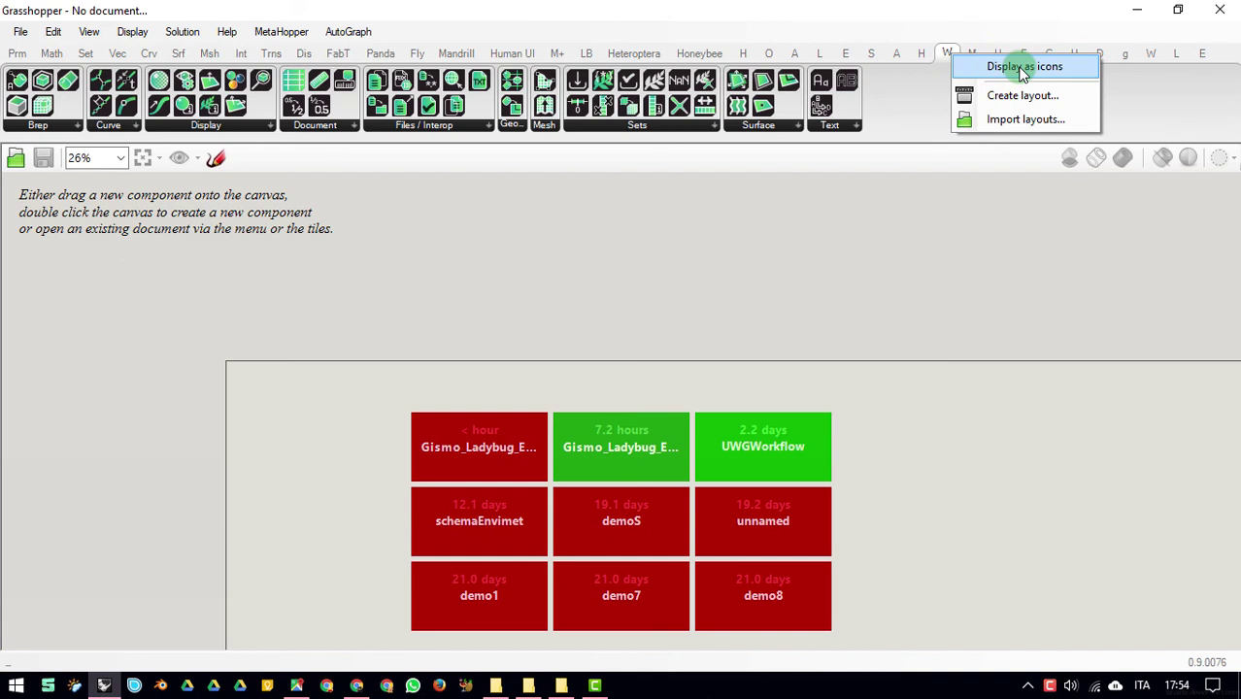
{"action": "left_click", "coordinate": [1020, 72]}
{"action": "right_click", "coordinate": [944, 53]}
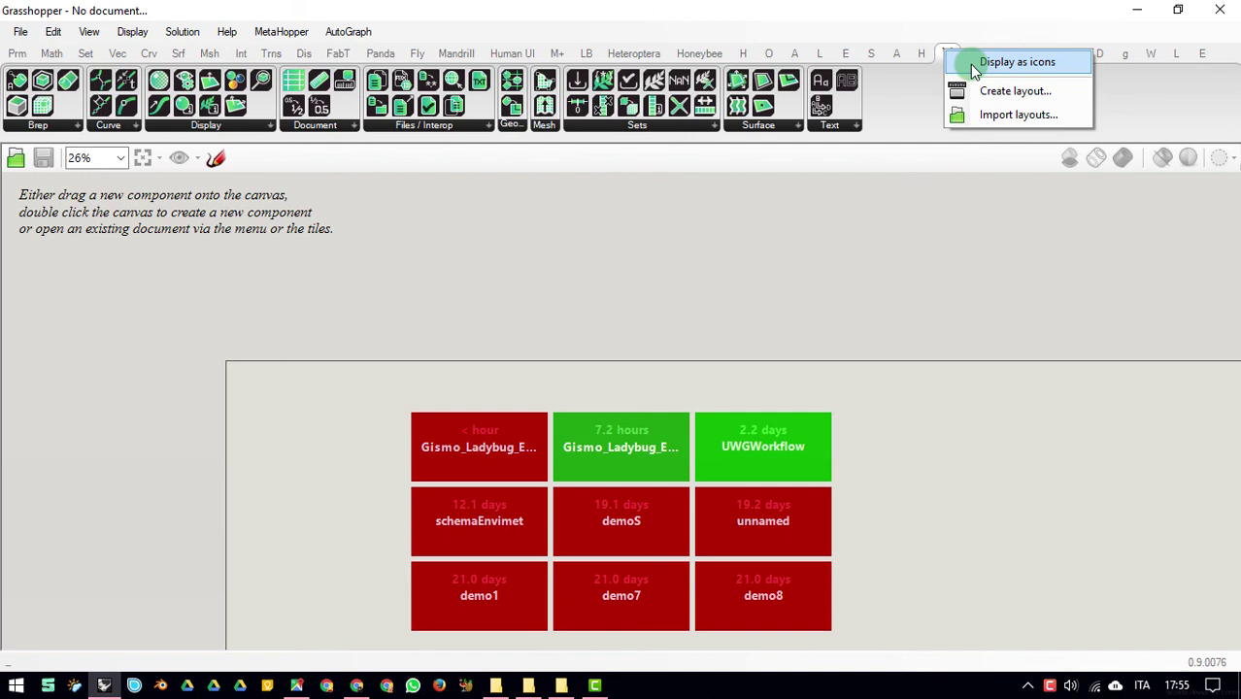
{"action": "left_click", "coordinate": [972, 64]}
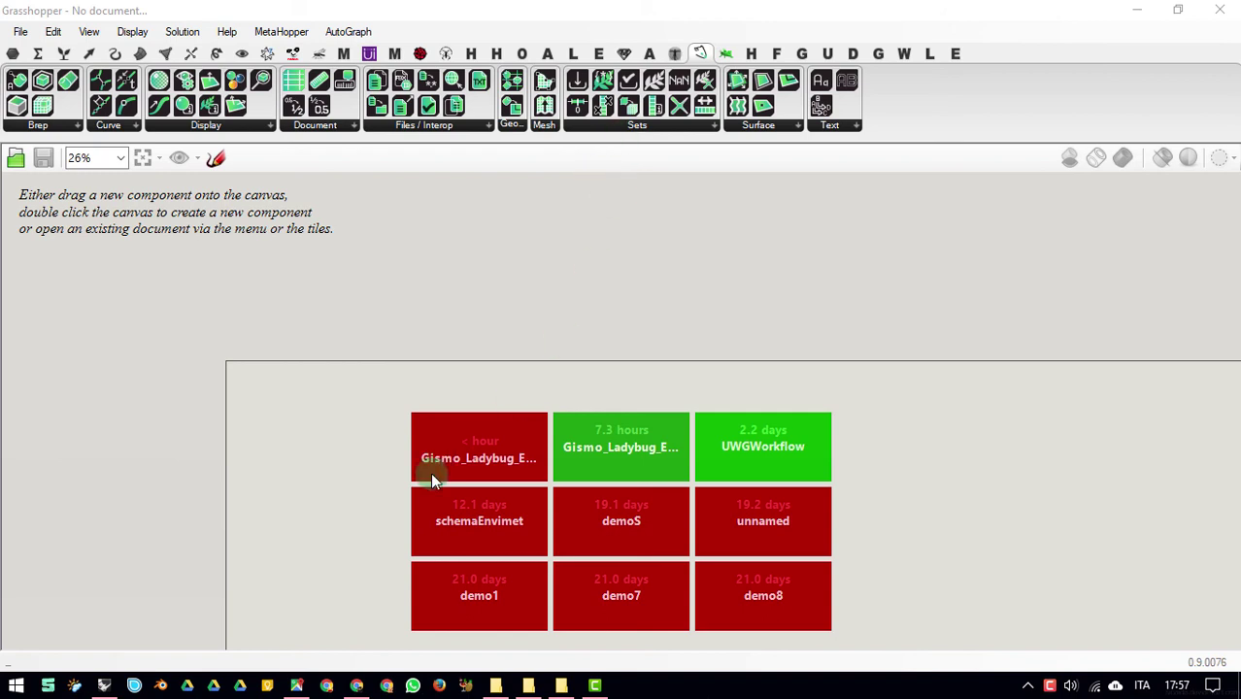
Step: Switch to Chrome and open the basic Grasshopper interface tutorial on the digital toolbox site
{"action": "left_click", "coordinate": [361, 691]}
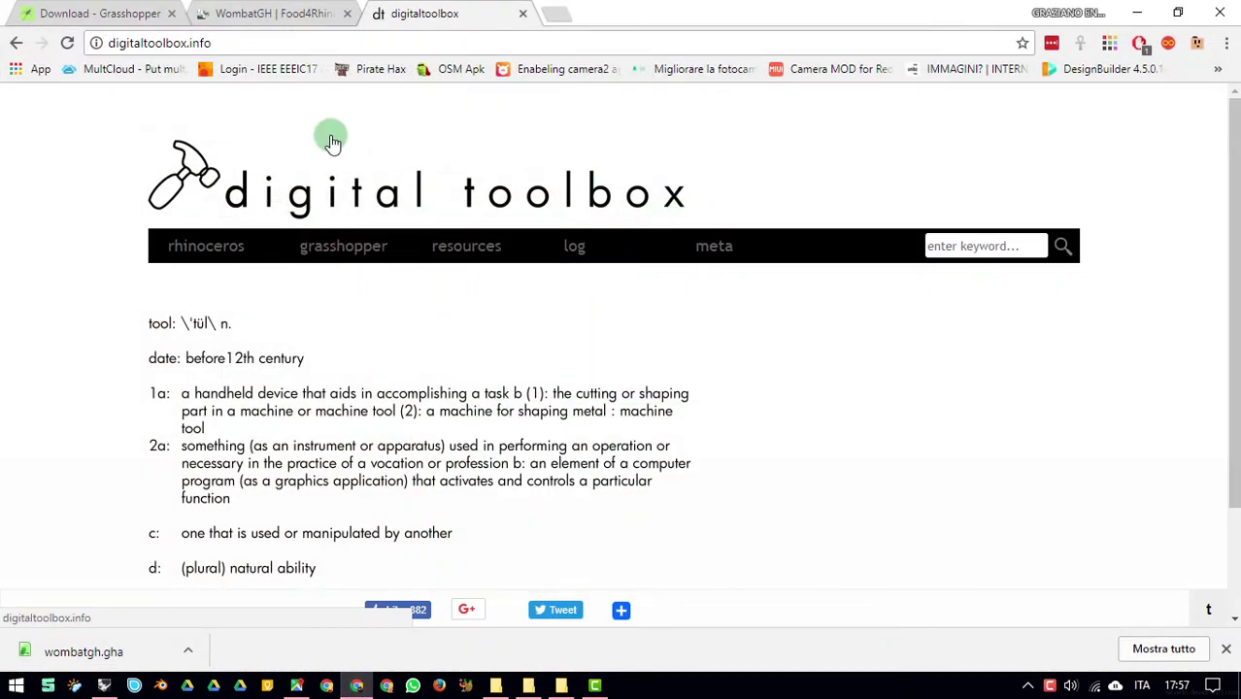
{"action": "mouse_move", "coordinate": [360, 244]}
{"action": "mouse_move", "coordinate": [354, 282]}
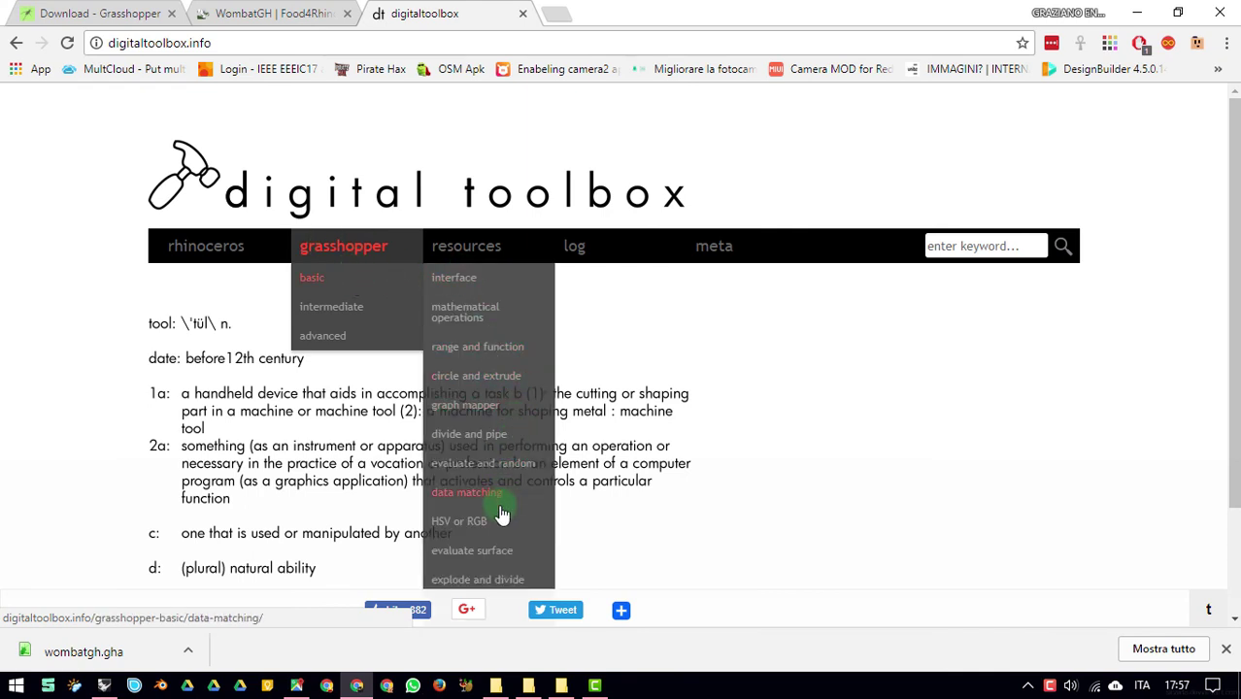
{"action": "left_click", "coordinate": [456, 278]}
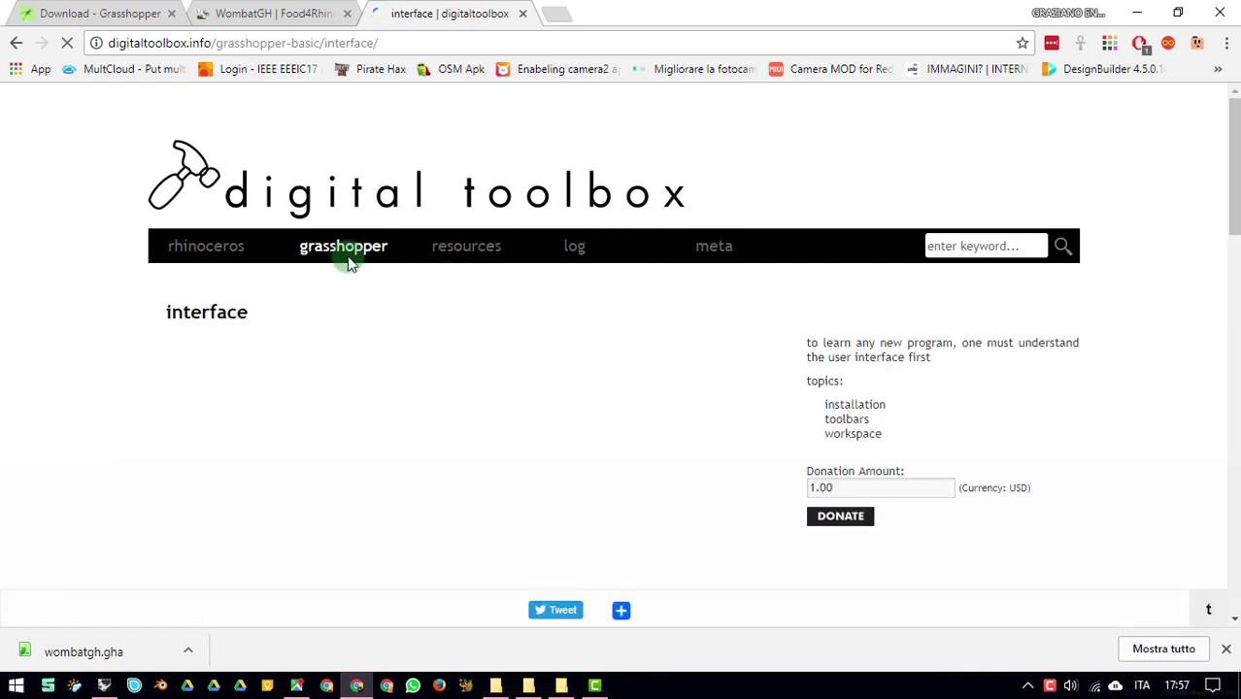
Step: Examine the basic, intermediate and advanced Grasshopper tutorials on the digital toolbox site and its interface lesson page
{"action": "mouse_move", "coordinate": [352, 262]}
{"action": "mouse_move", "coordinate": [335, 283]}
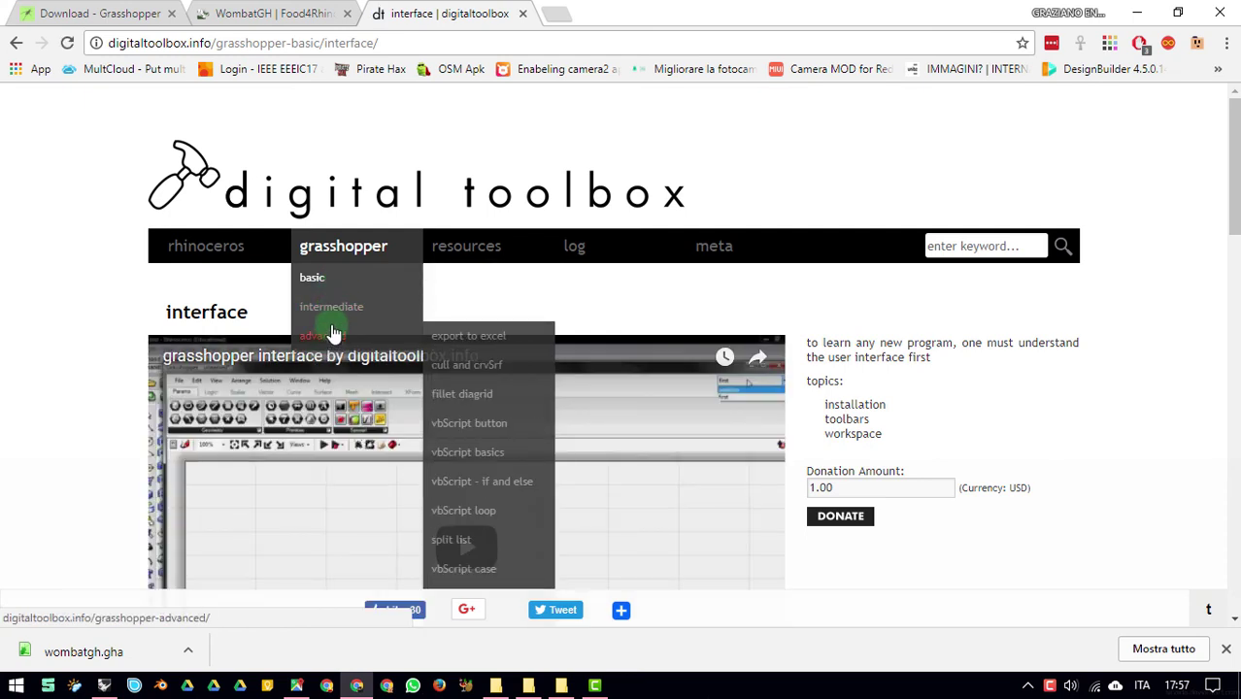
{"action": "mouse_move", "coordinate": [335, 320]}
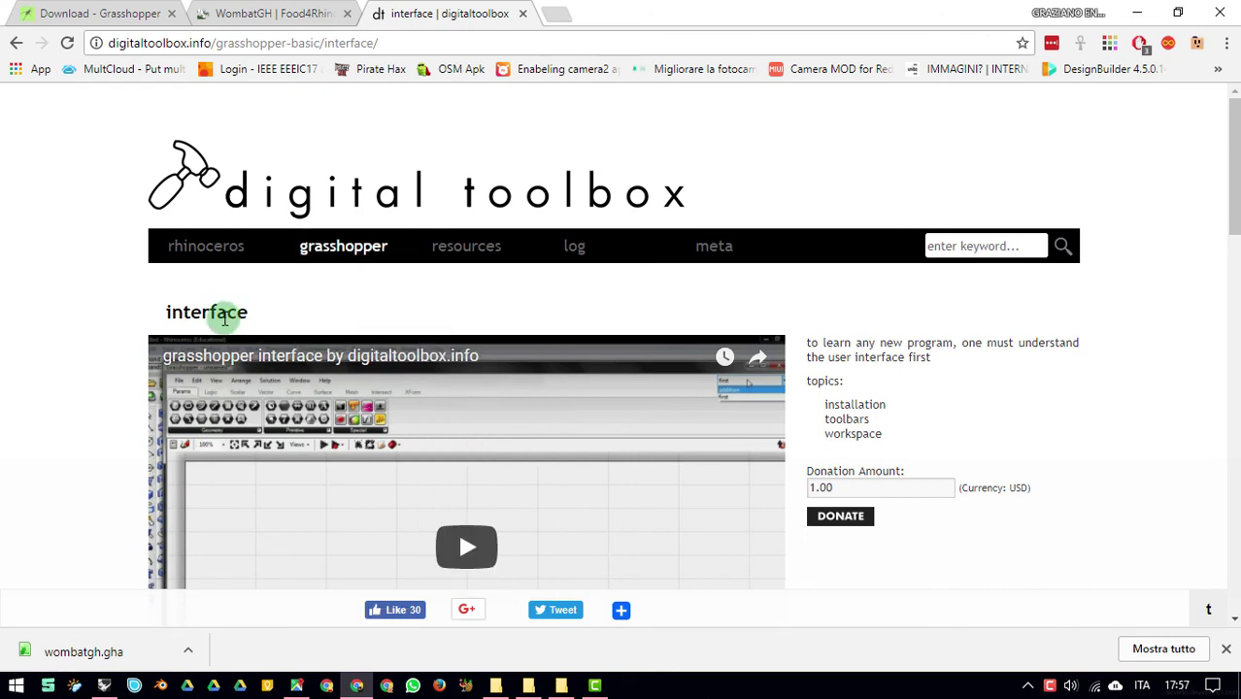
{"action": "scroll", "coordinate": [451, 393], "scroll_direction": "down", "scroll_amount": 4}
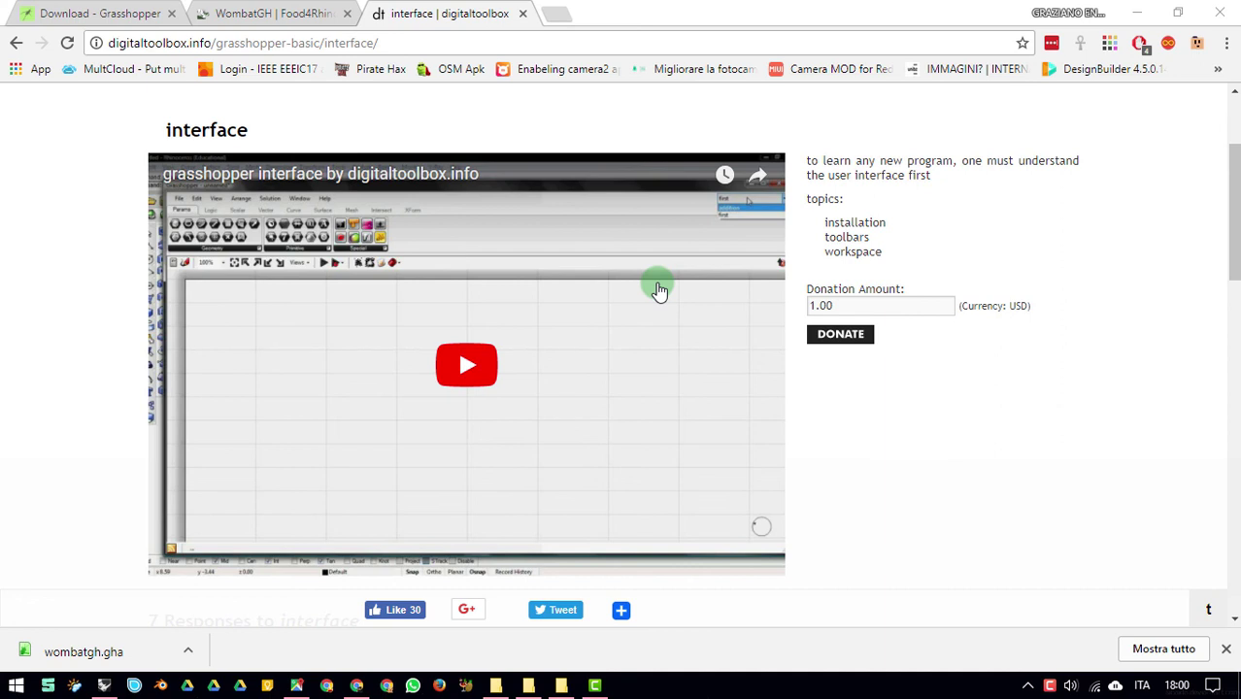
Step: Clear the open windows from the desktop, and reposition the wombatgh.gha and google2Terrain.gh files there
{"action": "left_click", "coordinate": [1134, 11]}
{"action": "left_click", "coordinate": [581, 84]}
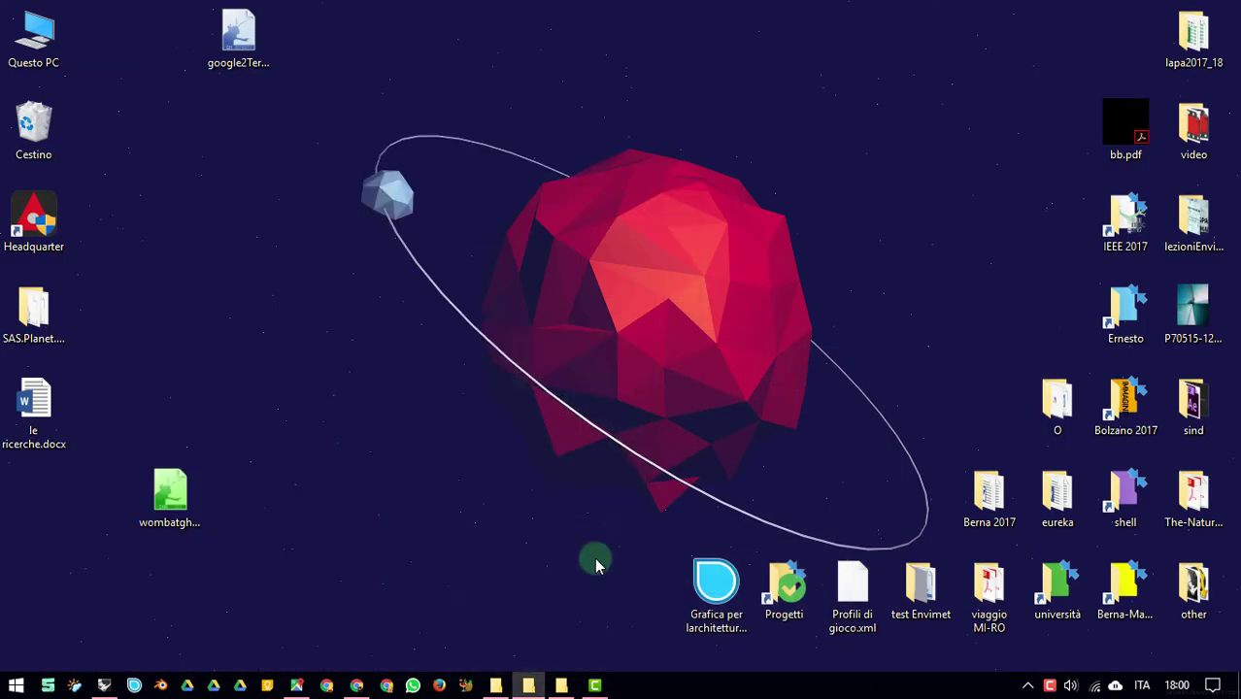
{"action": "left_click_drag", "start_coordinate": [187, 500], "coordinate": [59, 497]}
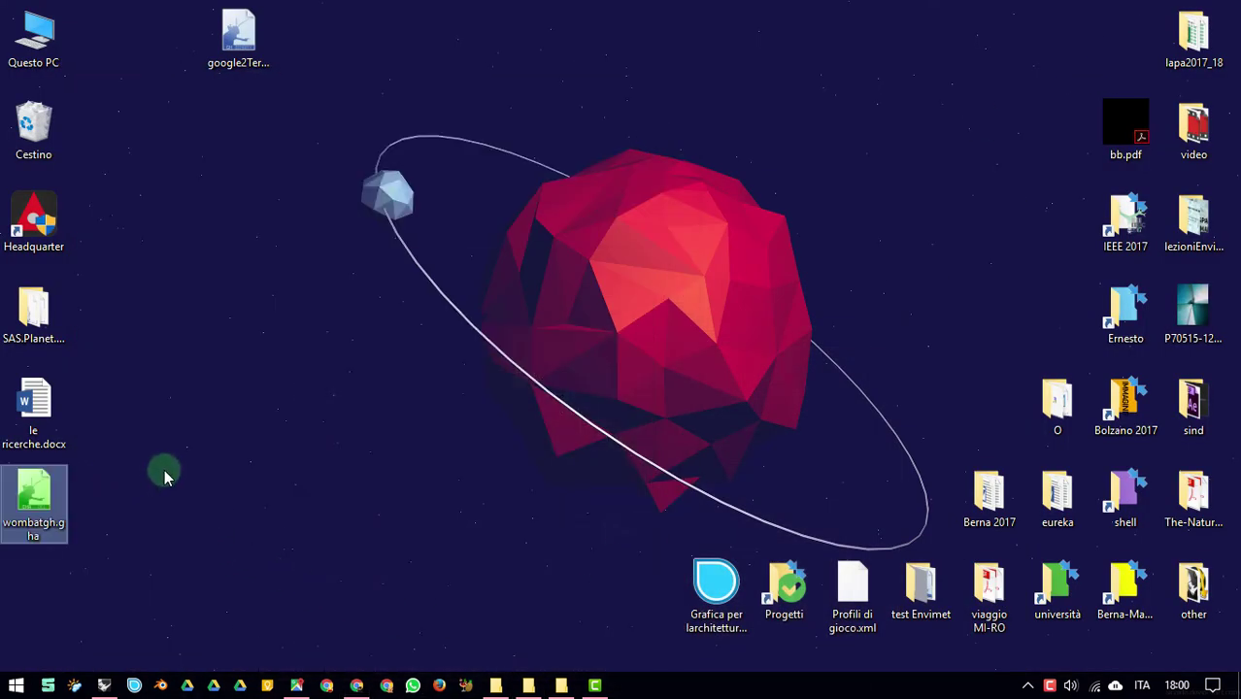
{"action": "left_click_drag", "start_coordinate": [239, 36], "coordinate": [254, 439]}
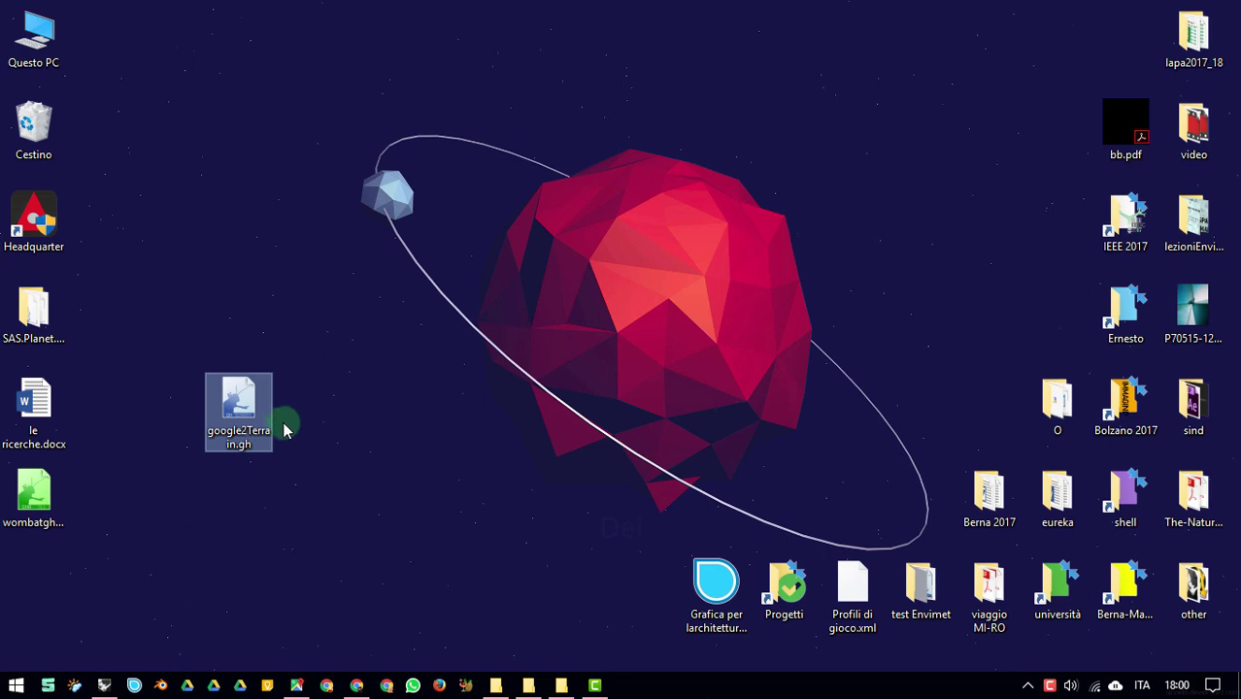
Step: Arrange the Grasshopper window beside the desktop and open google2Terrain.gh on its canvas
{"action": "left_click", "coordinate": [104, 686]}
{"action": "key", "text": "super+Down"}
{"action": "key", "text": "super+Down"}
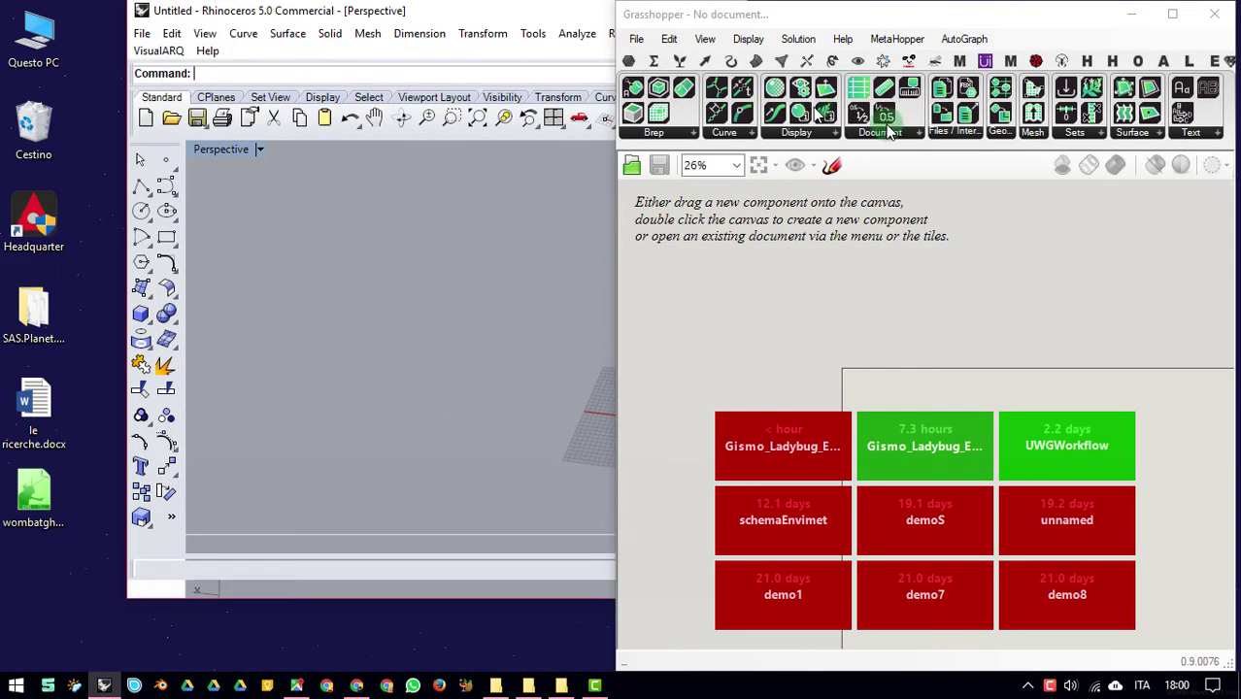
{"action": "key", "text": "super+Right"}
{"action": "left_click", "coordinate": [934, 238]}
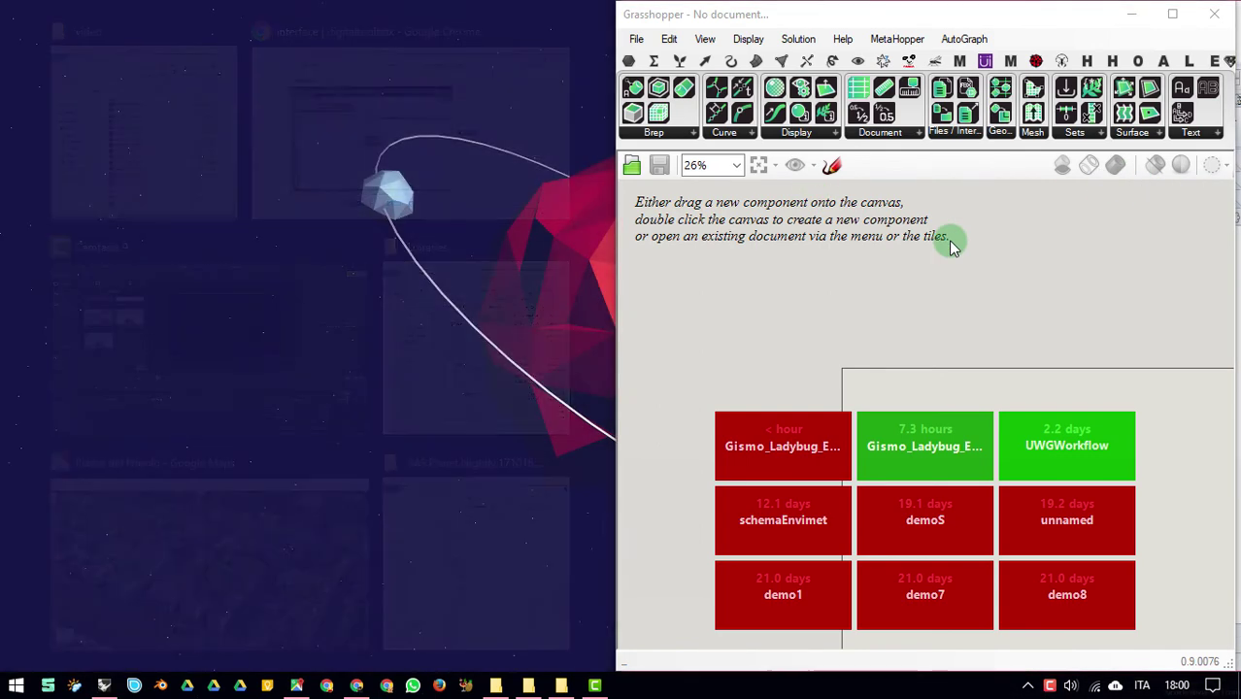
{"action": "left_click_drag", "start_coordinate": [225, 402], "coordinate": [743, 341]}
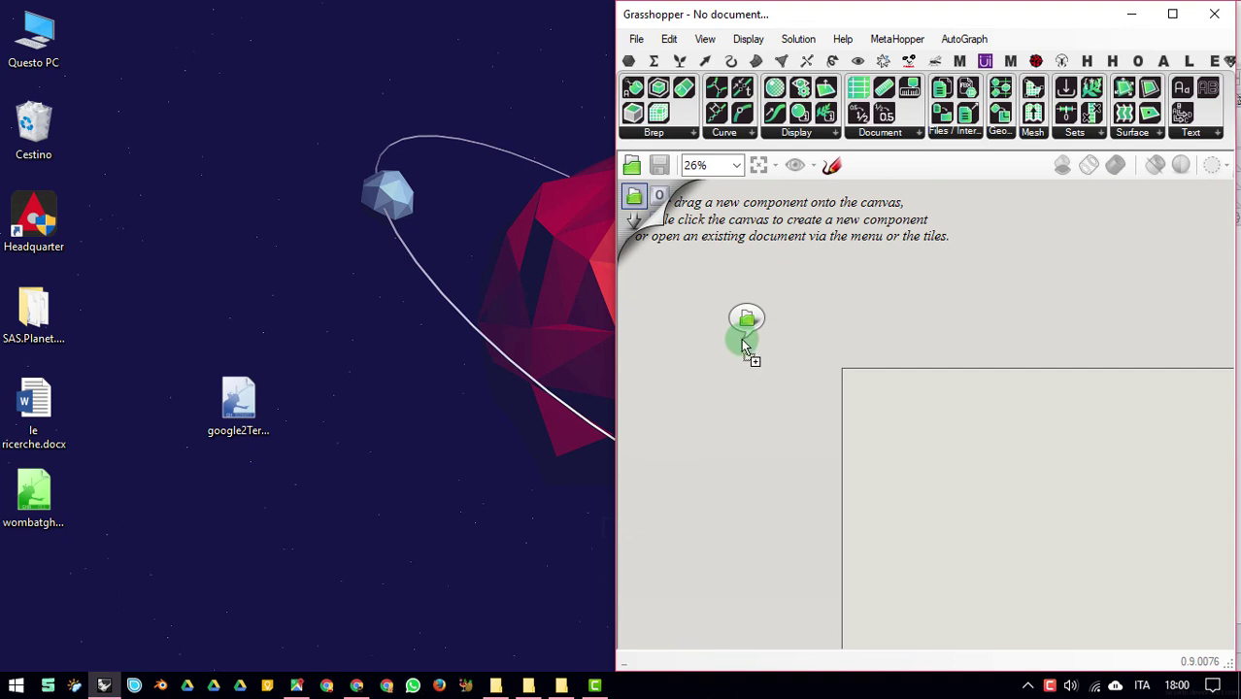
{"action": "left_click_drag", "start_coordinate": [743, 342], "coordinate": [743, 343]}
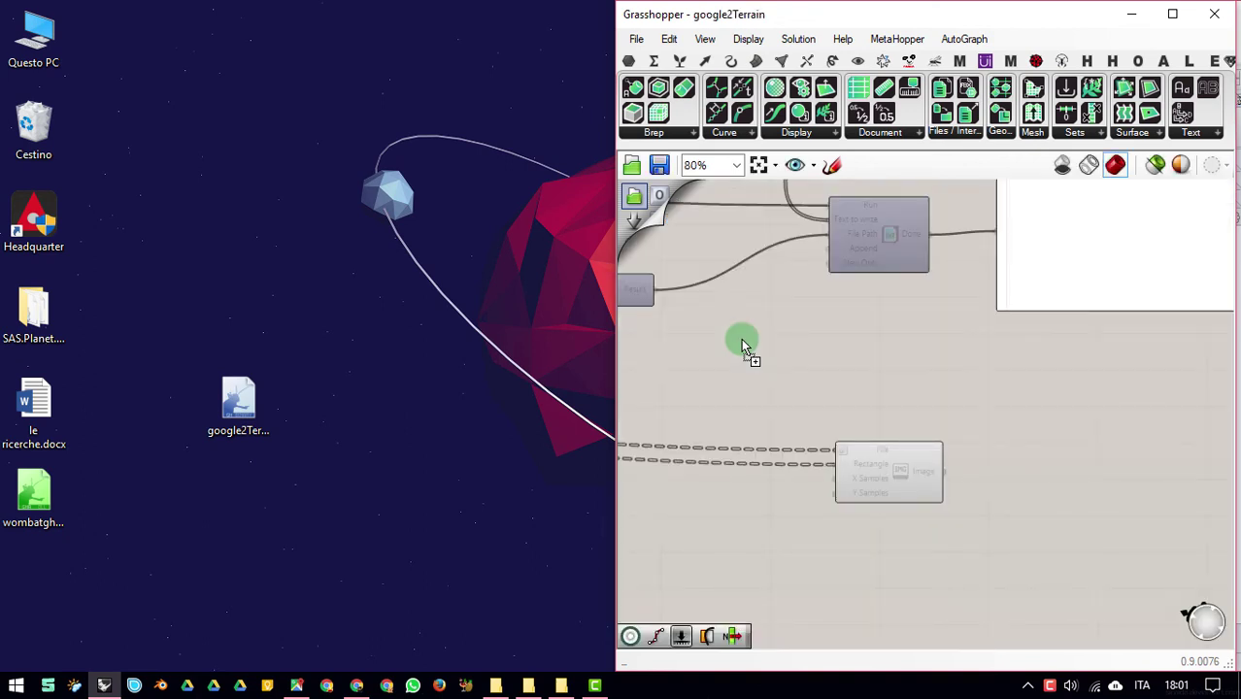
Step: Trace the google2Terrain component network back to its search_point and pathSASplanet input panels
{"action": "mouse_move", "coordinate": [744, 363]}
{"action": "right_mouse_down"}
{"action": "mouse_move", "coordinate": [867, 412]}
{"action": "mouse_move", "coordinate": [1088, 449]}
{"action": "mouse_move", "coordinate": [944, 407]}
{"action": "mouse_move", "coordinate": [1047, 360]}
{"action": "right_mouse_up"}
{"action": "scroll", "coordinate": [1089, 449], "scroll_direction": "down", "scroll_amount": 5}
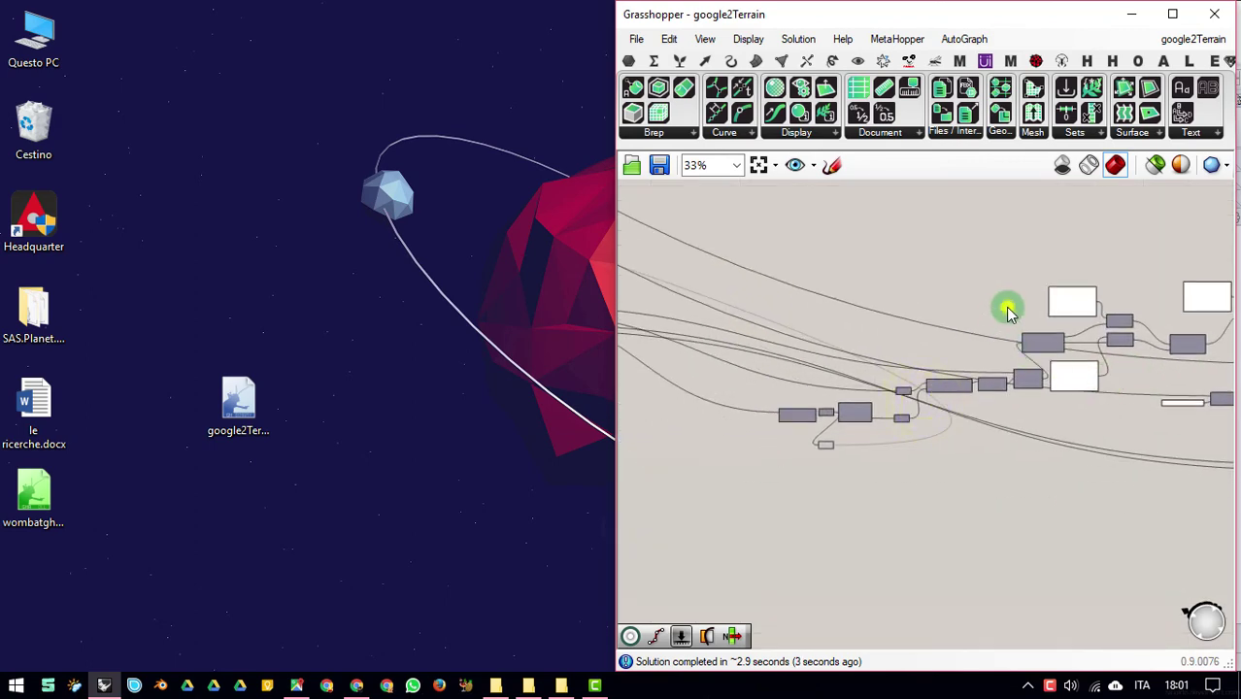
{"action": "right_click_drag", "start_coordinate": [1008, 305], "coordinate": [927, 392]}
{"action": "right_click_drag", "start_coordinate": [745, 416], "coordinate": [944, 471]}
{"action": "scroll", "coordinate": [958, 438], "scroll_direction": "down", "scroll_amount": 1}
{"action": "scroll", "coordinate": [784, 408], "scroll_direction": "down", "scroll_amount": 1}
{"action": "right_click_drag", "start_coordinate": [784, 407], "coordinate": [989, 447]}
{"action": "right_click_drag", "start_coordinate": [825, 417], "coordinate": [967, 421]}
{"action": "scroll", "coordinate": [816, 335], "scroll_direction": "up", "scroll_amount": 5}
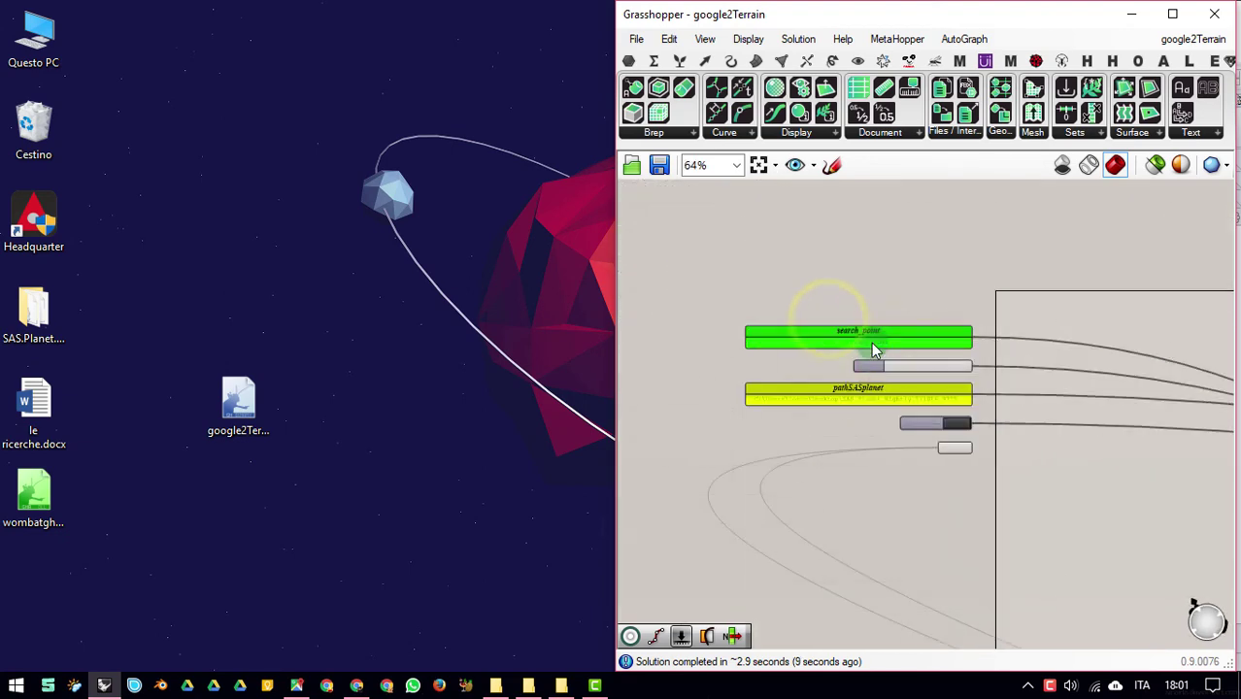
{"action": "scroll", "coordinate": [935, 398], "scroll_direction": "up", "scroll_amount": 2}
{"action": "scroll", "coordinate": [763, 312], "scroll_direction": "down", "scroll_amount": 10}
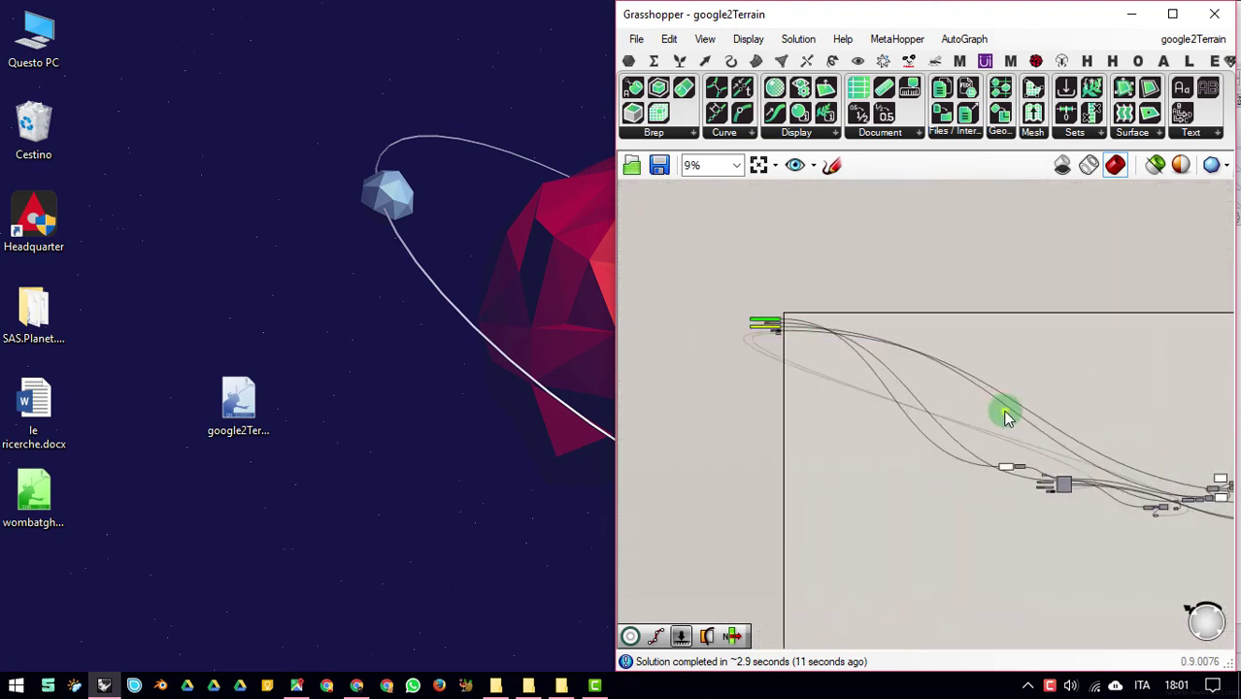
Step: Examine the main component network and the separate group of user inputs that feeds it
{"action": "right_click_drag", "start_coordinate": [1006, 412], "coordinate": [906, 383]}
{"action": "left_click_drag", "start_coordinate": [1131, 274], "coordinate": [730, 503]}
{"action": "right_click_drag", "start_coordinate": [738, 503], "coordinate": [990, 532]}
{"action": "left_click", "coordinate": [879, 497]}
{"action": "right_click_drag", "start_coordinate": [877, 494], "coordinate": [975, 513]}
{"action": "scroll", "coordinate": [715, 294], "scroll_direction": "up", "scroll_amount": 5}
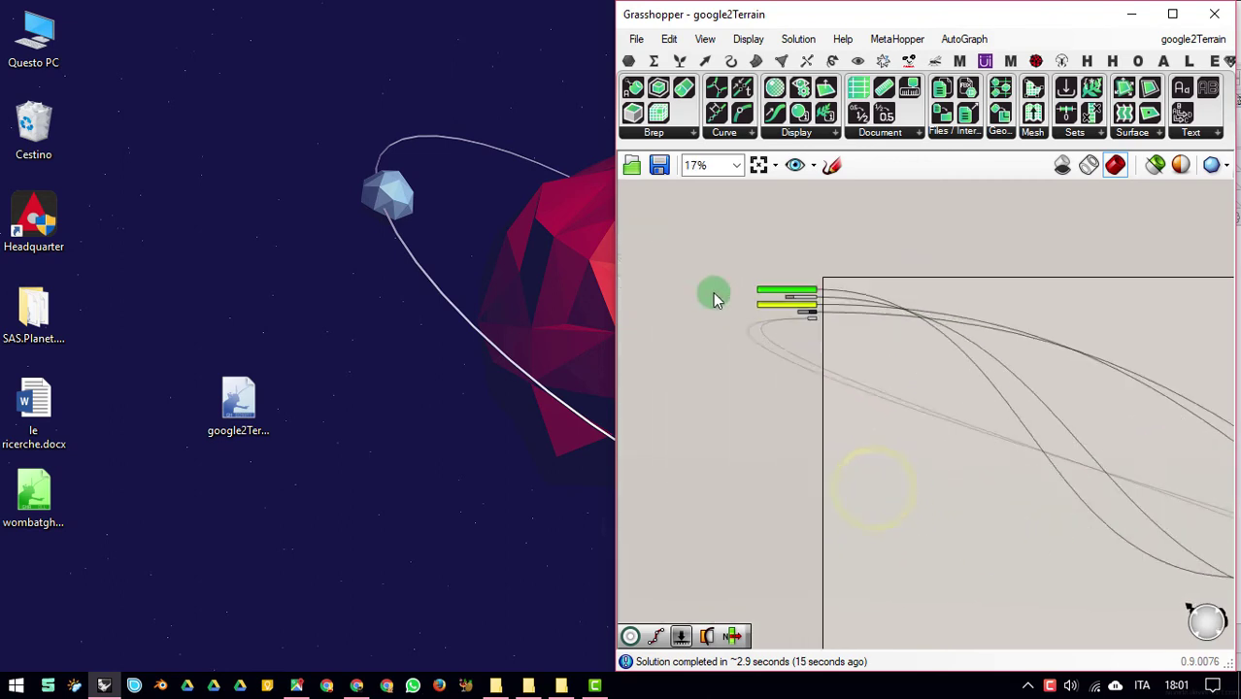
{"action": "scroll", "coordinate": [882, 241], "scroll_direction": "up", "scroll_amount": 4}
{"action": "right_click_drag", "start_coordinate": [1024, 284], "coordinate": [1092, 317]}
{"action": "left_click_drag", "start_coordinate": [1130, 260], "coordinate": [618, 576]}
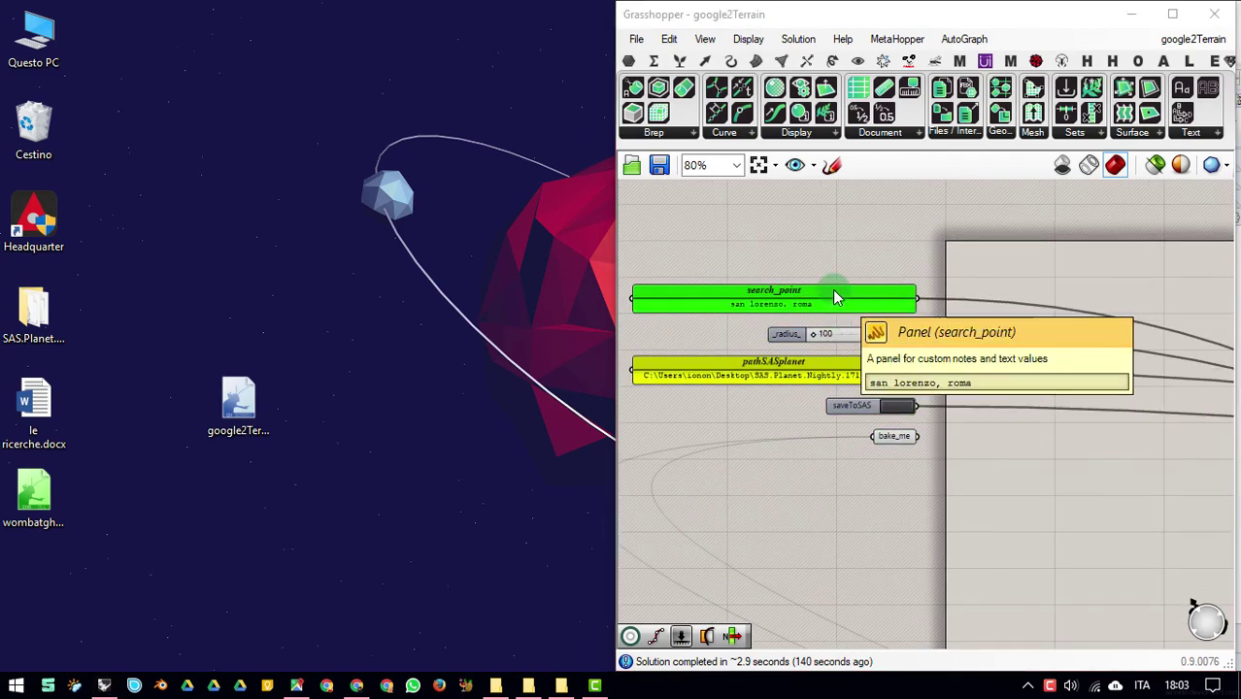
Step: Maximize Grasshopper and move the whole main component cluster up the canvas, closer to the level of the input group
{"action": "left_click", "coordinate": [1172, 13]}
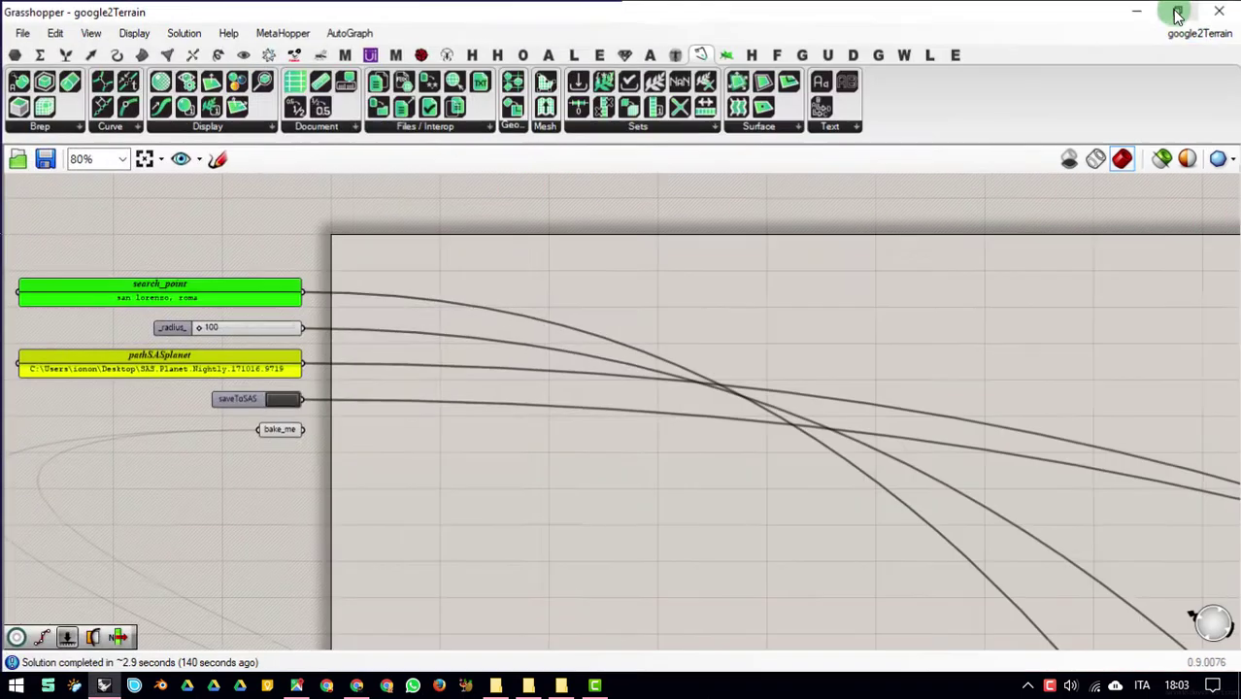
{"action": "right_click_drag", "start_coordinate": [486, 252], "coordinate": [705, 265]}
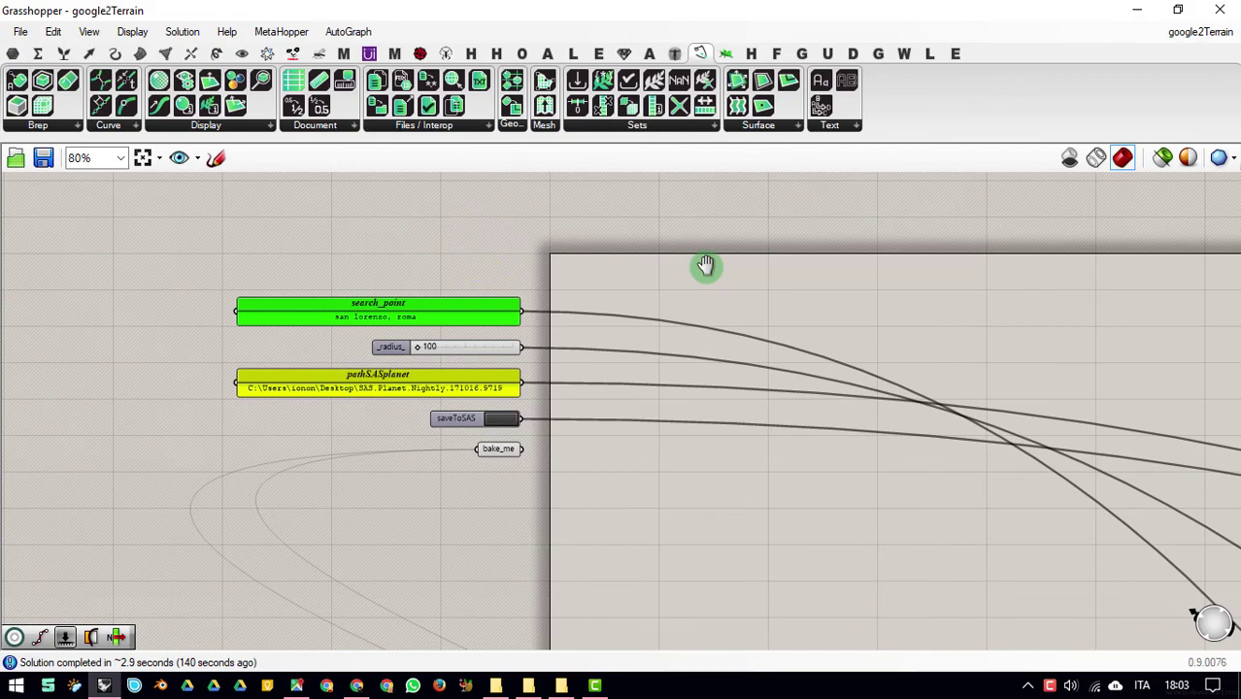
{"action": "scroll", "coordinate": [354, 332], "scroll_direction": "down", "scroll_amount": 10}
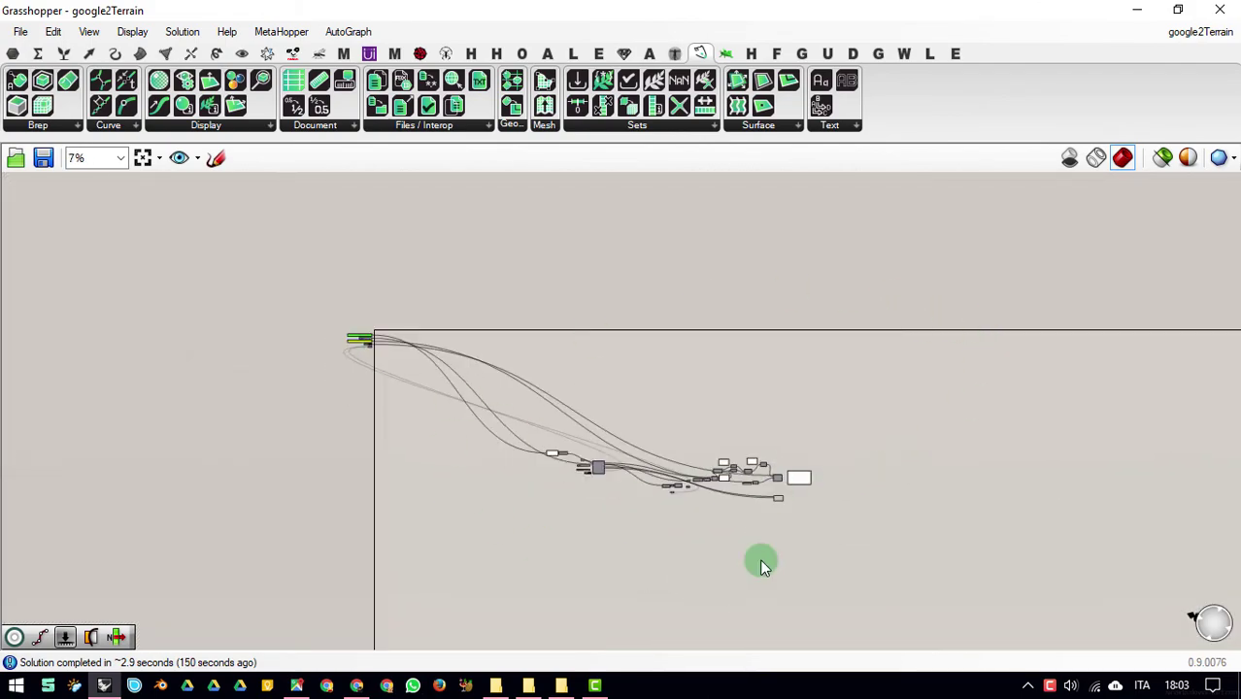
{"action": "left_click_drag", "start_coordinate": [961, 376], "coordinate": [515, 536]}
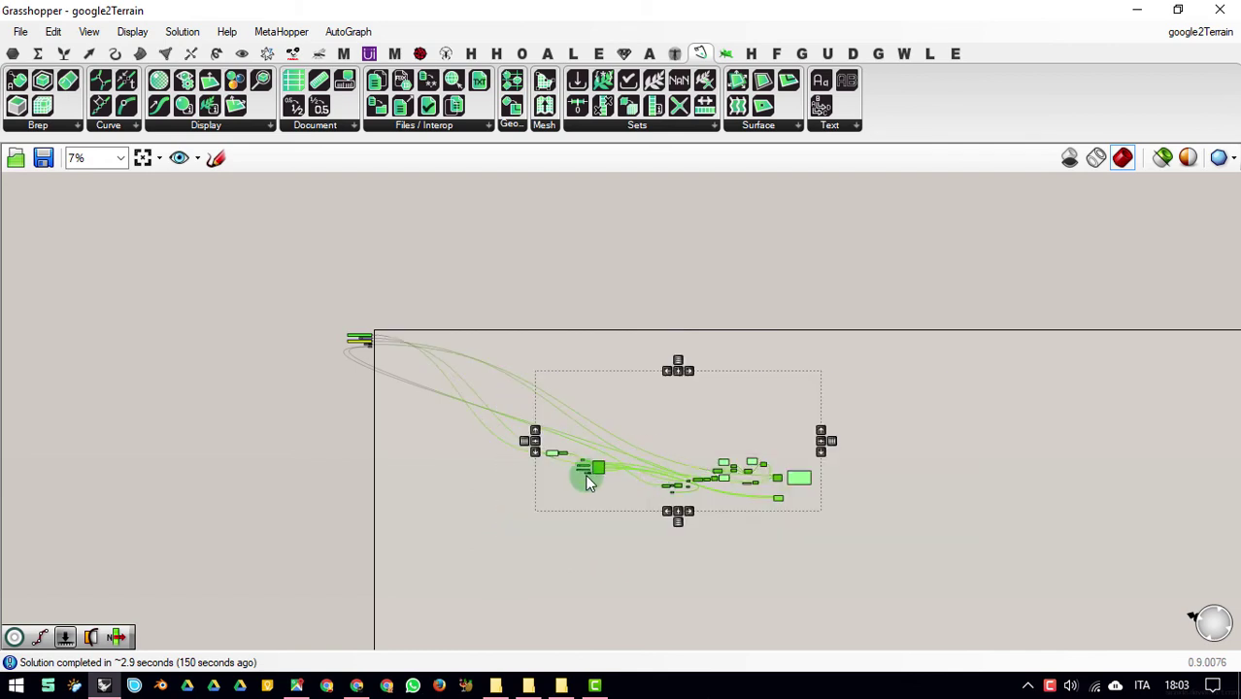
{"action": "left_click_drag", "start_coordinate": [585, 474], "coordinate": [568, 404]}
{"action": "right_click_drag", "start_coordinate": [577, 462], "coordinate": [653, 439]}
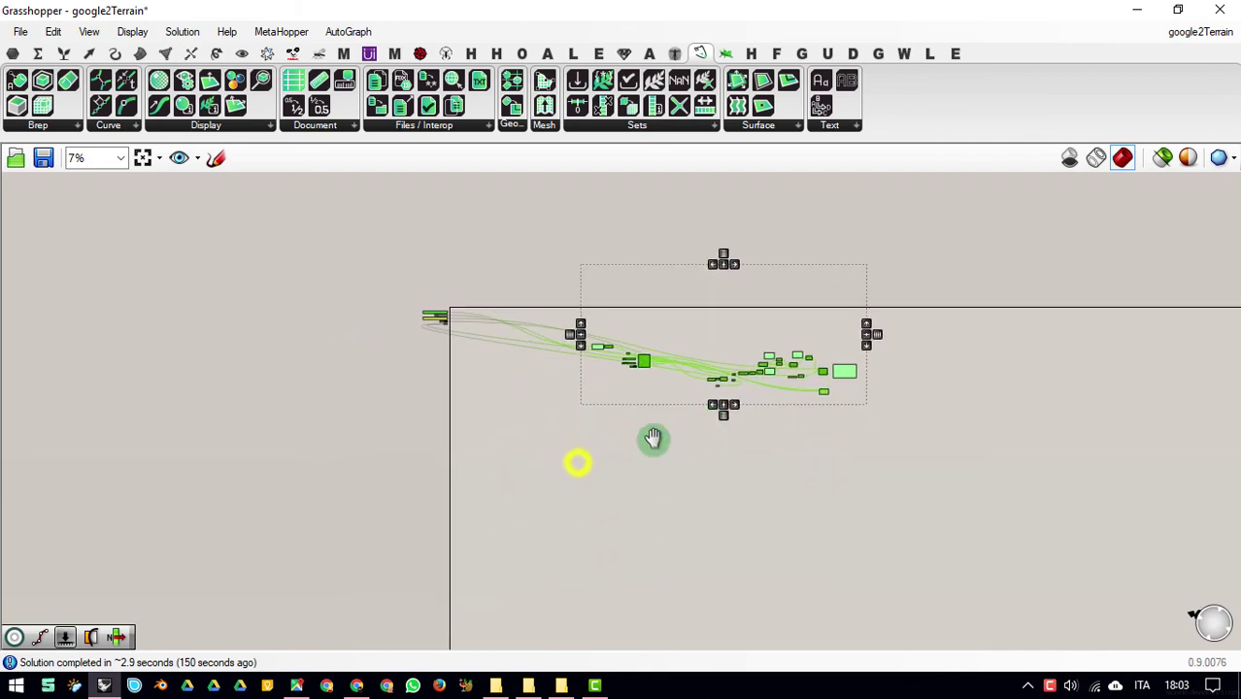
{"action": "left_click", "coordinate": [622, 456]}
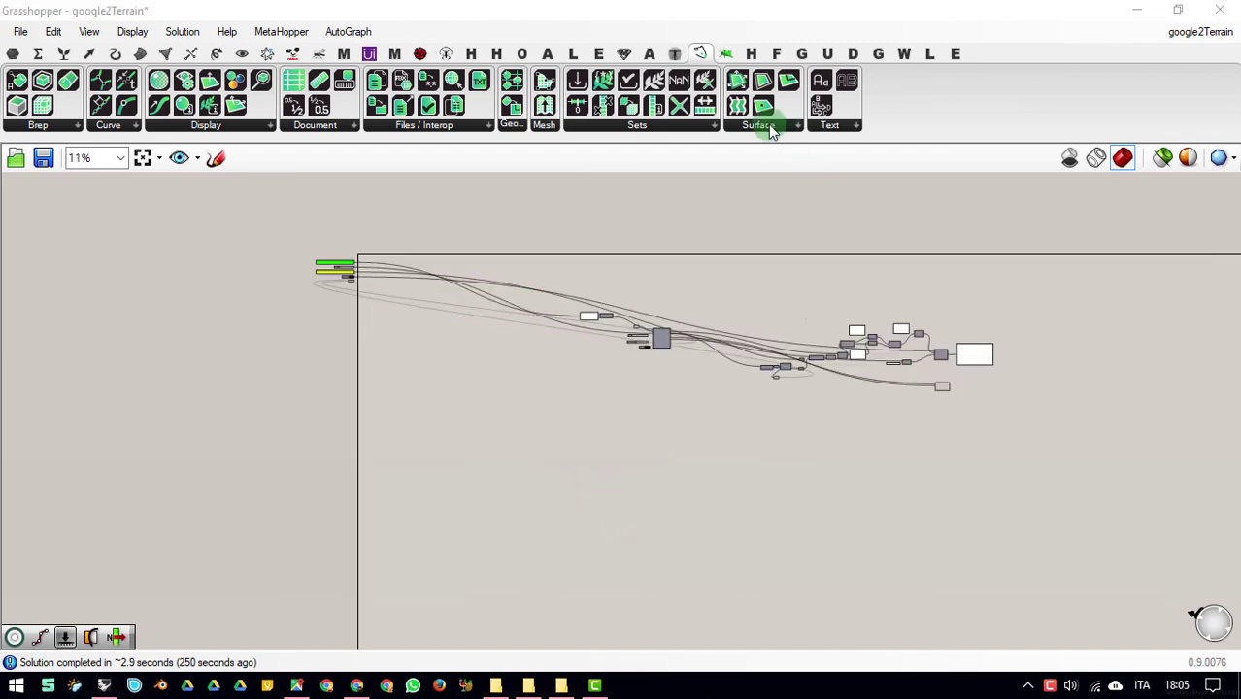
Step: Arrange the Grasshopper and Rhinoceros windows side by side
{"action": "left_click", "coordinate": [742, 24]}
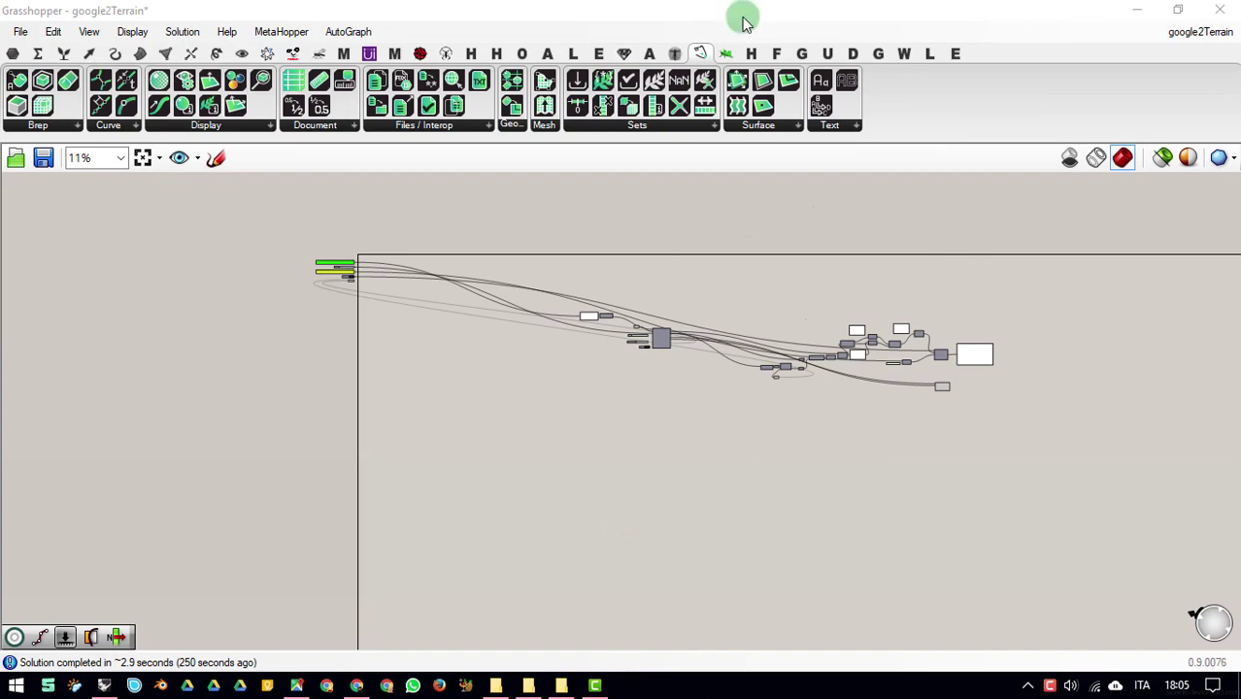
{"action": "key", "text": "super+Right"}
{"action": "key", "text": "super+Left"}
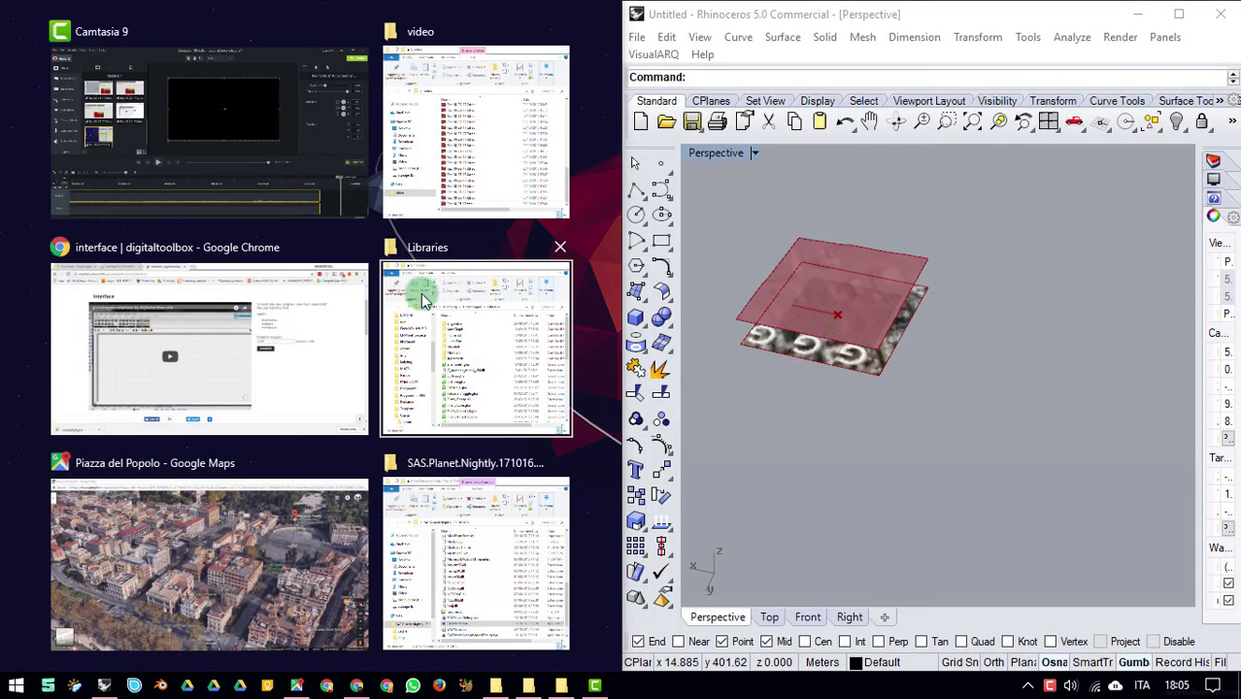
{"action": "left_click", "coordinate": [945, 266]}
Step: Examine the definition's inputs: search_point, _radius_, pathSASplanet, saveToSAS and bake_me
{"action": "right_click_drag", "start_coordinate": [255, 317], "coordinate": [84, 347]}
{"action": "scroll", "coordinate": [108, 260], "scroll_direction": "up", "scroll_amount": 5}
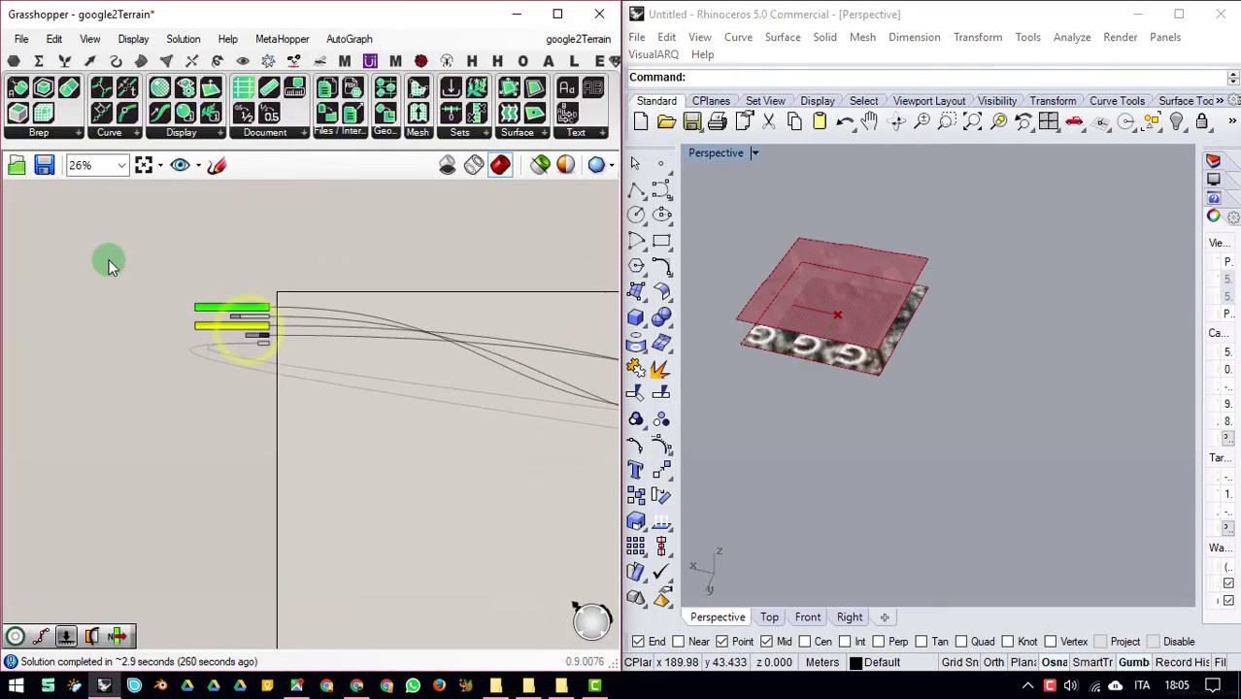
{"action": "scroll", "coordinate": [263, 269], "scroll_direction": "up", "scroll_amount": 4}
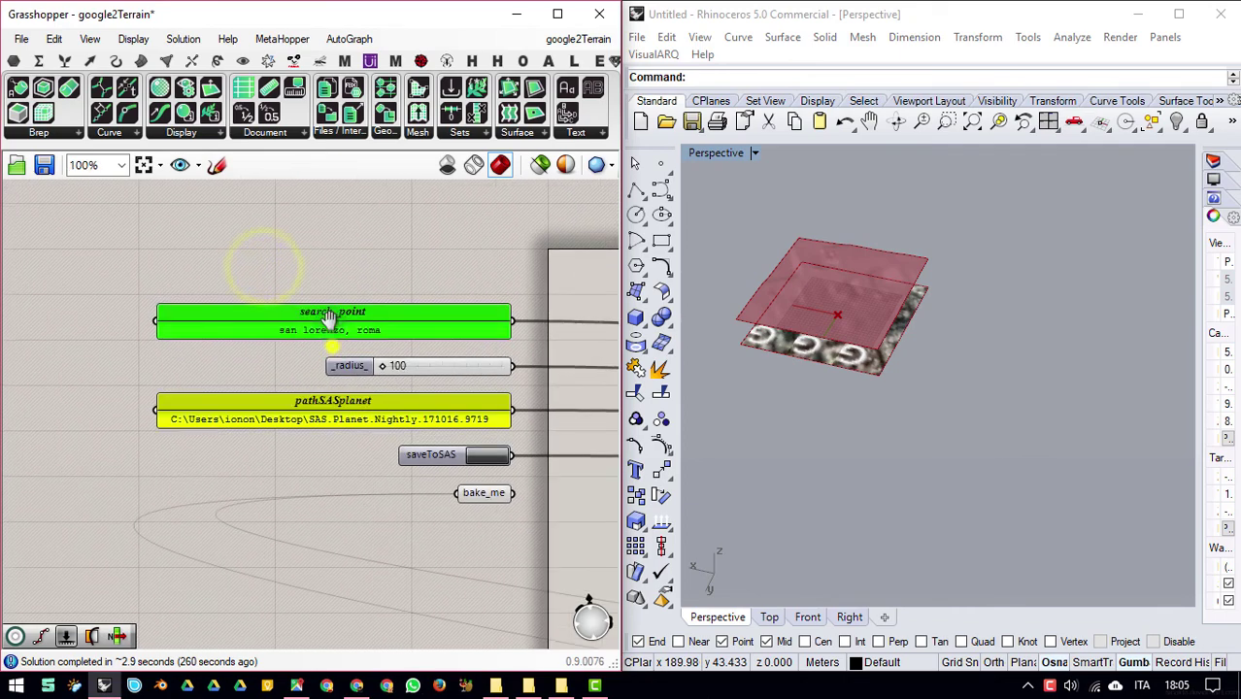
{"action": "right_click_drag", "start_coordinate": [327, 321], "coordinate": [290, 278]}
{"action": "scroll", "coordinate": [316, 296], "scroll_direction": "up", "scroll_amount": 2}
{"action": "scroll", "coordinate": [402, 327], "scroll_direction": "down", "scroll_amount": 1}
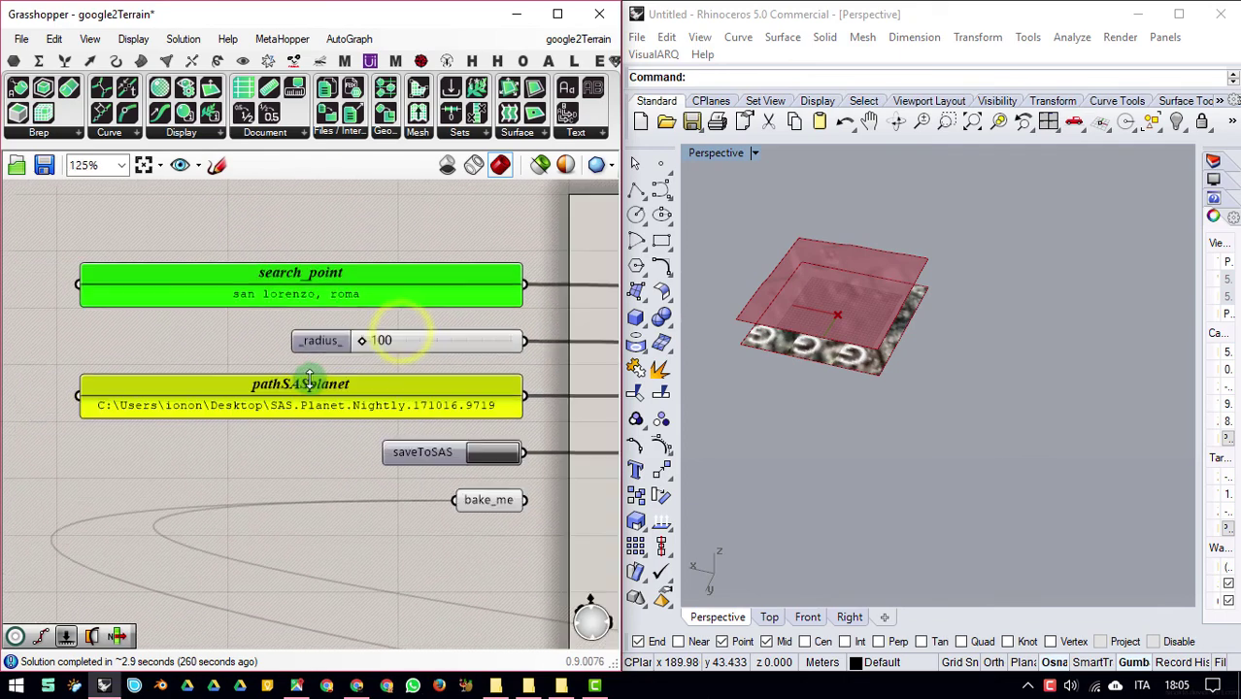
{"action": "left_click_drag", "start_coordinate": [573, 234], "coordinate": [34, 602]}
{"action": "left_click", "coordinate": [165, 599]}
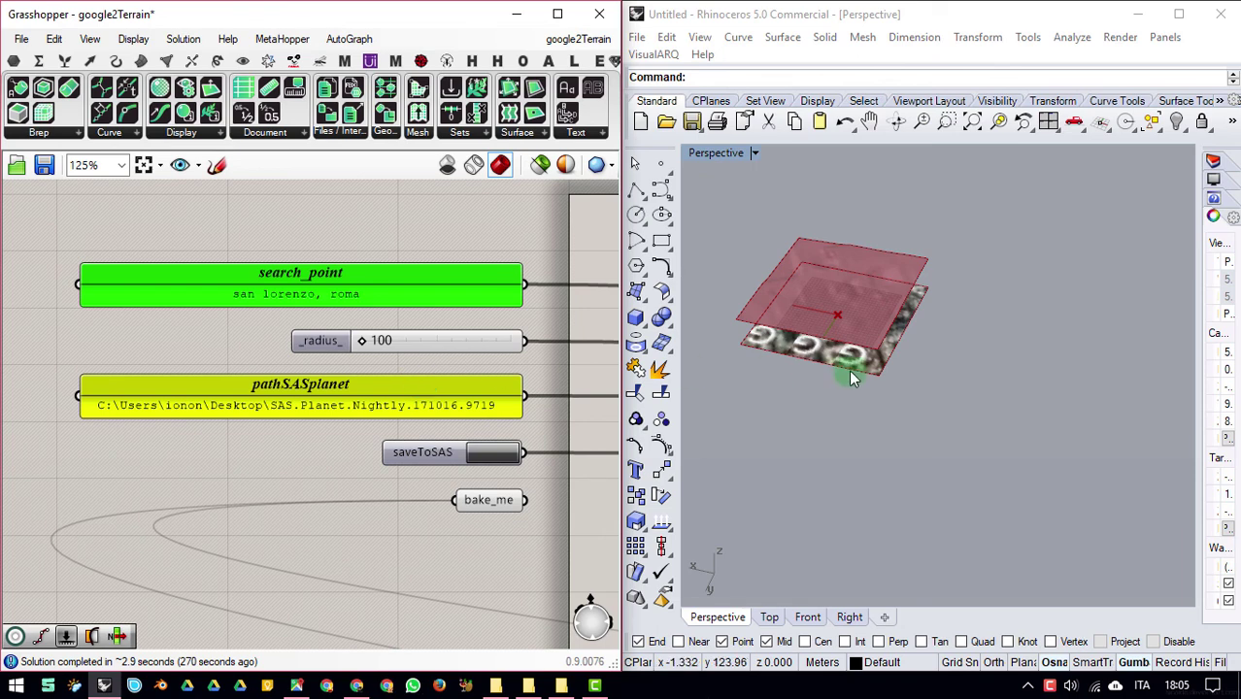
Step: Inspect the terrain surface and satellite image preview in the Rhinoceros Perspective viewport
{"action": "right_click_drag", "start_coordinate": [1005, 399], "coordinate": [937, 371]}
{"action": "scroll", "coordinate": [855, 291], "scroll_direction": "up", "scroll_amount": 5}
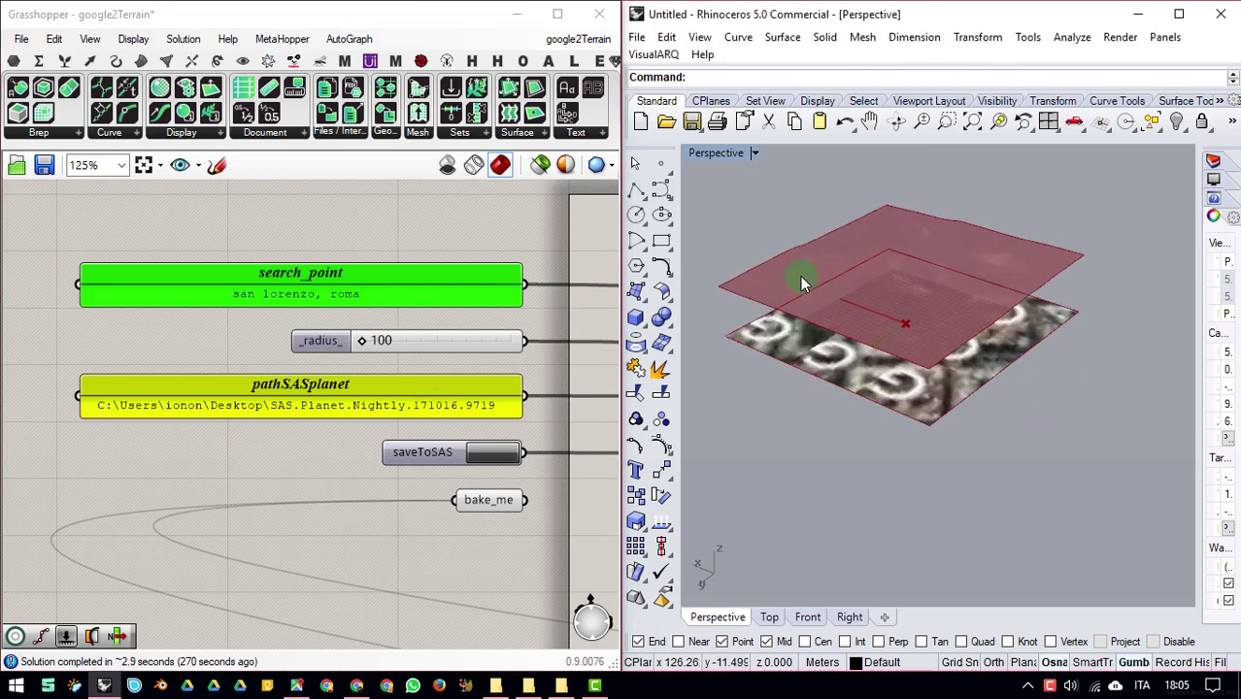
{"action": "right_click_drag", "start_coordinate": [907, 292], "coordinate": [1095, 249]}
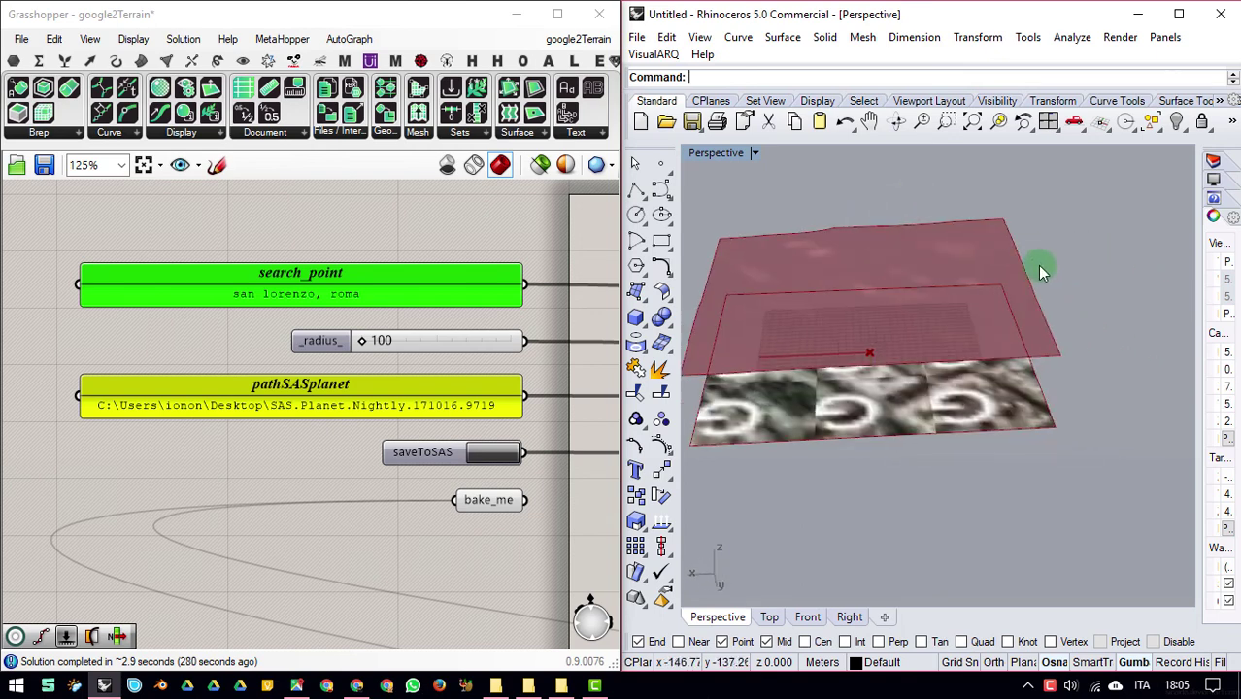
Step: Set the search_point panel's text to "piazza del popolo, roma"
{"action": "double_click", "coordinate": [280, 293]}
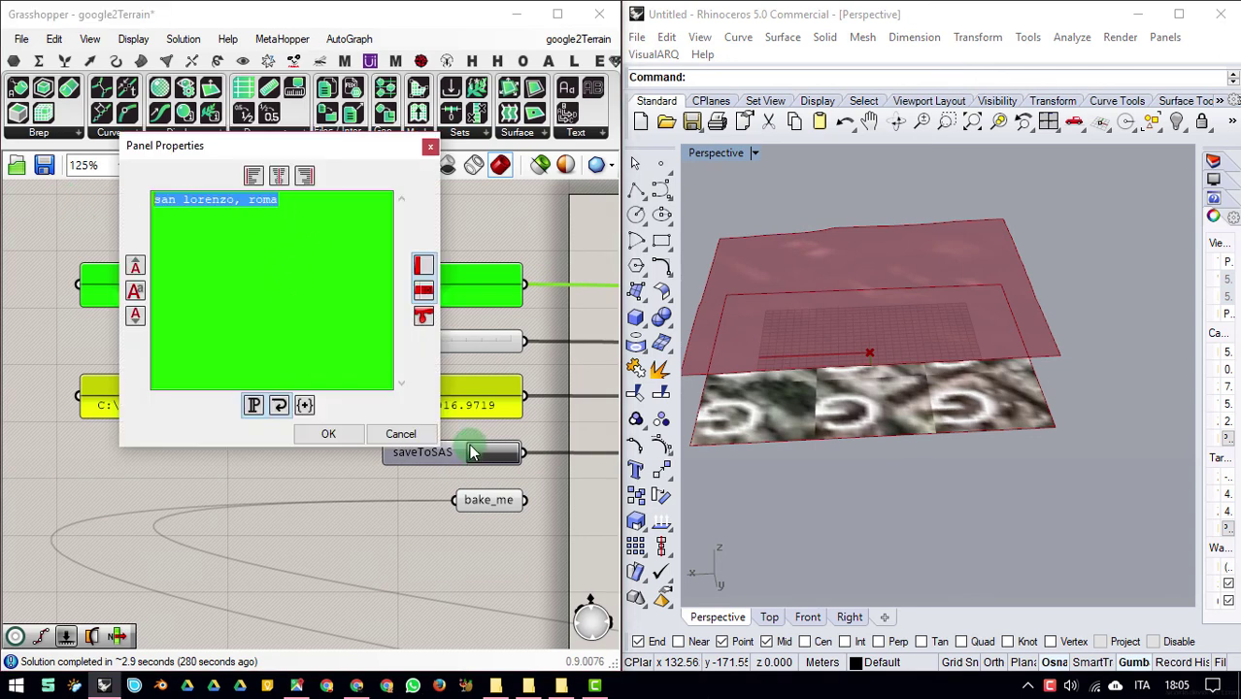
{"action": "left_click", "coordinate": [399, 434]}
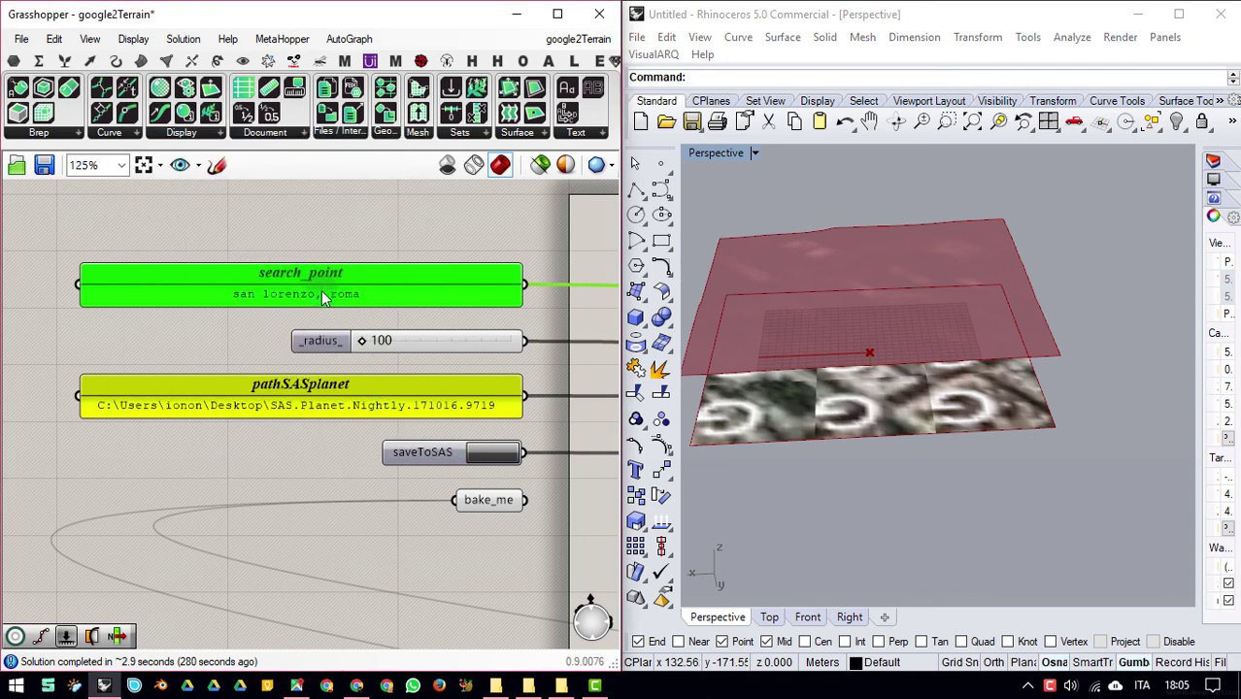
{"action": "double_click", "coordinate": [338, 301]}
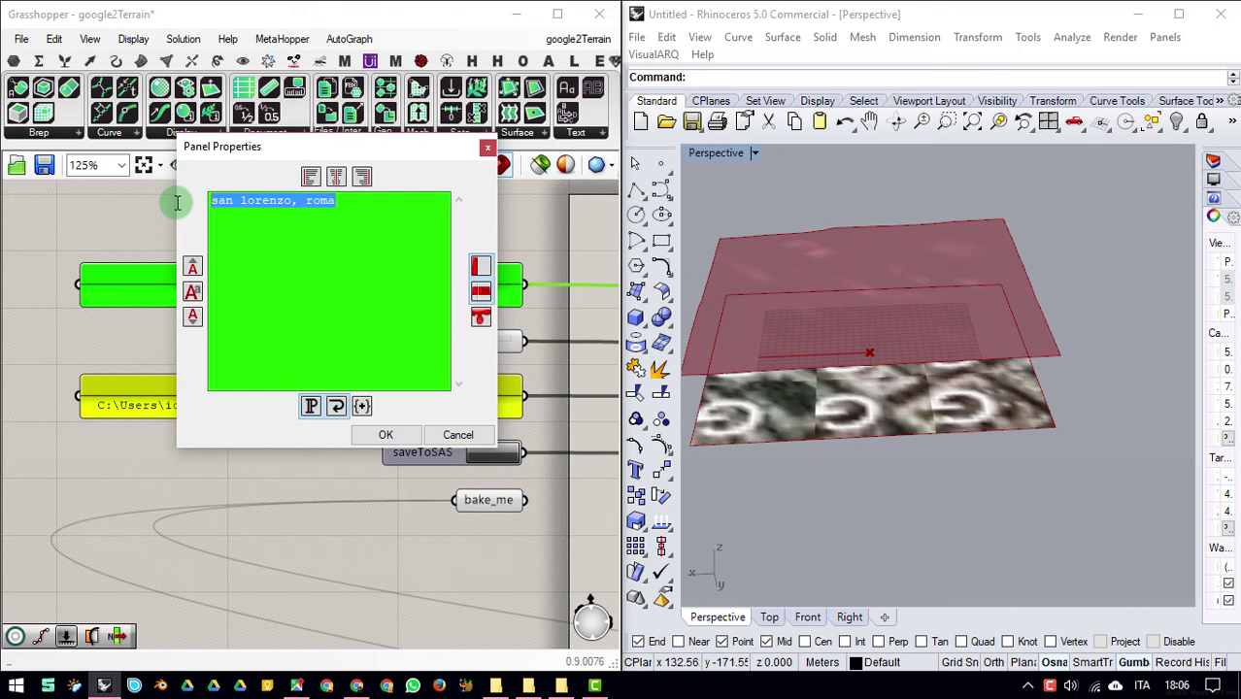
{"action": "type", "text": "piaz"}
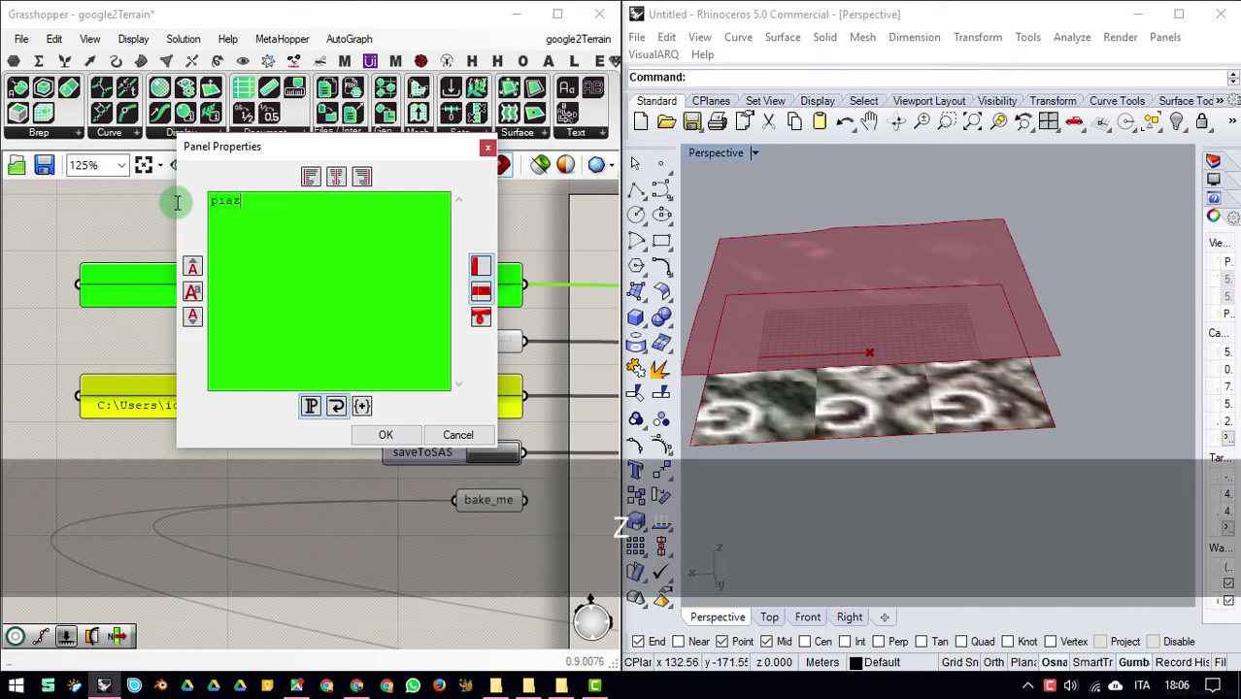
{"action": "type", "text": "za del popolo, roma"}
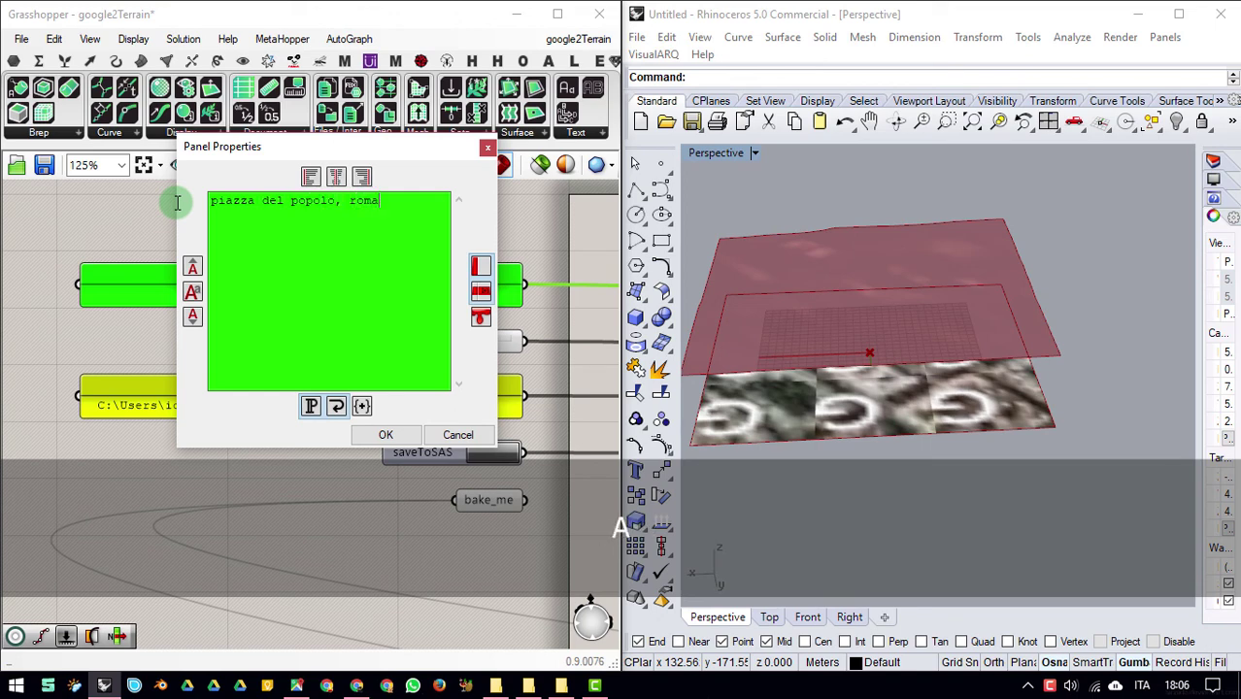
{"action": "left_click", "coordinate": [433, 436]}
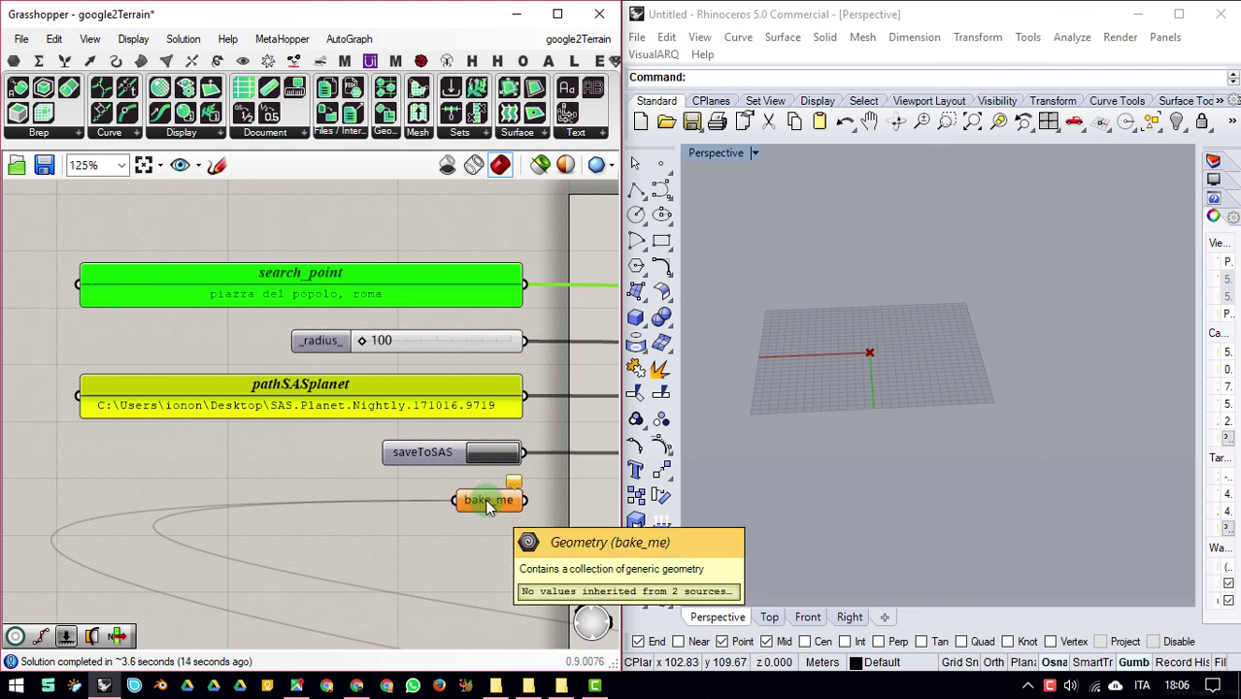
Step: Disable and re-enable the group of inputs from search_point to bake_me so the terrain recomputes
{"action": "left_click", "coordinate": [497, 537]}
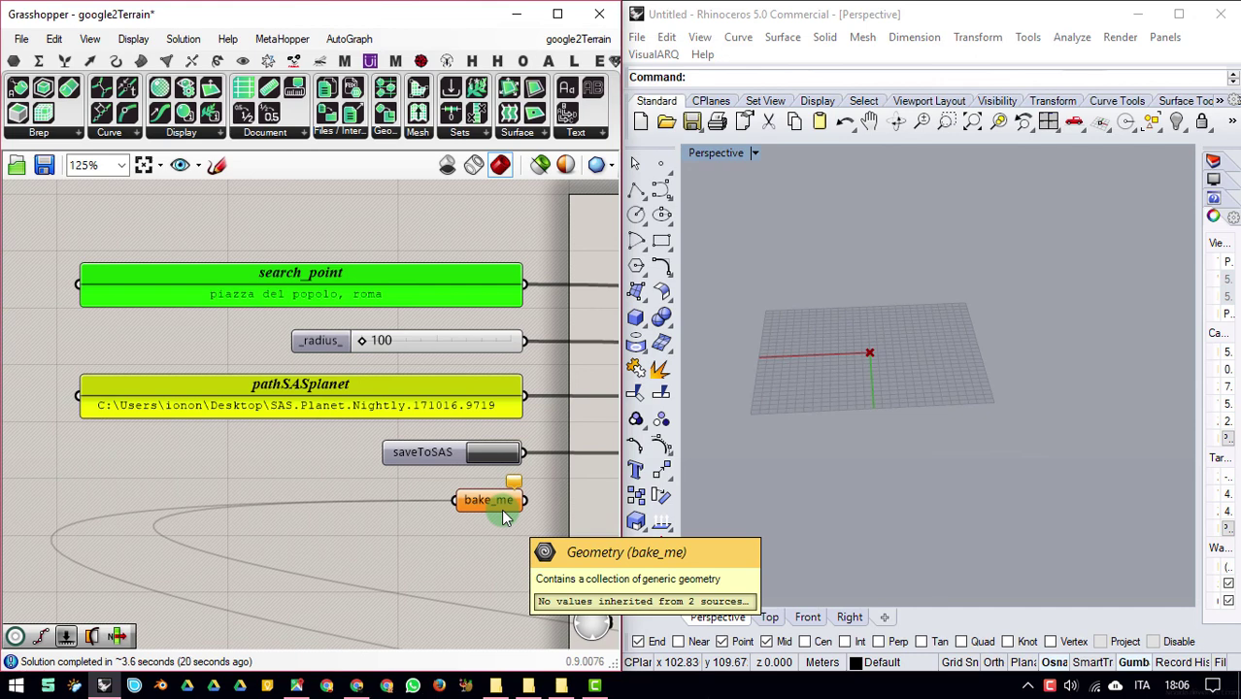
{"action": "left_click_drag", "start_coordinate": [517, 194], "coordinate": [206, 561]}
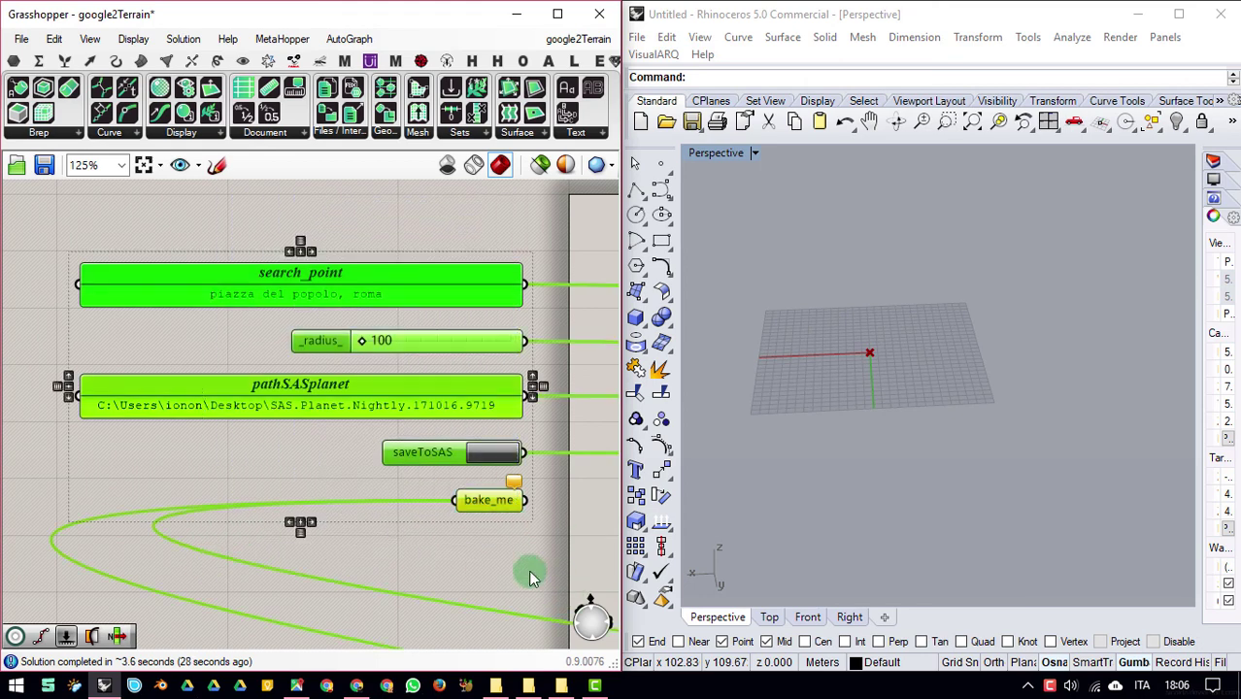
{"action": "key", "text": "ctrl+e"}
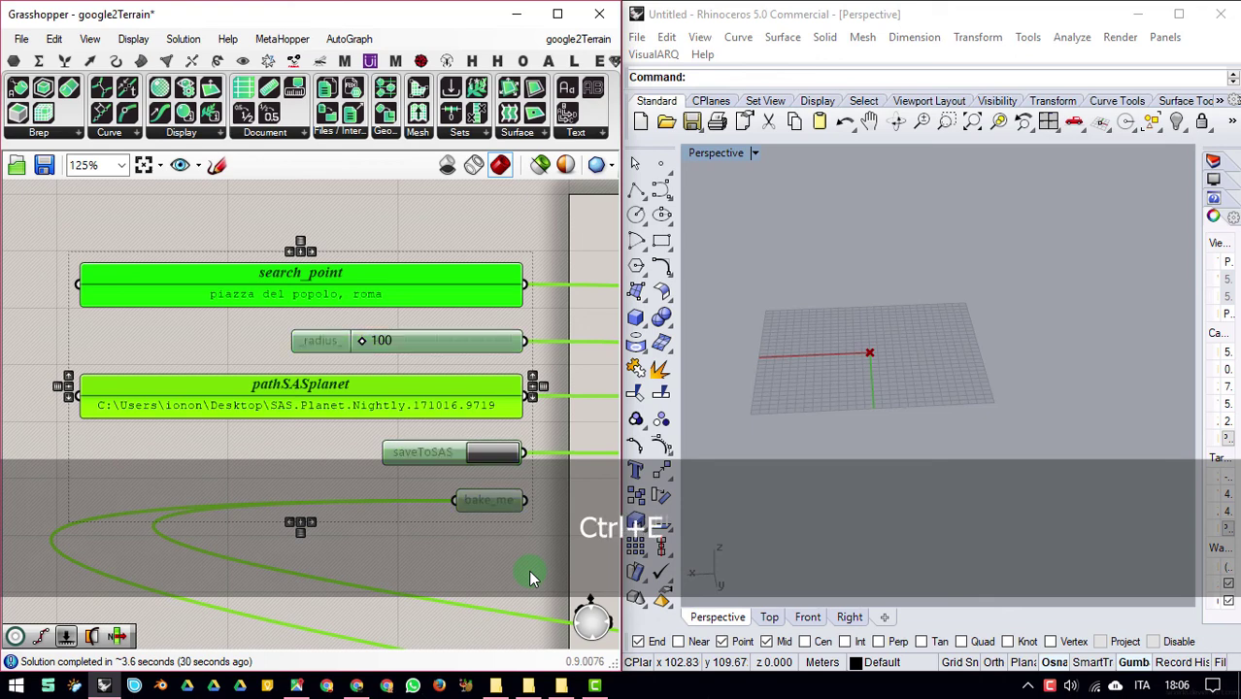
{"action": "key", "text": "ctrl"}
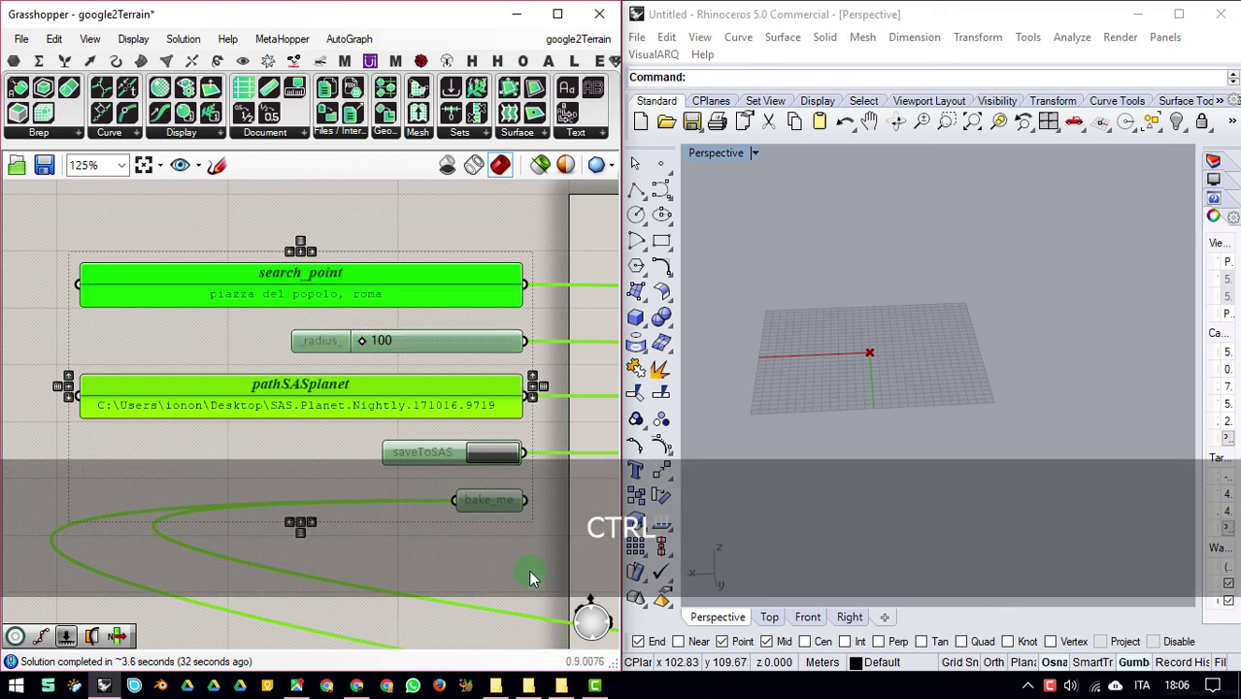
{"action": "key", "text": "ctrl+e"}
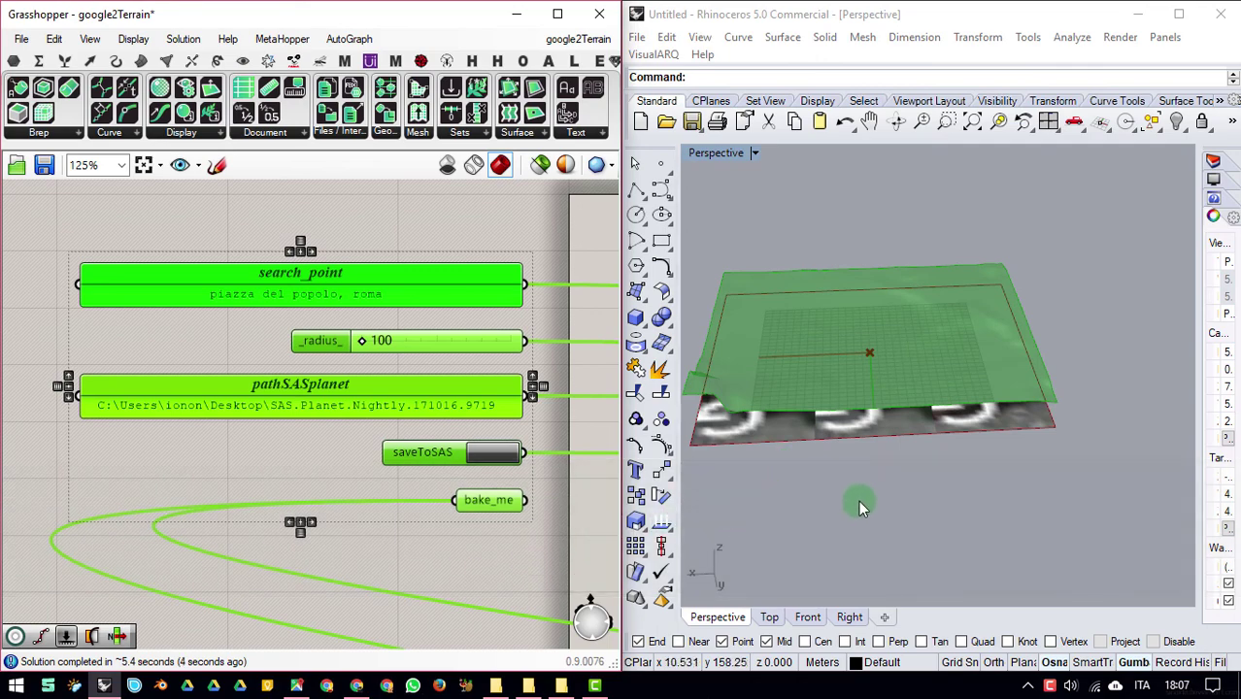
Step: Inspect the recomputed terrain surface and the satellite image beneath it from several angles, including from above
{"action": "right_click_drag", "start_coordinate": [1022, 426], "coordinate": [965, 451]}
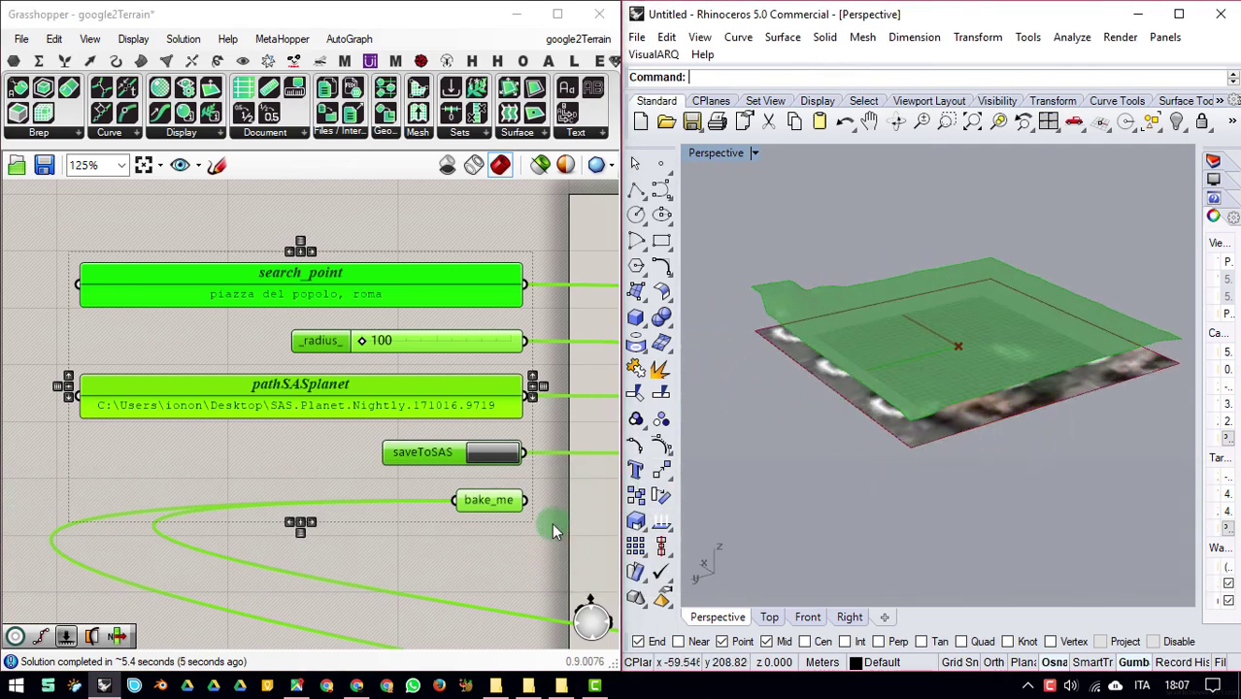
{"action": "right_click_drag", "start_coordinate": [1079, 355], "coordinate": [893, 359]}
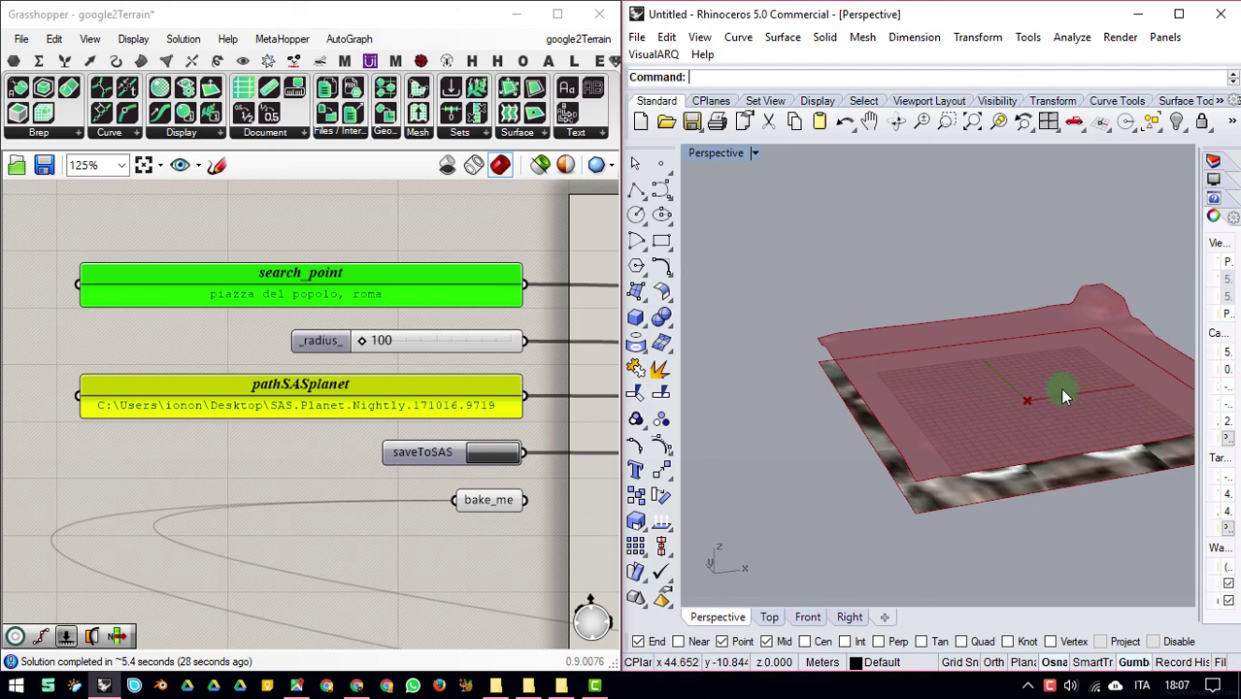
{"action": "right_click_drag", "start_coordinate": [1035, 391], "coordinate": [918, 389]}
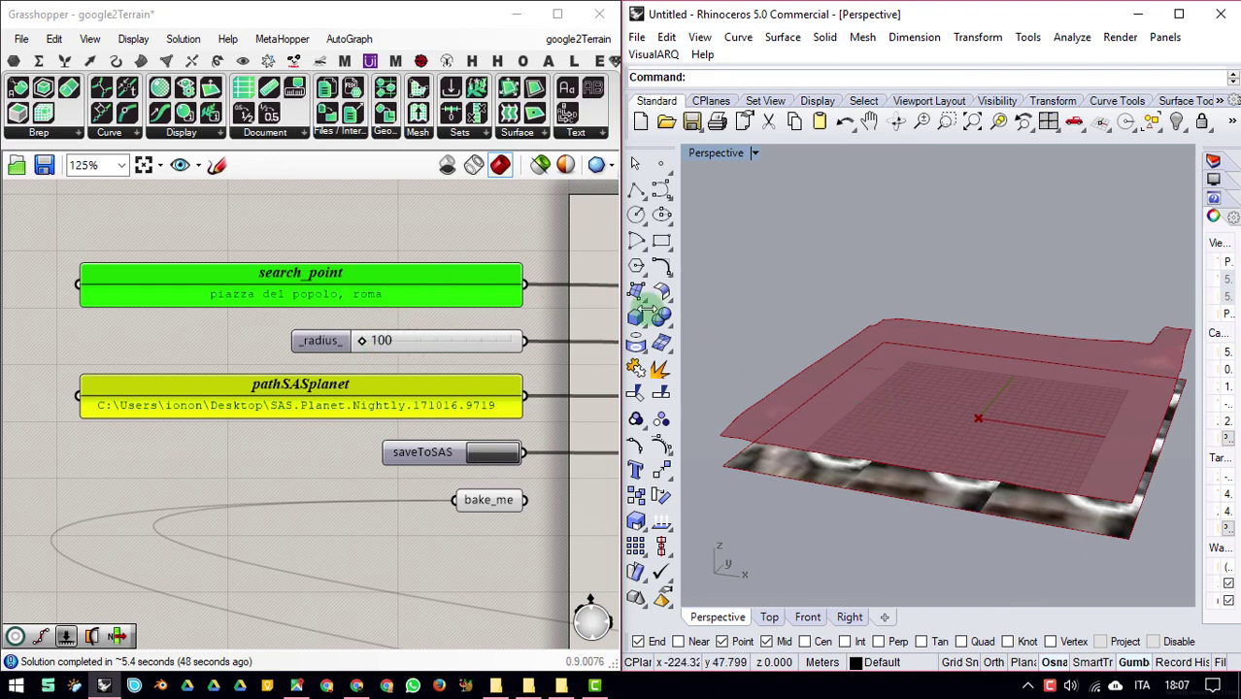
{"action": "right_click_drag", "start_coordinate": [993, 390], "coordinate": [922, 423]}
{"action": "scroll", "coordinate": [923, 424], "scroll_direction": "up", "scroll_amount": 3}
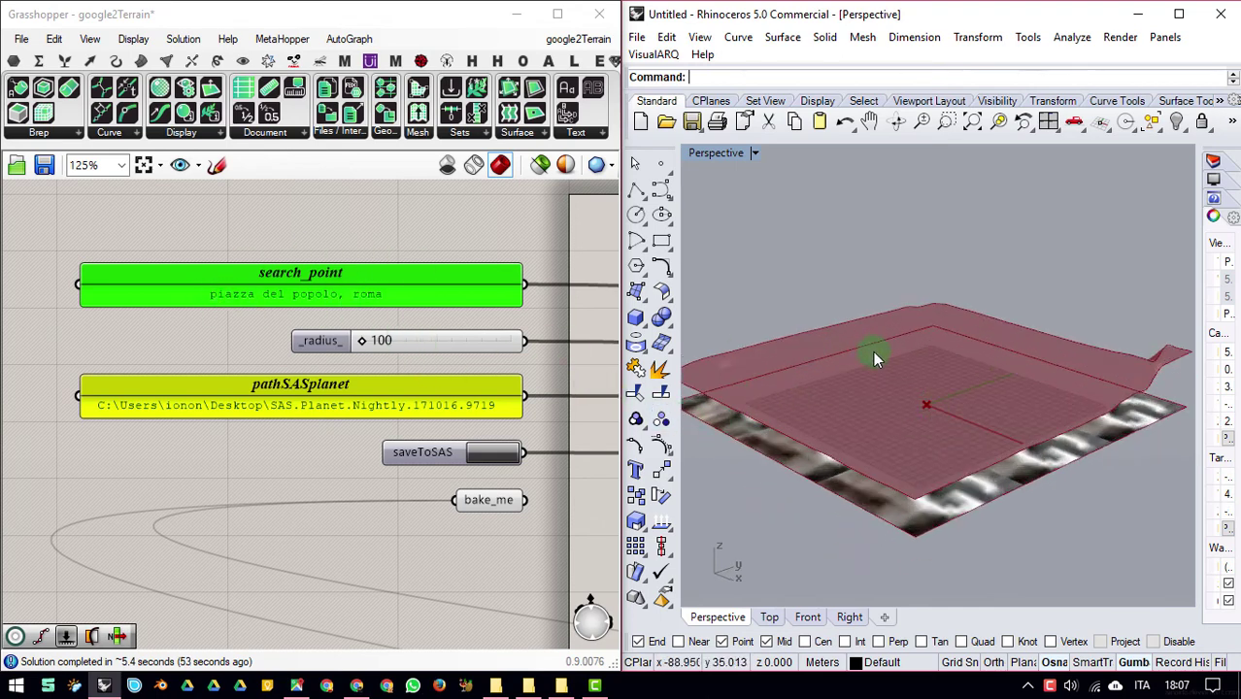
{"action": "right_click_drag", "start_coordinate": [873, 350], "coordinate": [915, 542]}
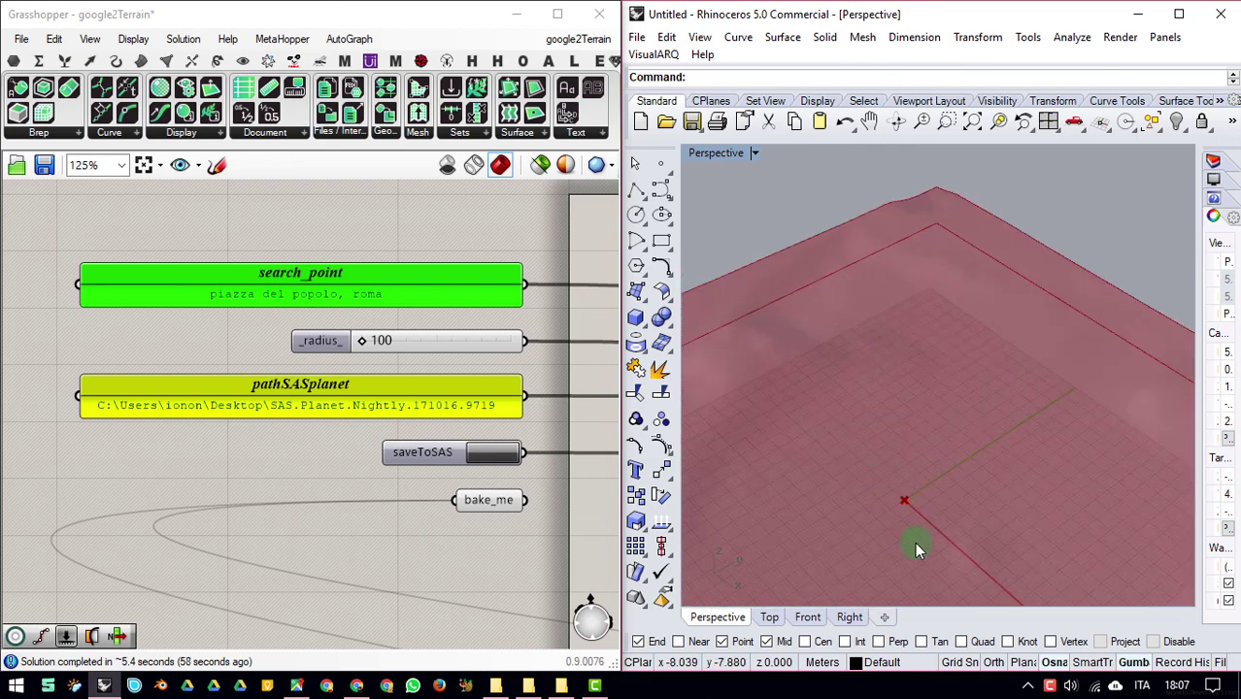
{"action": "right_click_drag", "start_coordinate": [908, 467], "coordinate": [971, 525]}
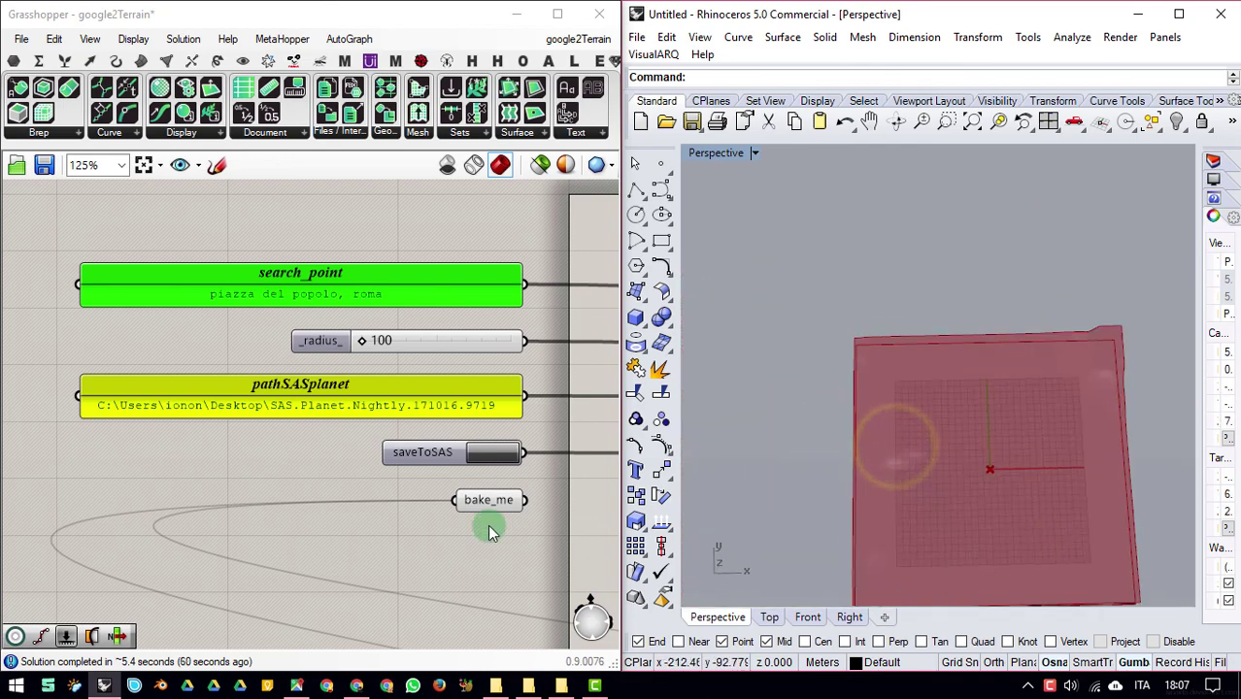
Step: Copy the search_point panel's address text without changing it, and switch to Google Maps
{"action": "double_click", "coordinate": [332, 295]}
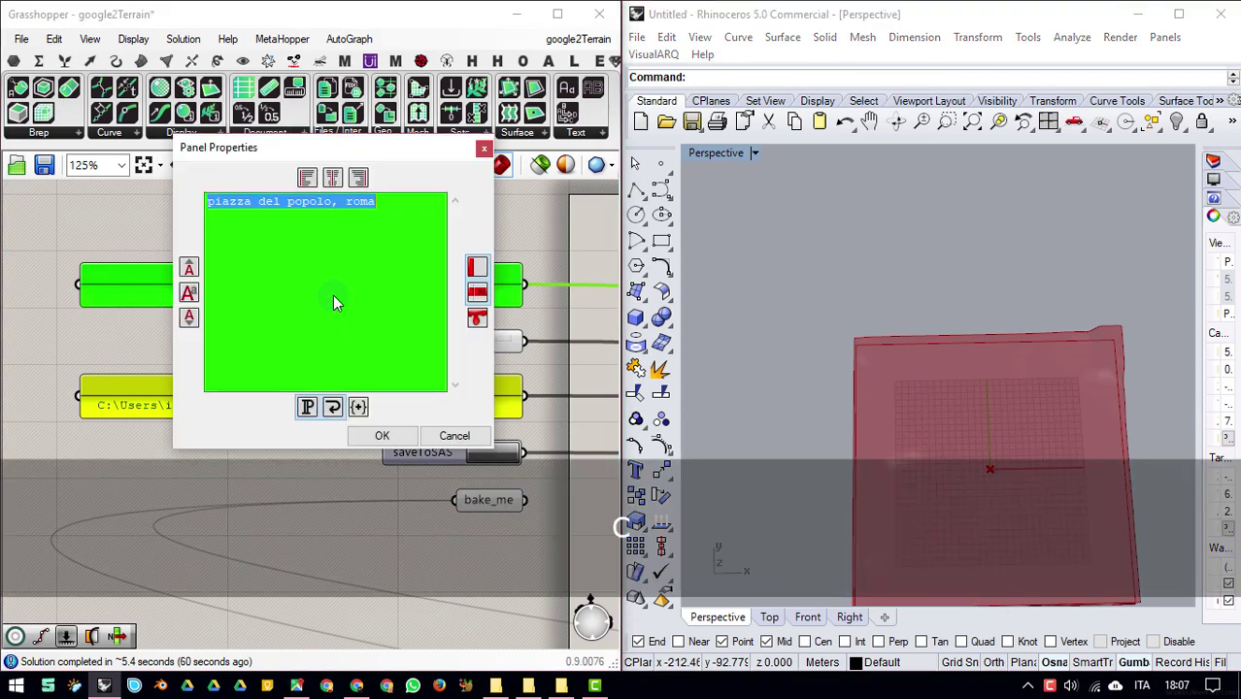
{"action": "left_click", "coordinate": [485, 433]}
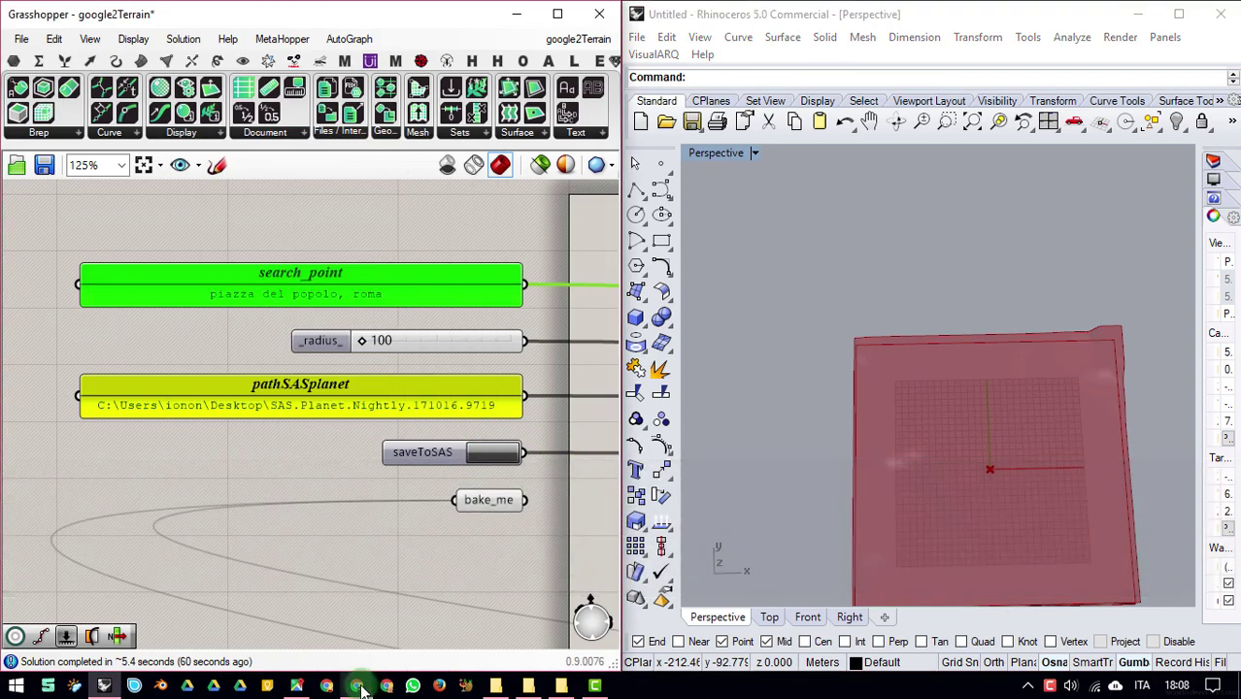
{"action": "left_click", "coordinate": [357, 686]}
{"action": "left_click", "coordinate": [357, 685]}
{"action": "left_click", "coordinate": [296, 686]}
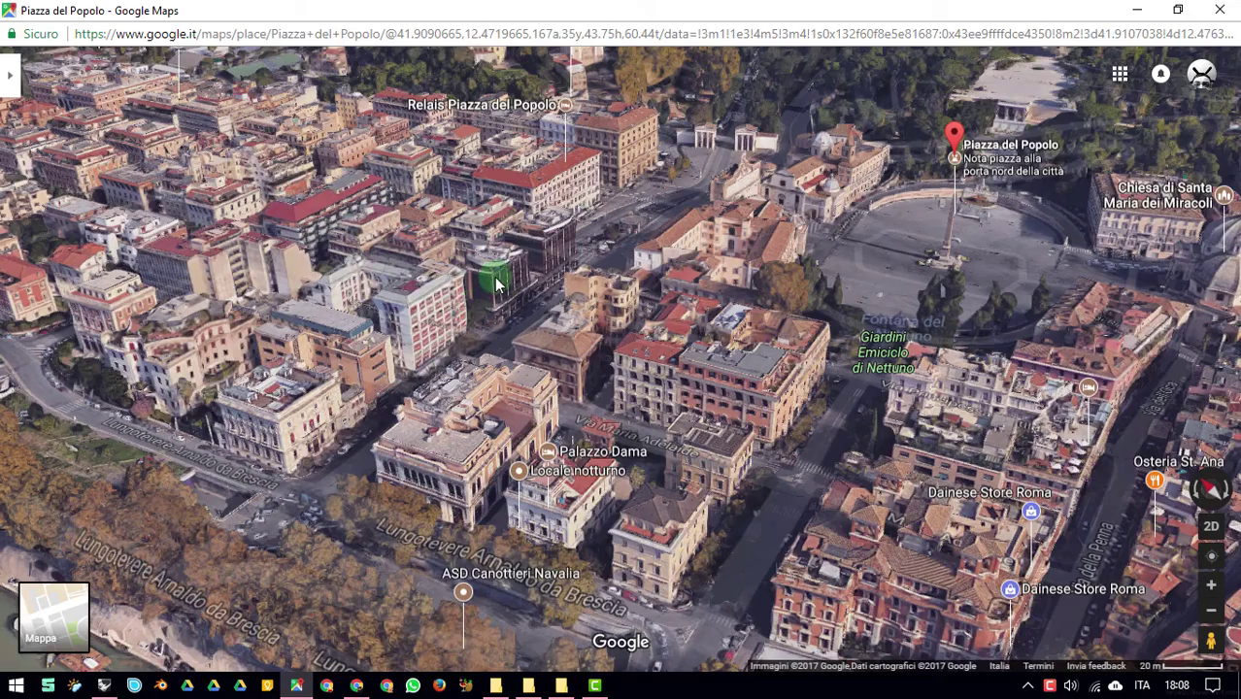
Step: Search Google Maps for "piazza del popolo, roma", examine the area around the marker, and return to Grasshopper and Rhinoceros
{"action": "left_click", "coordinate": [9, 75]}
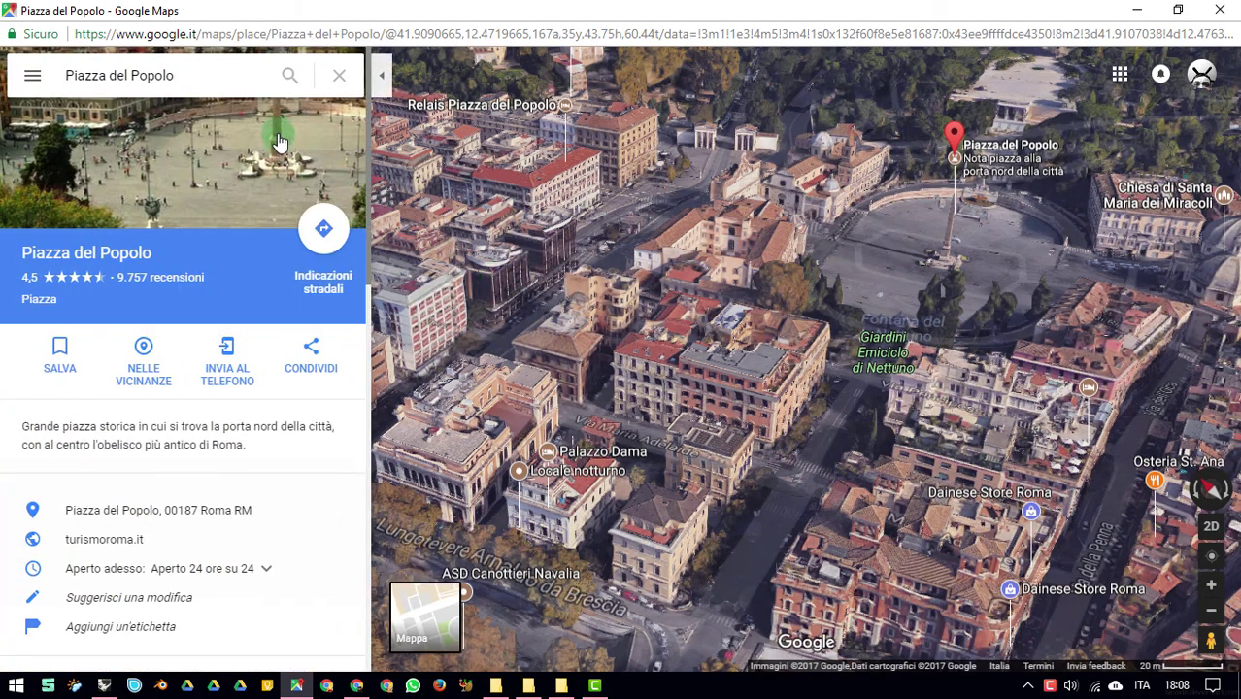
{"action": "triple_click", "coordinate": [208, 75]}
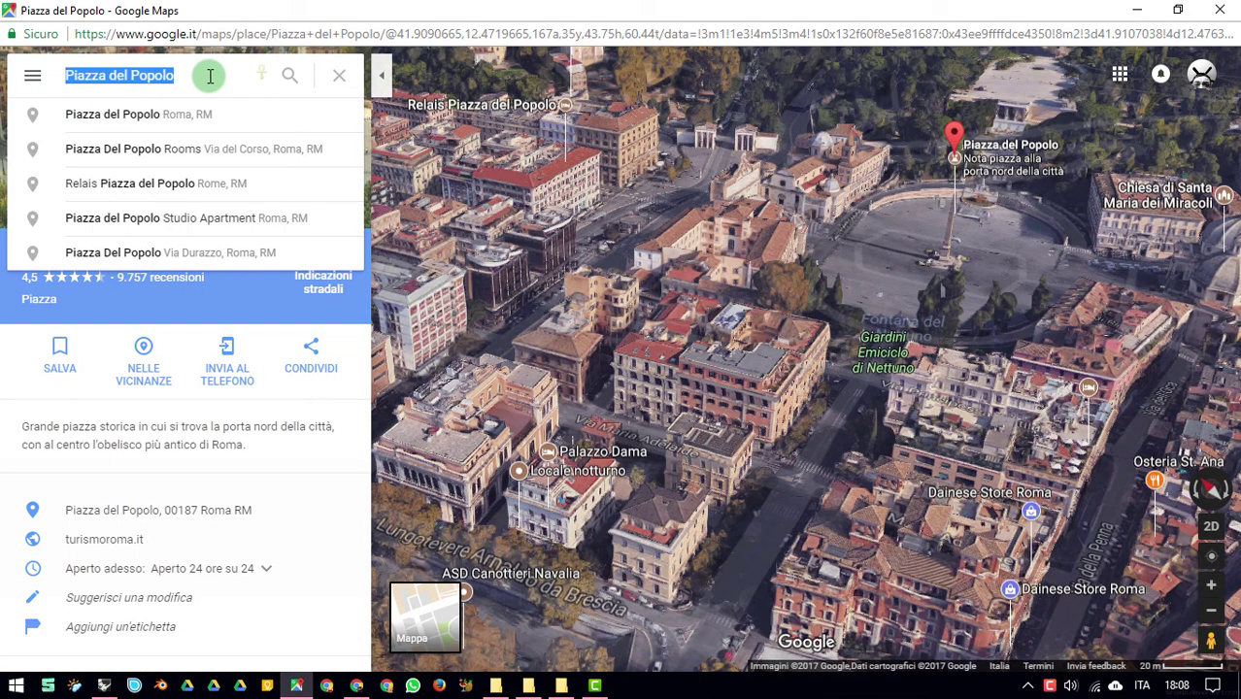
{"action": "type", "text": "piazza del popolo, roma"}
{"action": "key", "text": "Return"}
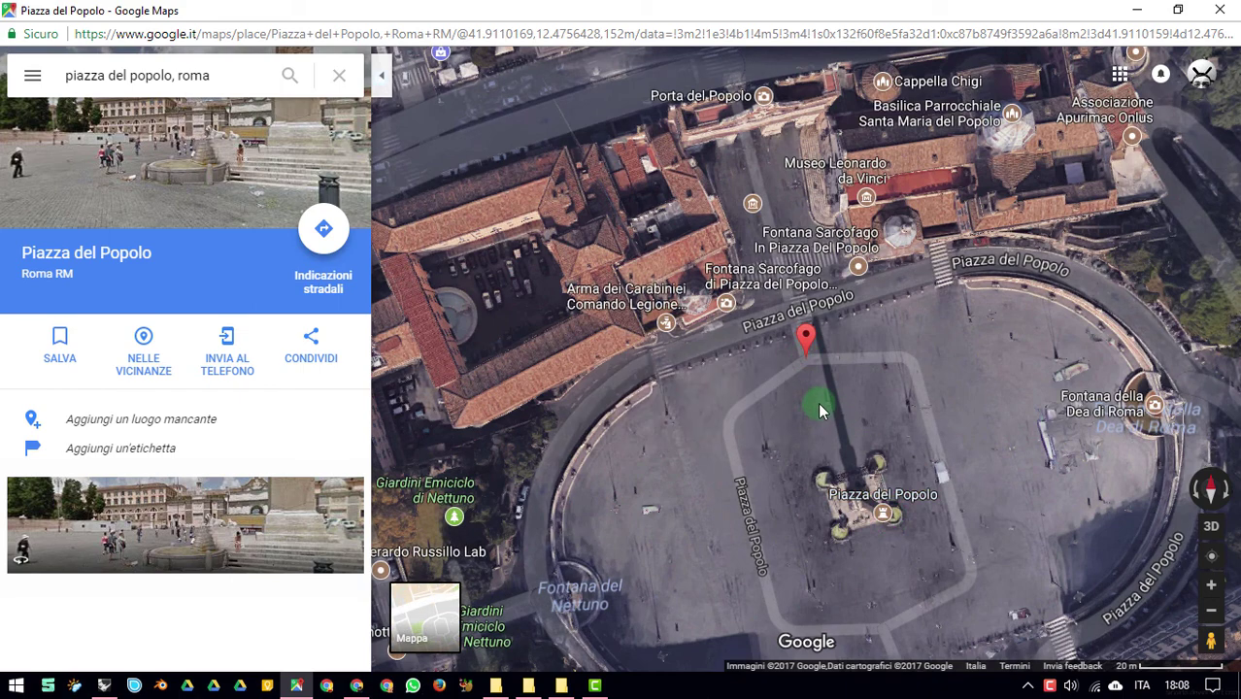
{"action": "scroll", "coordinate": [820, 409], "scroll_direction": "down", "scroll_amount": 3}
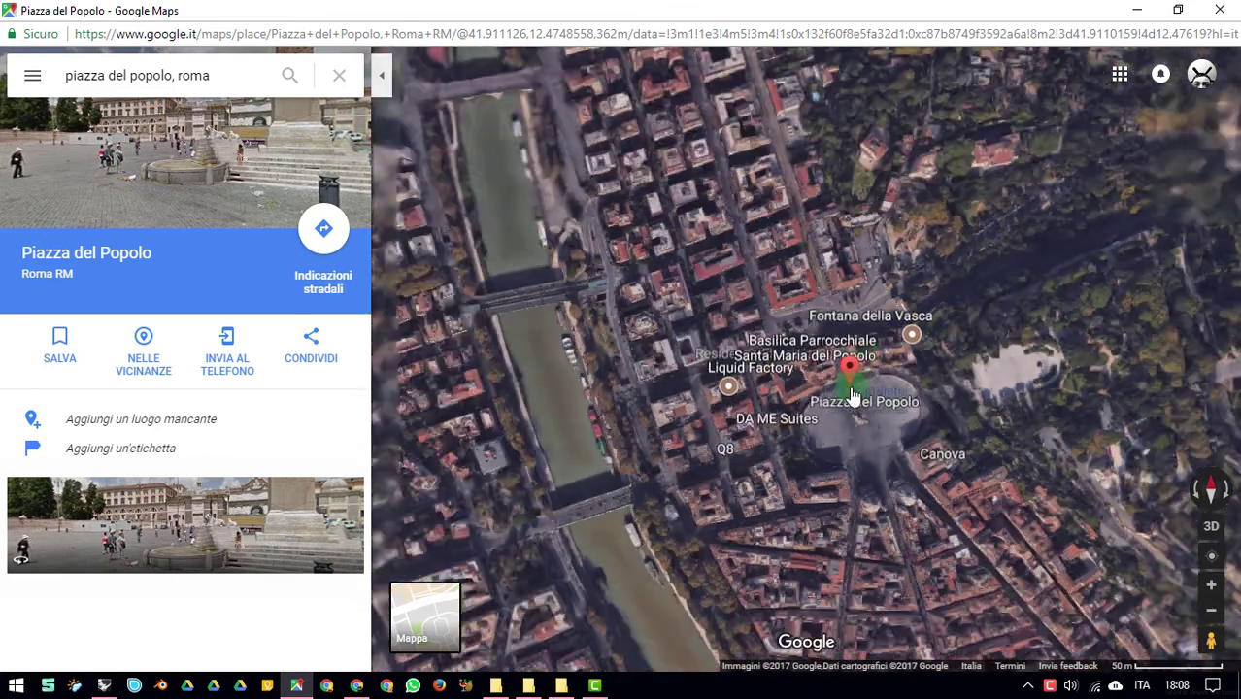
{"action": "scroll", "coordinate": [852, 396], "scroll_direction": "down", "scroll_amount": 2}
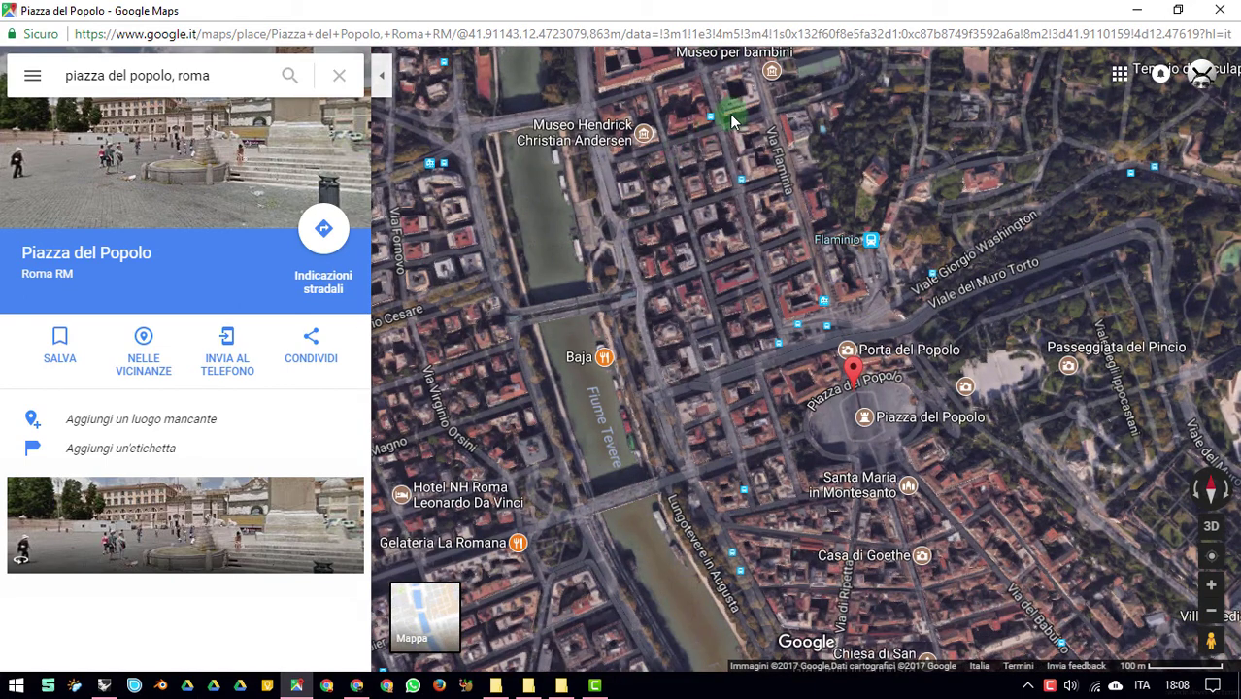
{"action": "left_click", "coordinate": [1137, 10]}
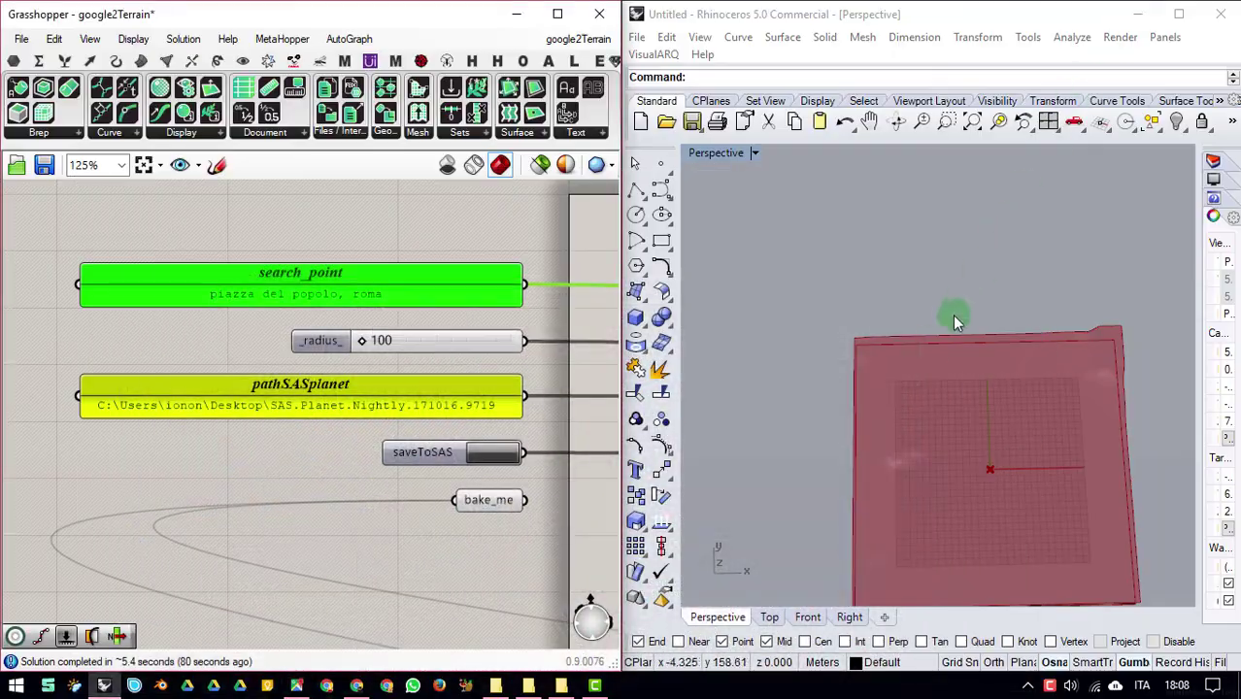
Step: Set the _radius_ slider to 500 to enlarge the generated terrain
{"action": "right_click_drag", "start_coordinate": [929, 347], "coordinate": [676, 280]}
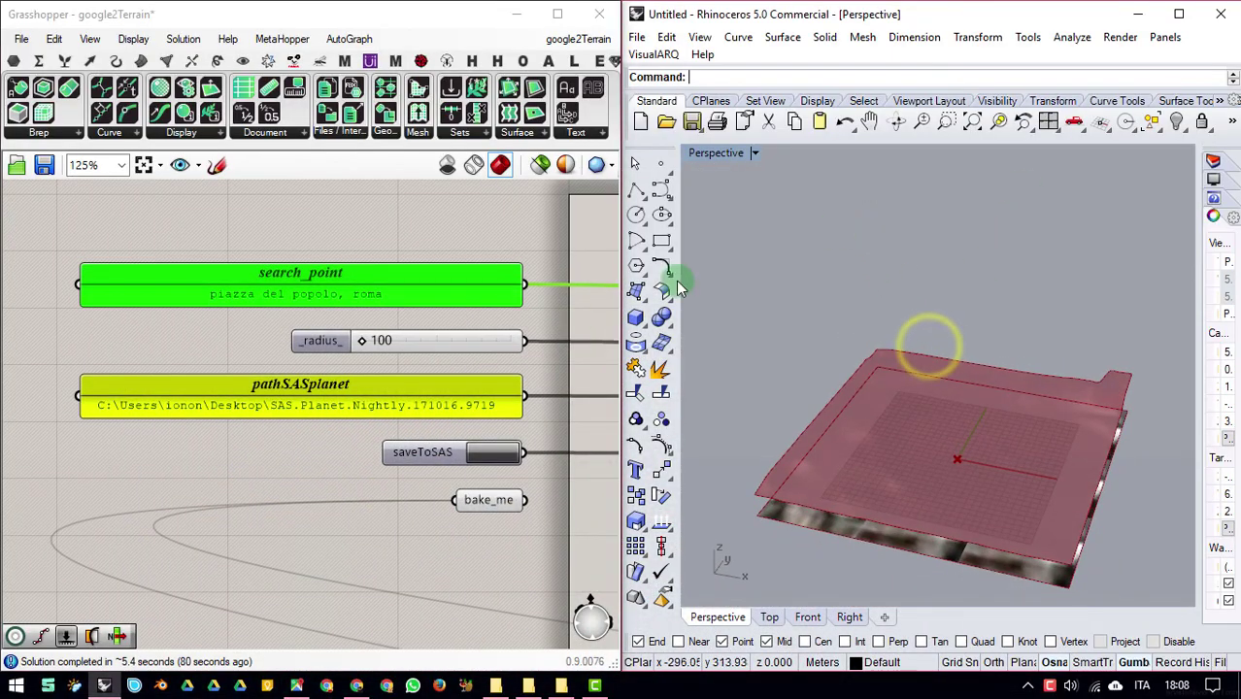
{"action": "double_click", "coordinate": [405, 339]}
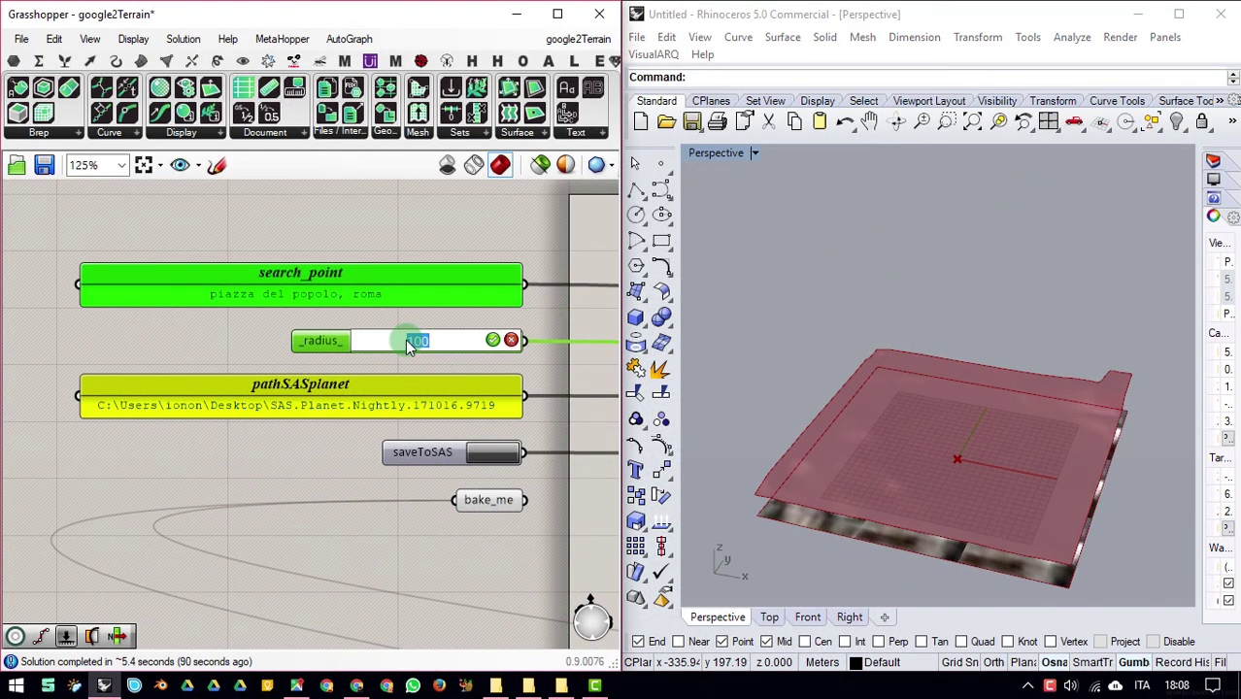
{"action": "type", "text": "5000"}
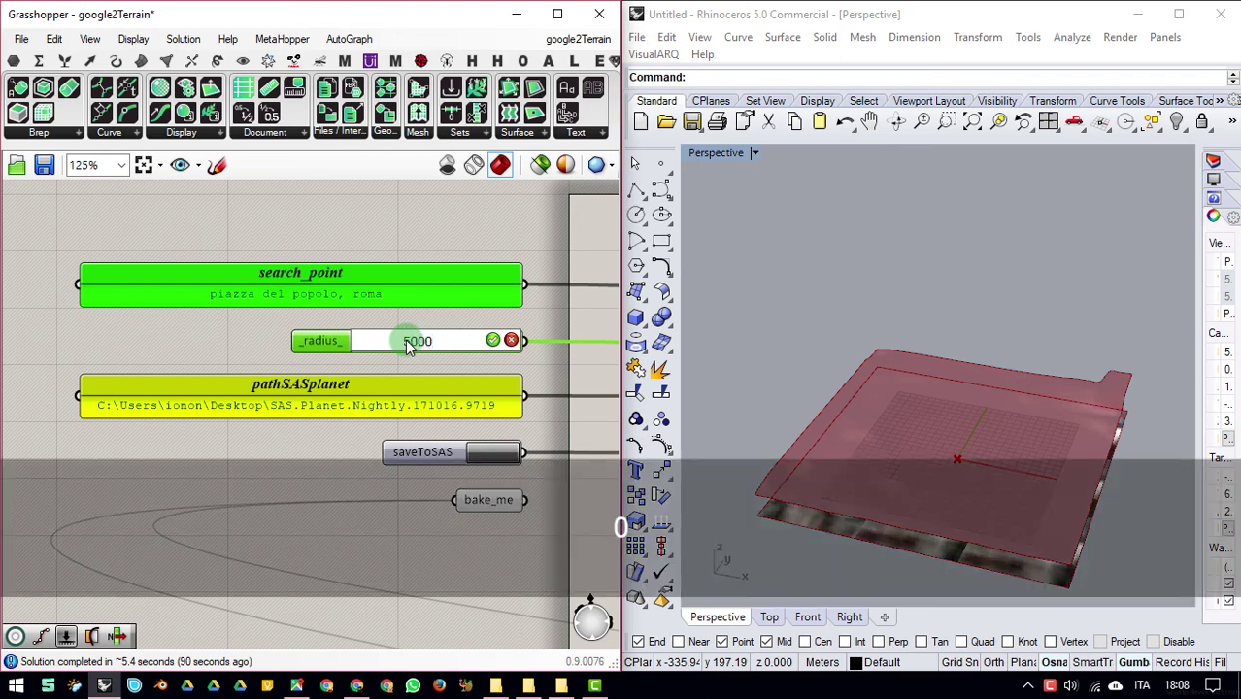
{"action": "key", "text": "BackSpace"}
{"action": "key", "text": "Return"}
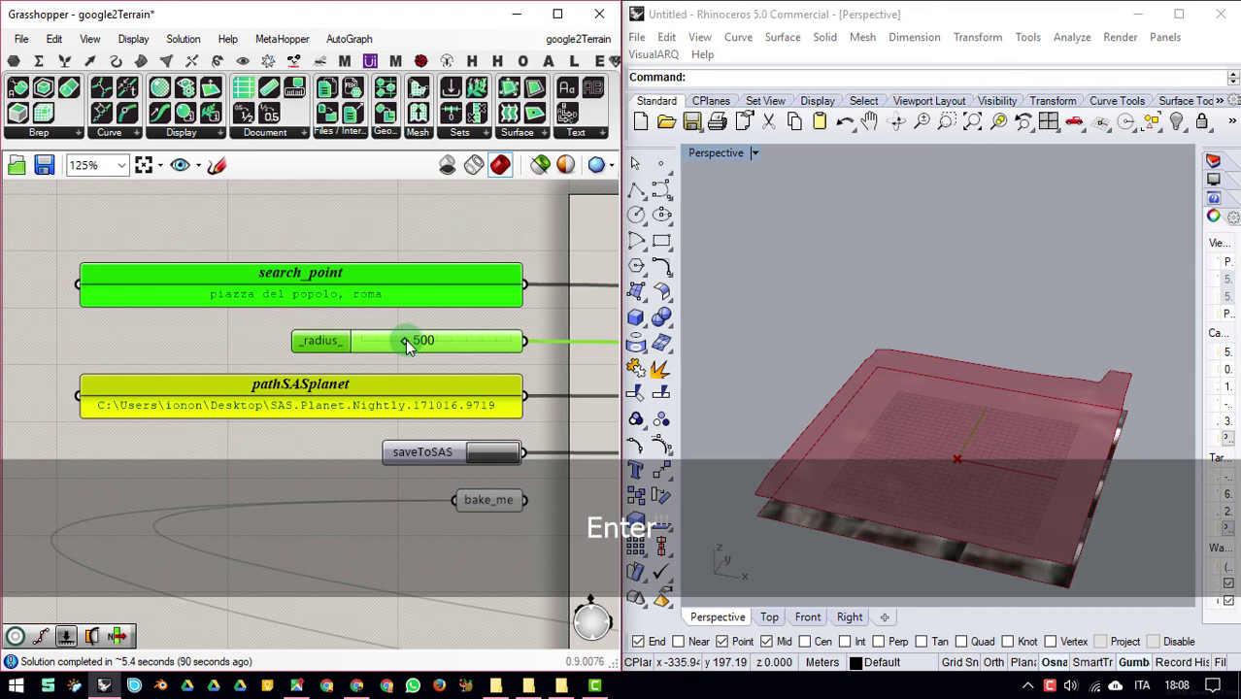
{"action": "left_click", "coordinate": [840, 239]}
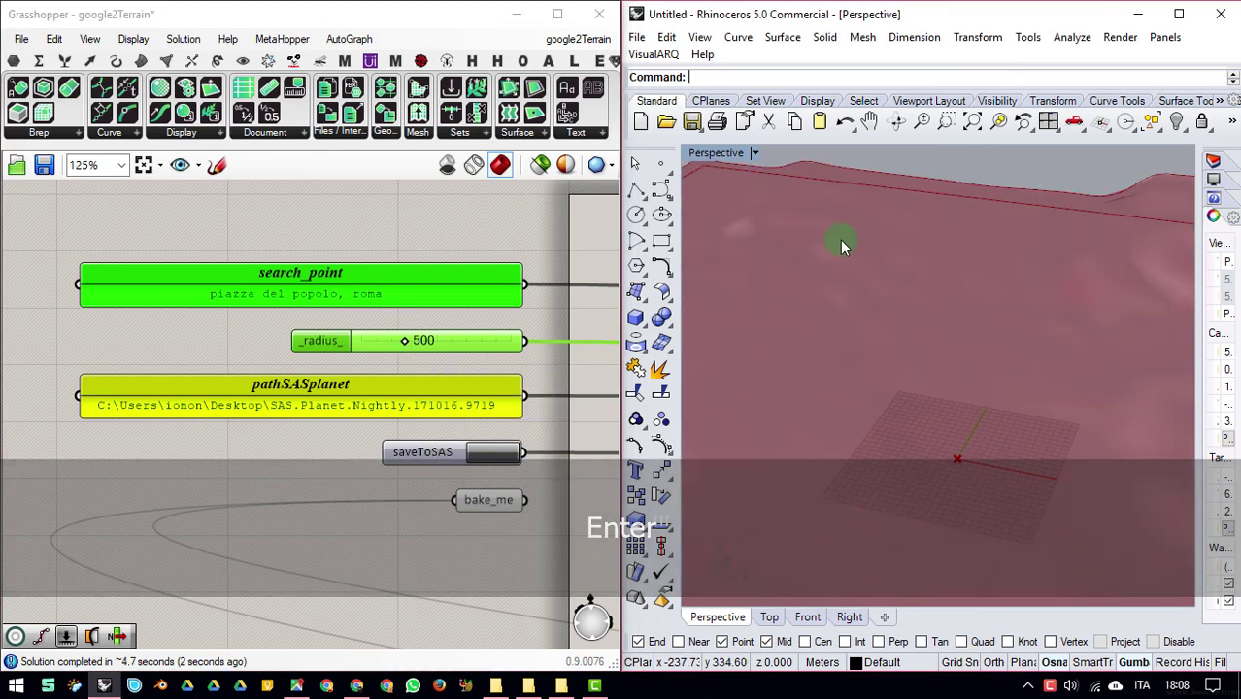
Step: Select all inputs from search_point to bake_me and examine the highlighted terrain preview in the Perspective viewport
{"action": "left_click_drag", "start_coordinate": [530, 221], "coordinate": [371, 247]}
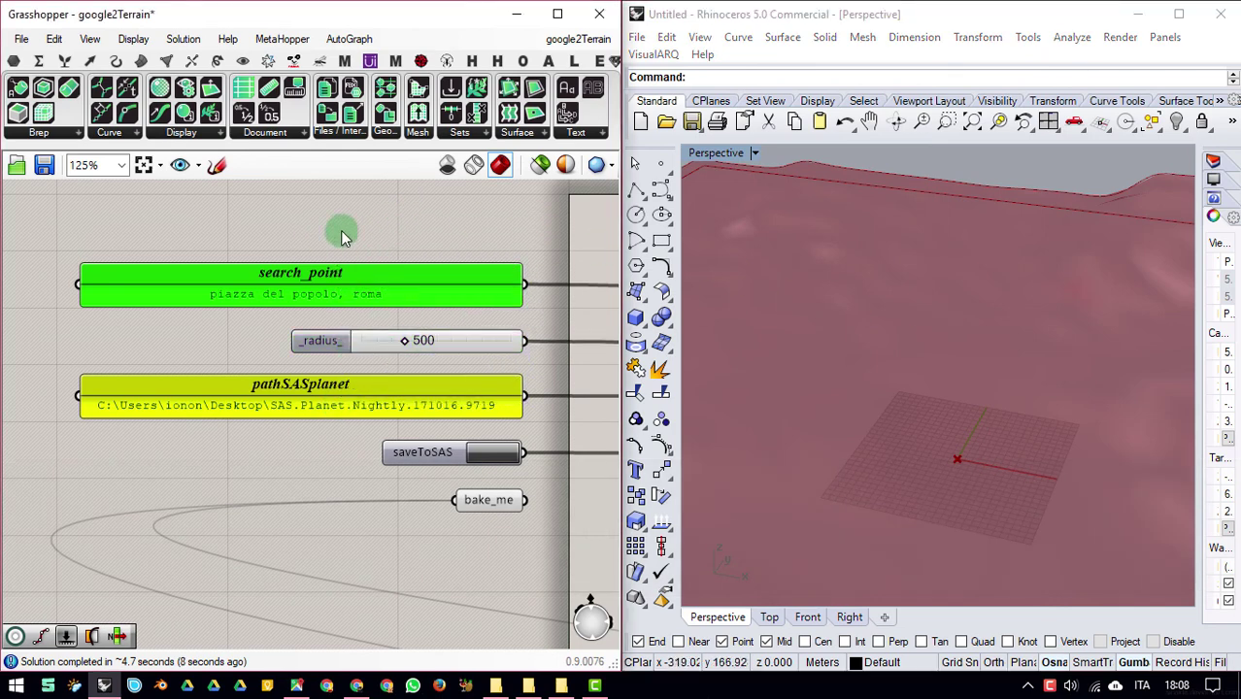
{"action": "left_click_drag", "start_coordinate": [452, 204], "coordinate": [233, 540]}
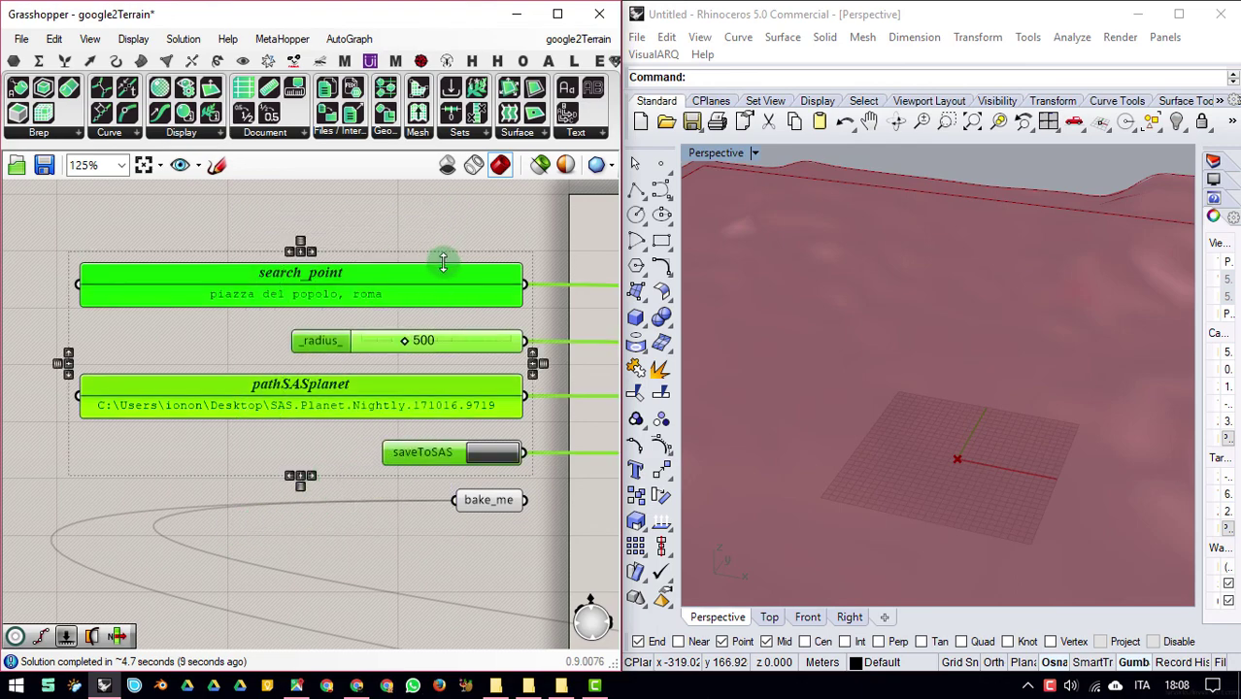
{"action": "left_click_drag", "start_coordinate": [576, 227], "coordinate": [373, 568], "text": "shift"}
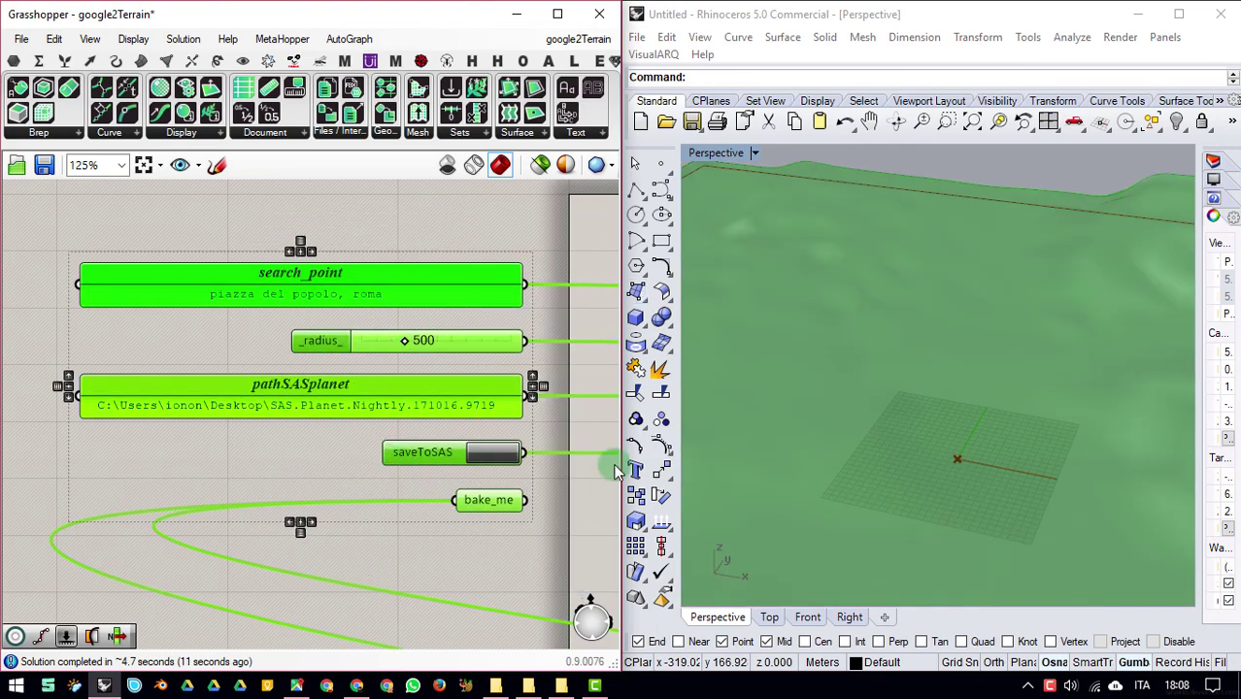
{"action": "left_click", "coordinate": [887, 365]}
{"action": "right_click_drag", "start_coordinate": [861, 391], "coordinate": [857, 467]}
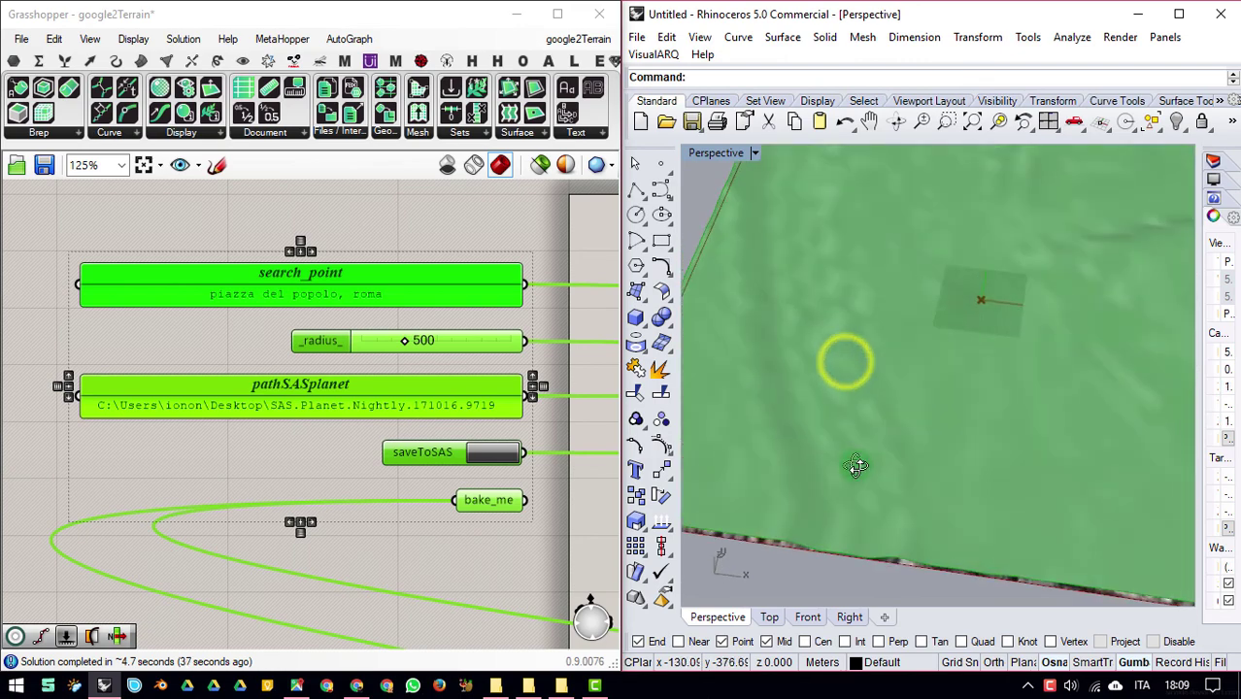
Step: Clear the component selection and examine the whole enlarged terrain and its satellite image from several angles
{"action": "left_click", "coordinate": [473, 194]}
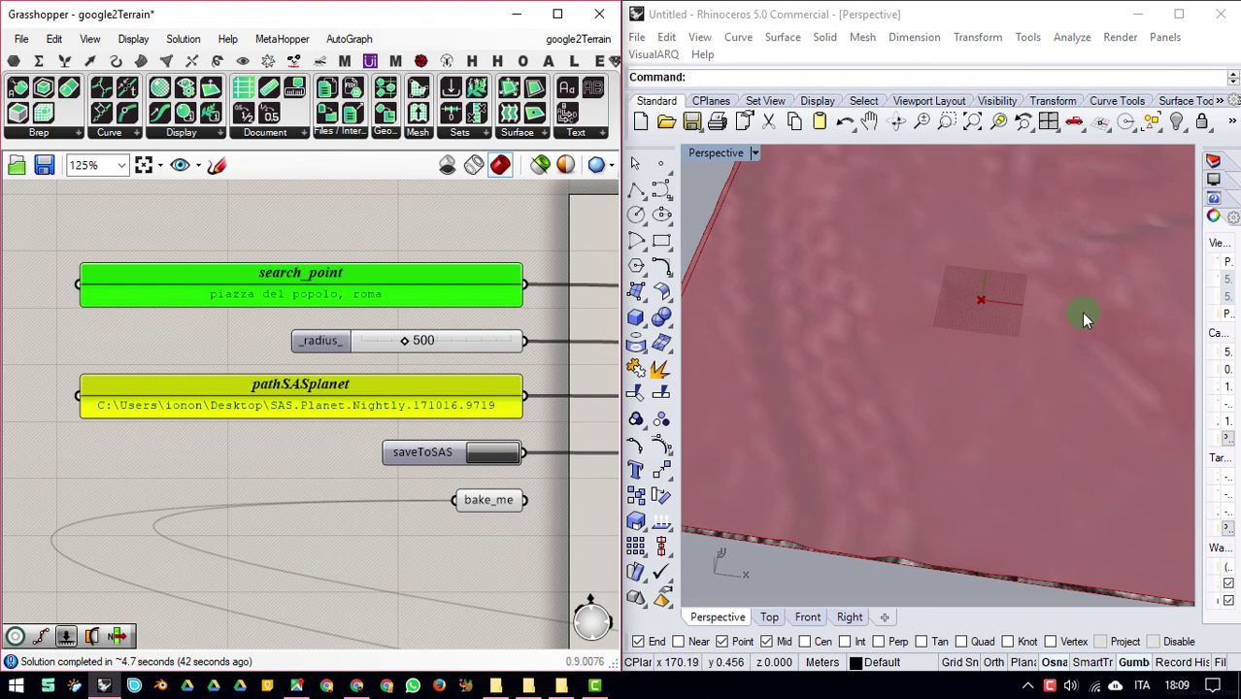
{"action": "scroll", "coordinate": [823, 282], "scroll_direction": "down", "scroll_amount": 8}
{"action": "right_click_drag", "start_coordinate": [968, 311], "coordinate": [1019, 363]}
{"action": "scroll", "coordinate": [898, 290], "scroll_direction": "up", "scroll_amount": 5}
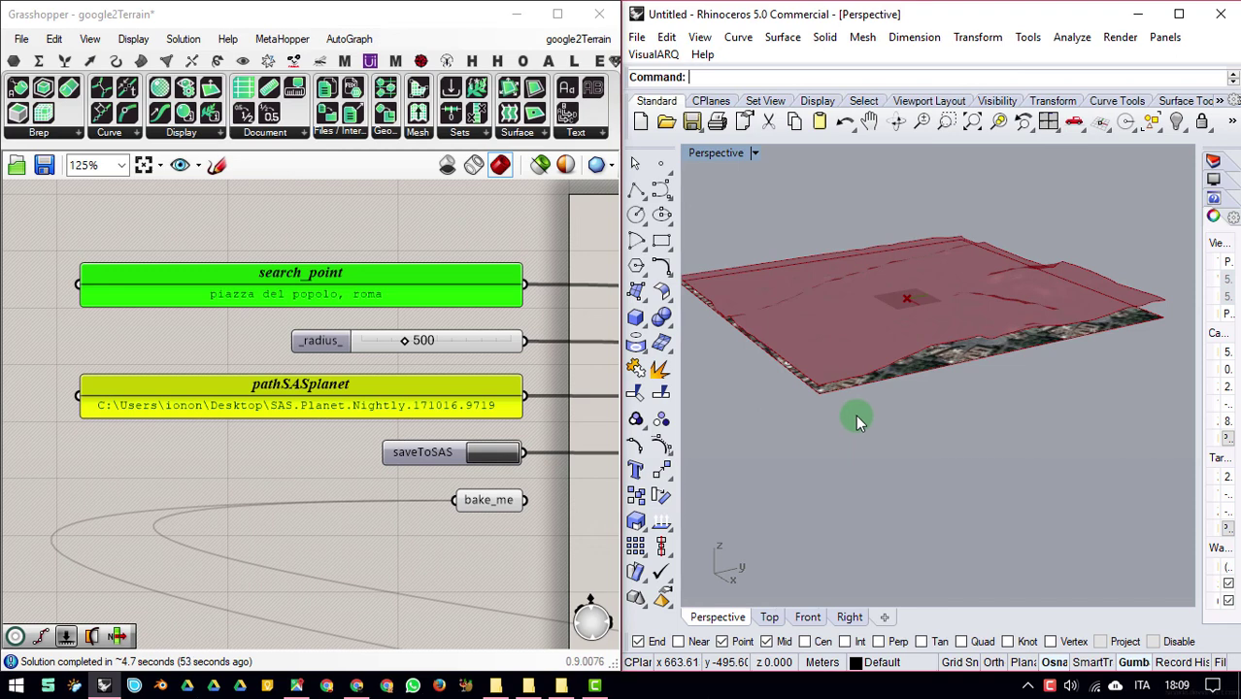
{"action": "right_click_drag", "start_coordinate": [776, 291], "coordinate": [1068, 298]}
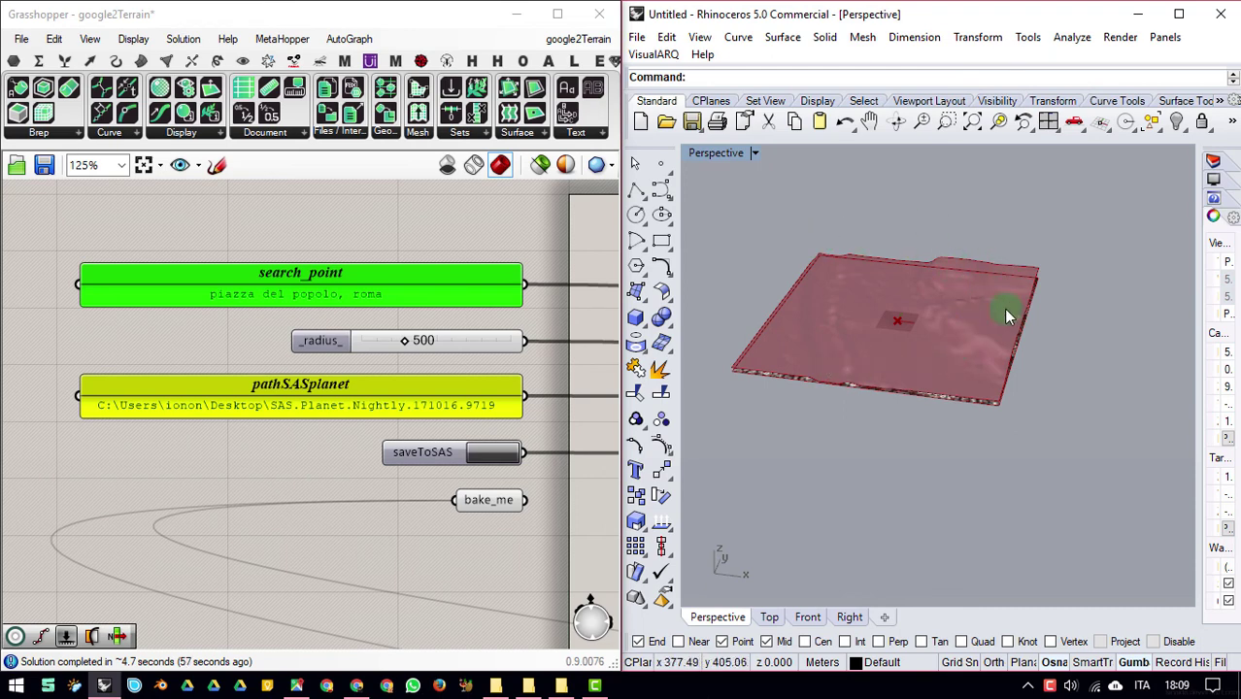
{"action": "right_click_drag", "start_coordinate": [900, 321], "coordinate": [881, 299]}
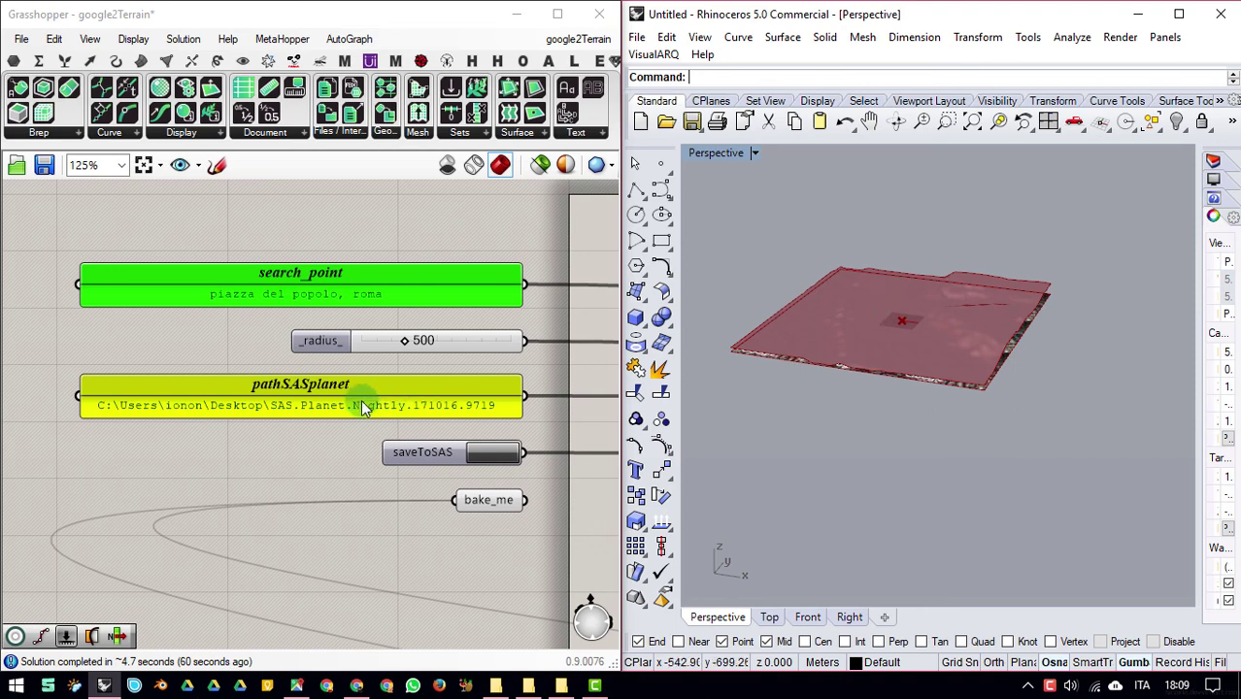
Step: Open the pathSASplanet panel's properties to review its folder path, and close them without changes
{"action": "double_click", "coordinate": [317, 392]}
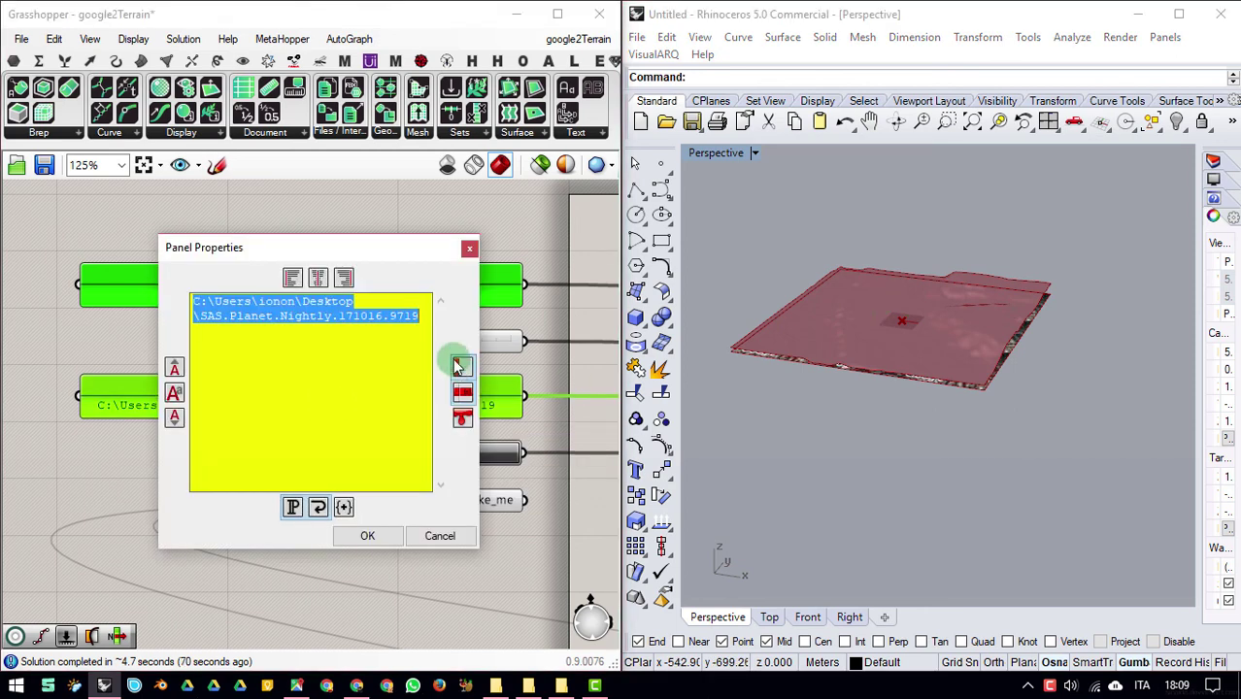
{"action": "left_click", "coordinate": [342, 316]}
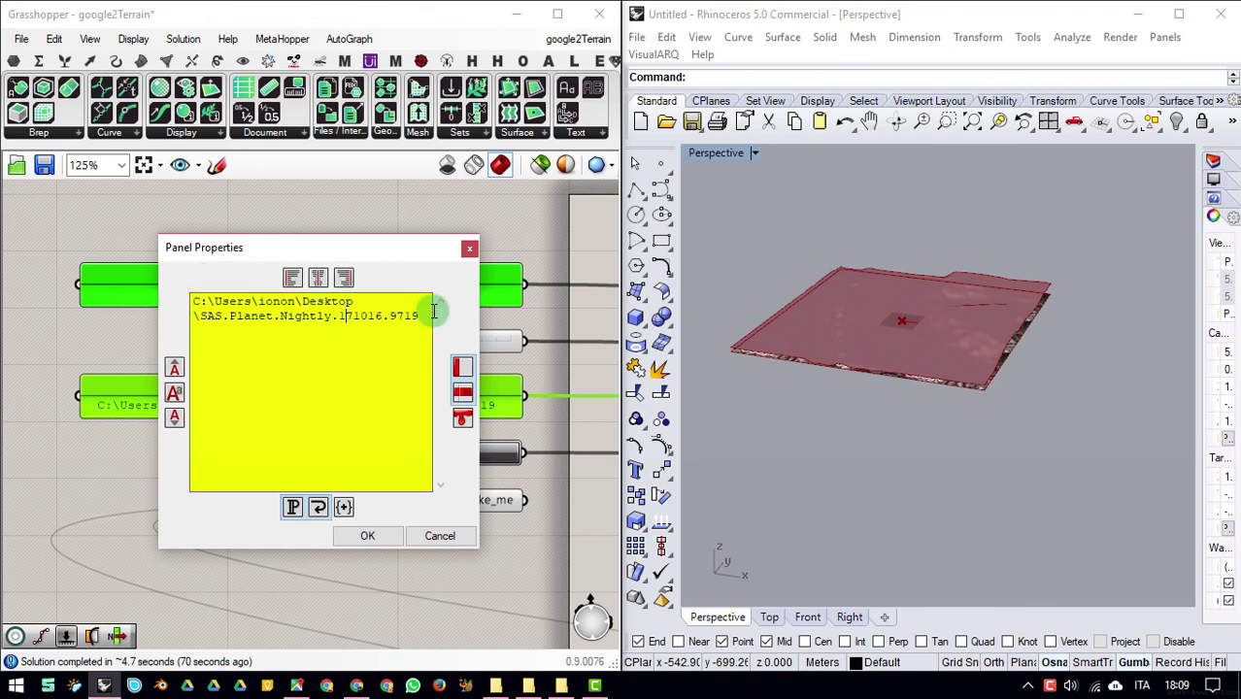
{"action": "key", "text": "ctrl+a"}
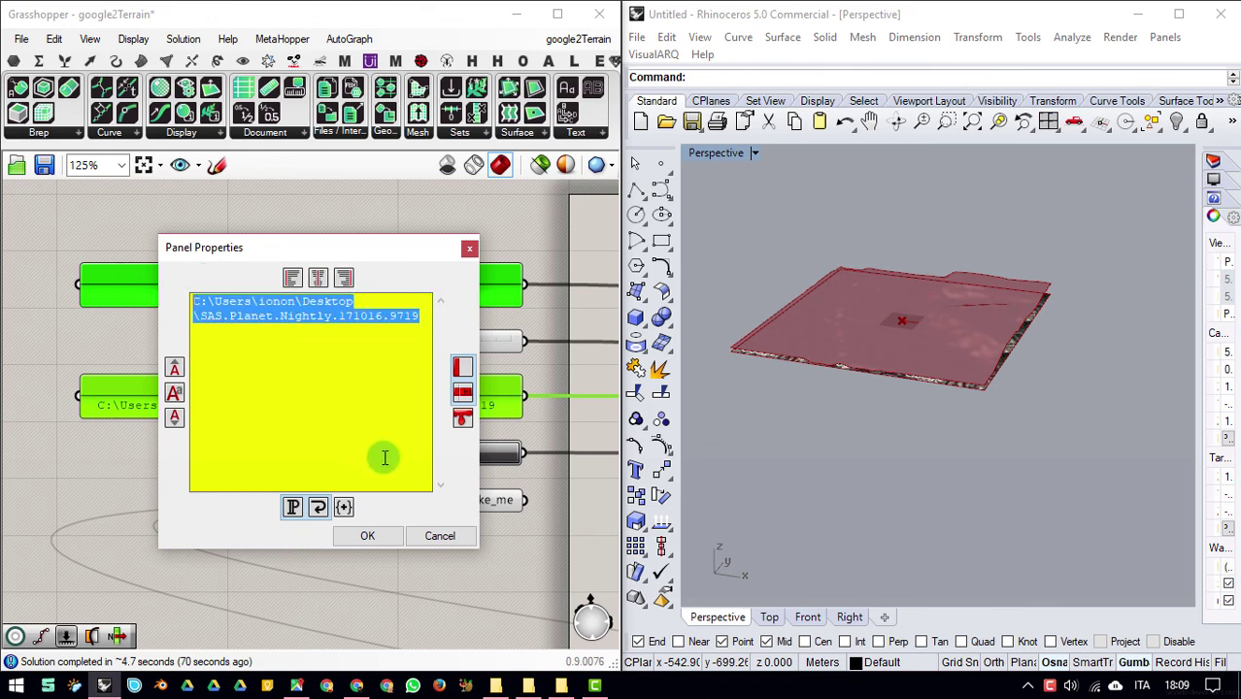
{"action": "left_click", "coordinate": [442, 536]}
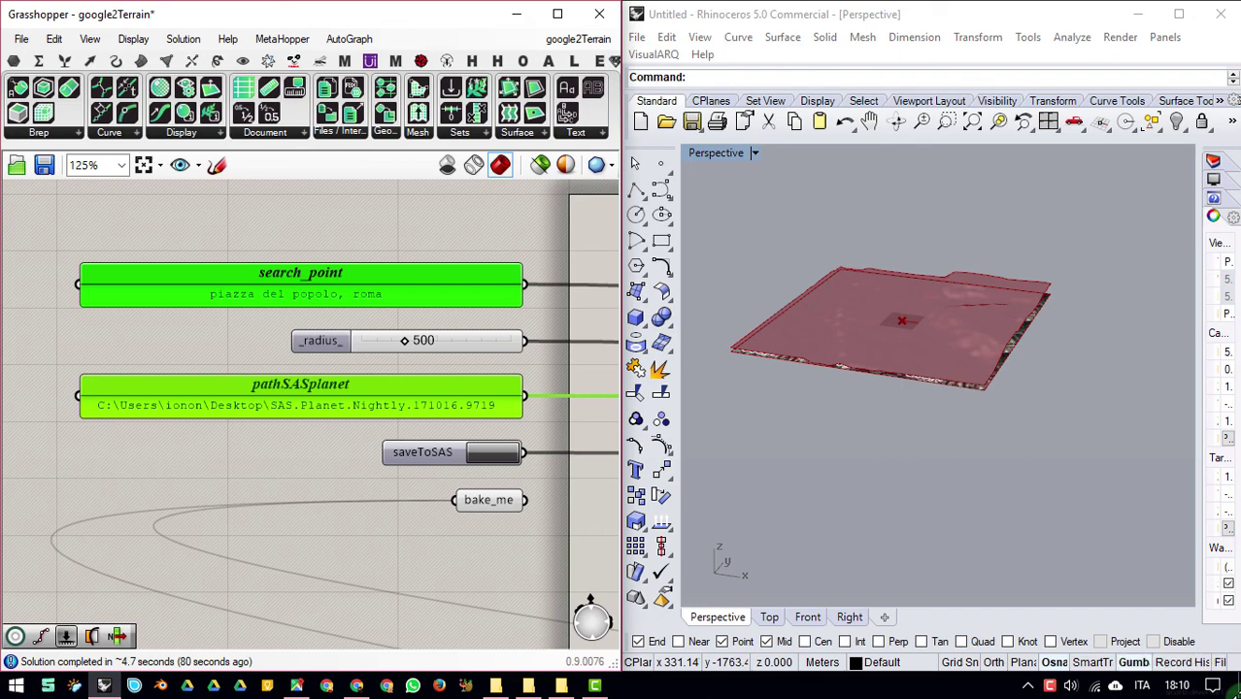
Step: Open the SAS.Planet.Nightly.171016.9719 folder on the desktop and copy its full path
{"action": "left_click", "coordinate": [1235, 689]}
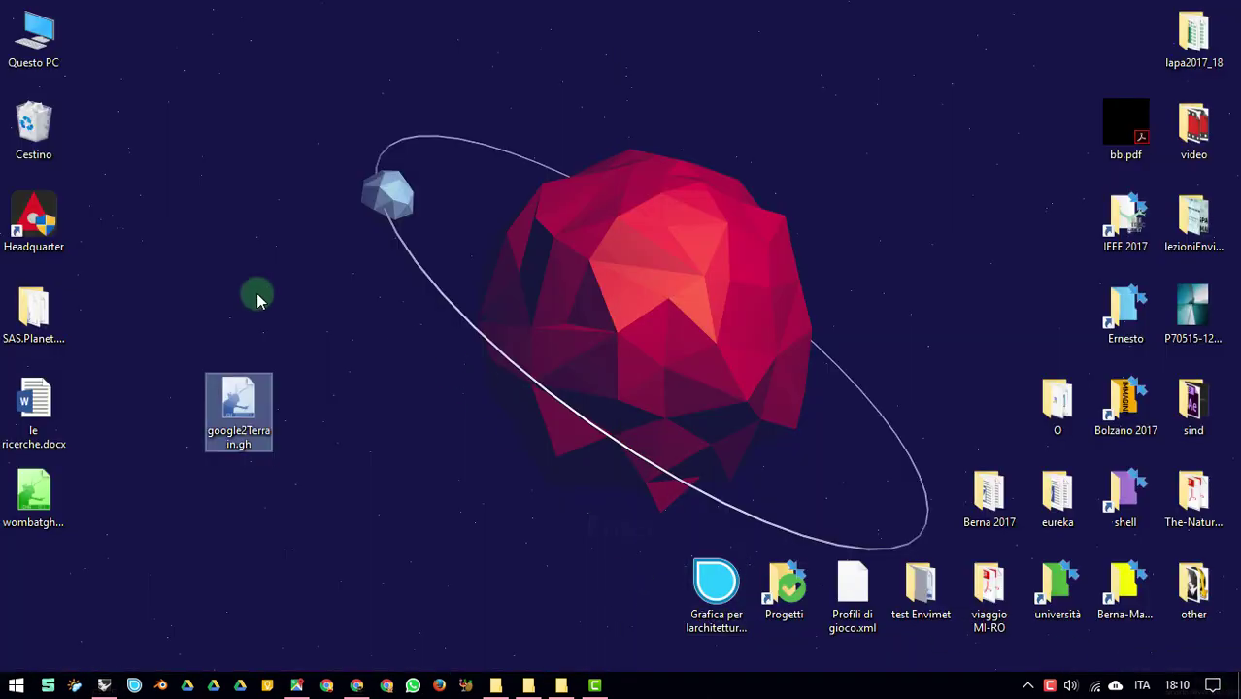
{"action": "double_click", "coordinate": [39, 319]}
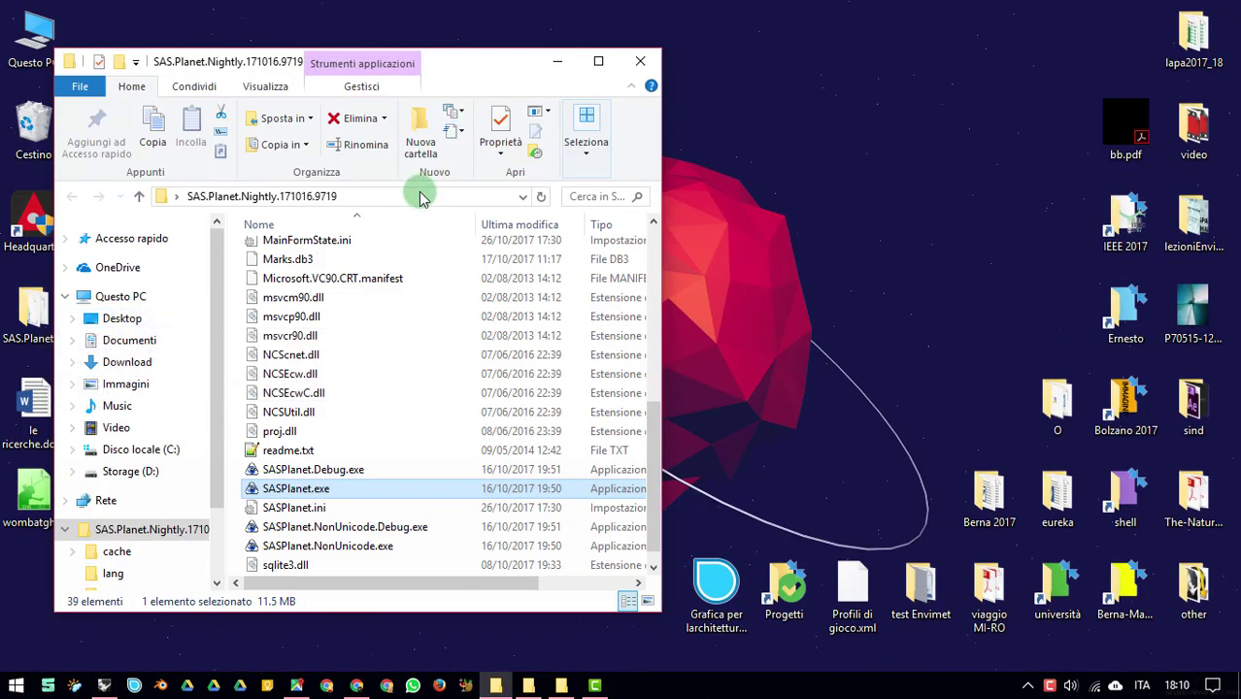
{"action": "left_click", "coordinate": [423, 198]}
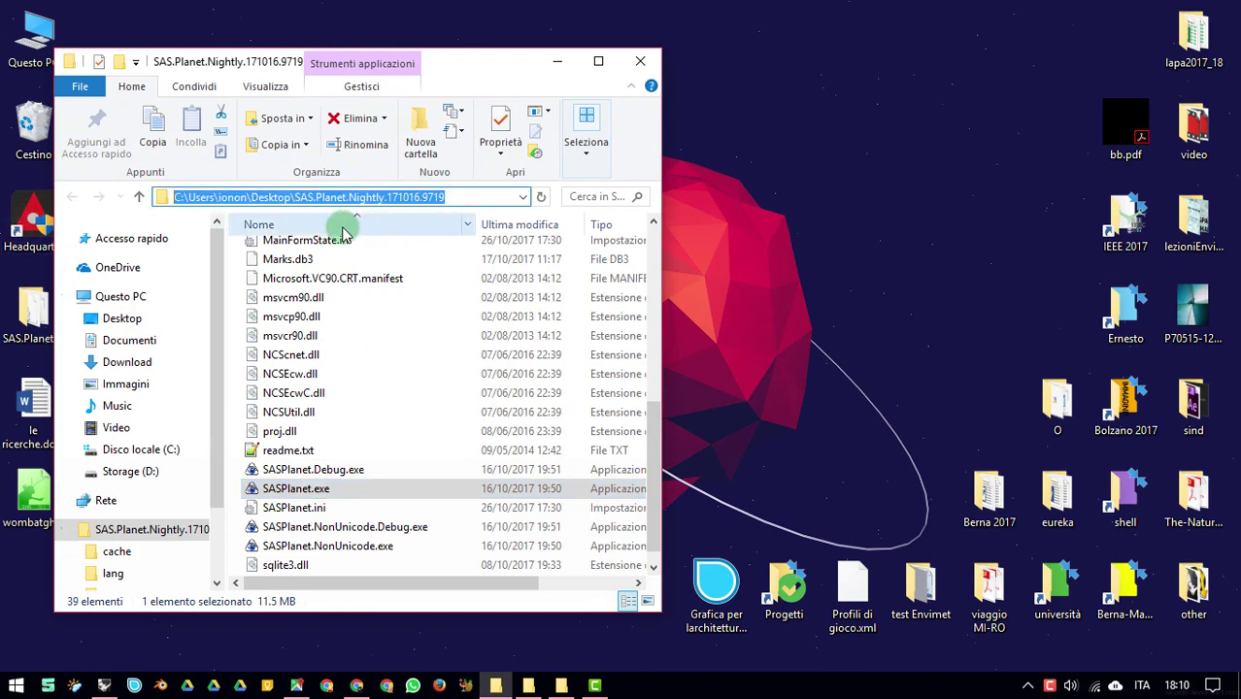
{"action": "left_click", "coordinate": [451, 200]}
{"action": "left_click_drag", "start_coordinate": [316, 212], "coordinate": [183, 212]}
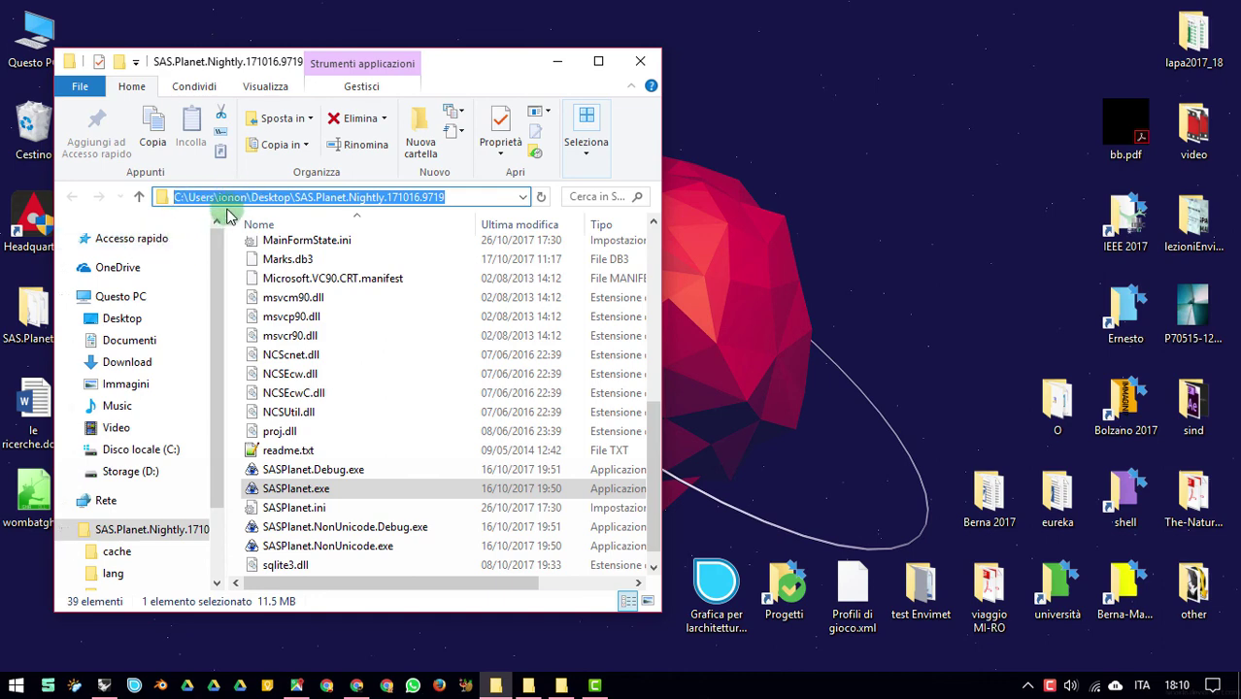
{"action": "right_click", "coordinate": [314, 199]}
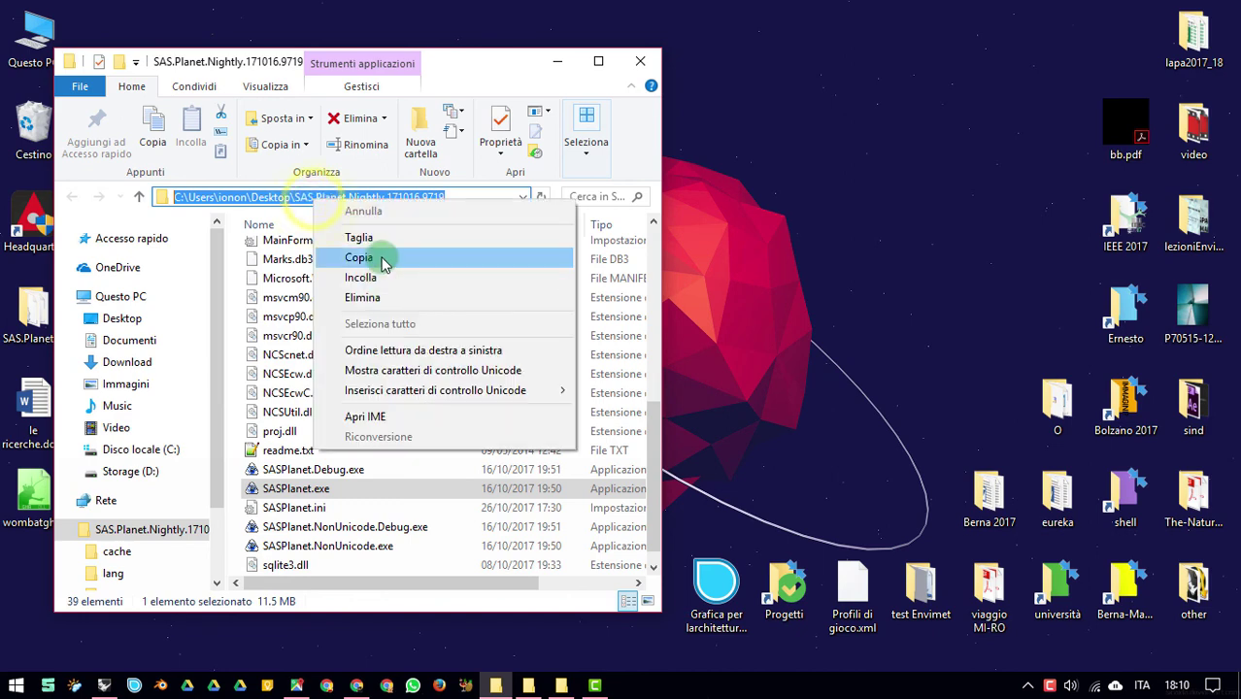
{"action": "left_click", "coordinate": [325, 254]}
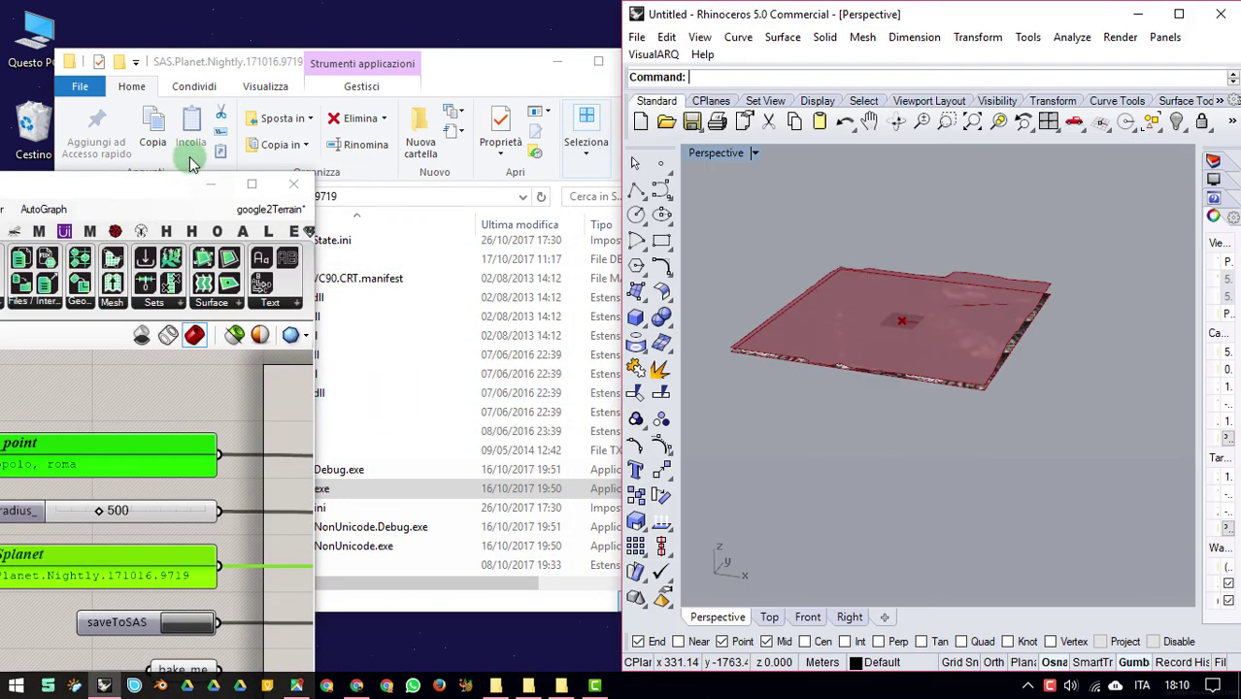
Step: Return to Grasshopper and check the SAS.Planet path in the pathSASplanet panel against the opened folder, leaving it as is
{"action": "key", "text": "super+Right"}
{"action": "left_click", "coordinate": [869, 263]}
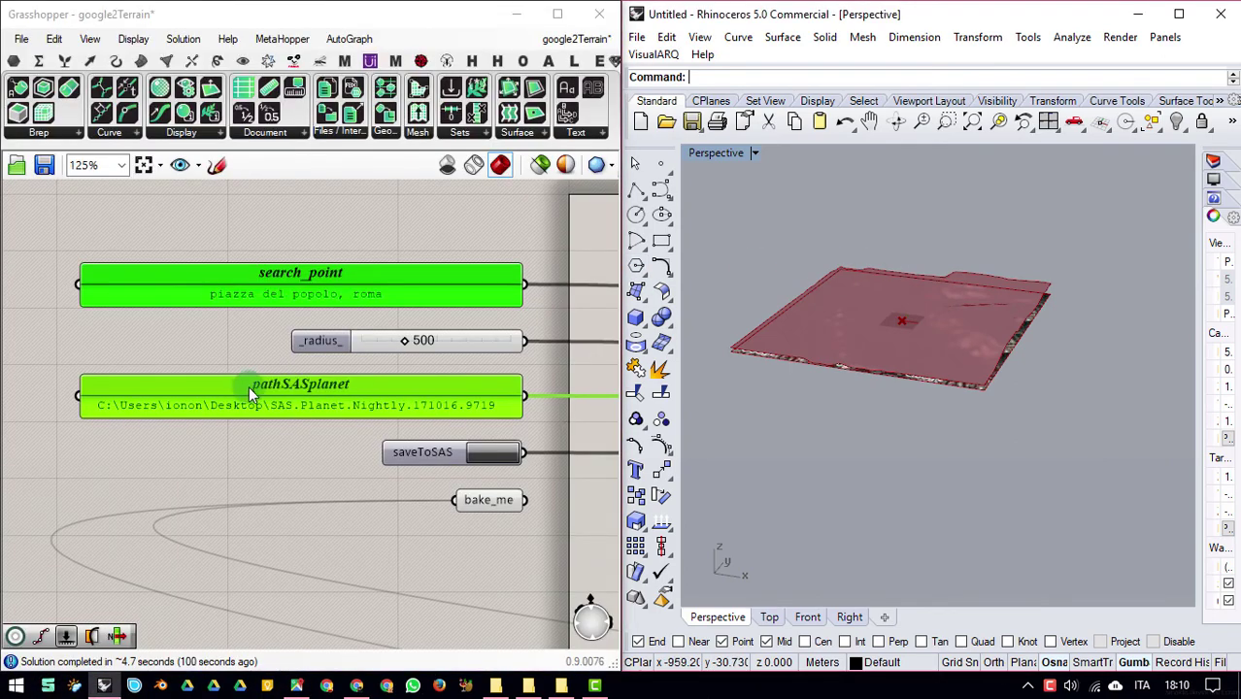
{"action": "double_click", "coordinate": [234, 394]}
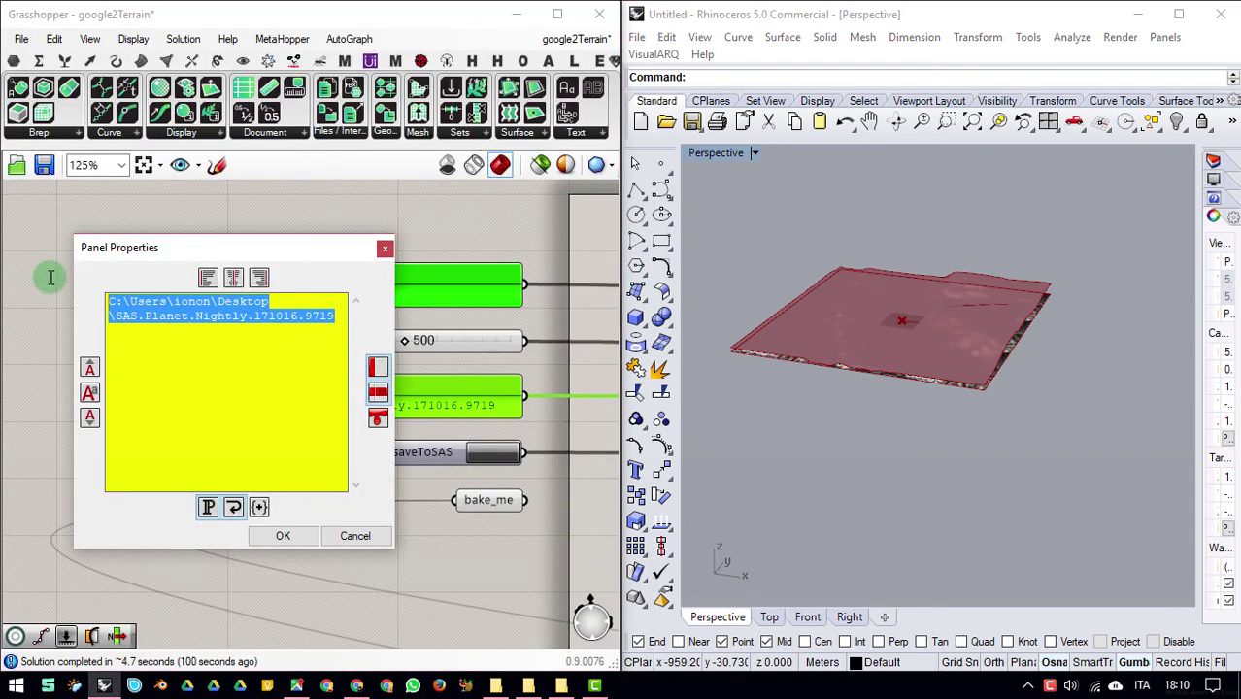
{"action": "left_click", "coordinate": [221, 355]}
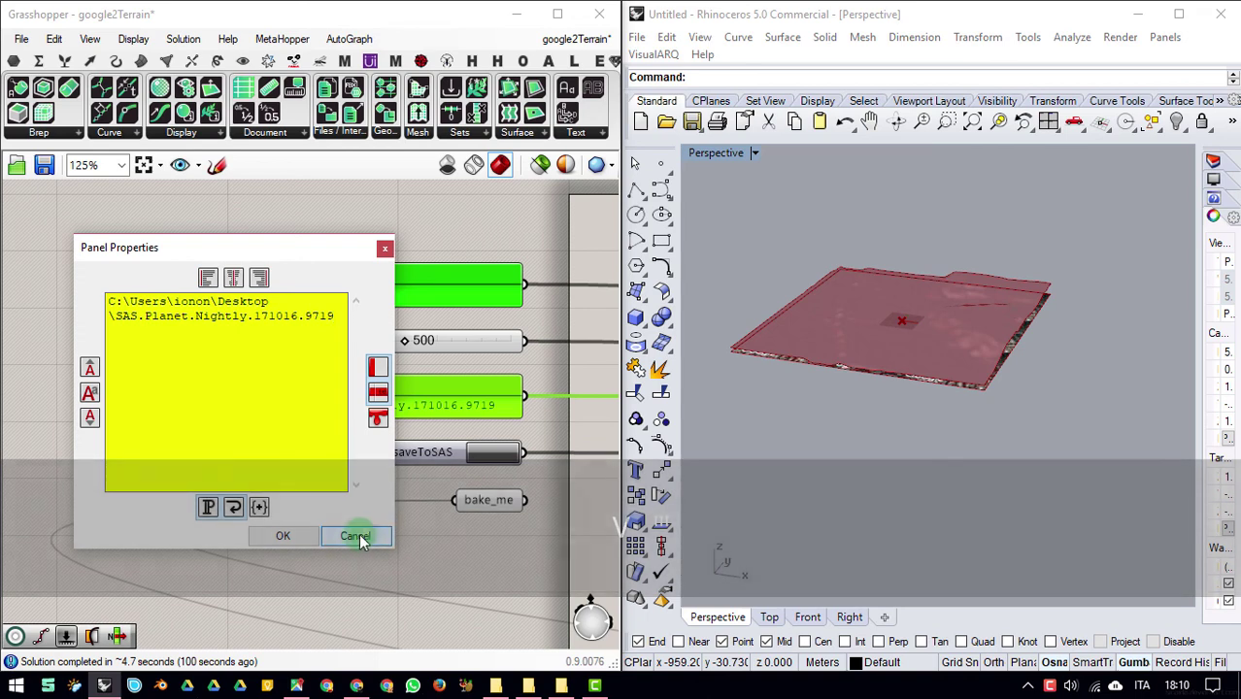
{"action": "left_click", "coordinate": [357, 535]}
{"action": "right_click_drag", "start_coordinate": [479, 465], "coordinate": [373, 448]}
{"action": "right_click_drag", "start_coordinate": [903, 330], "coordinate": [899, 320]}
{"action": "right_click_drag", "start_coordinate": [380, 439], "coordinate": [387, 482]}
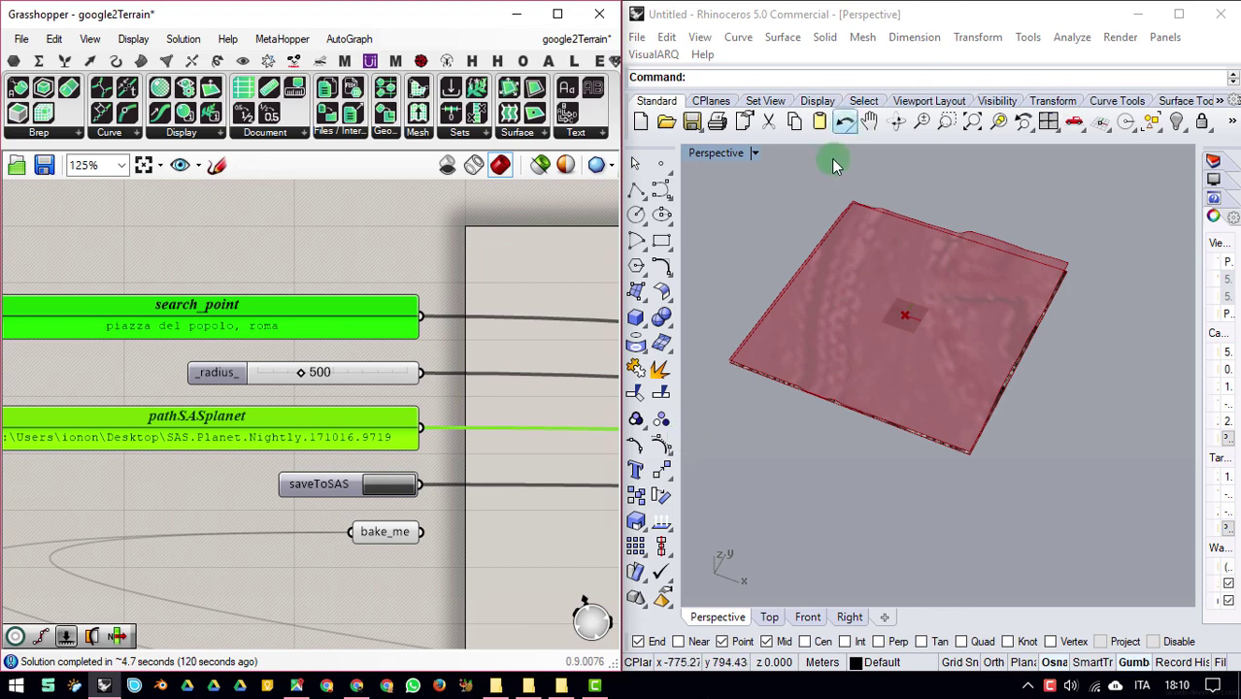
{"action": "right_click_drag", "start_coordinate": [872, 299], "coordinate": [1059, 402]}
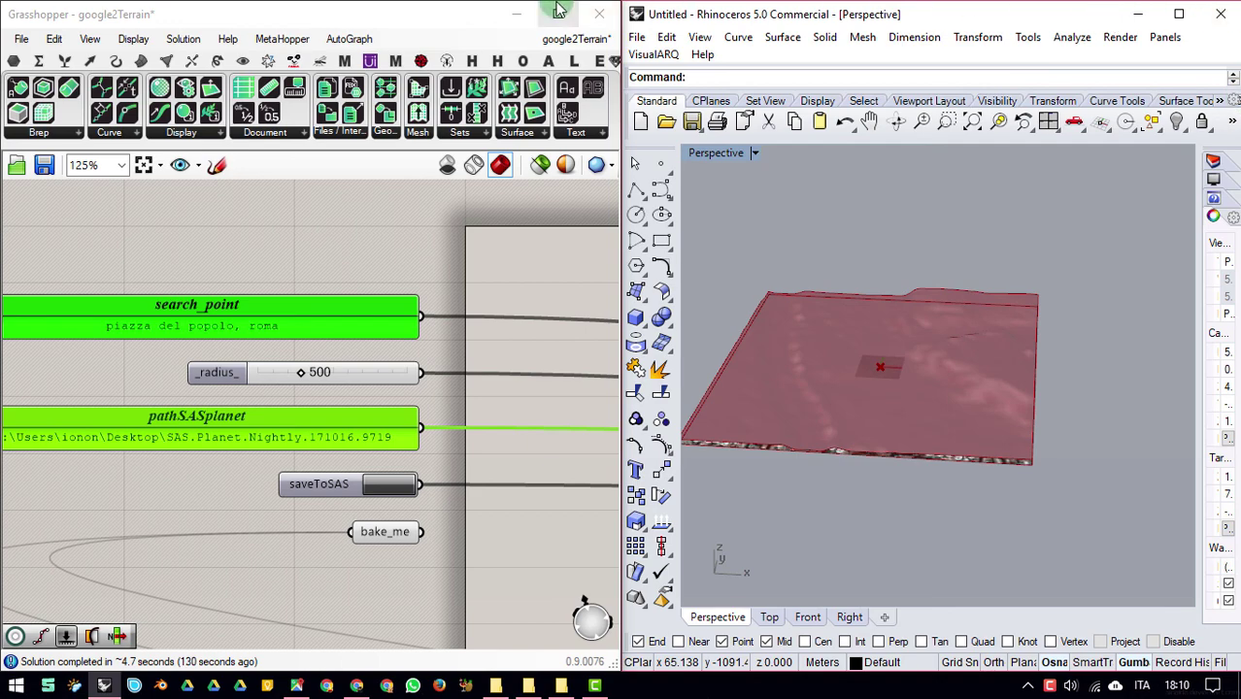
Step: Minimize Grasshopper and Rhinoceros and launch SASPlanet.exe from the SAS.Planet folder
{"action": "left_click", "coordinate": [514, 13]}
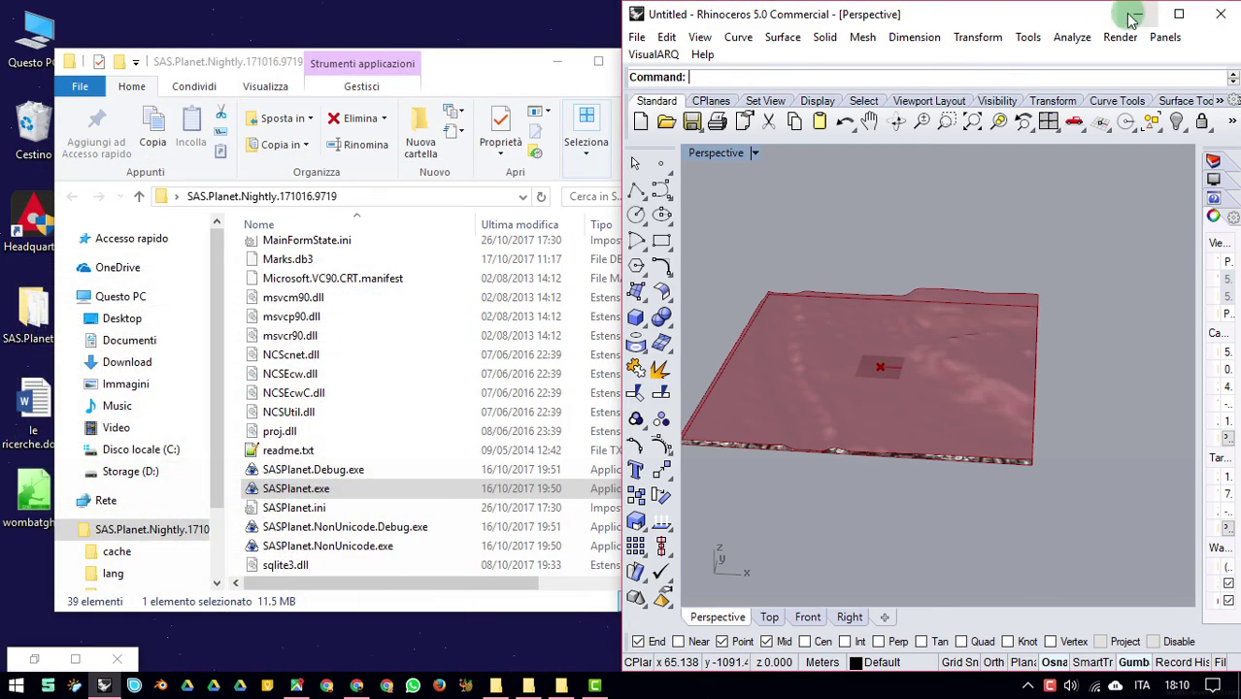
{"action": "left_click", "coordinate": [1133, 15]}
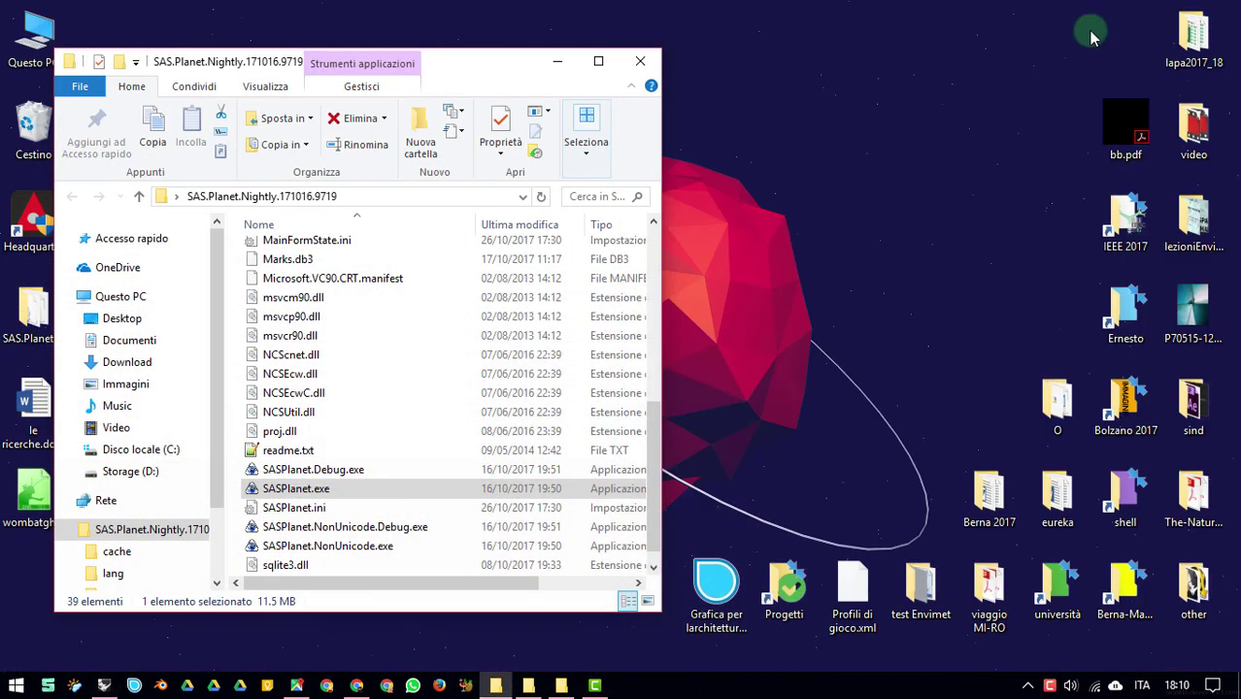
{"action": "double_click", "coordinate": [356, 484]}
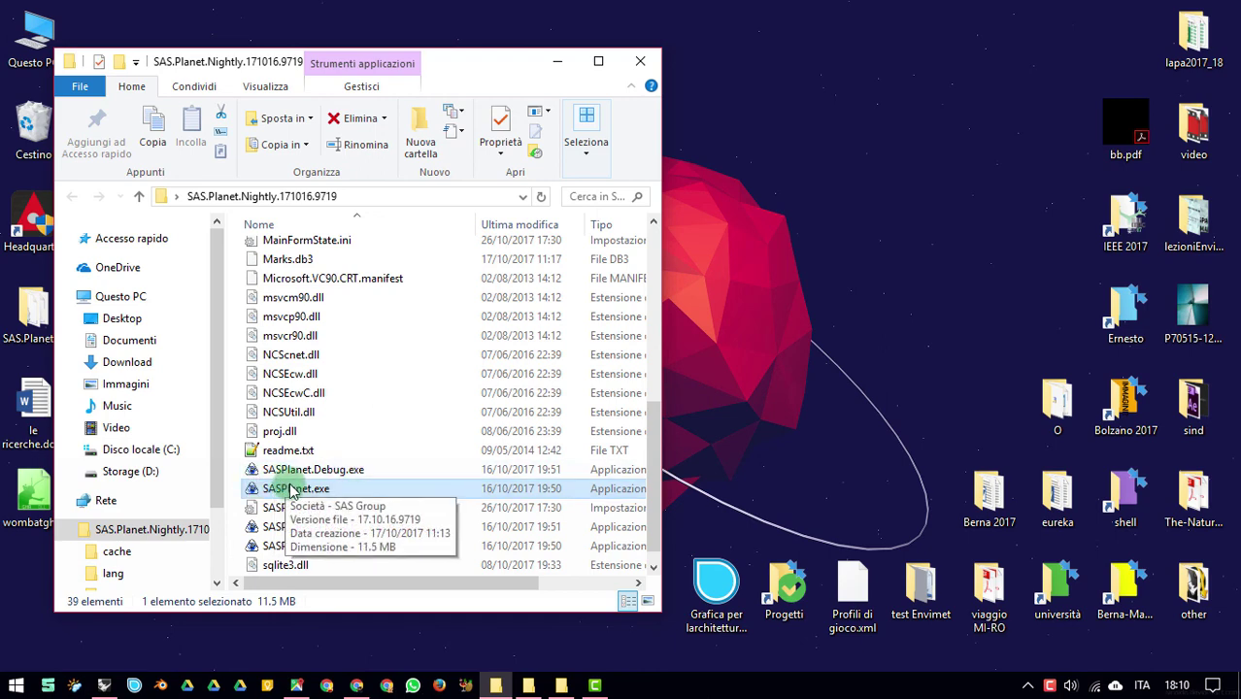
{"action": "double_click", "coordinate": [312, 495]}
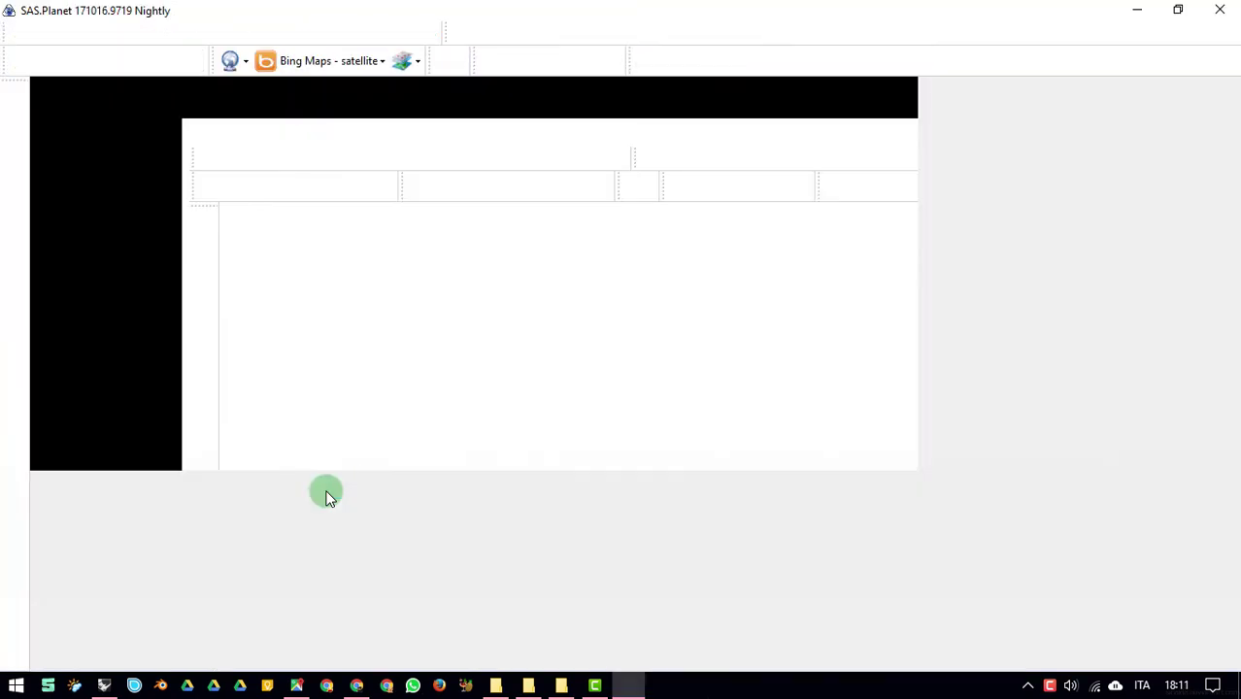
Step: Locate the outlined area around Piazza del Popolo on the satellite map and load it as the last selection in the Selection Manager
{"action": "scroll", "coordinate": [638, 318], "scroll_direction": "down", "scroll_amount": 3}
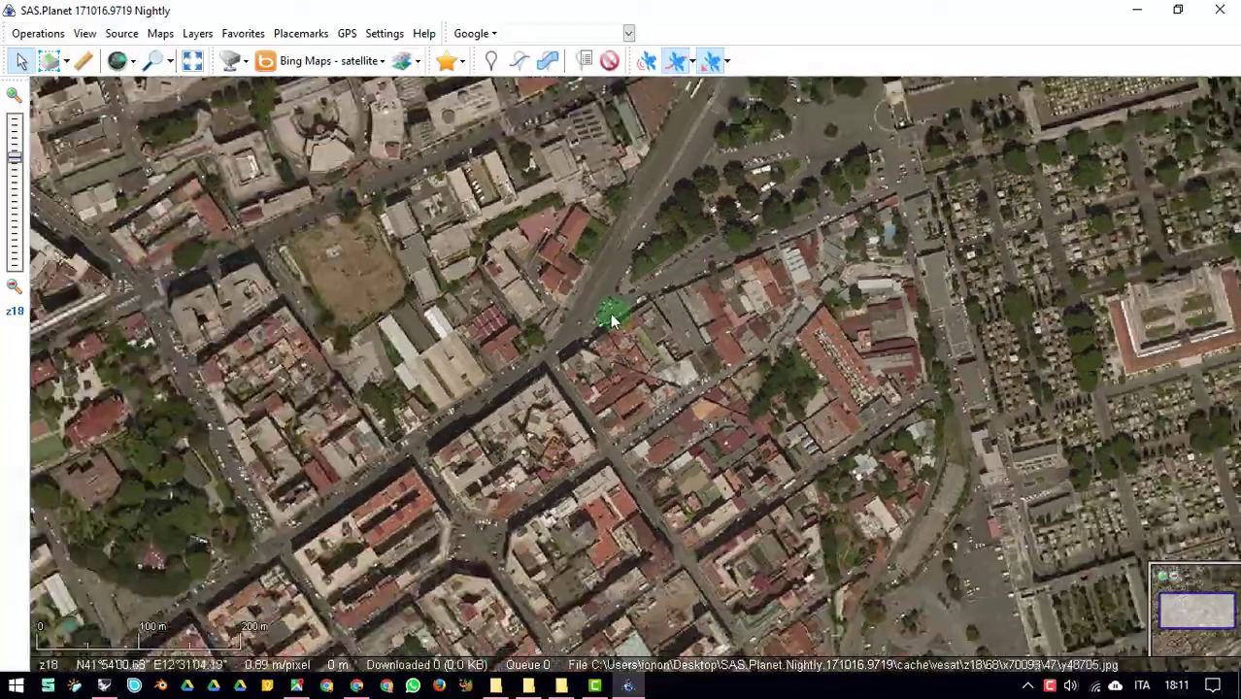
{"action": "scroll", "coordinate": [632, 427], "scroll_direction": "down", "scroll_amount": 2}
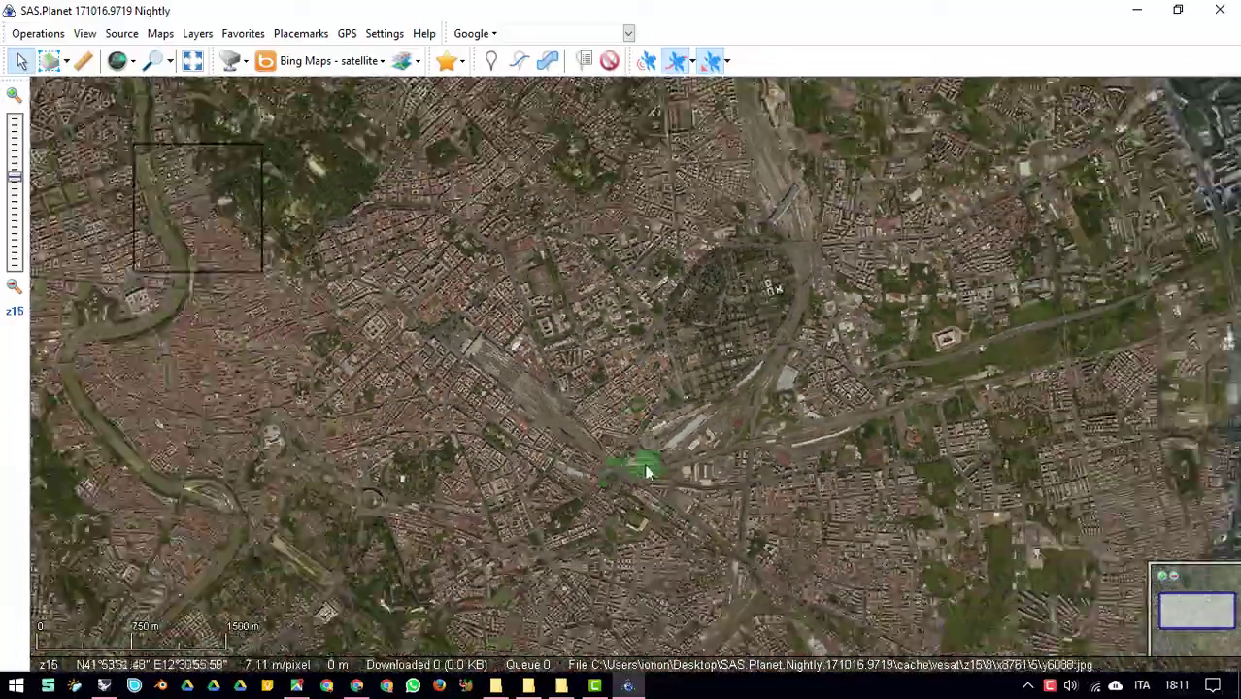
{"action": "scroll", "coordinate": [409, 360], "scroll_direction": "up", "scroll_amount": 3}
{"action": "scroll", "coordinate": [406, 443], "scroll_direction": "up", "scroll_amount": 2}
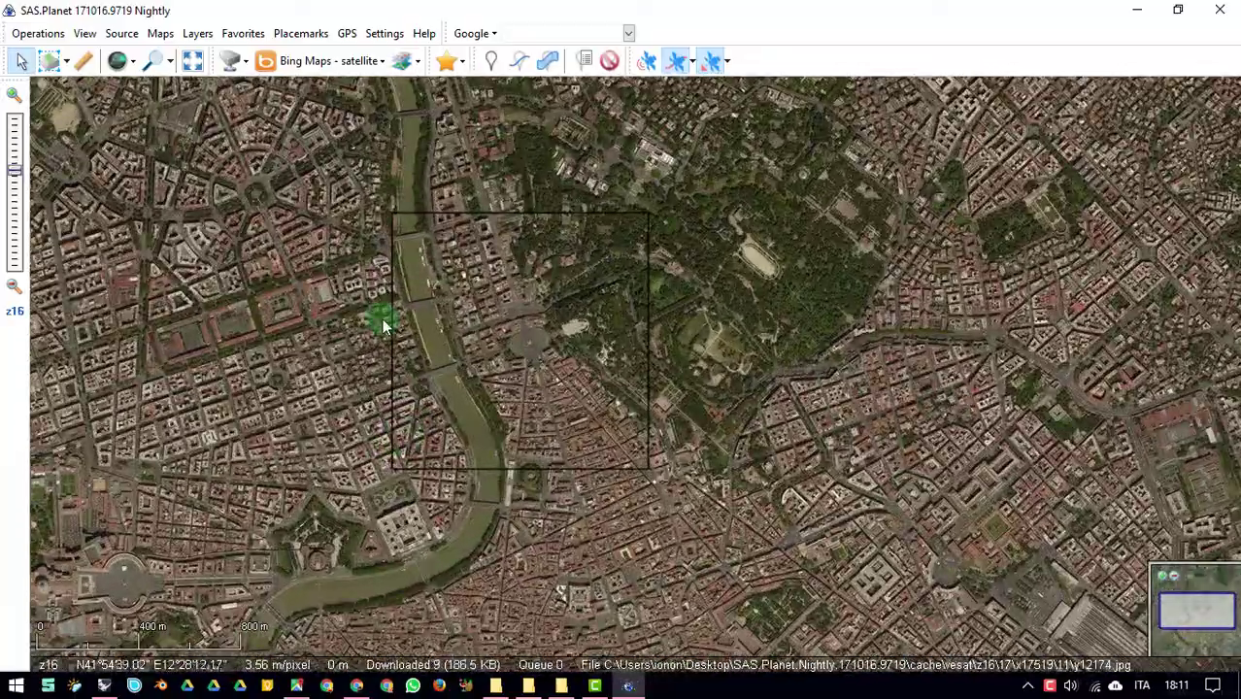
{"action": "left_click_drag", "start_coordinate": [435, 338], "coordinate": [743, 396]}
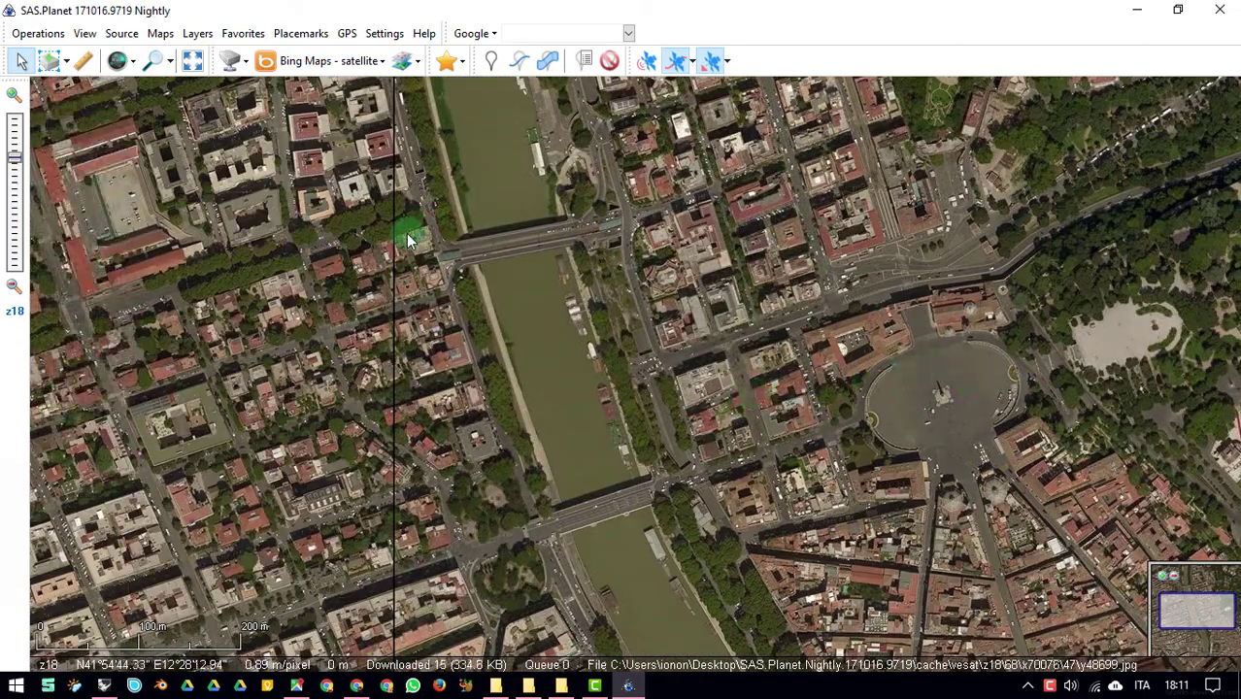
{"action": "scroll", "coordinate": [410, 235], "scroll_direction": "down", "scroll_amount": 1}
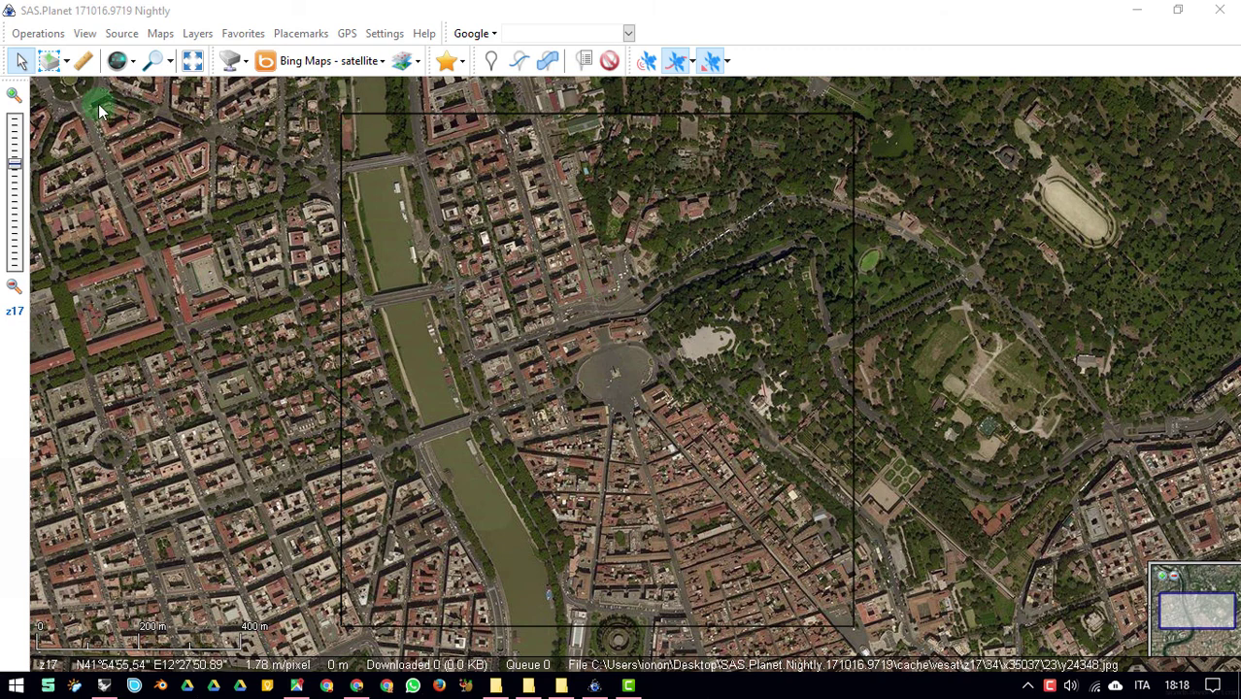
{"action": "left_click", "coordinate": [67, 63]}
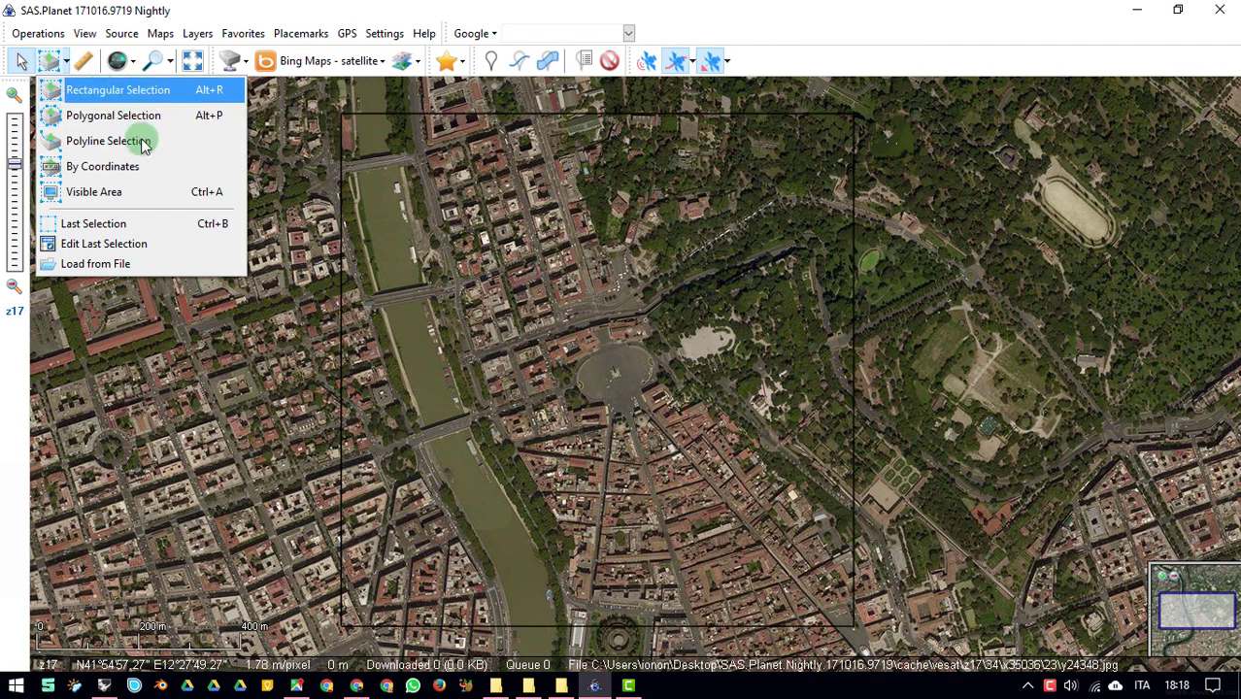
{"action": "left_click", "coordinate": [148, 226]}
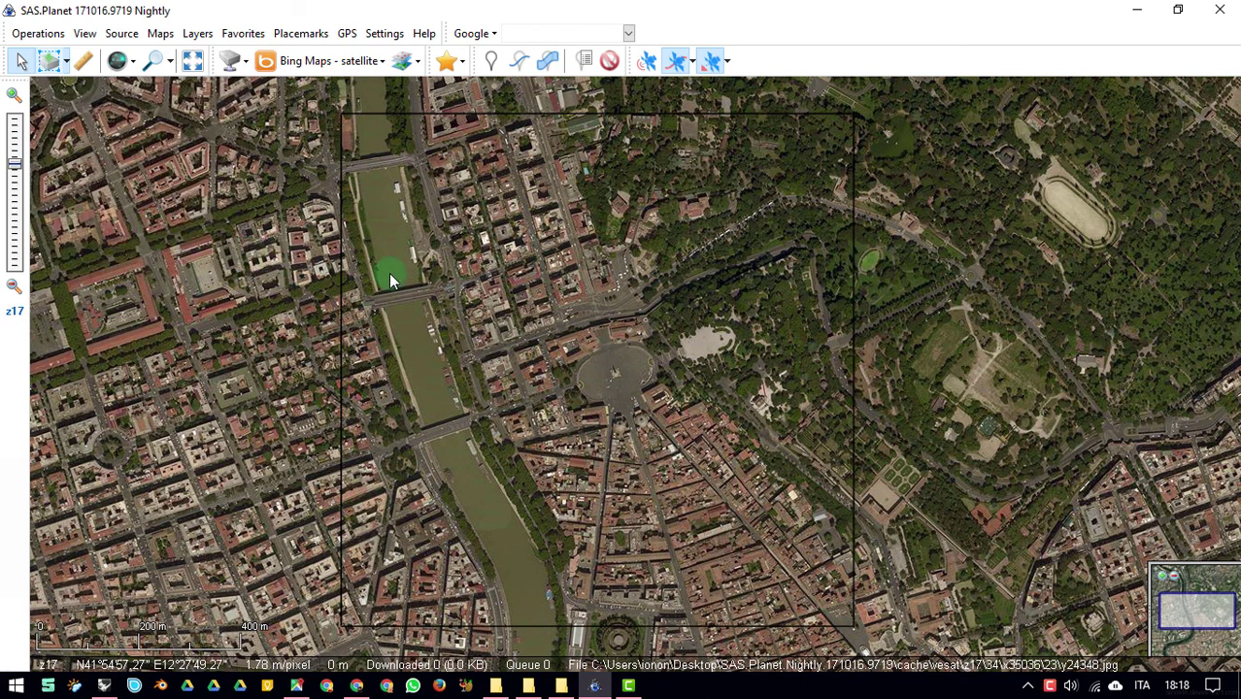
{"action": "left_click", "coordinate": [546, 289]}
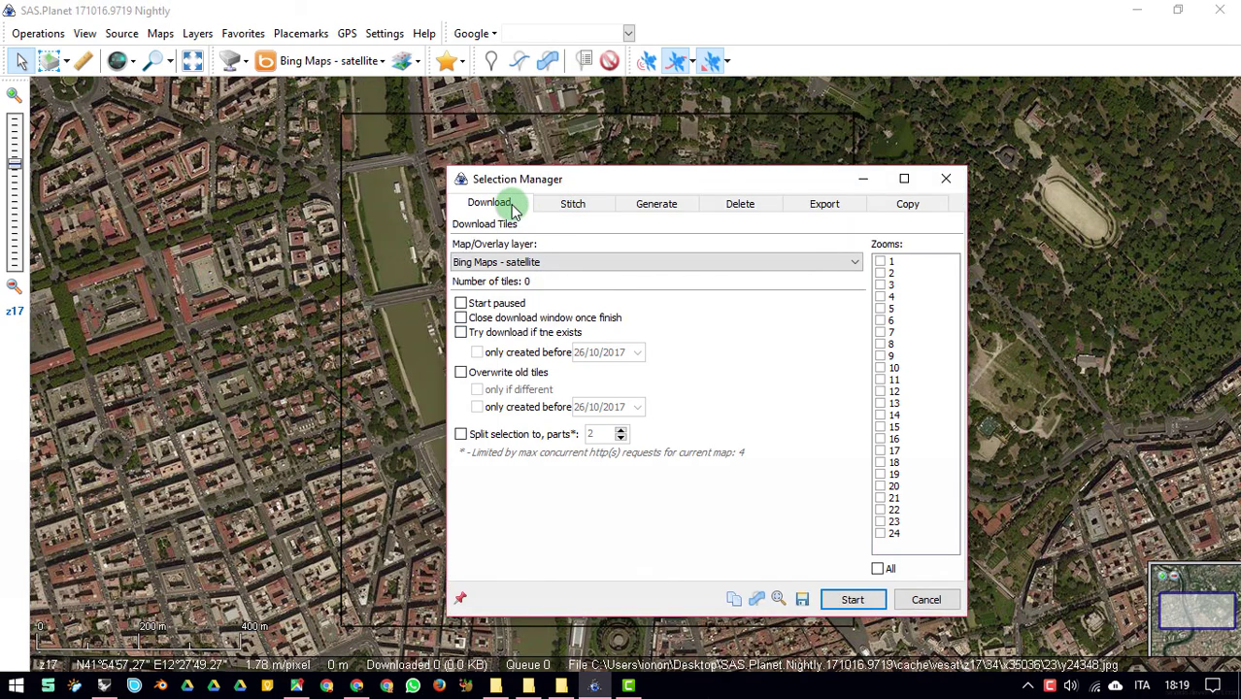
Step: Inspect the imagery detail up close and choose zoom level 20 for the Bing Maps - satellite tile download
{"action": "right_click", "coordinate": [303, 313]}
{"action": "left_click", "coordinate": [377, 282]}
{"action": "scroll", "coordinate": [410, 352], "scroll_direction": "up", "scroll_amount": 2}
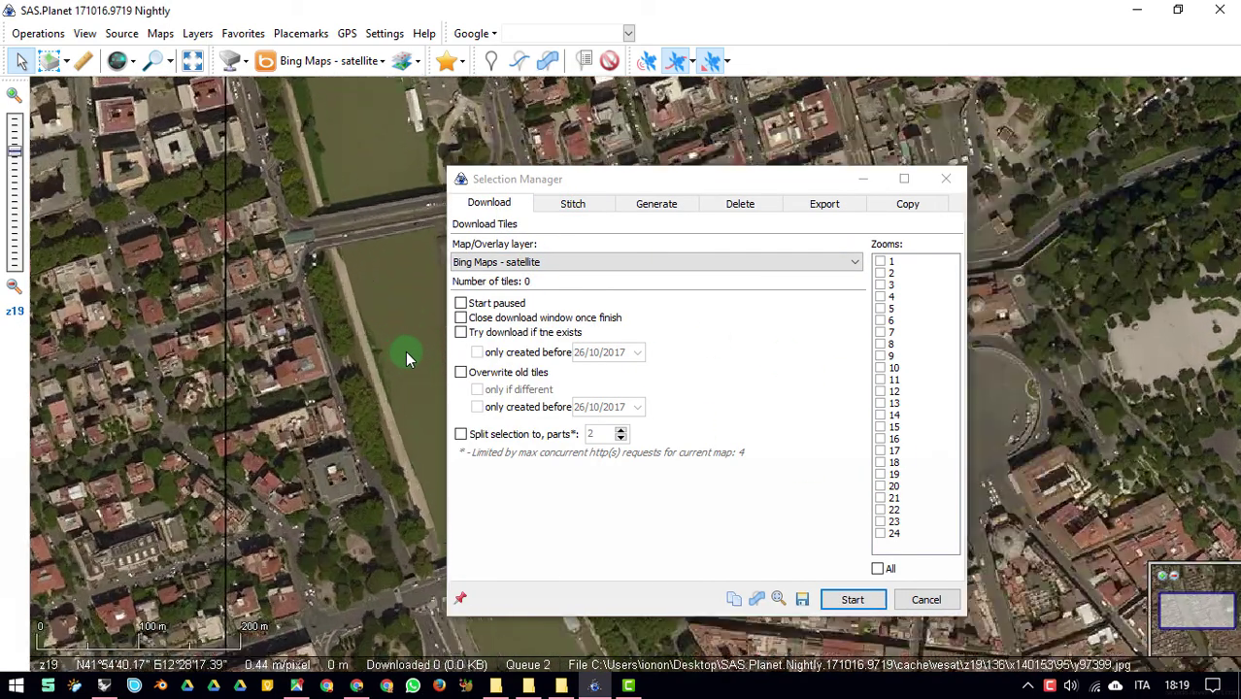
{"action": "scroll", "coordinate": [350, 358], "scroll_direction": "up", "scroll_amount": 1}
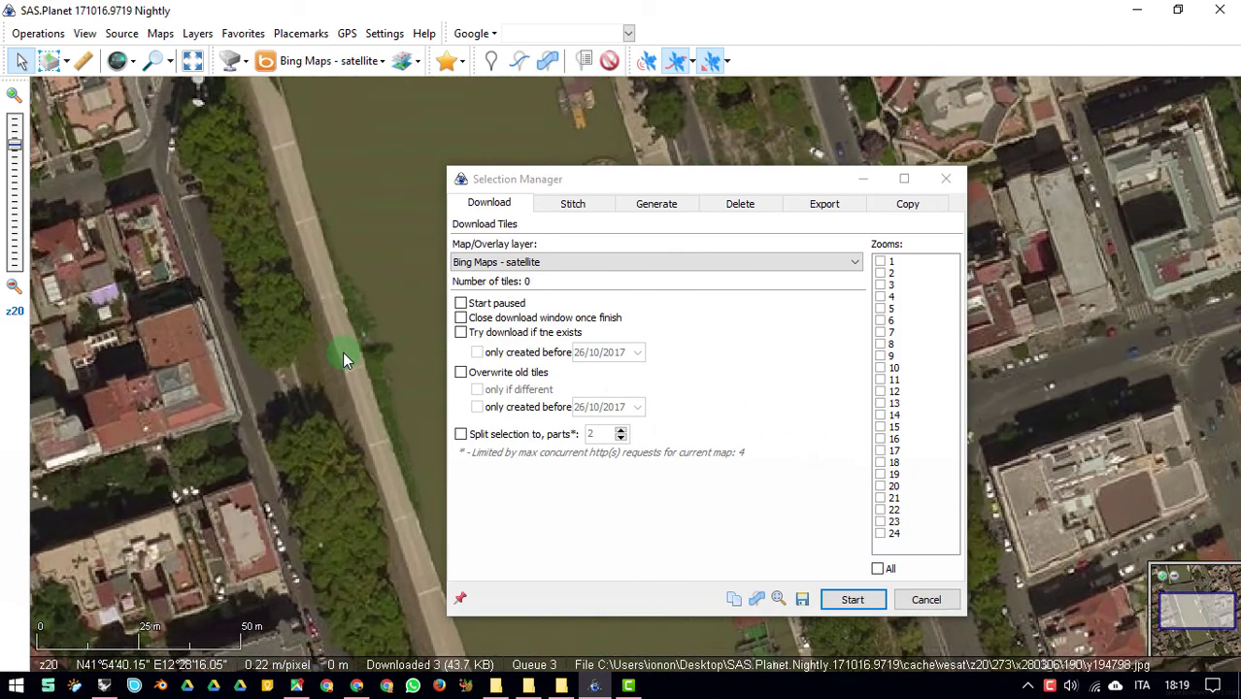
{"action": "left_click", "coordinate": [880, 486]}
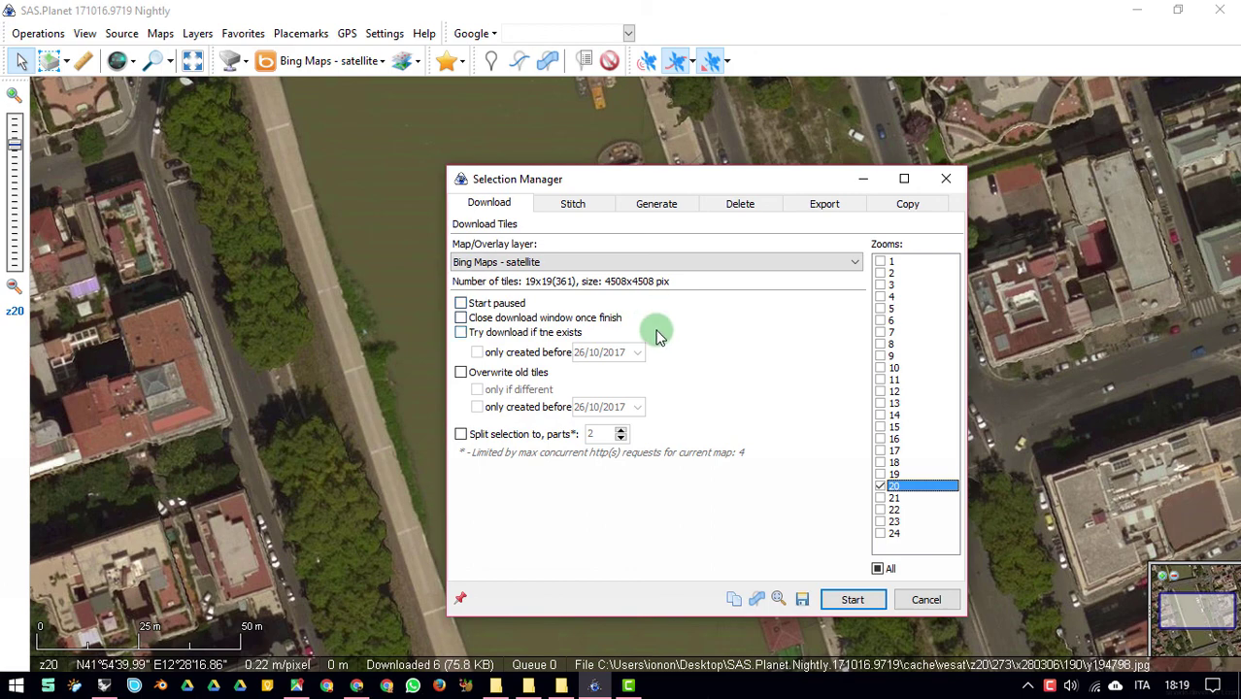
Step: Configure the JPEG stitch at zoom 20 and set its output file to mappa on the Desktop
{"action": "left_click", "coordinate": [574, 207]}
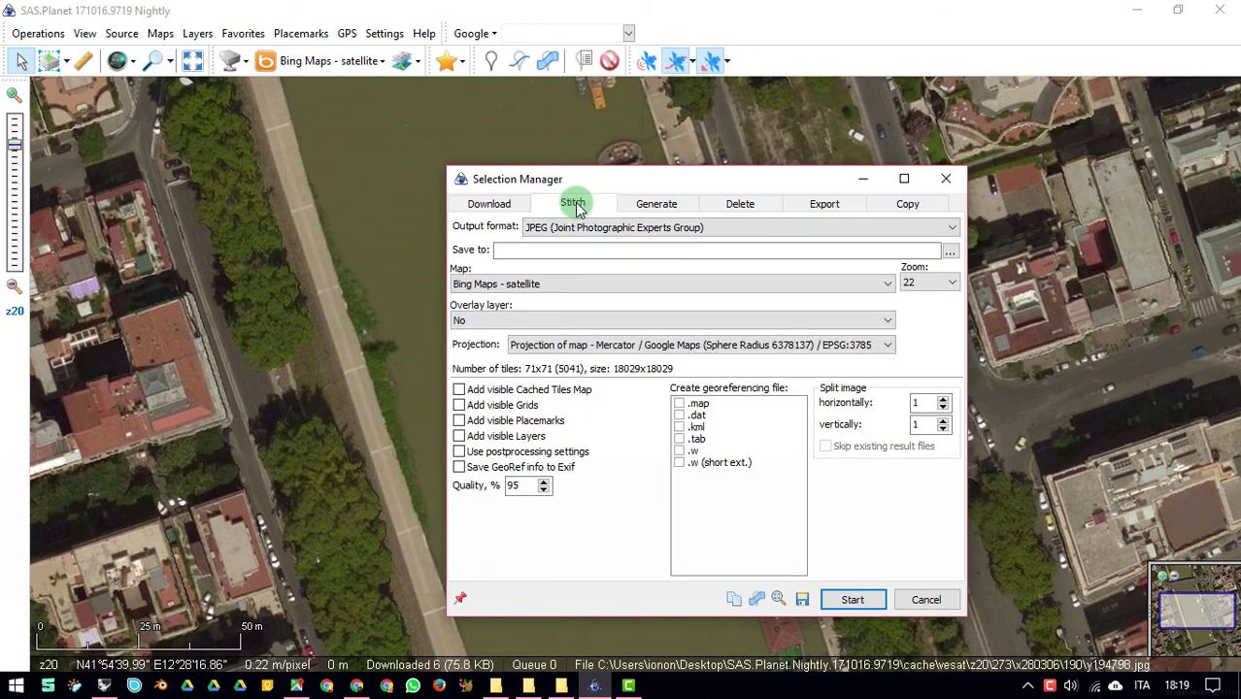
{"action": "left_click", "coordinate": [921, 280]}
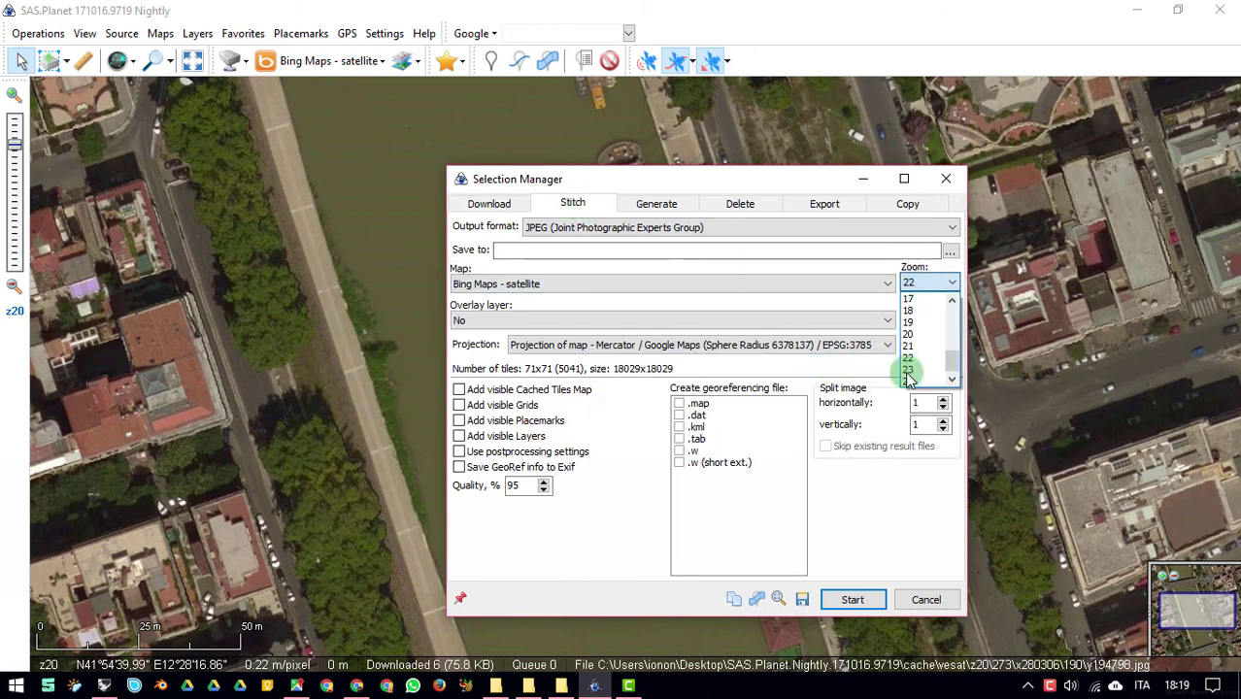
{"action": "left_click", "coordinate": [917, 329]}
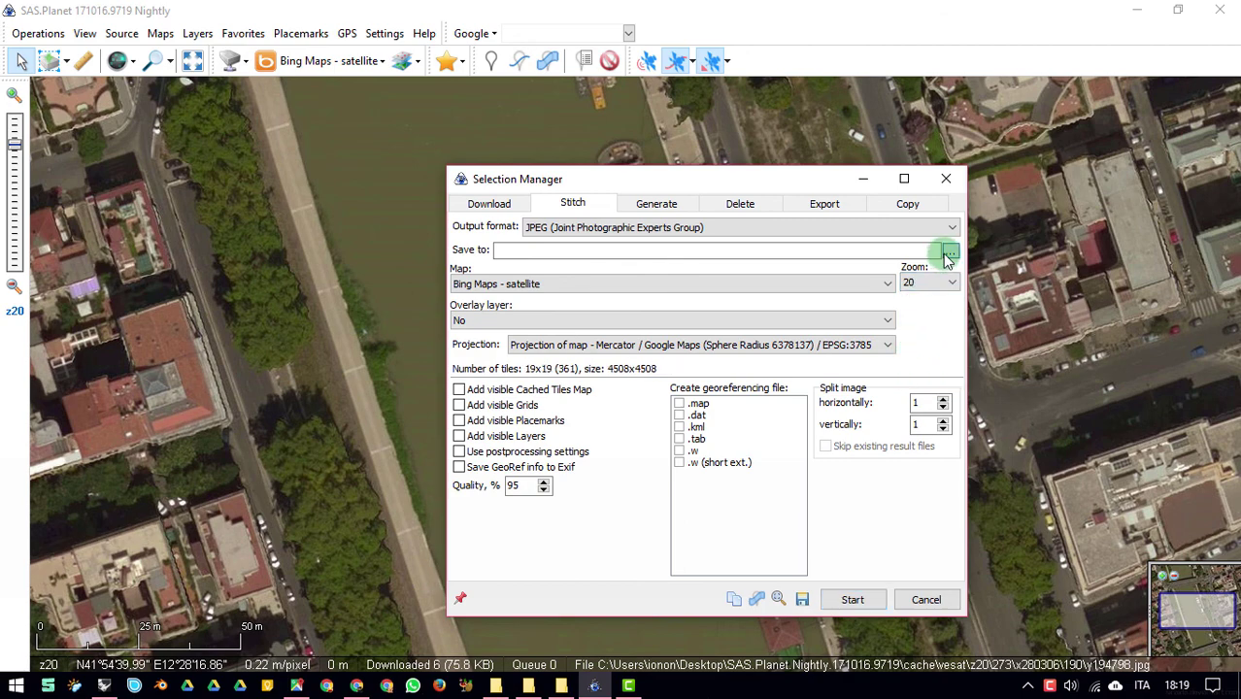
{"action": "left_click", "coordinate": [948, 252]}
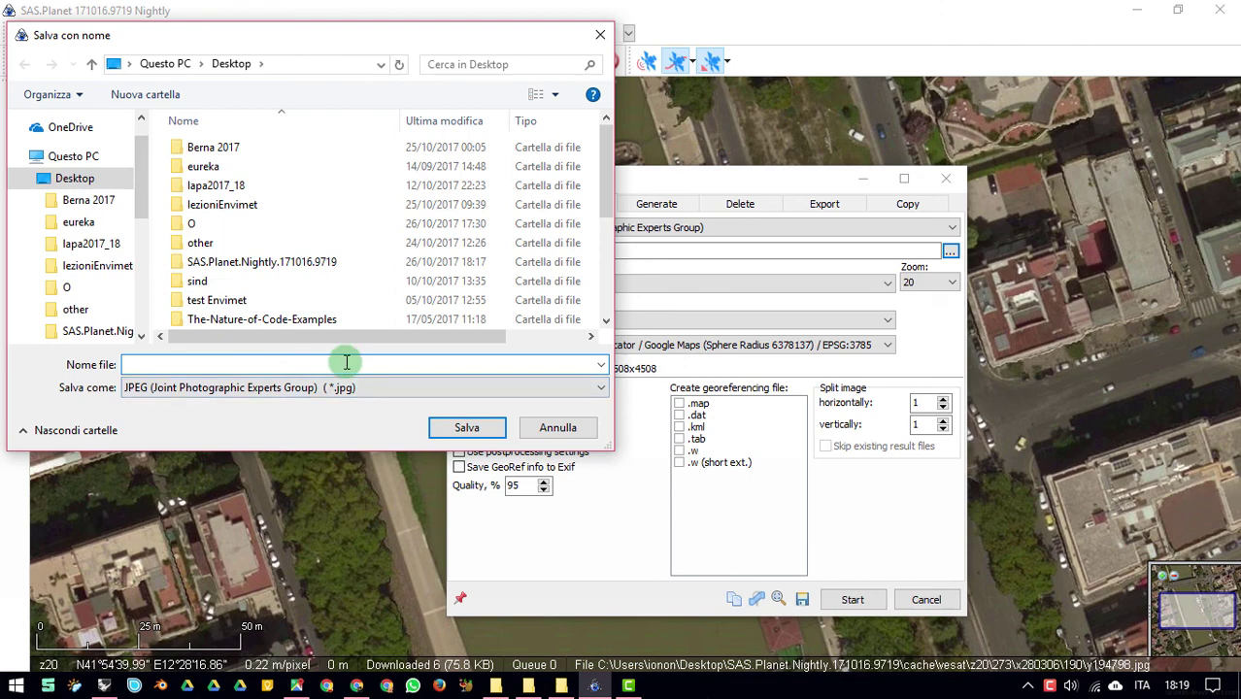
{"action": "type", "text": "mappa"}
{"action": "key", "text": "Return"}
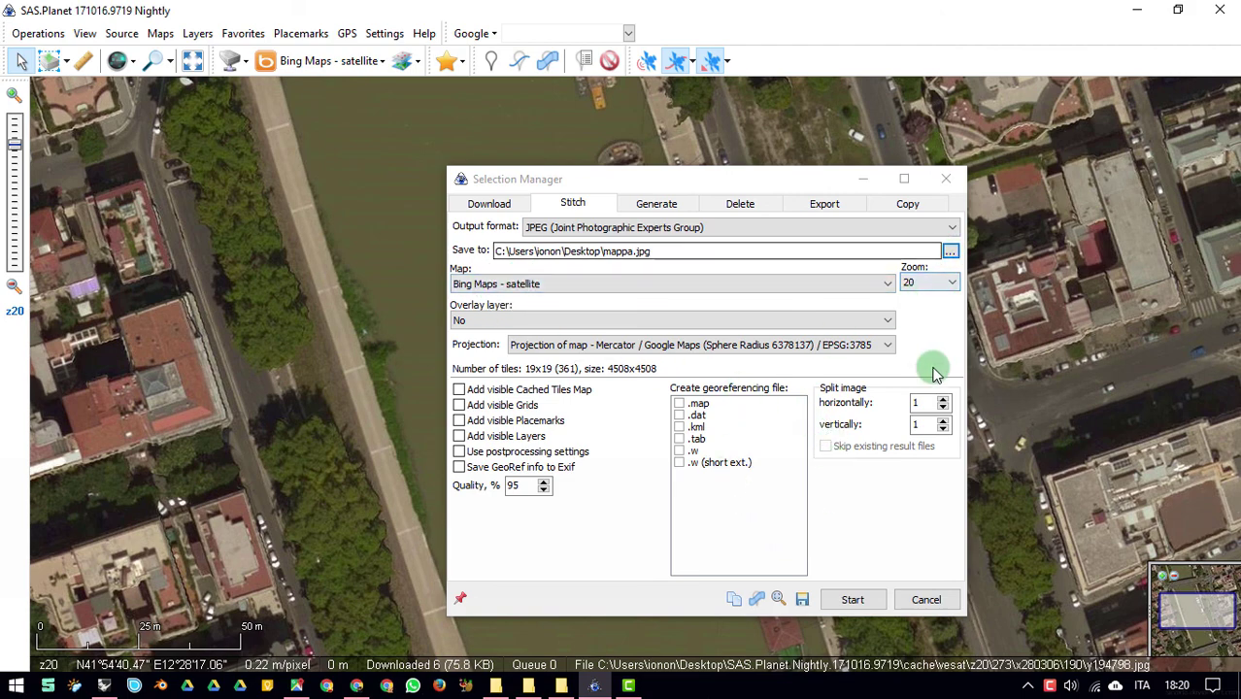
Step: Run the JPEG stitch, then open the exported mappa.jpg from the Desktop, inspect its detail up close and close it
{"action": "left_click", "coordinate": [851, 601]}
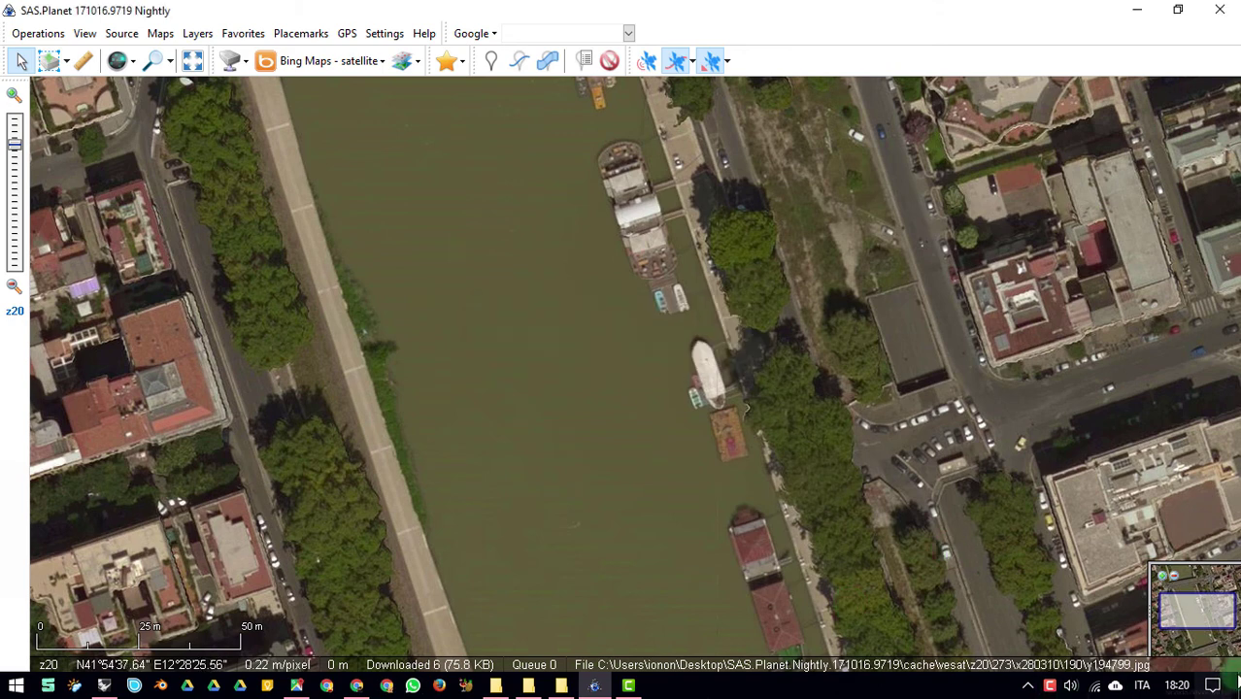
{"action": "left_click", "coordinate": [1236, 680]}
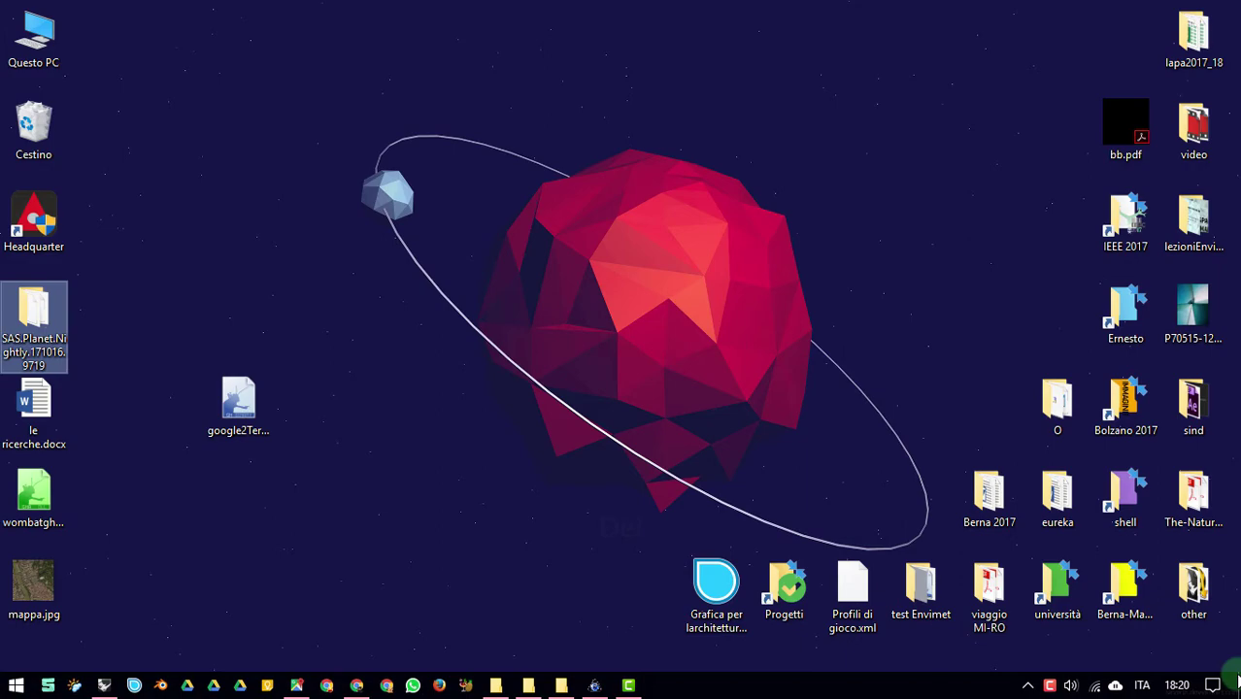
{"action": "left_click", "coordinate": [13, 593]}
{"action": "double_click", "coordinate": [13, 593]}
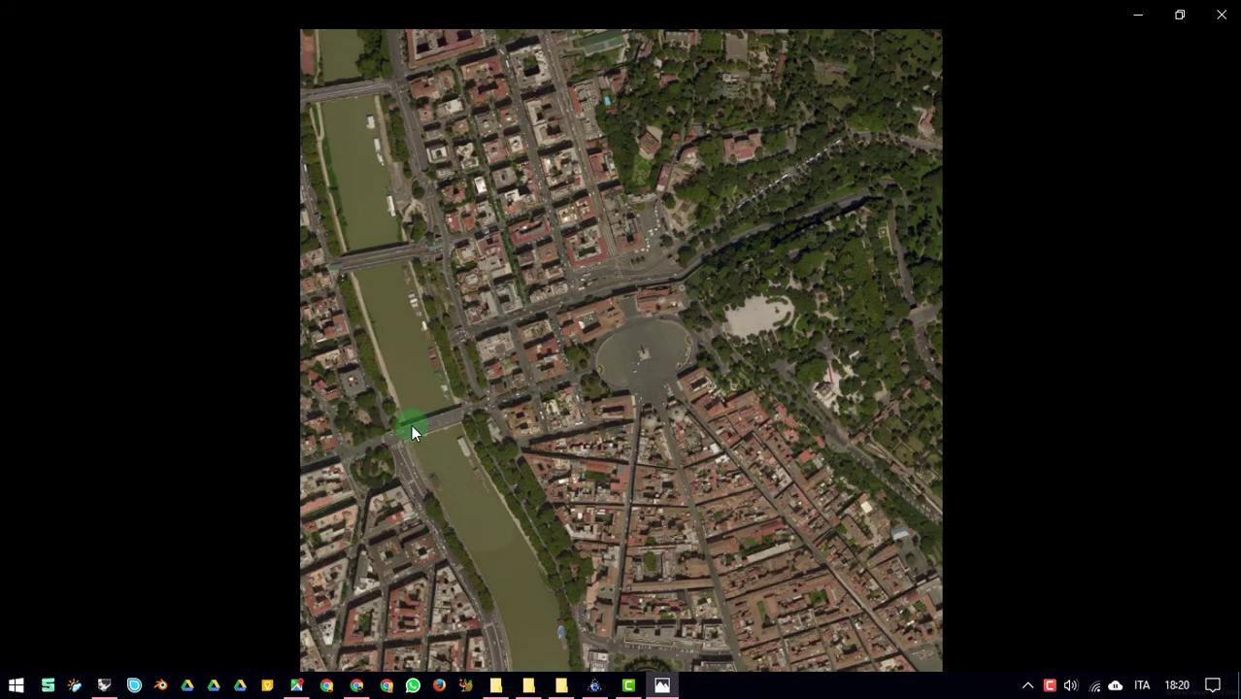
{"action": "double_click", "coordinate": [439, 397]}
{"action": "mouse_move", "coordinate": [731, 387]}
{"action": "left_mouse_down"}
{"action": "mouse_move", "coordinate": [457, 199]}
{"action": "mouse_move", "coordinate": [631, 188]}
{"action": "mouse_move", "coordinate": [648, 322]}
{"action": "mouse_move", "coordinate": [856, 613]}
{"action": "left_mouse_up"}
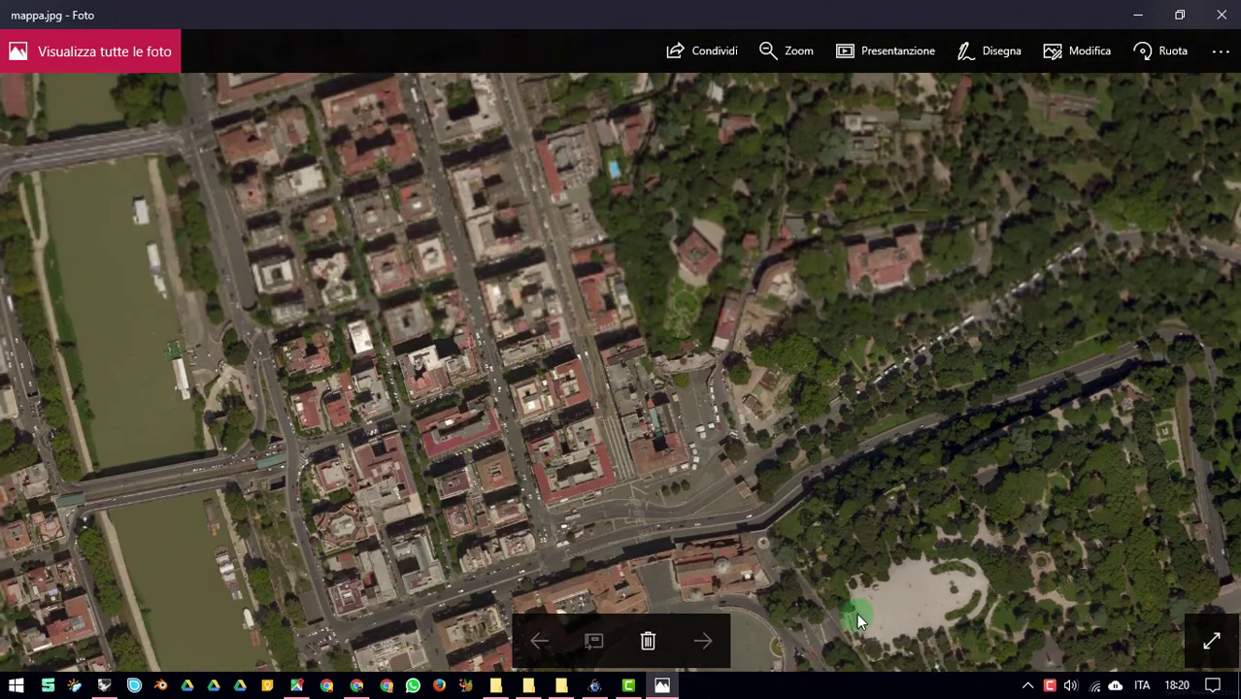
{"action": "mouse_move", "coordinate": [541, 478]}
{"action": "left_mouse_down"}
{"action": "mouse_move", "coordinate": [861, 283]}
{"action": "mouse_move", "coordinate": [535, 269]}
{"action": "mouse_move", "coordinate": [383, 443]}
{"action": "mouse_move", "coordinate": [480, 414]}
{"action": "mouse_move", "coordinate": [368, 412]}
{"action": "left_mouse_up"}
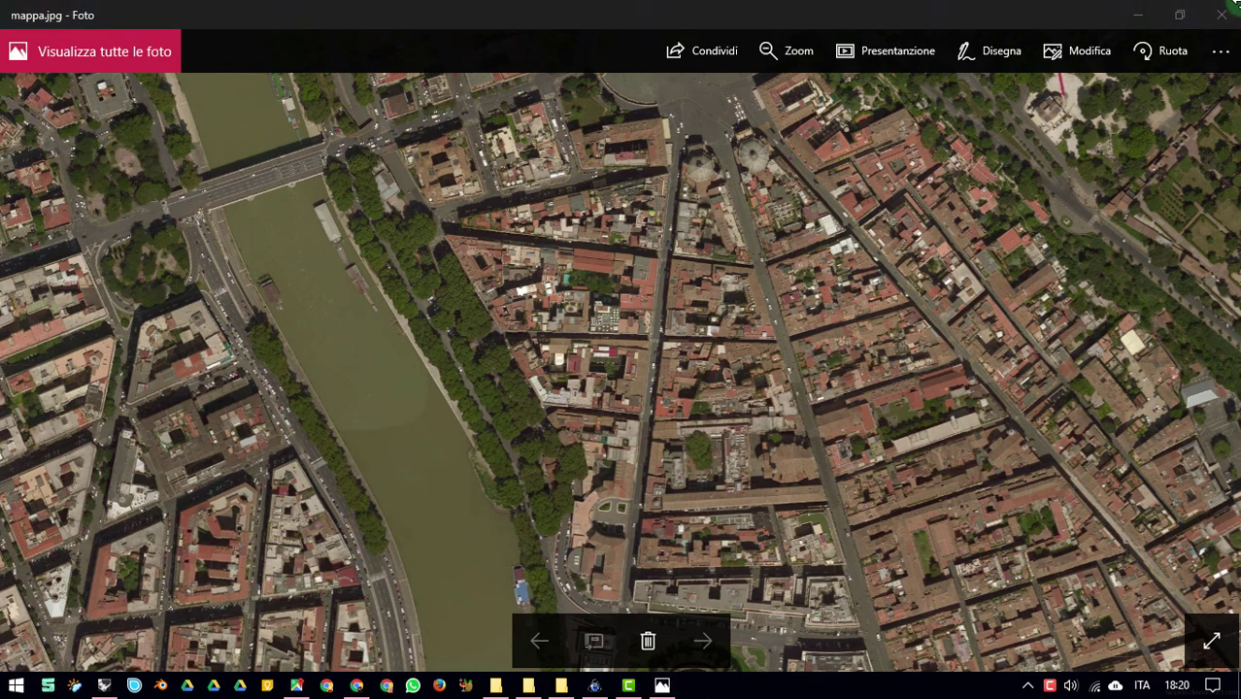
{"action": "left_click", "coordinate": [1229, 10]}
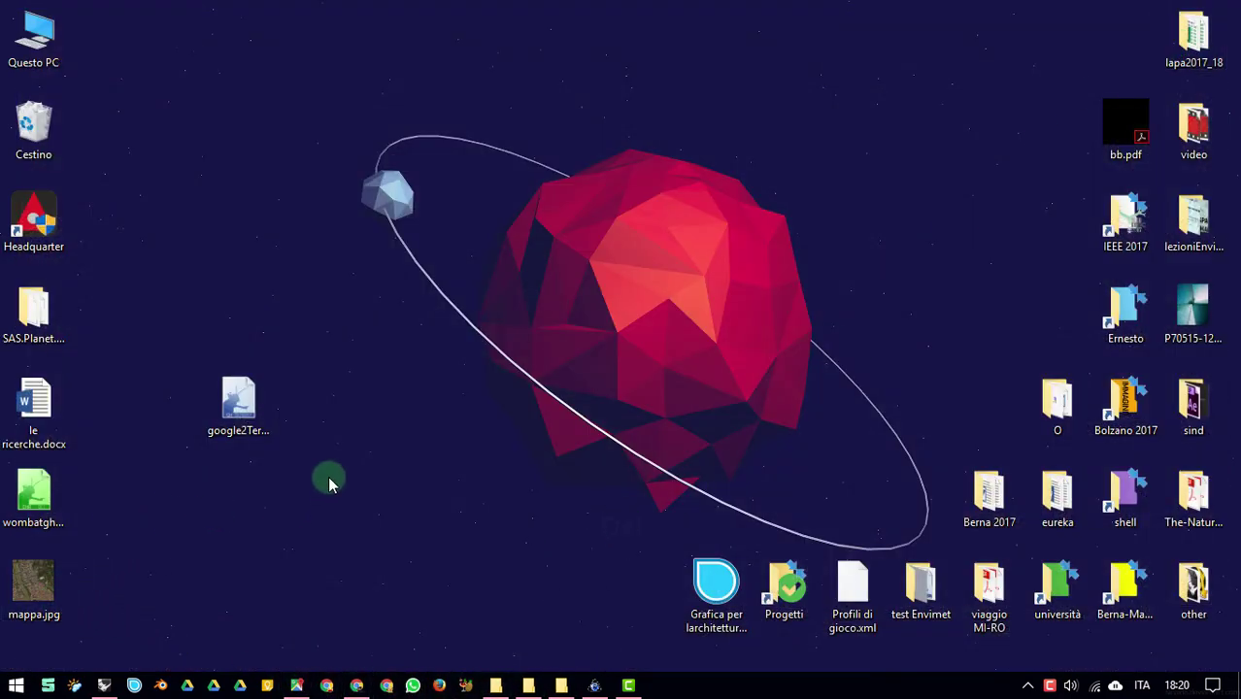
Step: Switch back to Rhinoceros and Grasshopper side by side and view the google2Terrain preview from a low angle
{"action": "left_click", "coordinate": [358, 687]}
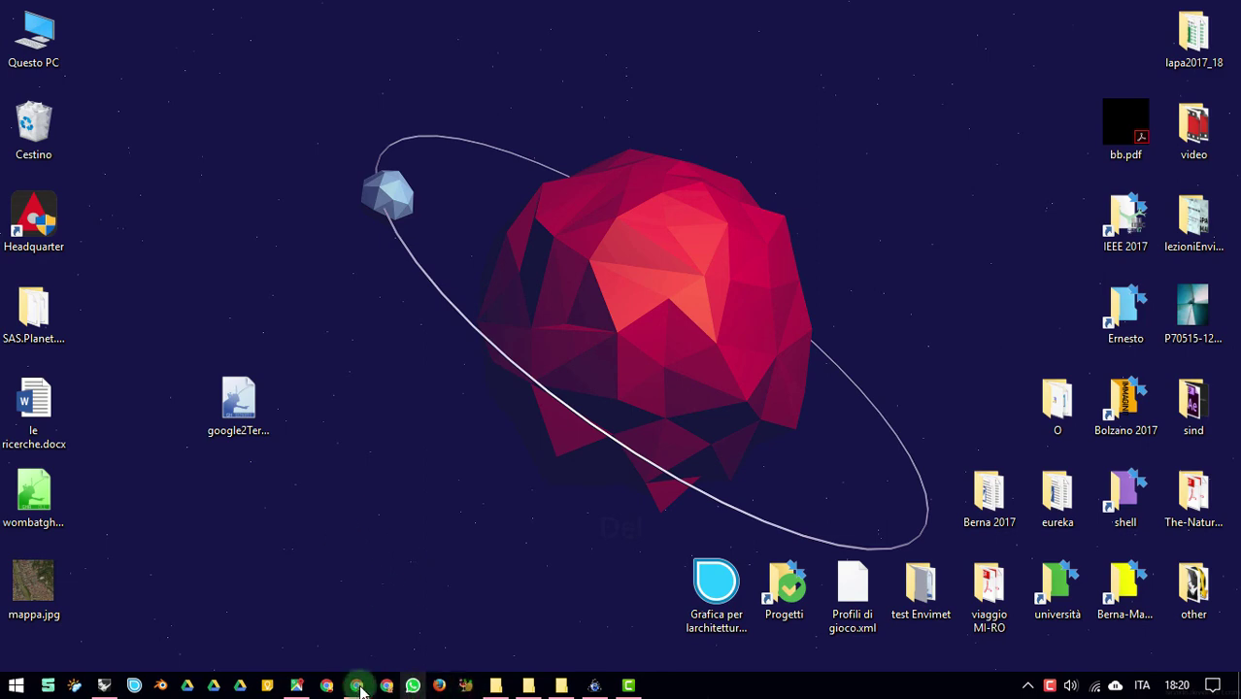
{"action": "left_click", "coordinate": [104, 686]}
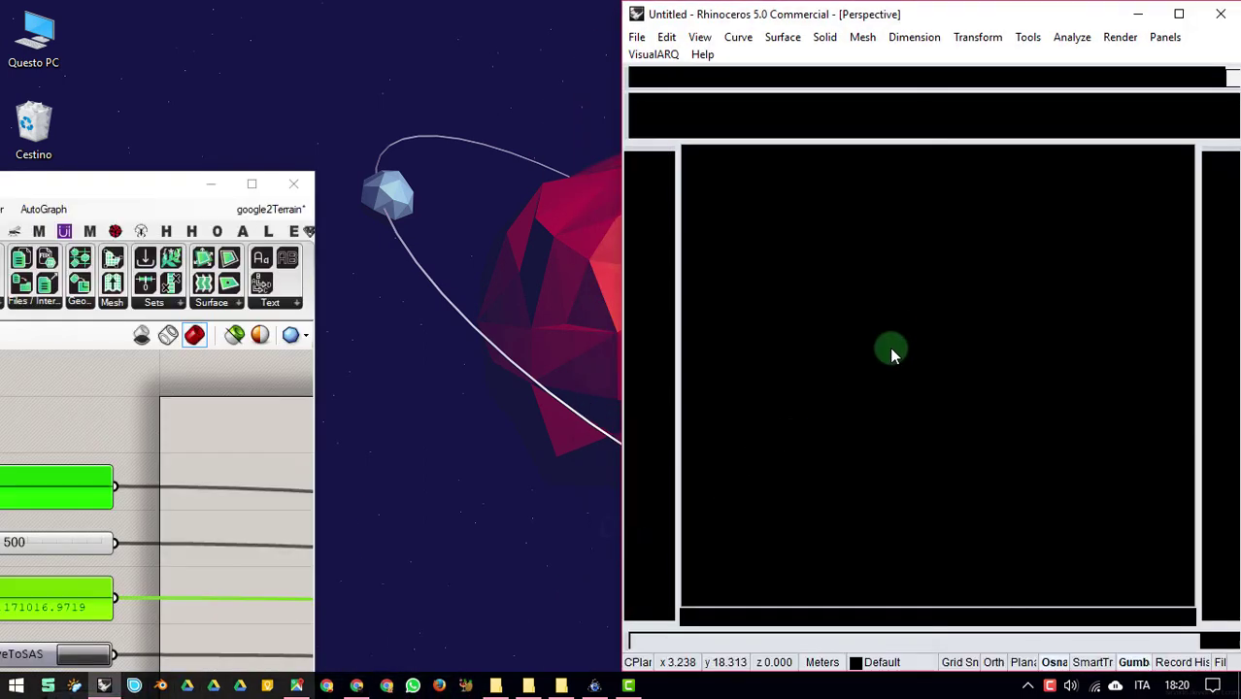
{"action": "left_click_drag", "start_coordinate": [152, 194], "coordinate": [105, 244]}
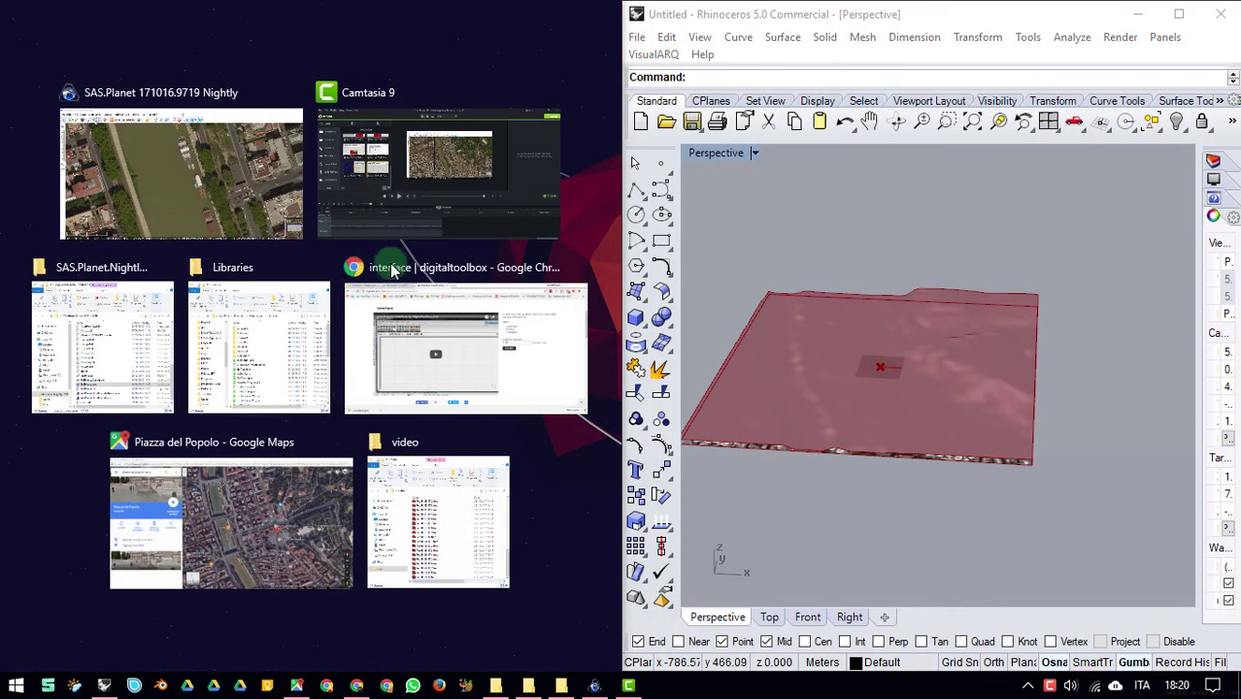
{"action": "left_click", "coordinate": [950, 237]}
{"action": "right_click_drag", "start_coordinate": [913, 310], "coordinate": [1045, 339]}
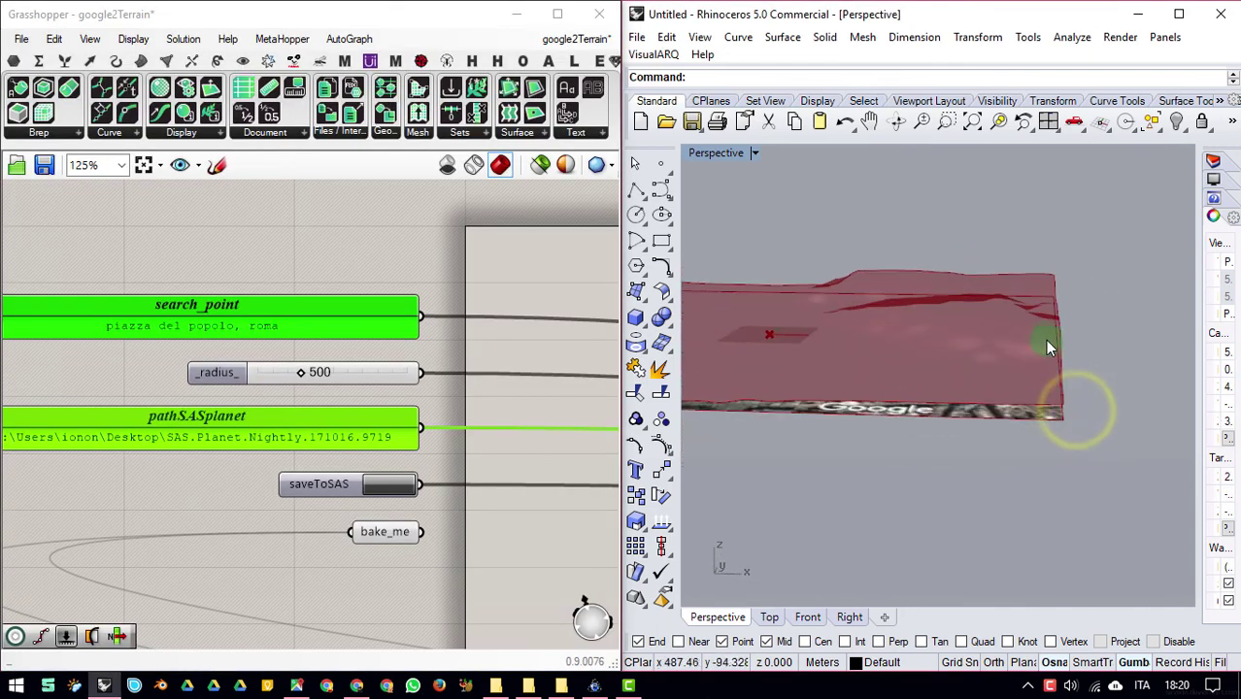
{"action": "right_click_drag", "start_coordinate": [898, 292], "coordinate": [980, 250]}
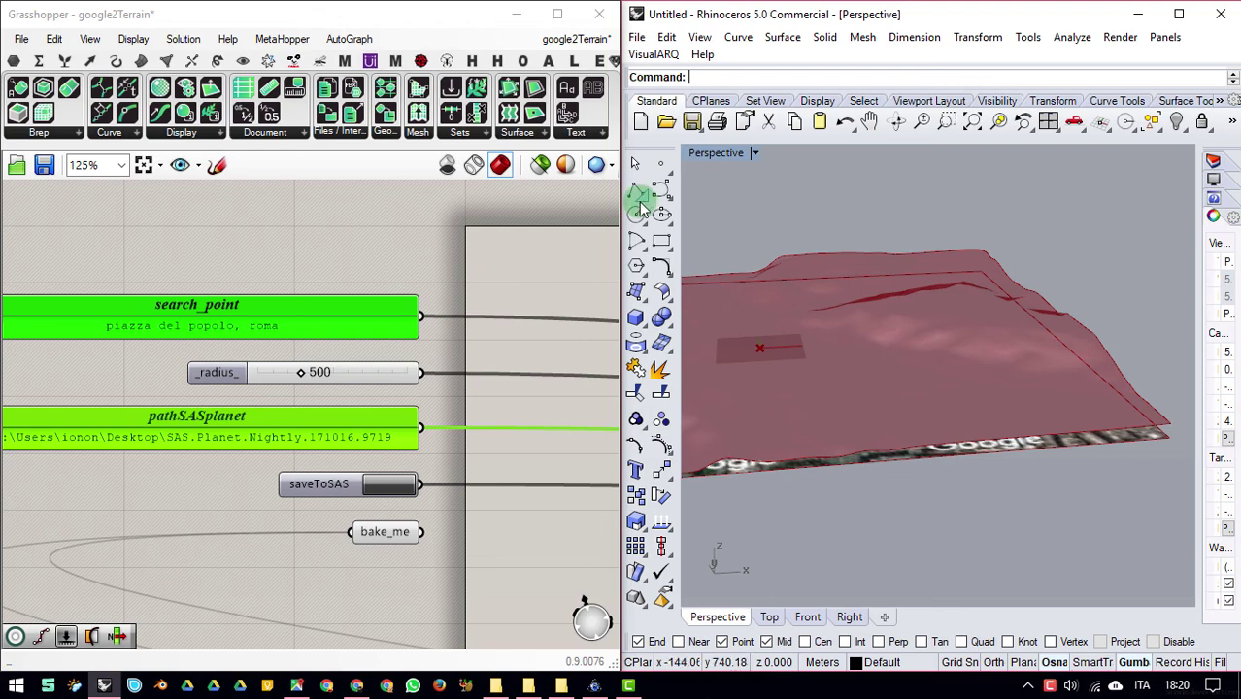
Step: Bake the geometry of the bake_me component from the google2Terrain definition into Rhino
{"action": "left_click", "coordinate": [409, 533]}
{"action": "right_click_drag", "start_coordinate": [462, 537], "coordinate": [477, 507]}
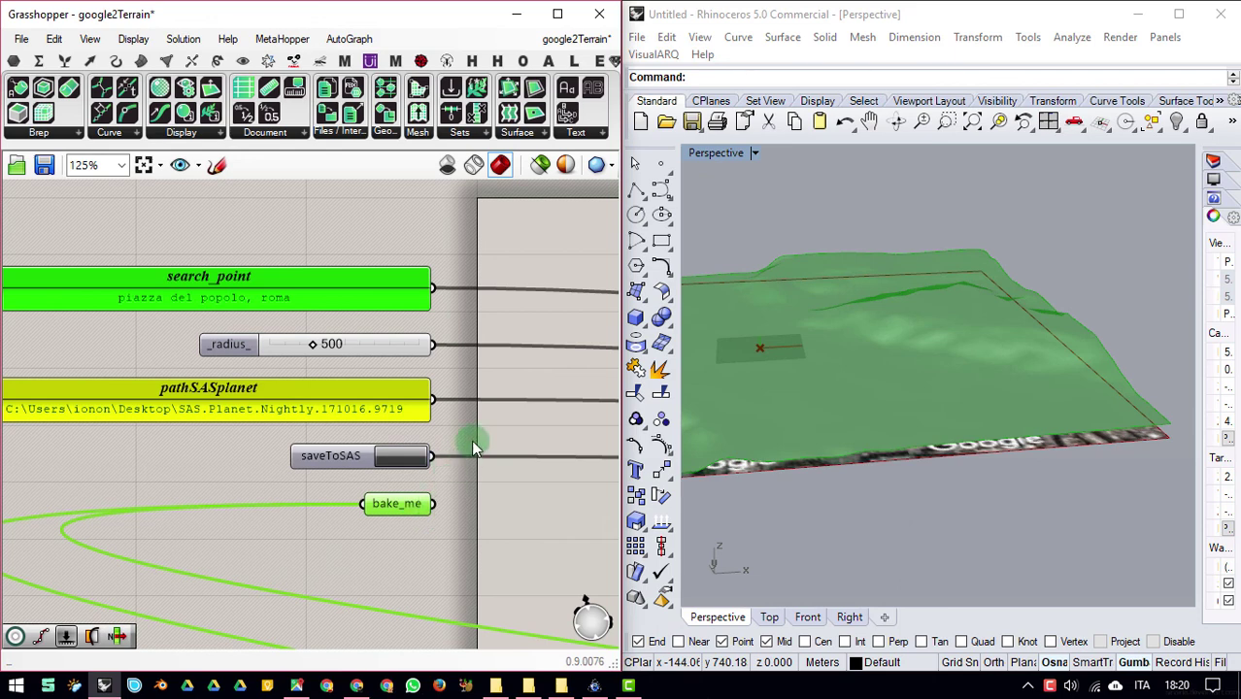
{"action": "right_click", "coordinate": [505, 532]}
{"action": "left_click", "coordinate": [459, 584]}
{"action": "left_click", "coordinate": [387, 504]}
{"action": "left_click_drag", "start_coordinate": [493, 487], "coordinate": [354, 534]}
{"action": "left_click", "coordinate": [395, 524]}
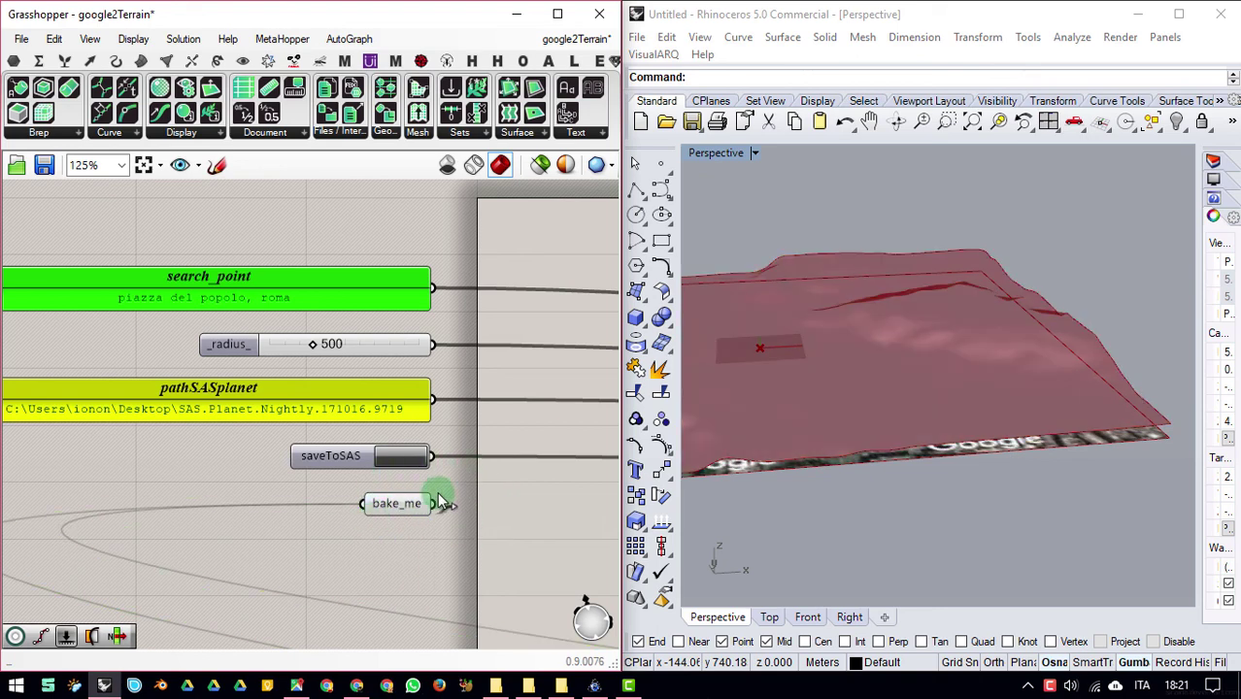
{"action": "left_click_drag", "start_coordinate": [442, 490], "coordinate": [300, 550]}
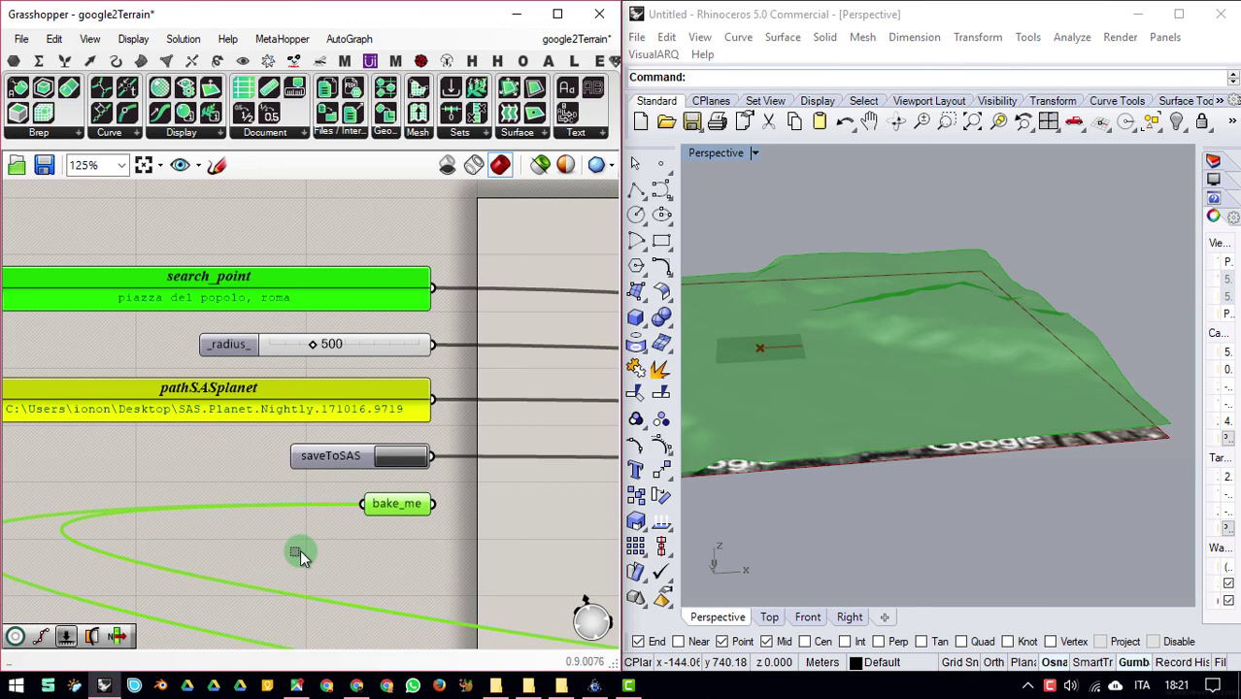
{"action": "right_click", "coordinate": [475, 484]}
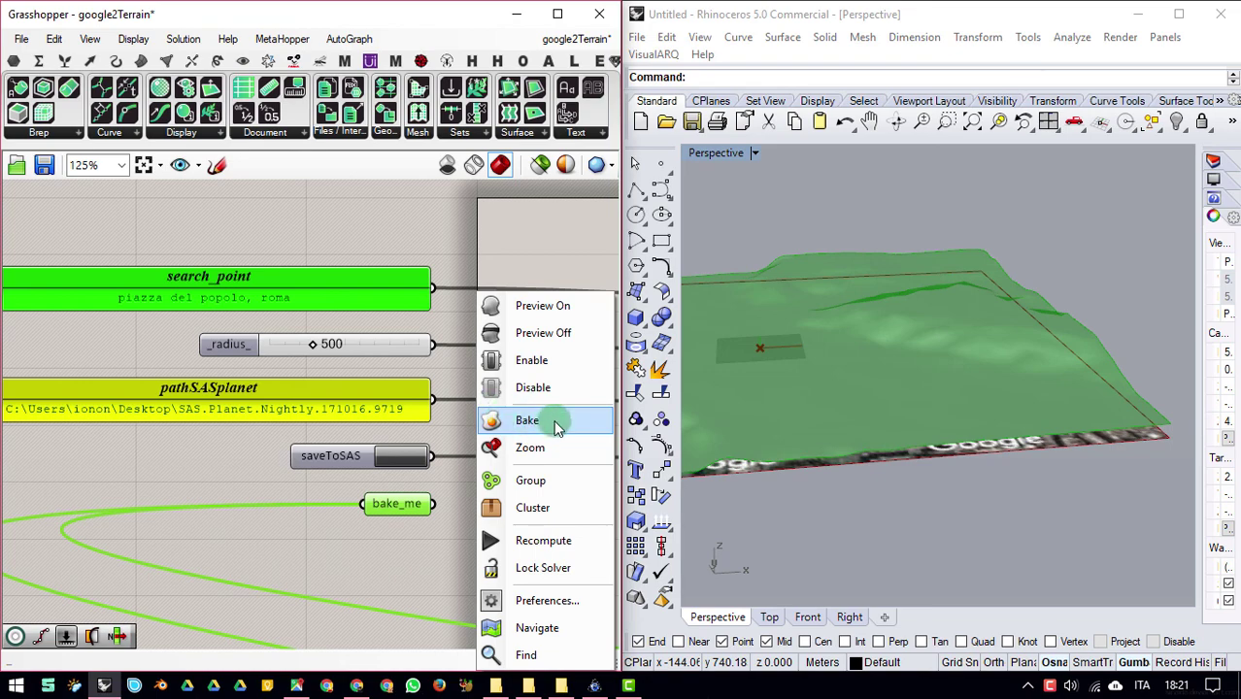
{"action": "left_click", "coordinate": [554, 424]}
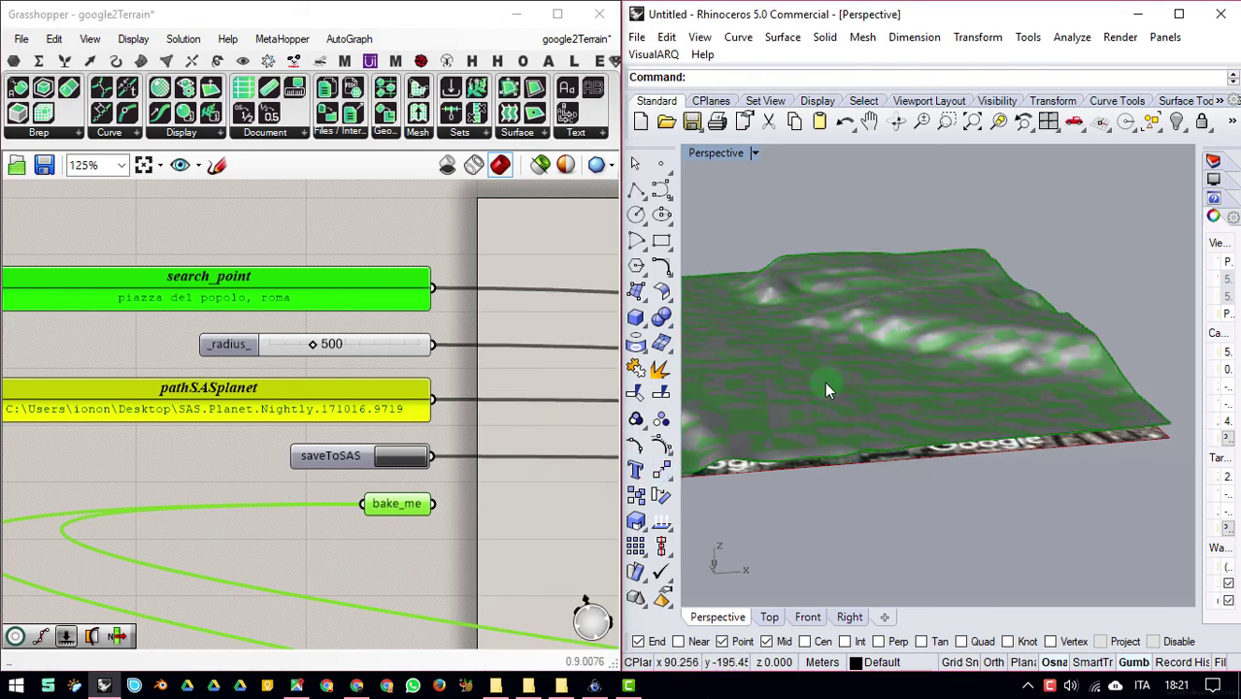
Step: Close the Grasshopper window and maximize Rhinoceros to show only the baked terrain
{"action": "right_click_drag", "start_coordinate": [824, 389], "coordinate": [1020, 371]}
{"action": "left_click", "coordinate": [1066, 385]}
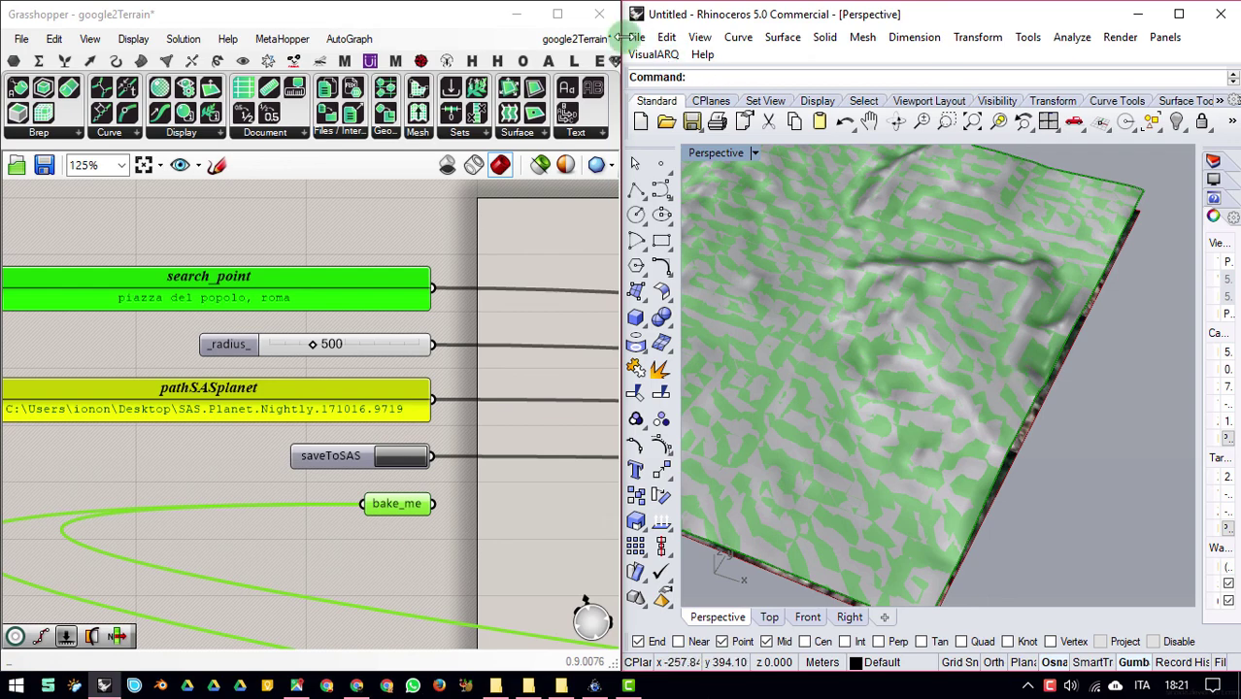
{"action": "left_click", "coordinate": [600, 14]}
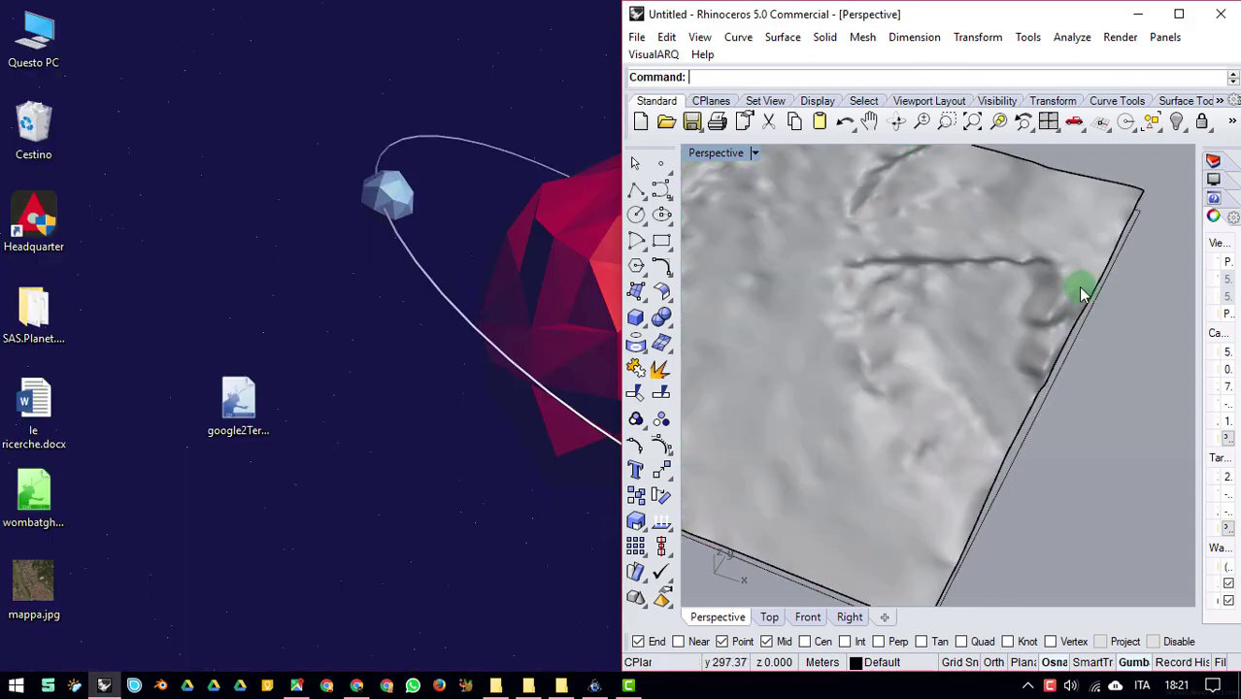
{"action": "left_click", "coordinate": [1177, 18]}
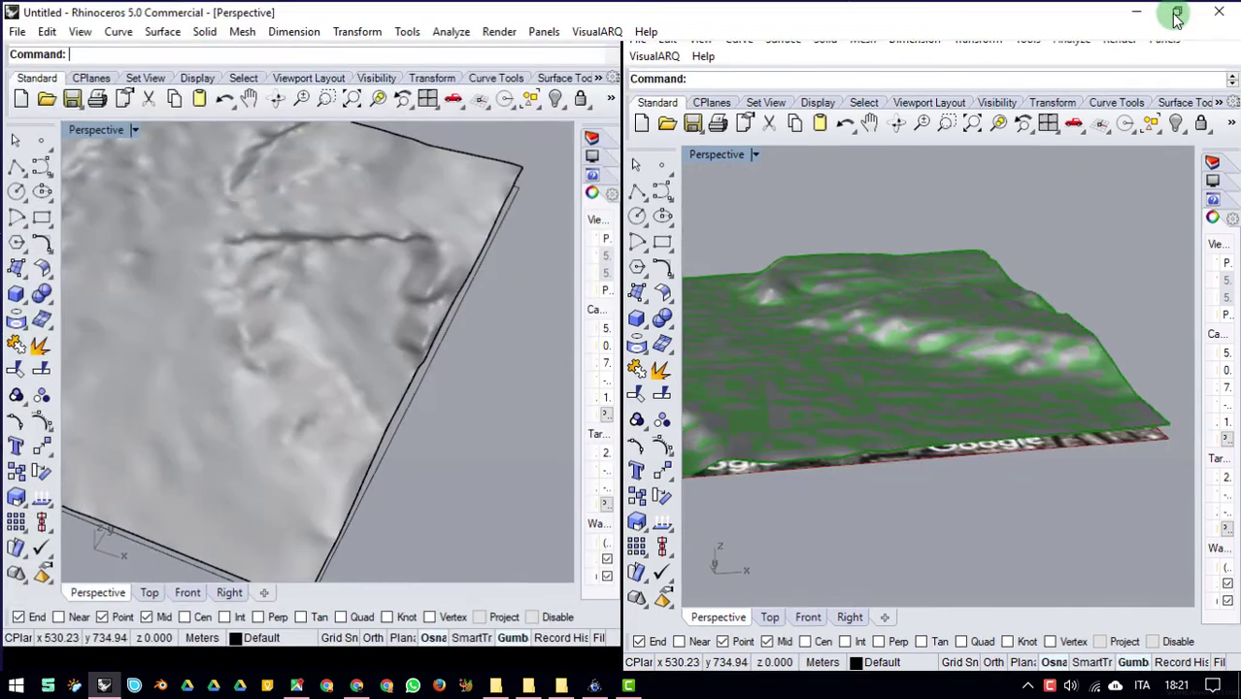
Step: Examine the baked terrain mesh and the boundary square beneath it from several angles
{"action": "right_click_drag", "start_coordinate": [841, 307], "coordinate": [665, 296]}
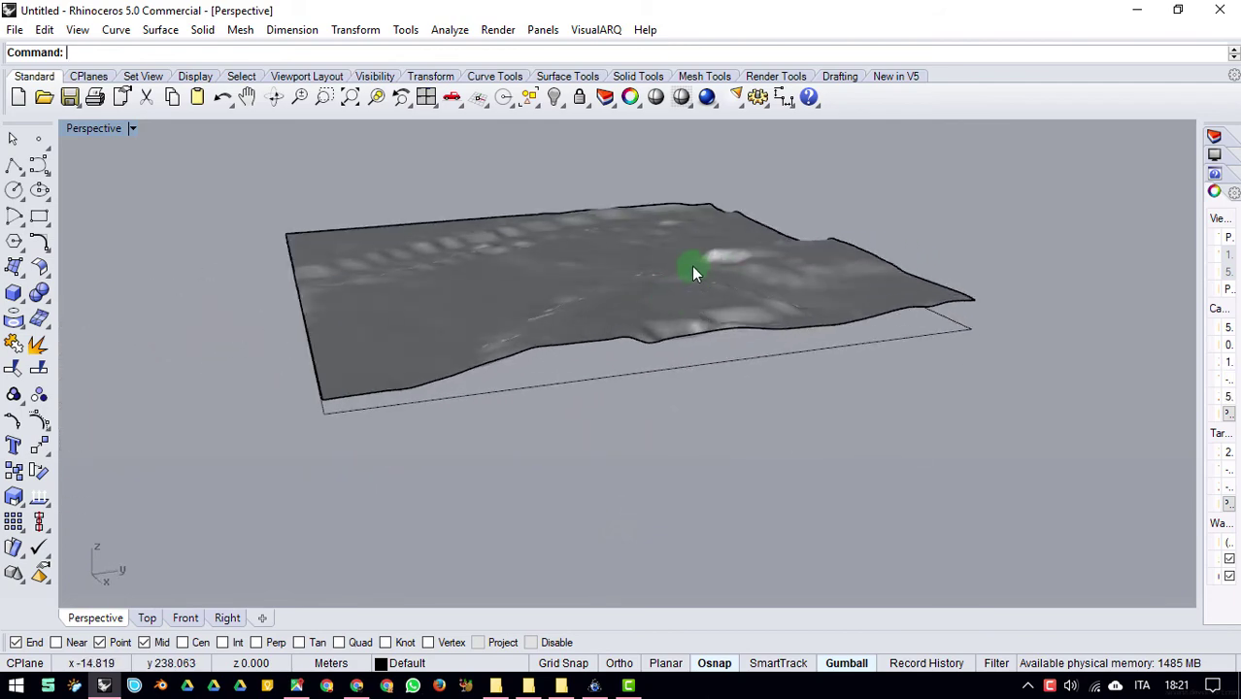
{"action": "left_click", "coordinate": [691, 266]}
{"action": "right_click_drag", "start_coordinate": [862, 398], "coordinate": [738, 326]}
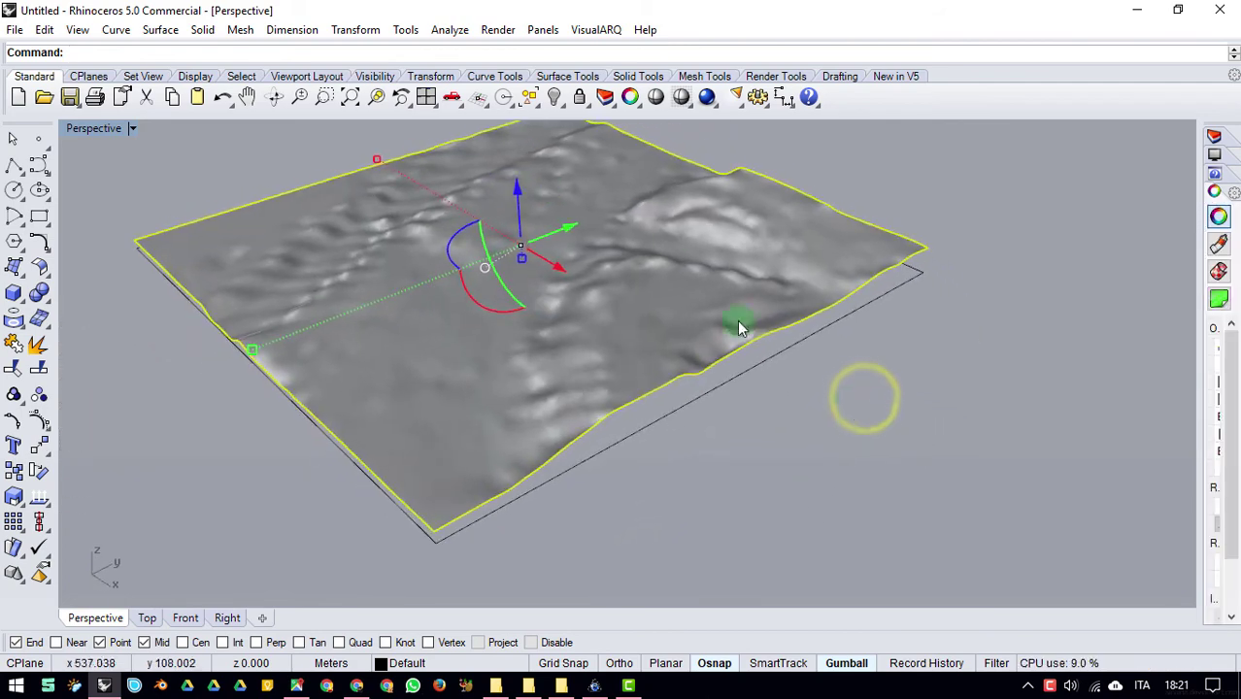
{"action": "right_click_drag", "start_coordinate": [594, 398], "coordinate": [822, 379]}
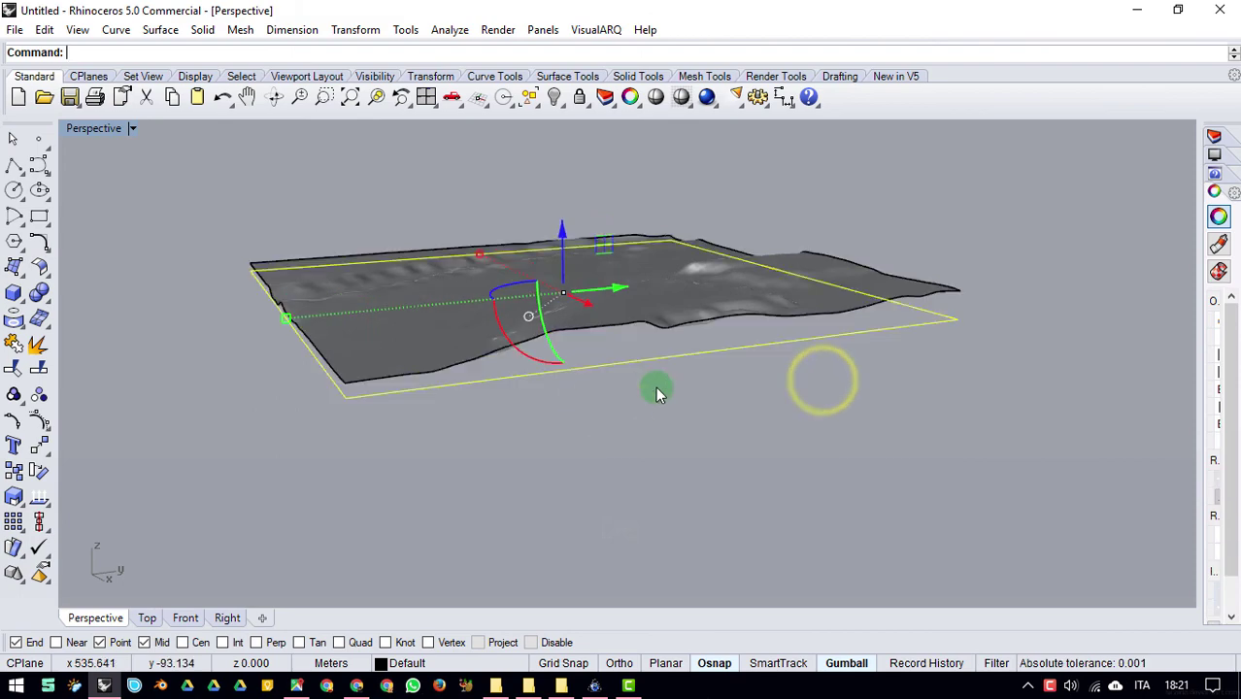
{"action": "key", "text": "Escape"}
{"action": "right_click_drag", "start_coordinate": [678, 401], "coordinate": [878, 396]}
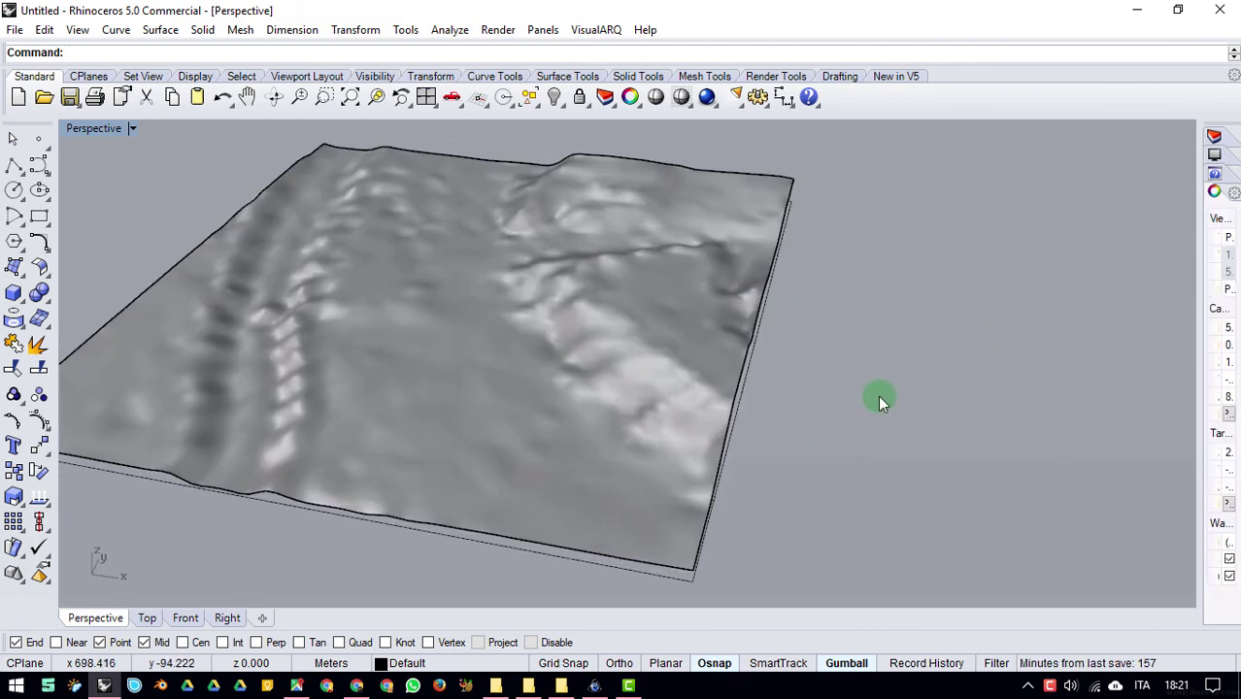
{"action": "scroll", "coordinate": [686, 404], "scroll_direction": "down", "scroll_amount": 3}
{"action": "right_click_drag", "start_coordinate": [687, 404], "coordinate": [458, 429]}
{"action": "right_click_drag", "start_coordinate": [582, 211], "coordinate": [659, 296]}
{"action": "scroll", "coordinate": [744, 262], "scroll_direction": "down", "scroll_amount": 3}
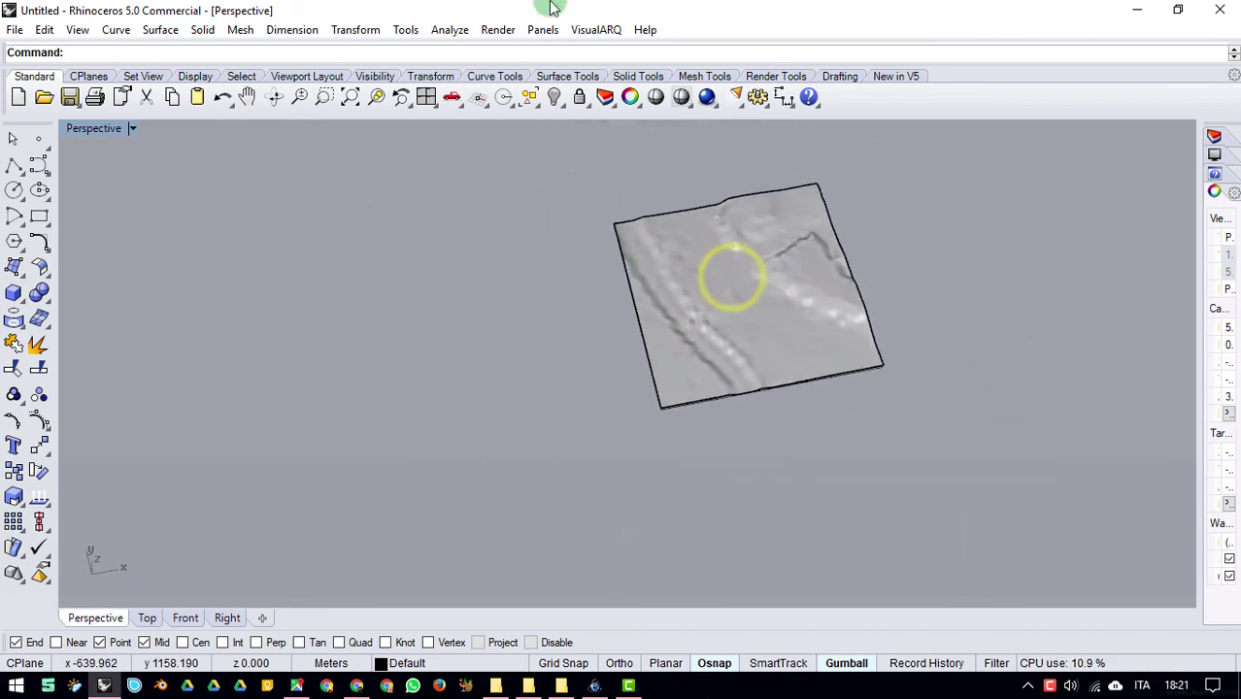
Step: Fit the Rhinoceros window to half the screen beside the desktop files and hide the baked terrain mesh
{"action": "key", "text": "super+Down"}
{"action": "key", "text": "super+Right"}
{"action": "left_click", "coordinate": [825, 241]}
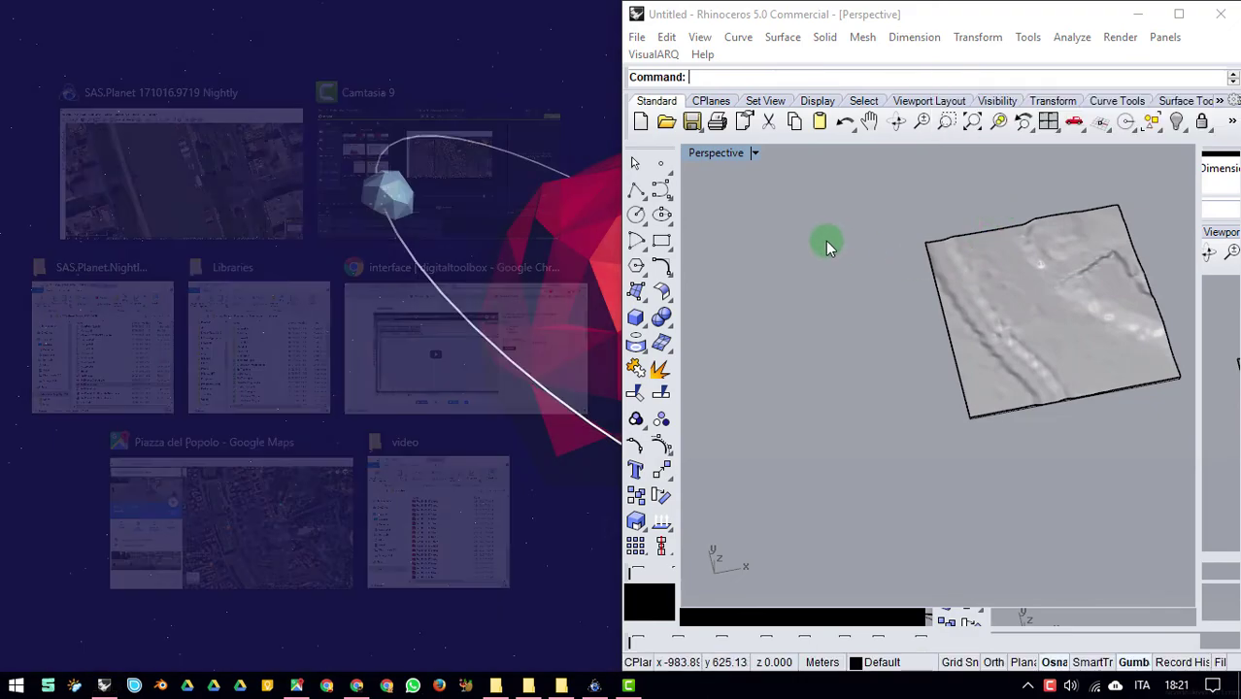
{"action": "right_click_drag", "start_coordinate": [771, 215], "coordinate": [1019, 344]}
{"action": "left_click", "coordinate": [1020, 343]}
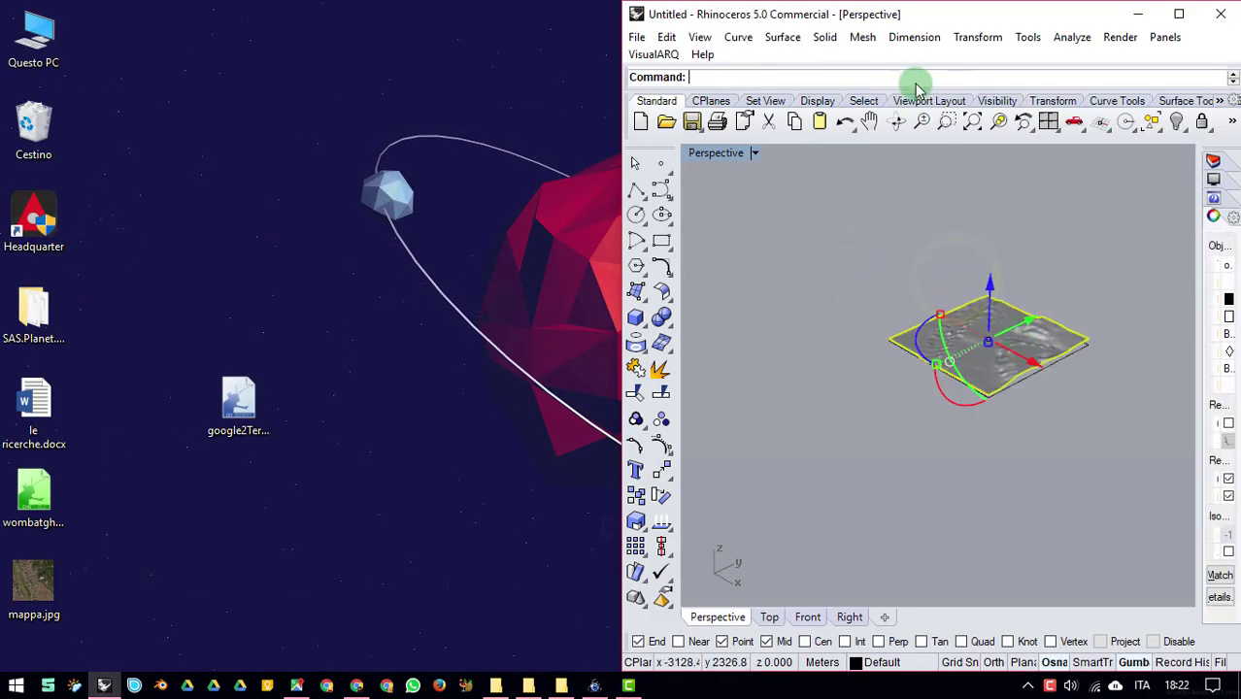
{"action": "type", "text": "H"}
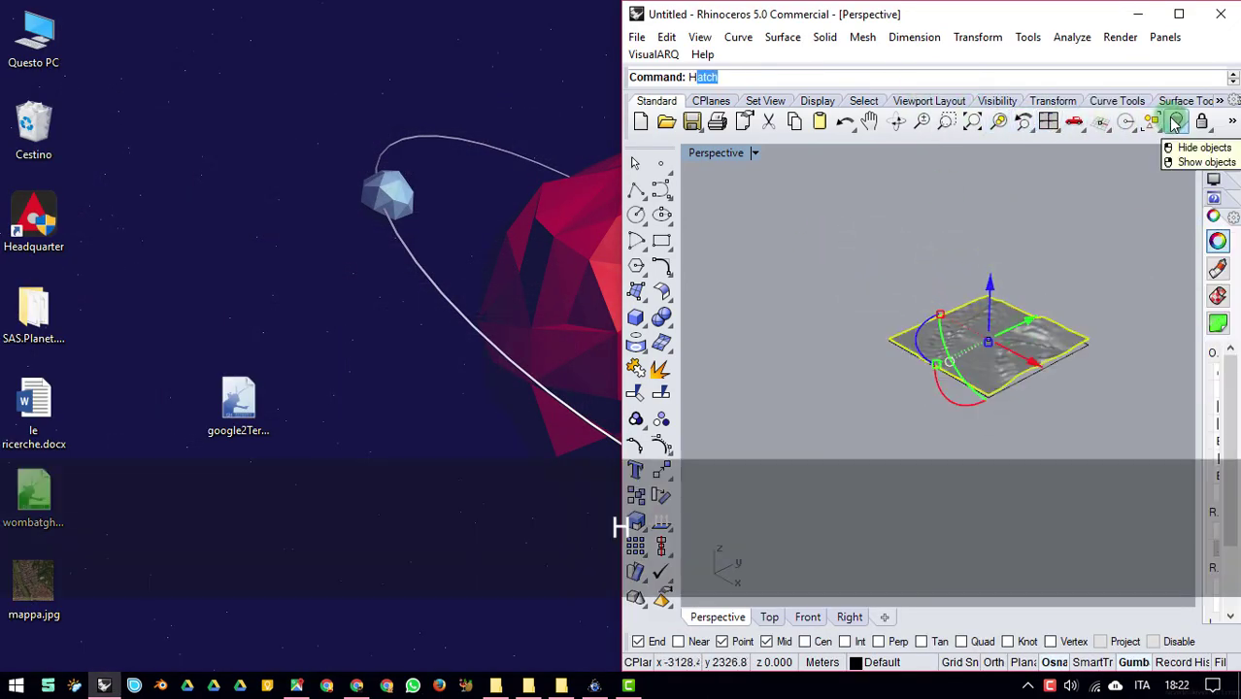
{"action": "type", "text": "ide"}
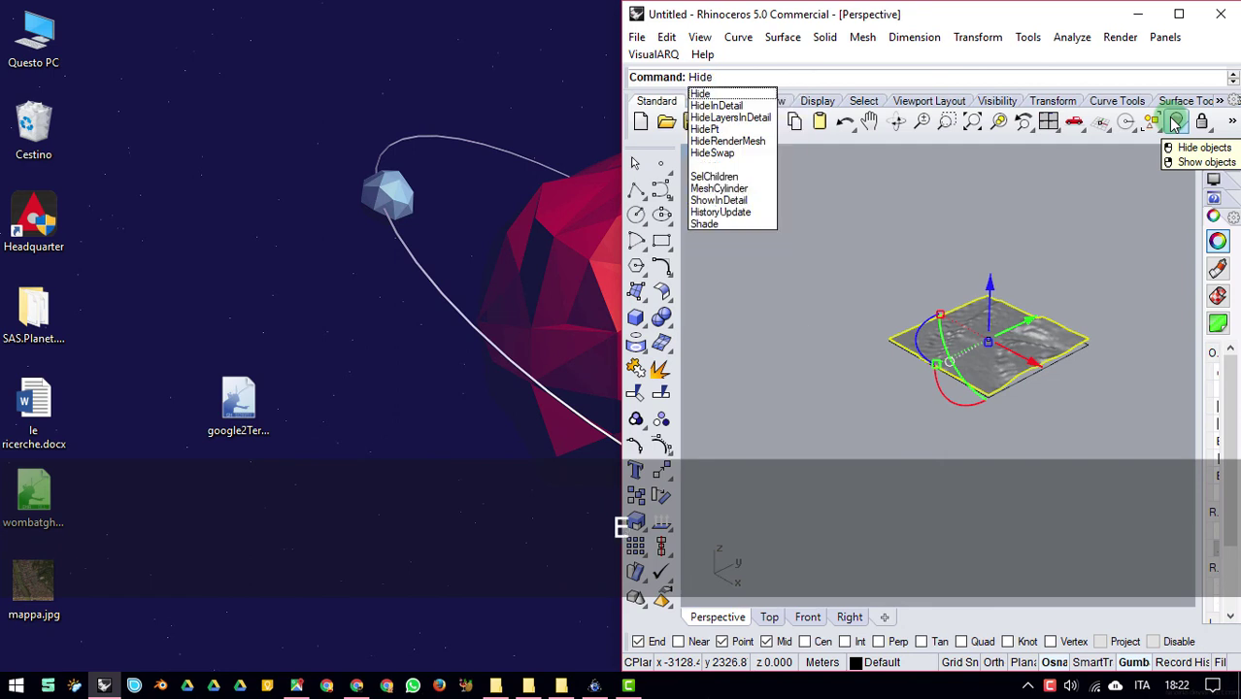
{"action": "key", "text": "Return"}
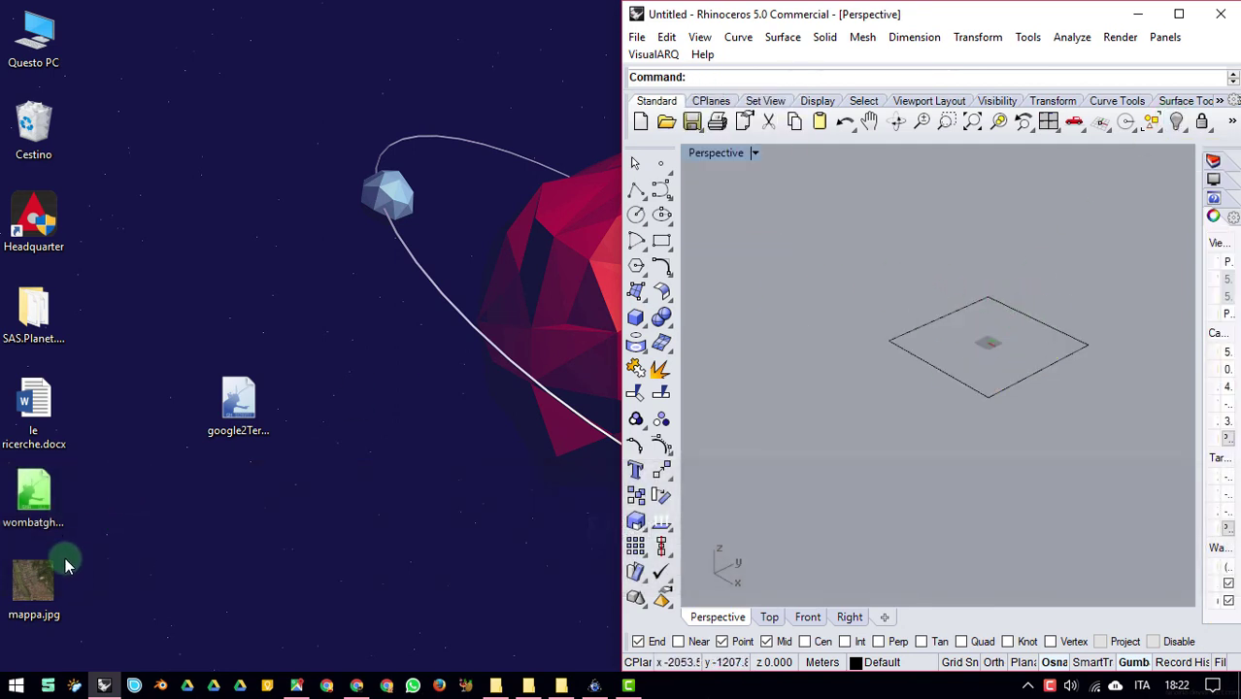
Step: Insert mappa.jpg from the Desktop as a picture frame in the Top view, snapped to the lower corners of the terrain's boundary square
{"action": "left_click_drag", "start_coordinate": [66, 566], "coordinate": [921, 454]}
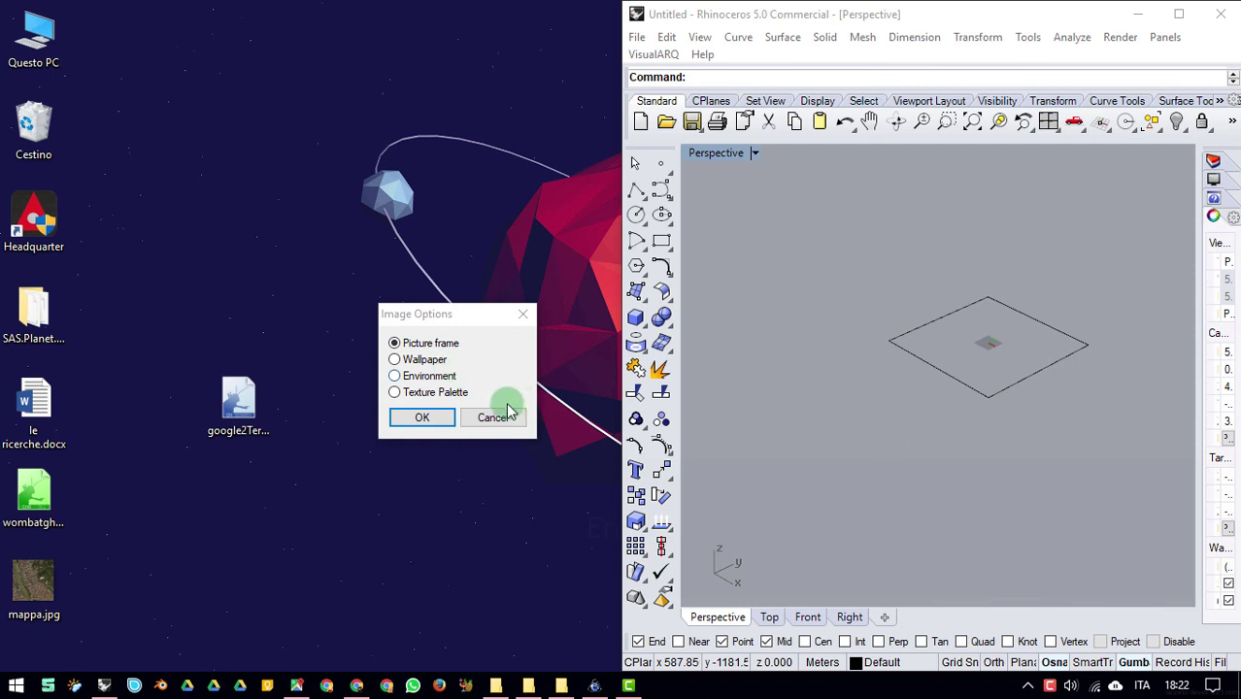
{"action": "left_click", "coordinate": [422, 418]}
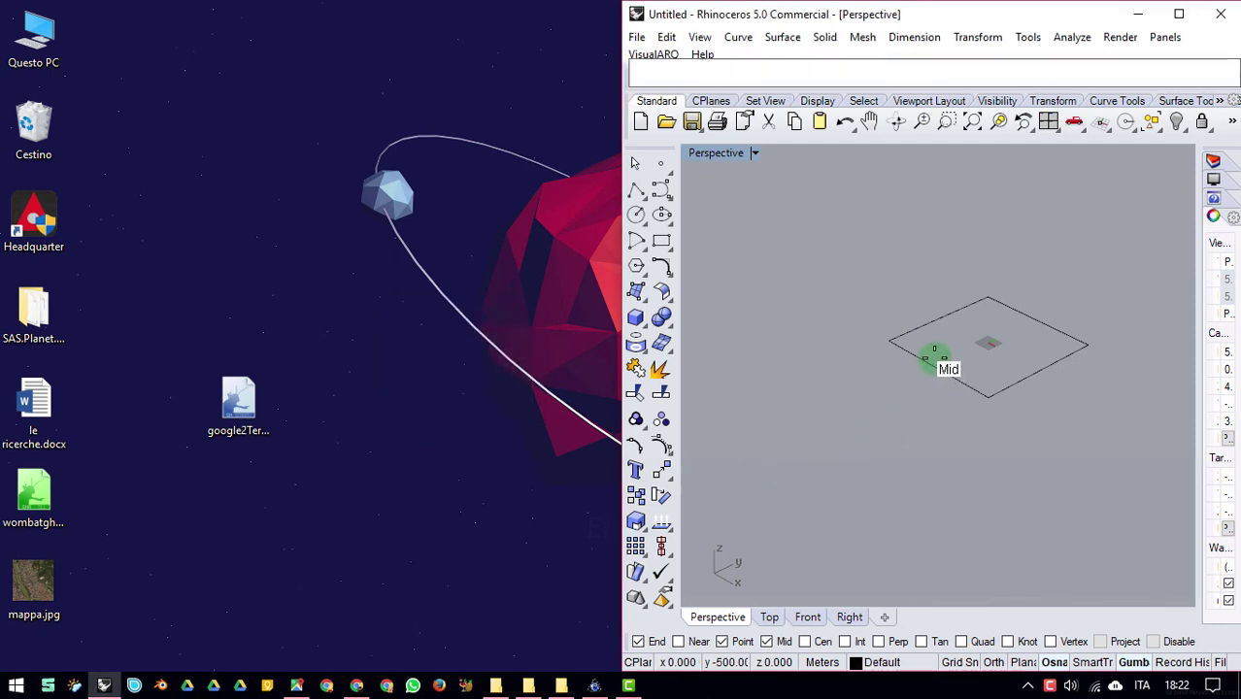
{"action": "left_click", "coordinate": [769, 619]}
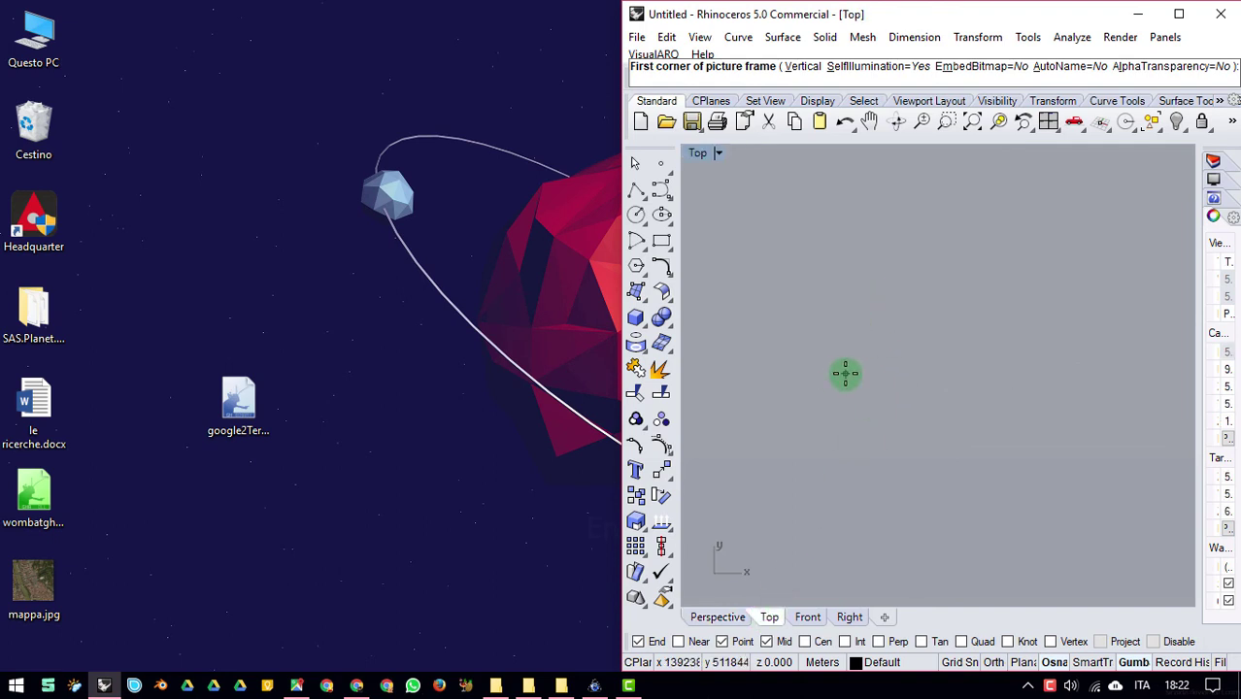
{"action": "left_click", "coordinate": [972, 122]}
{"action": "left_click", "coordinate": [730, 583]}
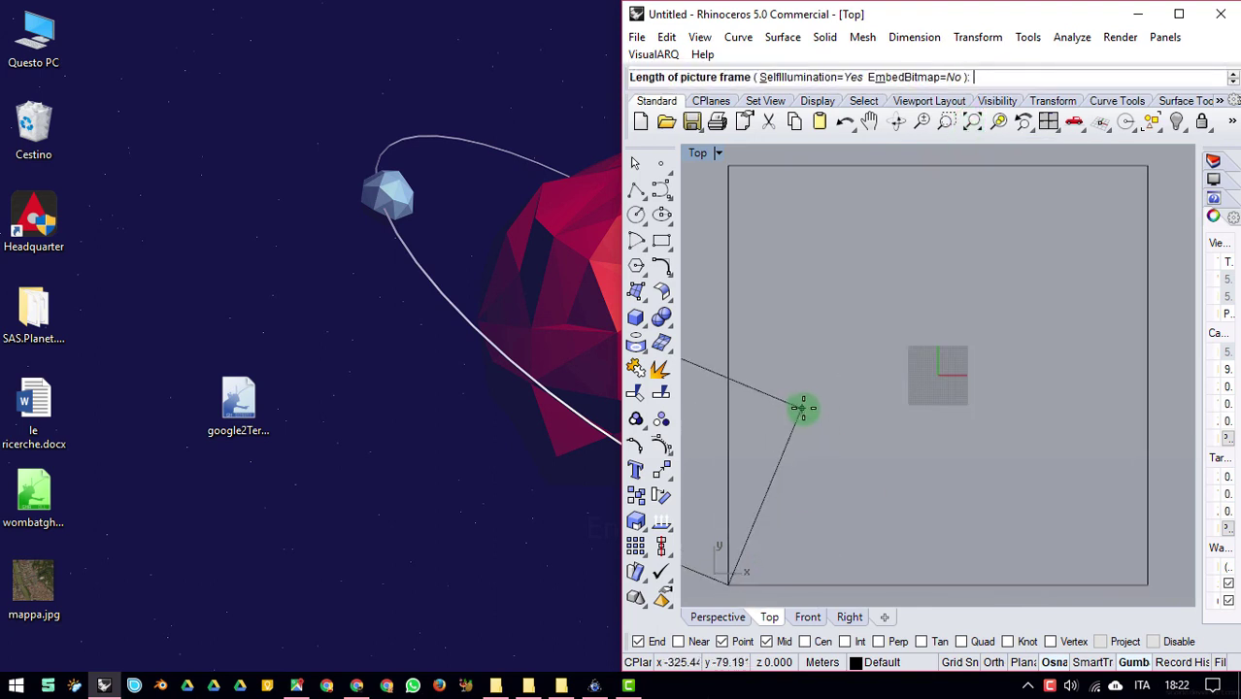
{"action": "scroll", "coordinate": [803, 406], "scroll_direction": "down", "scroll_amount": 3}
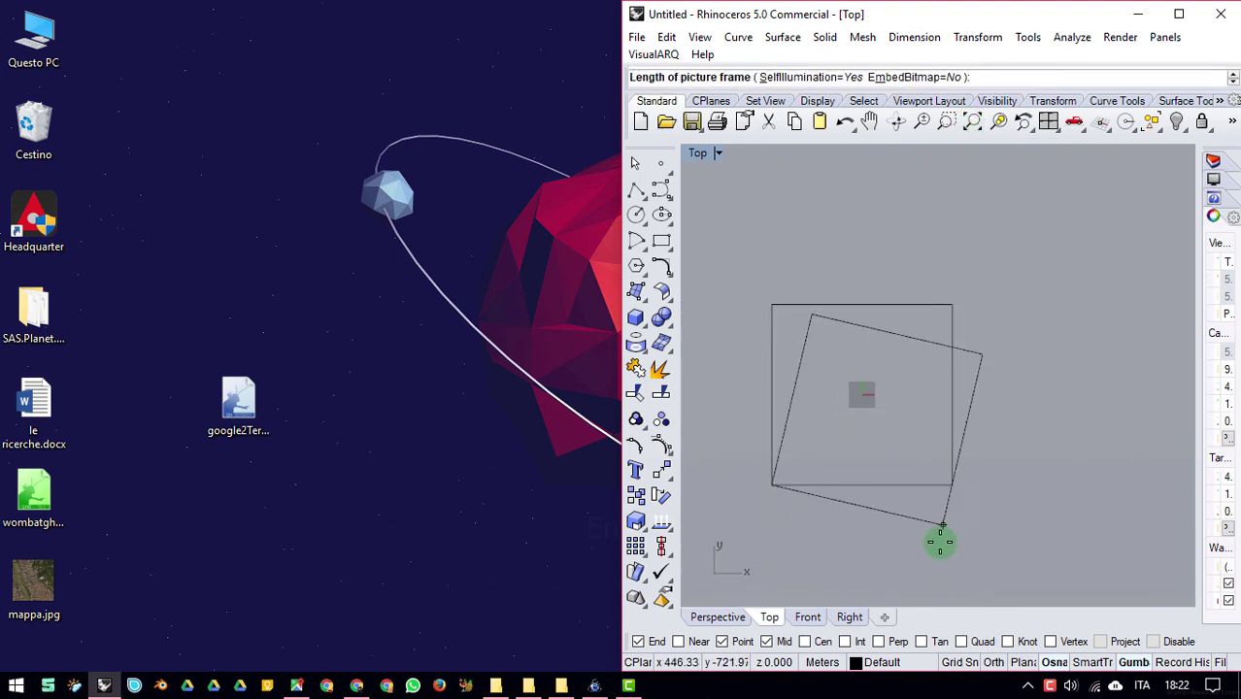
{"action": "left_click", "coordinate": [952, 483]}
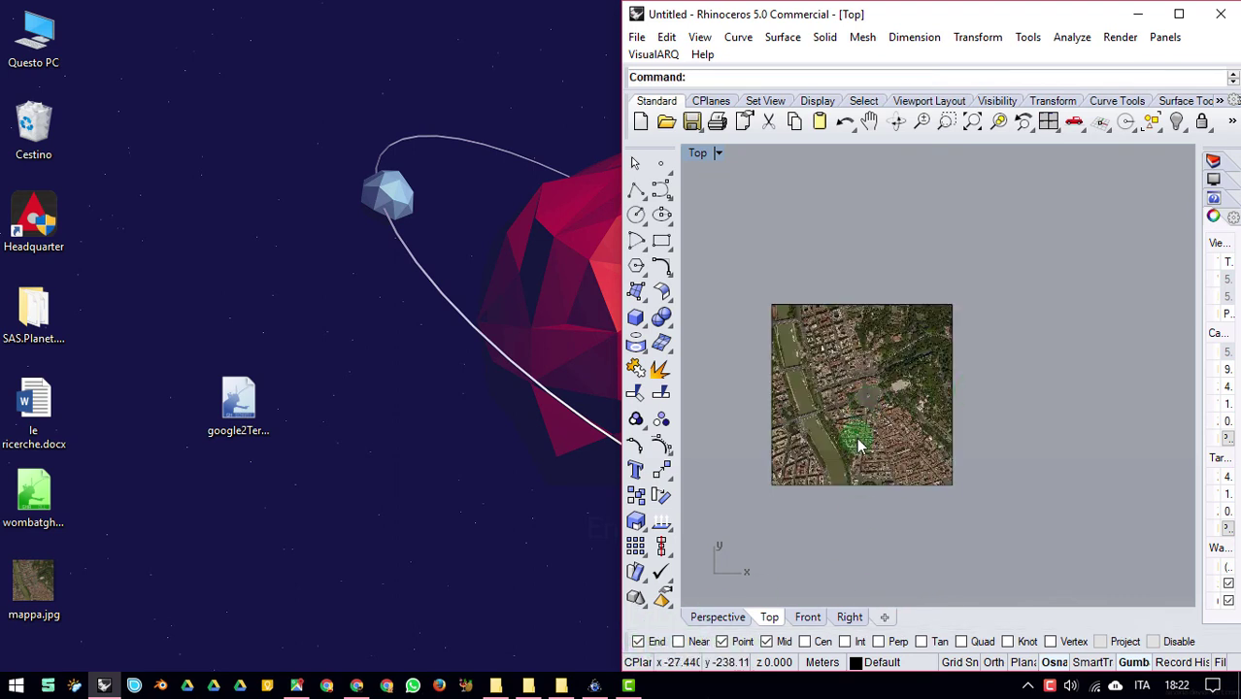
Step: Show the hidden terrain mesh again in the Perspective view and maximize the Rhinoceros window
{"action": "left_click", "coordinate": [722, 625]}
{"action": "right_click_drag", "start_coordinate": [883, 413], "coordinate": [967, 478]}
{"action": "scroll", "coordinate": [865, 489], "scroll_direction": "up", "scroll_amount": 3}
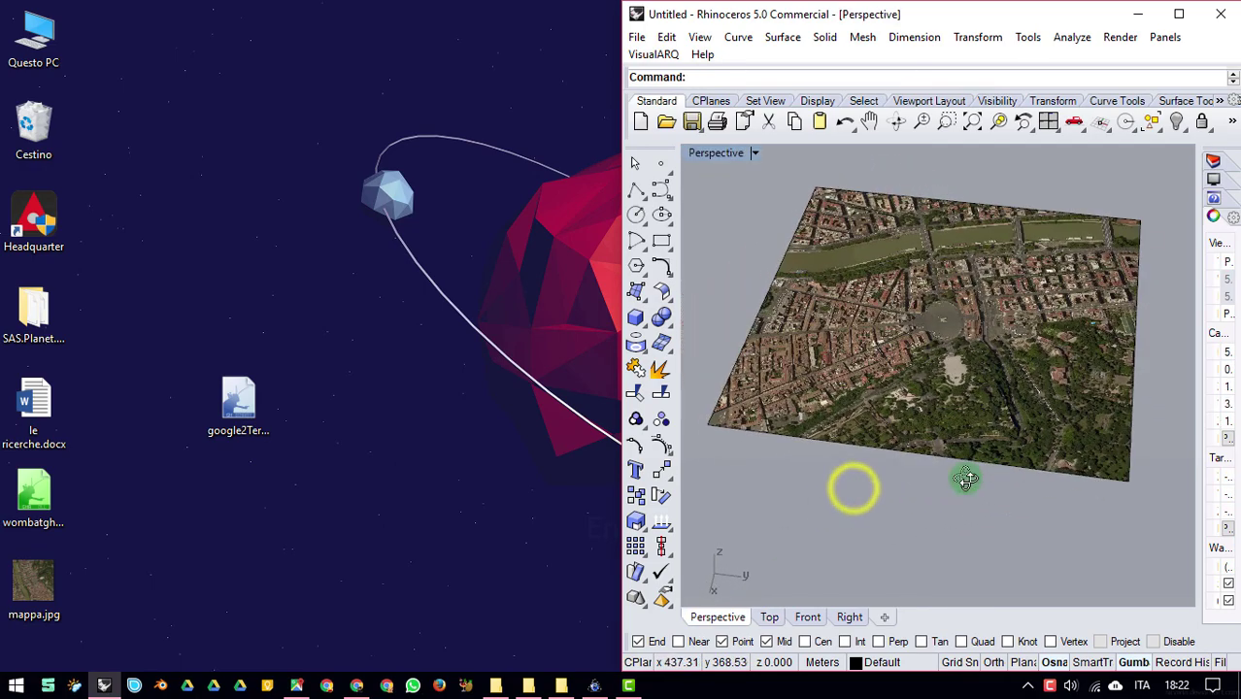
{"action": "left_click", "coordinate": [1175, 119]}
{"action": "right_click_drag", "start_coordinate": [1083, 308], "coordinate": [991, 347]}
{"action": "left_click", "coordinate": [1179, 15]}
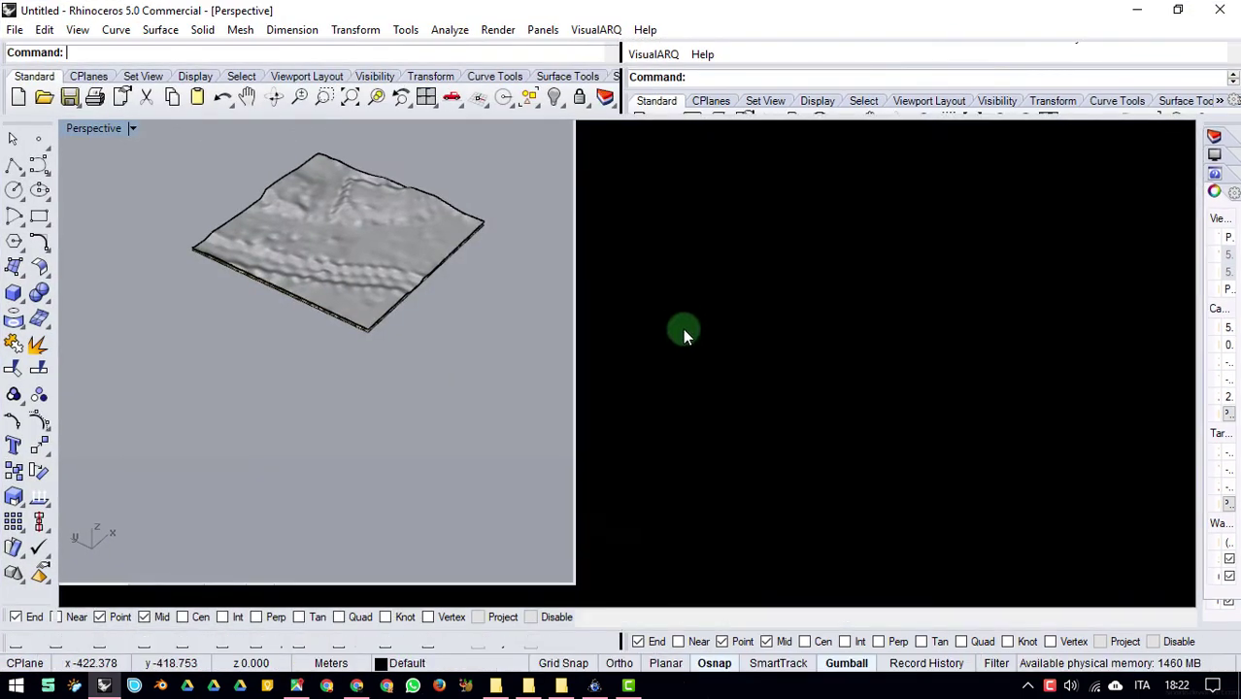
Step: Move the terrain mesh vertically upward so it floats clear of the satellite picture frame
{"action": "scroll", "coordinate": [665, 242], "scroll_direction": "up", "scroll_amount": 3}
{"action": "scroll", "coordinate": [622, 320], "scroll_direction": "down", "scroll_amount": 5}
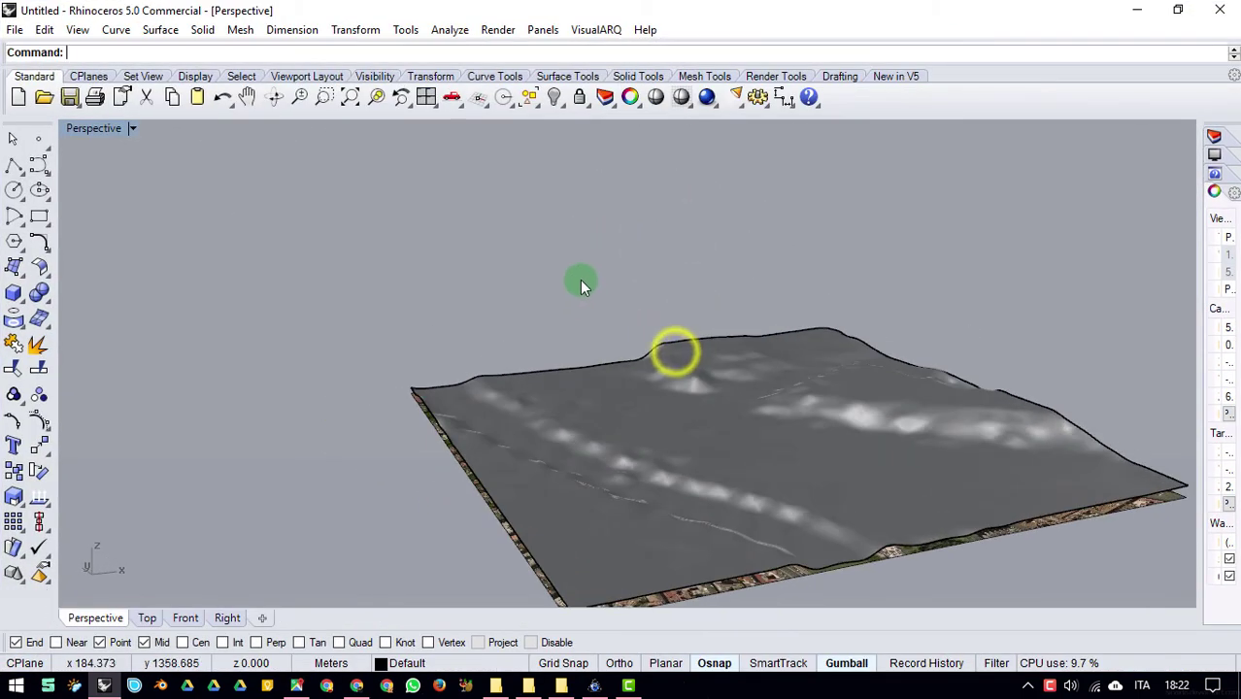
{"action": "left_click", "coordinate": [663, 409]}
{"action": "left_click_drag", "start_coordinate": [729, 327], "coordinate": [719, 175]}
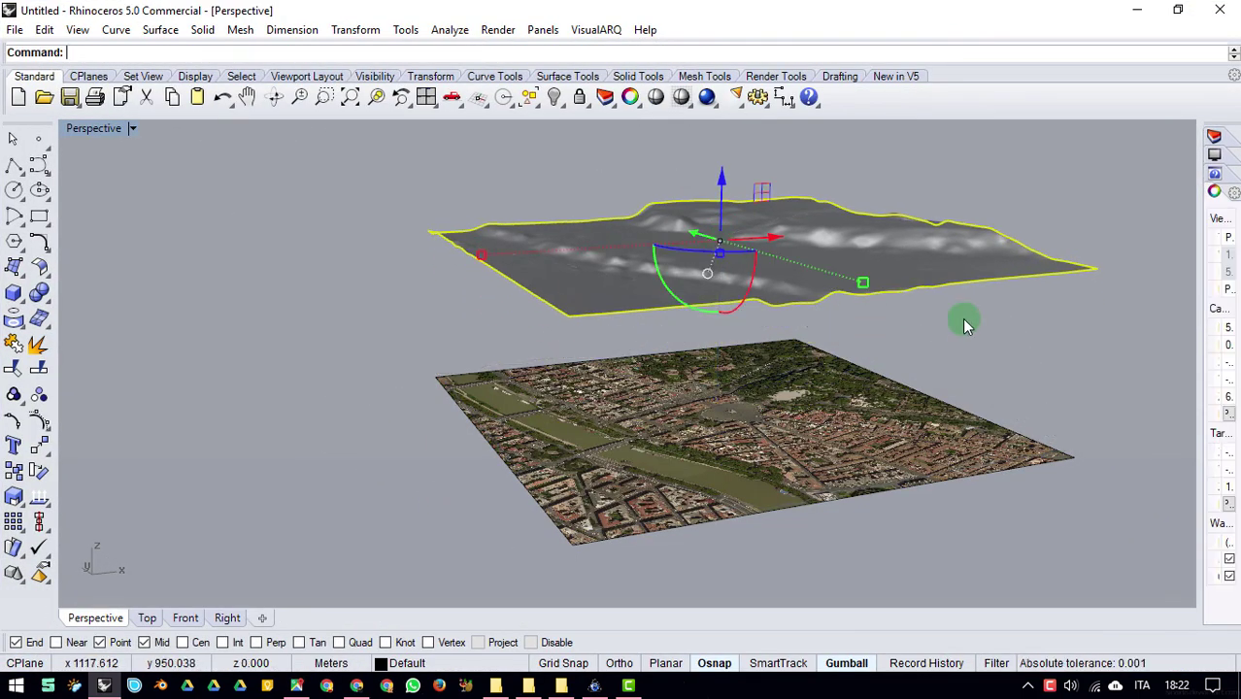
{"action": "left_click", "coordinate": [1047, 332]}
Step: Examine the alignment of the raised terrain mesh and the satellite picture from several angles
{"action": "right_click_drag", "start_coordinate": [1017, 320], "coordinate": [814, 399]}
{"action": "left_click", "coordinate": [814, 399]}
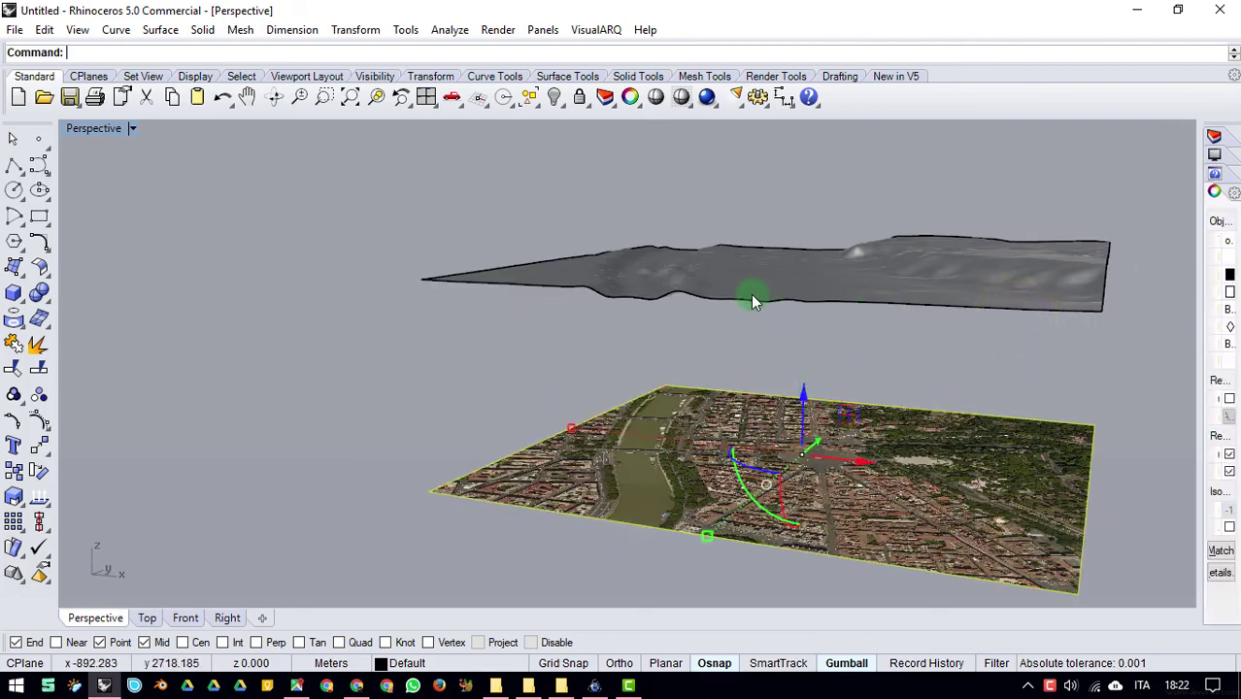
{"action": "right_click", "coordinate": [441, 424]}
{"action": "right_click_drag", "start_coordinate": [385, 306], "coordinate": [823, 272]}
{"action": "key", "text": "Escape"}
{"action": "scroll", "coordinate": [456, 340], "scroll_direction": "down", "scroll_amount": 5}
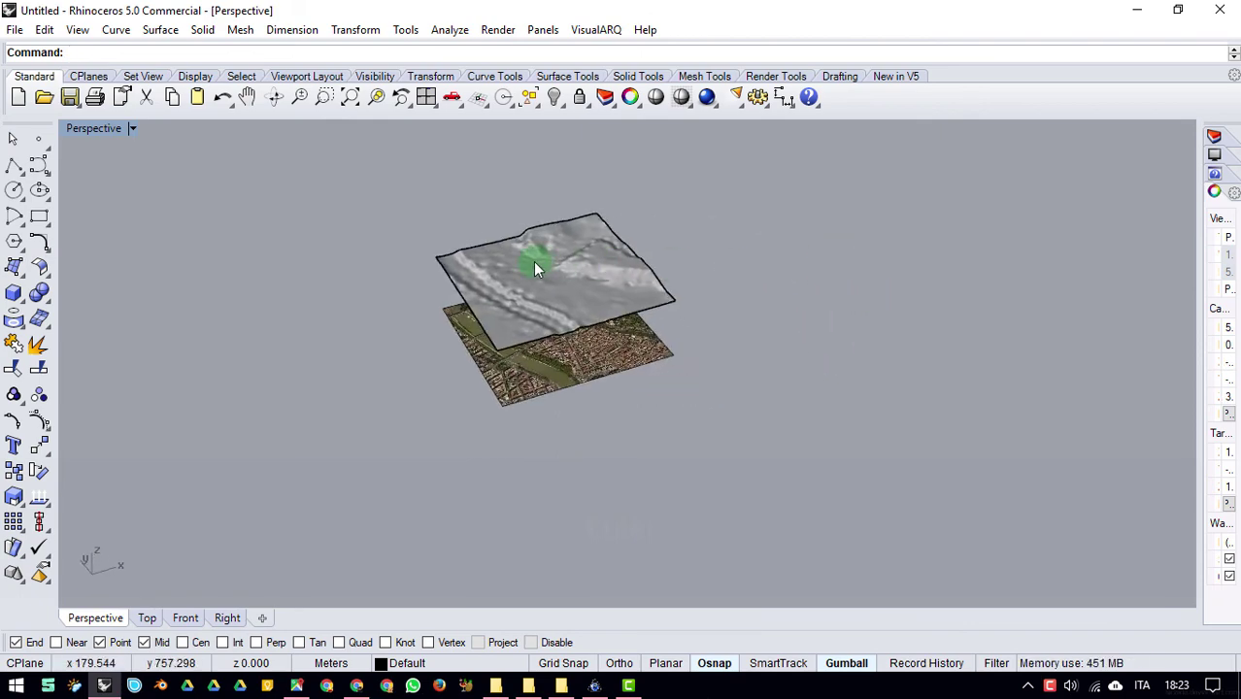
{"action": "right_click_drag", "start_coordinate": [552, 302], "coordinate": [886, 371]}
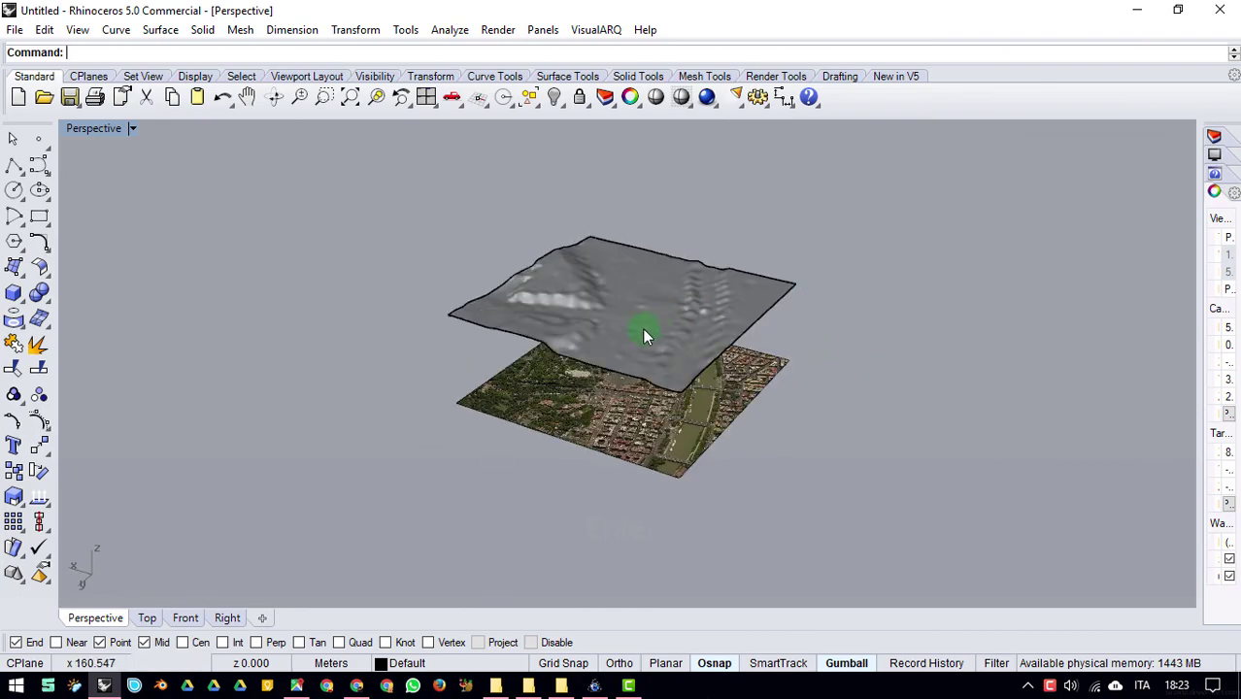
{"action": "scroll", "coordinate": [643, 332], "scroll_direction": "up", "scroll_amount": 3}
{"action": "right_click_drag", "start_coordinate": [642, 323], "coordinate": [717, 339]}
{"action": "right_click_drag", "start_coordinate": [733, 403], "coordinate": [563, 387]}
Step: Select the satellite picture and the terrain mesh in turn to compare their outlines and relief from different sides
{"action": "left_click", "coordinate": [672, 378]}
{"action": "left_click", "coordinate": [714, 401]}
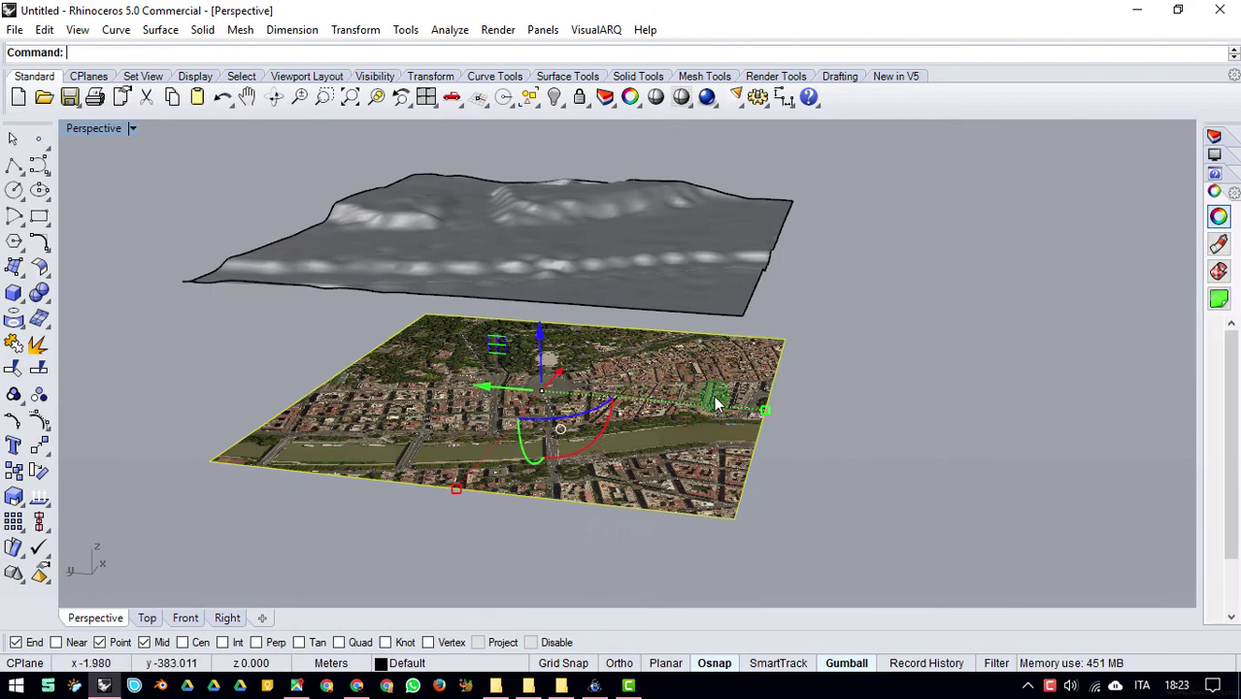
{"action": "left_click", "coordinate": [603, 229]}
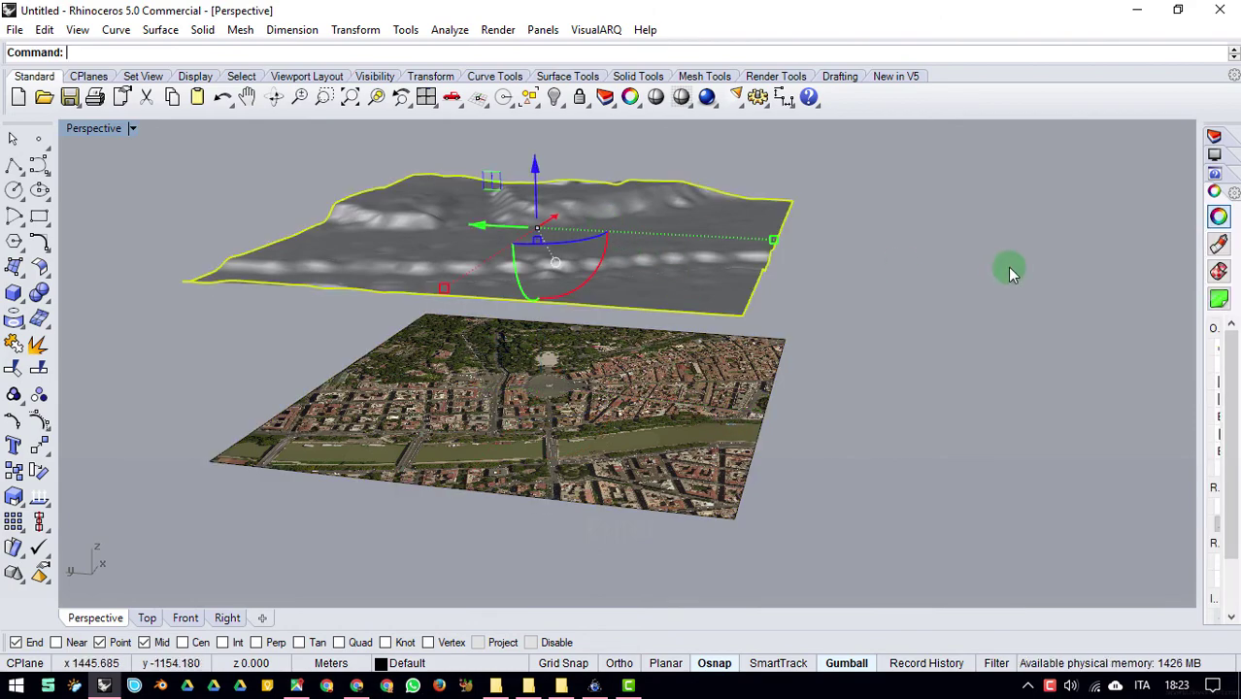
{"action": "right_click_drag", "start_coordinate": [797, 231], "coordinate": [868, 245]}
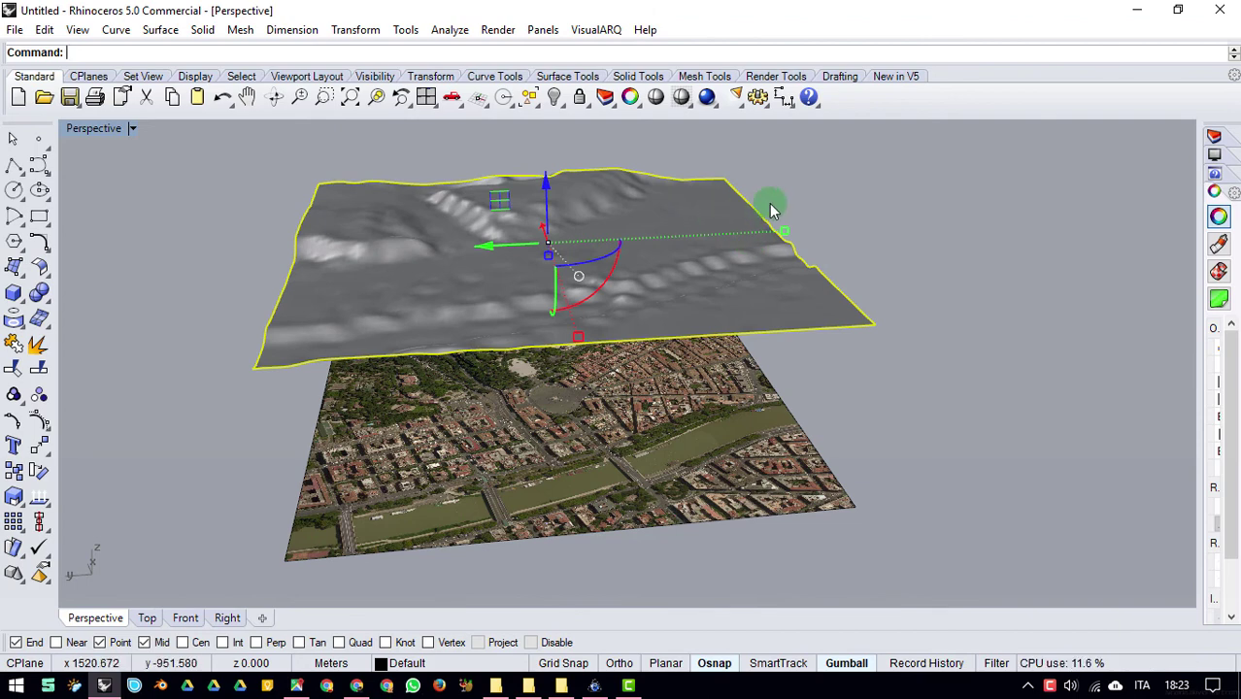
{"action": "left_click", "coordinate": [665, 390]}
{"action": "left_click", "coordinate": [685, 245]}
{"action": "left_click", "coordinate": [954, 352]}
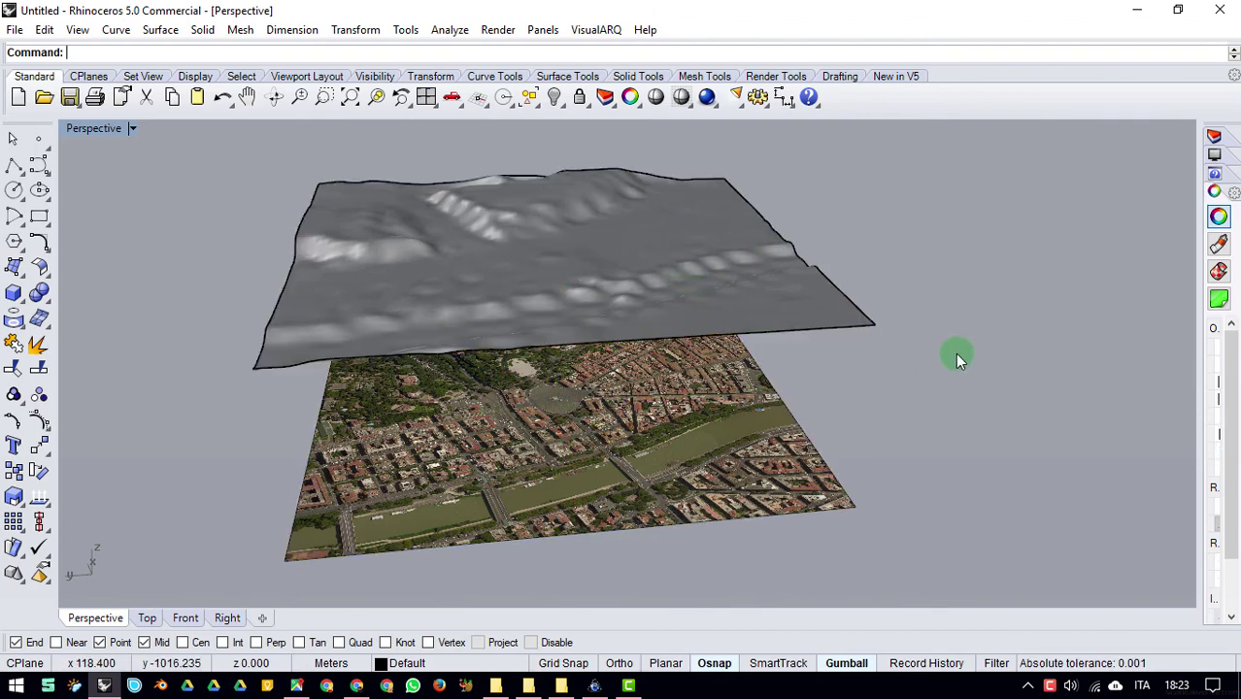
{"action": "right_click_drag", "start_coordinate": [933, 323], "coordinate": [572, 301]}
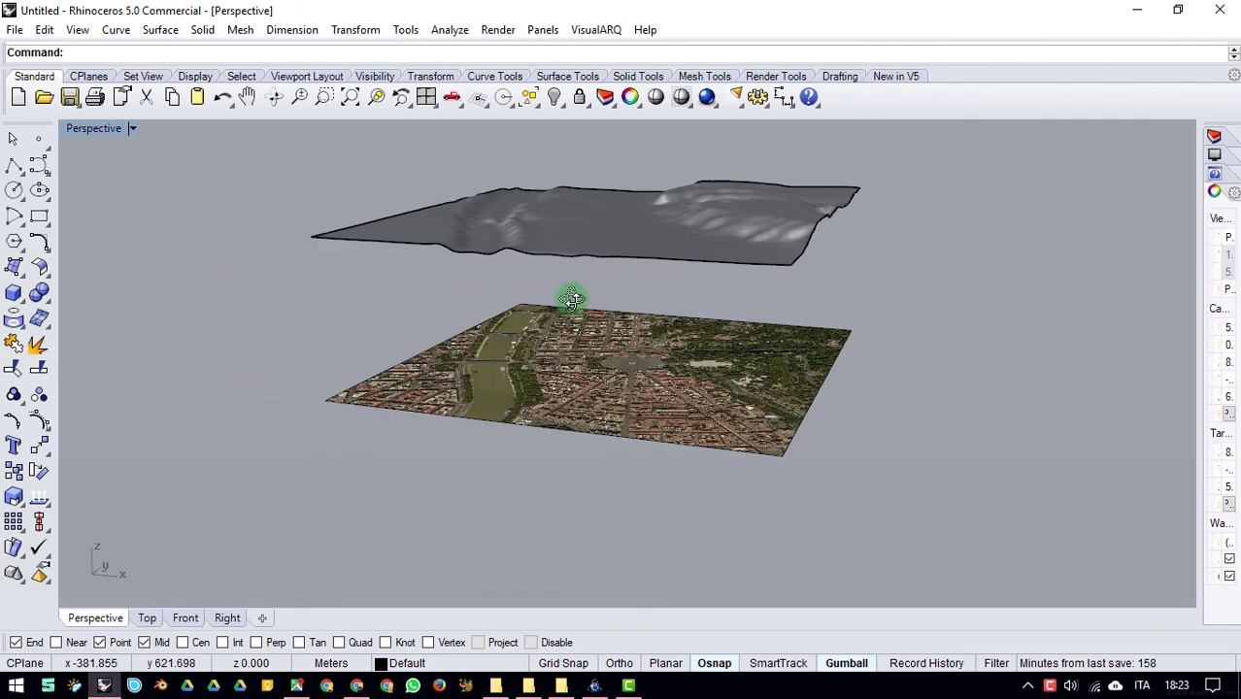
{"action": "key", "text": "shift"}
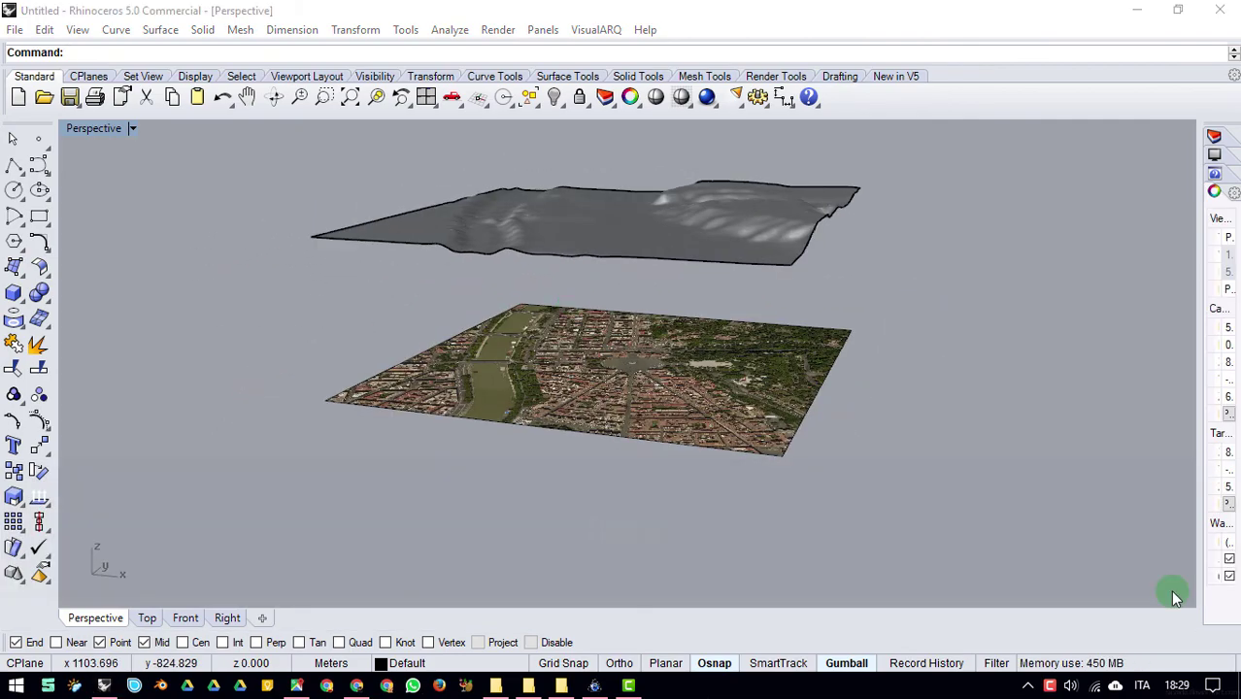
{"action": "right_click_drag", "start_coordinate": [938, 353], "coordinate": [442, 445]}
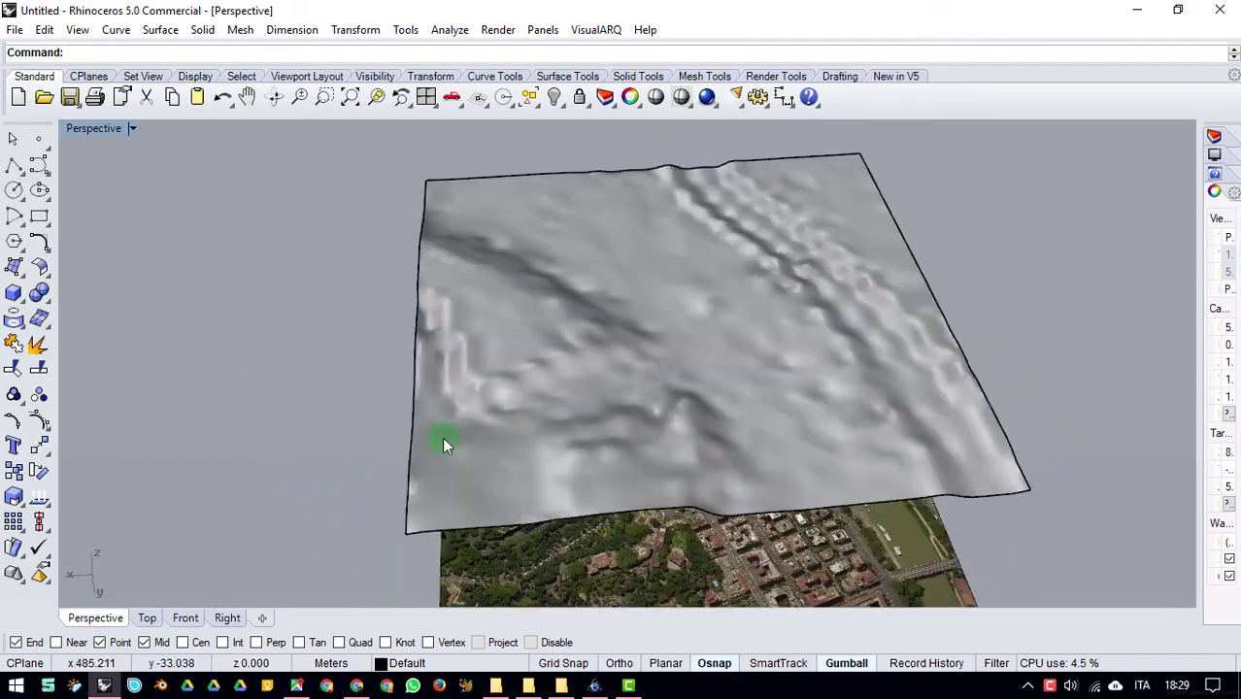
{"action": "scroll", "coordinate": [427, 398], "scroll_direction": "down", "scroll_amount": 5}
{"action": "right_click_drag", "start_coordinate": [410, 352], "coordinate": [745, 310]}
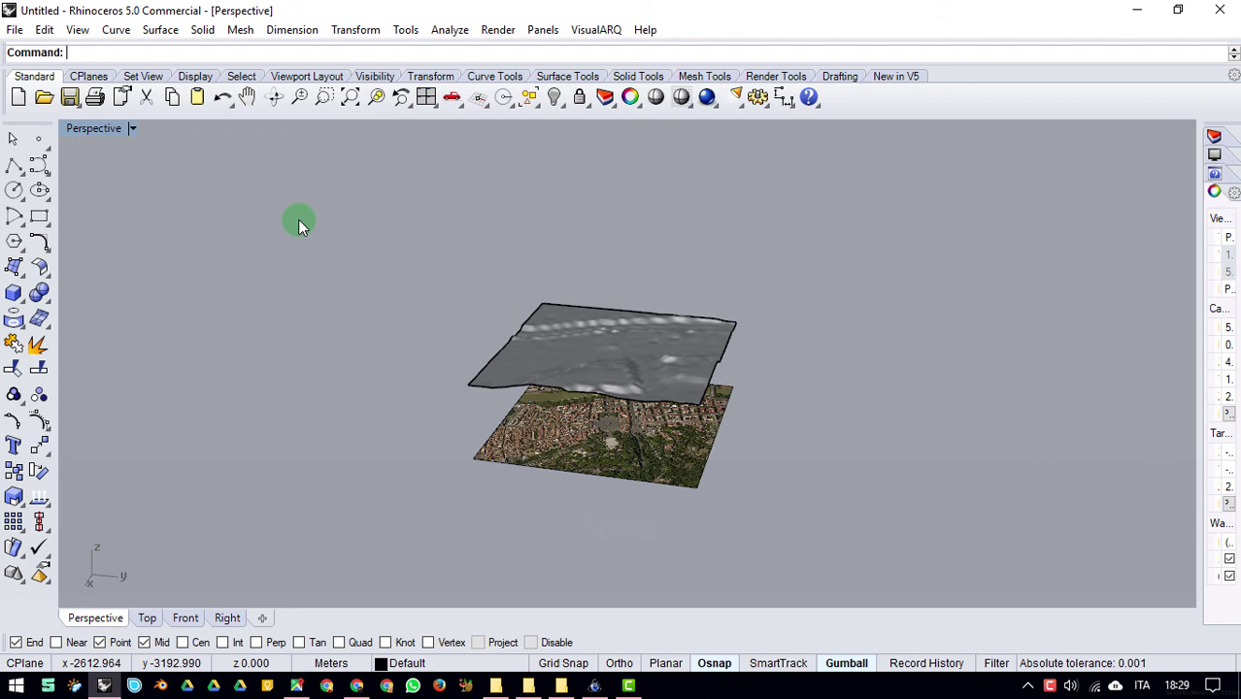
{"action": "left_click", "coordinate": [13, 165]}
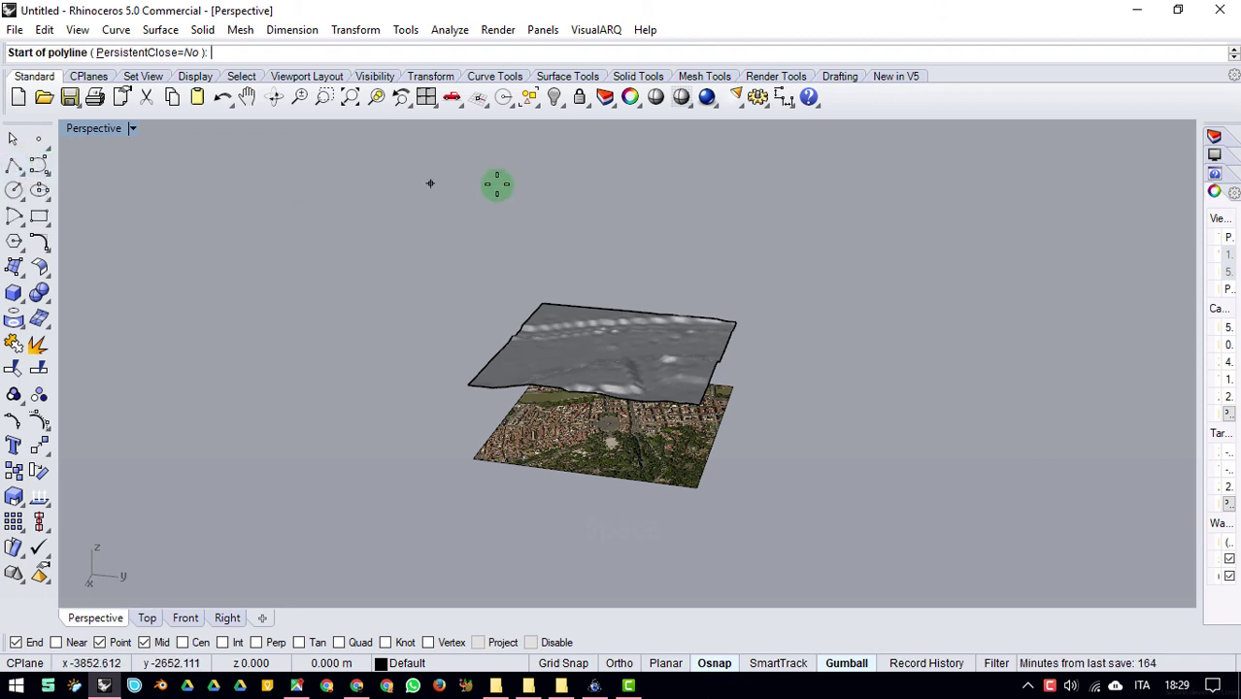
{"action": "left_click", "coordinate": [542, 305]}
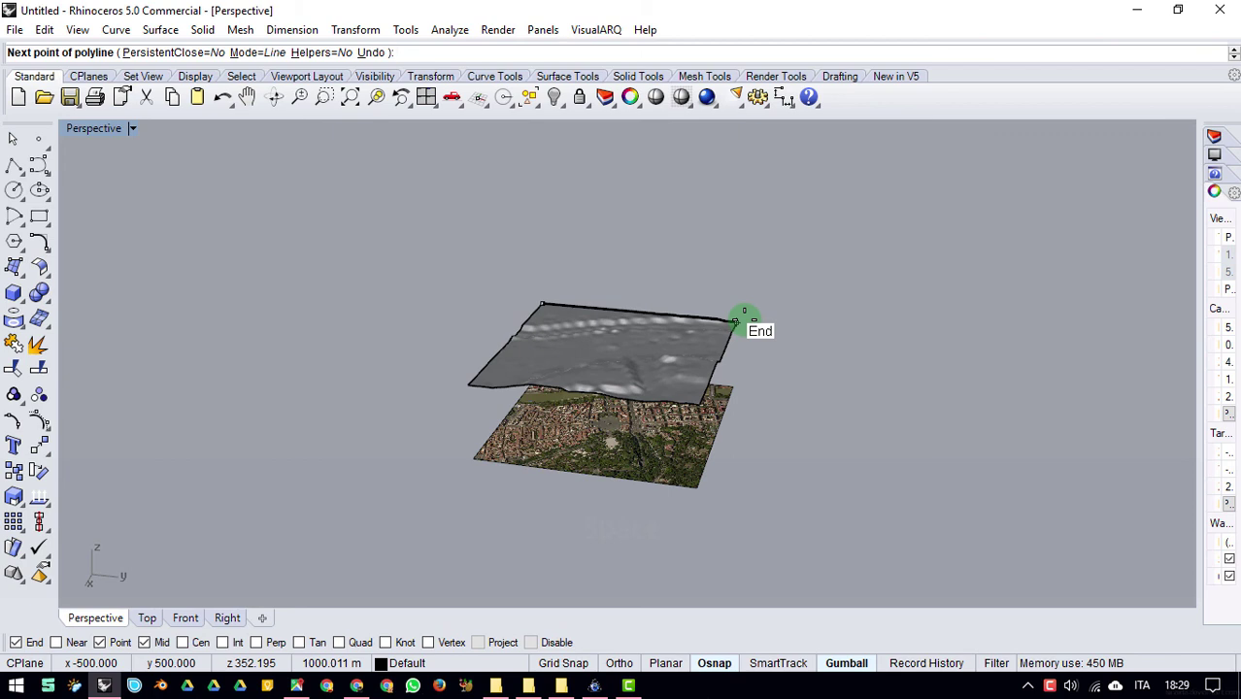
{"action": "left_click", "coordinate": [735, 320]}
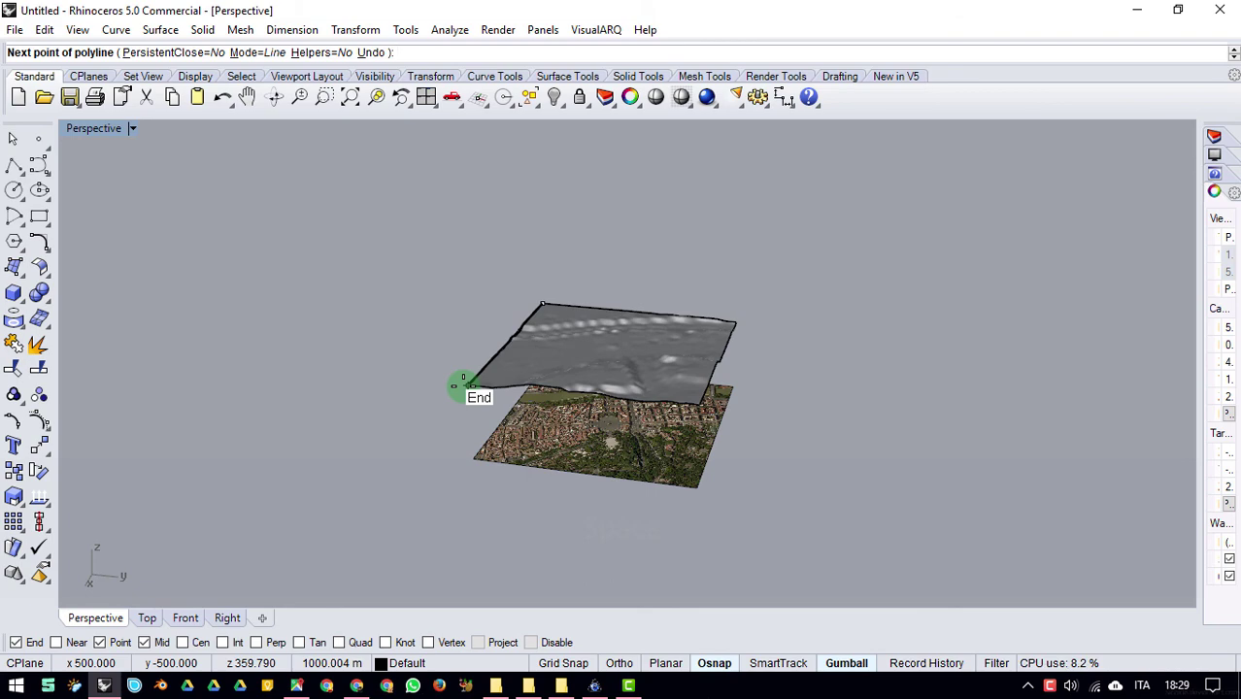
{"action": "right_click", "coordinate": [461, 246]}
{"action": "right_click_drag", "start_coordinate": [684, 216], "coordinate": [874, 277]}
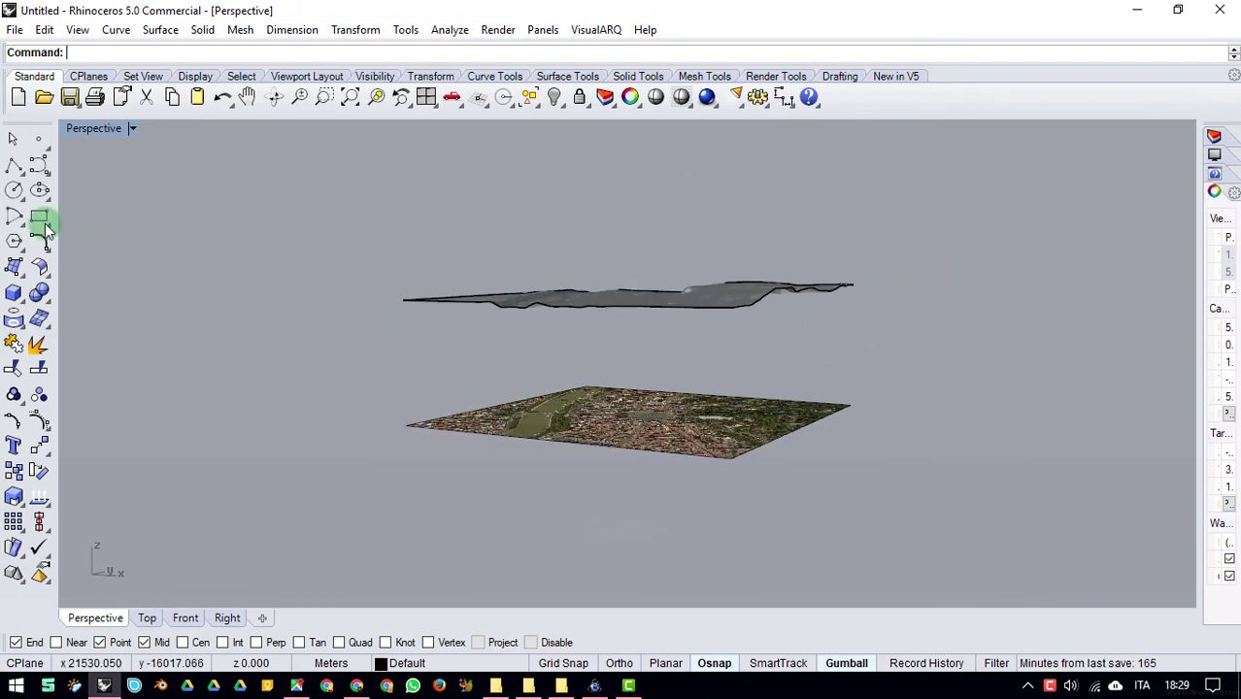
{"action": "left_click", "coordinate": [9, 169]}
{"action": "left_click", "coordinate": [142, 176]}
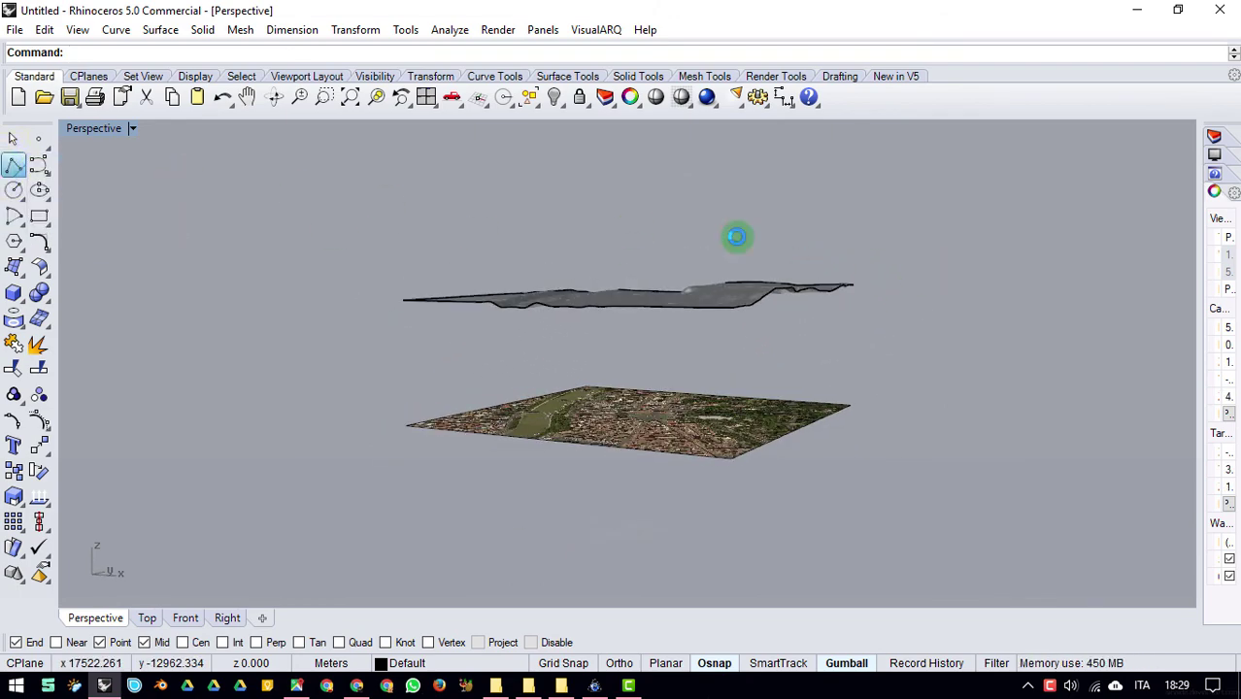
{"action": "right_click_drag", "start_coordinate": [817, 244], "coordinate": [740, 279]}
{"action": "right_click", "coordinate": [936, 255]}
{"action": "right_click", "coordinate": [740, 279]}
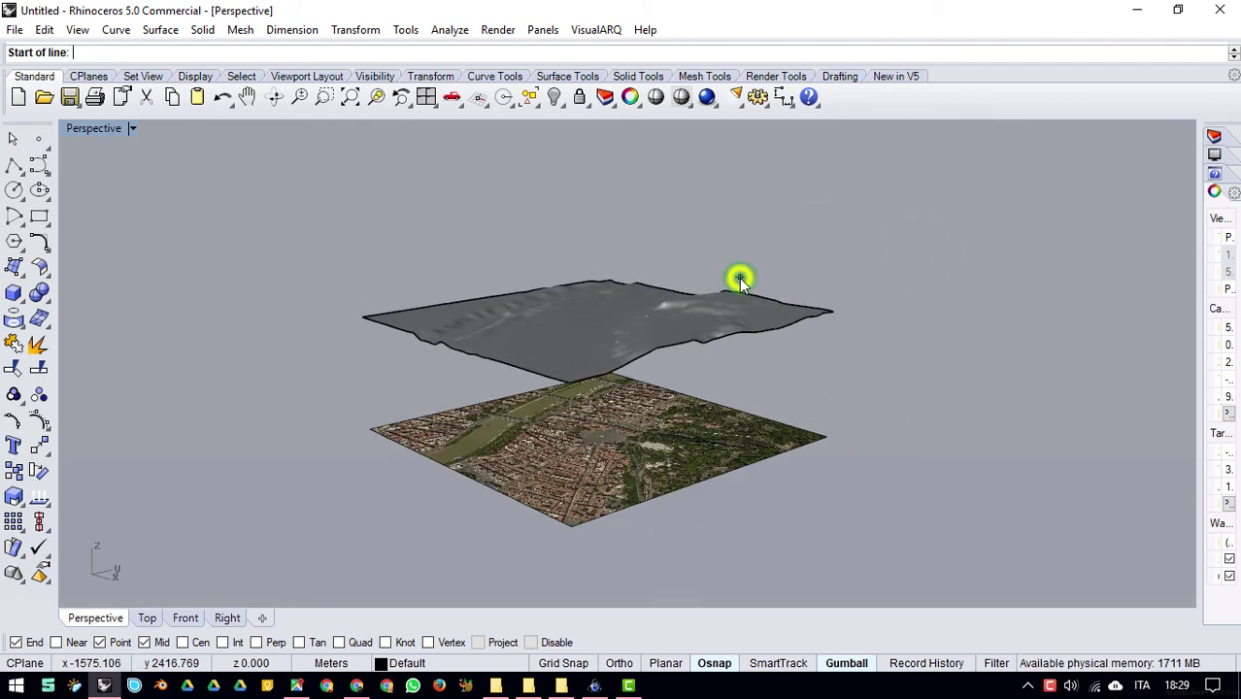
Step: Create a BoundingBox around the terrain mesh with World coordinates and Solids output
{"action": "left_click", "coordinate": [690, 305]}
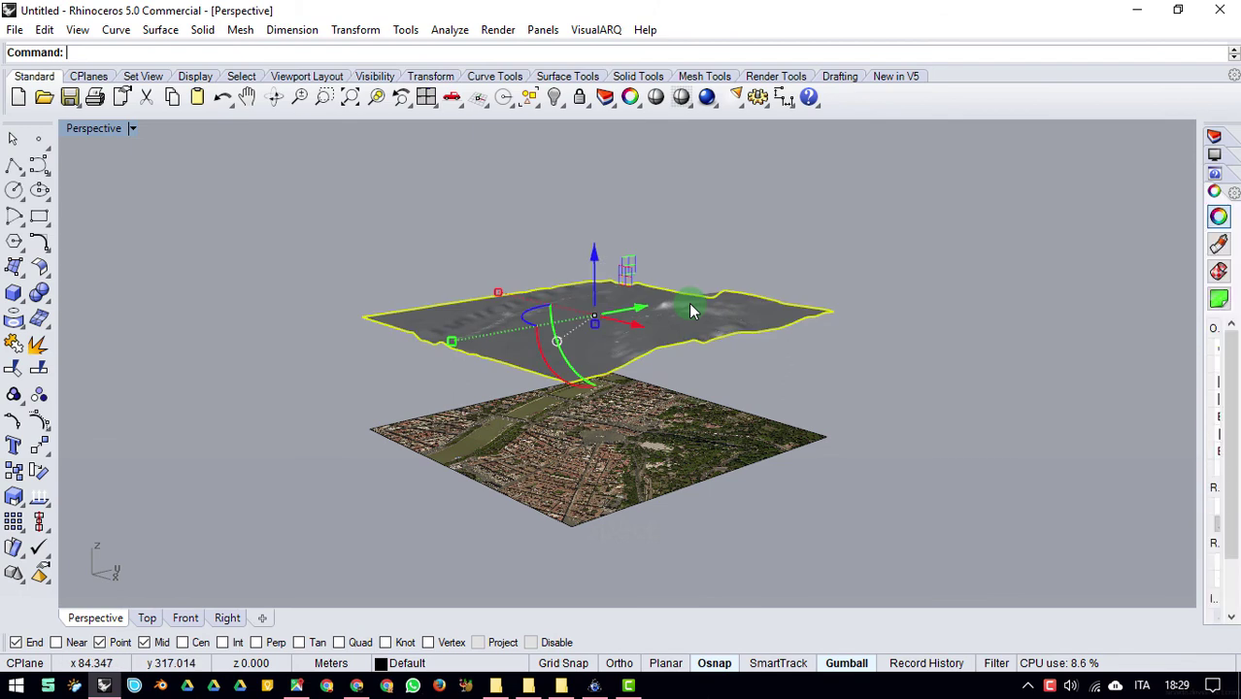
{"action": "type", "text": "BoundingBox"}
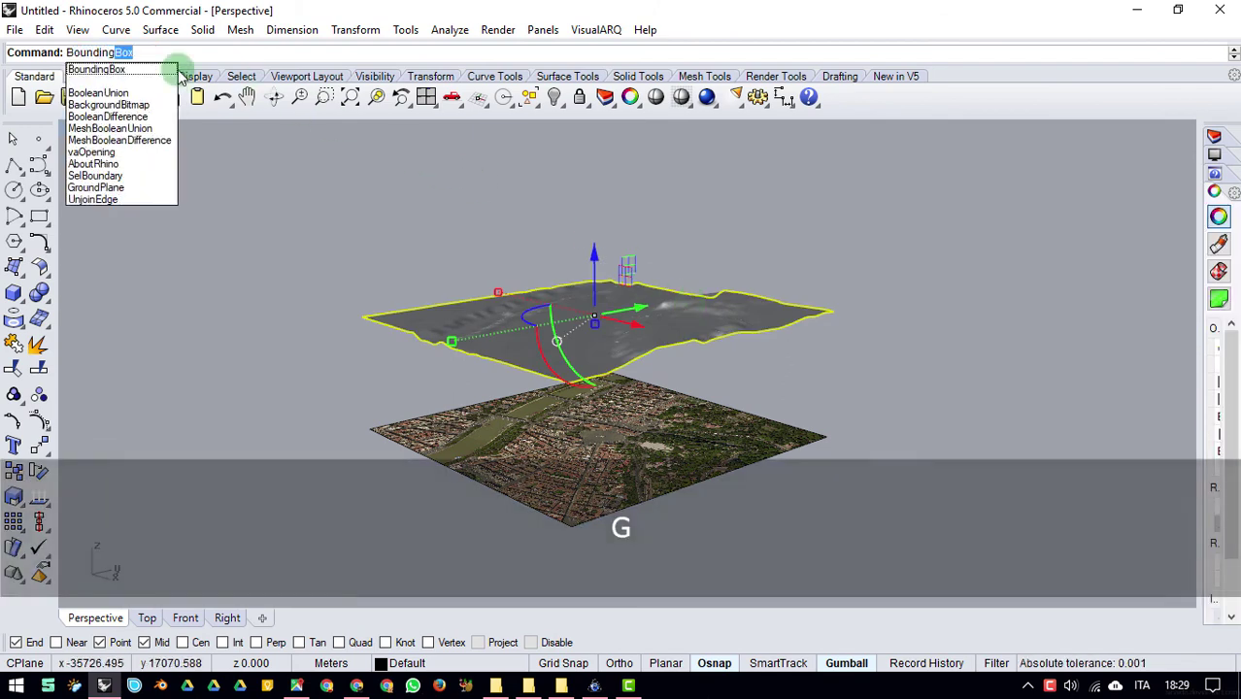
{"action": "left_click", "coordinate": [132, 69]}
{"action": "right_click", "coordinate": [422, 204]}
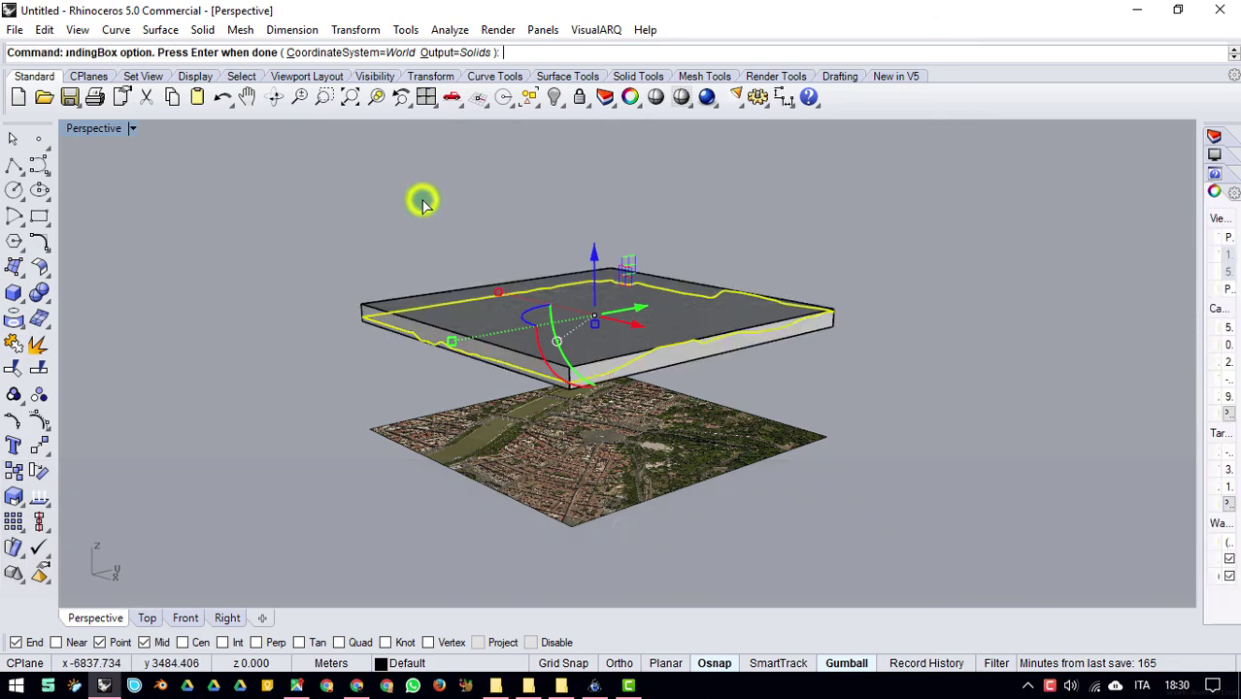
Step: Draw a vertical polyline along one corner edge of the bounding box, snapped from its lower to its upper corner
{"action": "right_click_drag", "start_coordinate": [888, 202], "coordinate": [865, 241]}
{"action": "right_click_drag", "start_coordinate": [759, 255], "coordinate": [885, 300]}
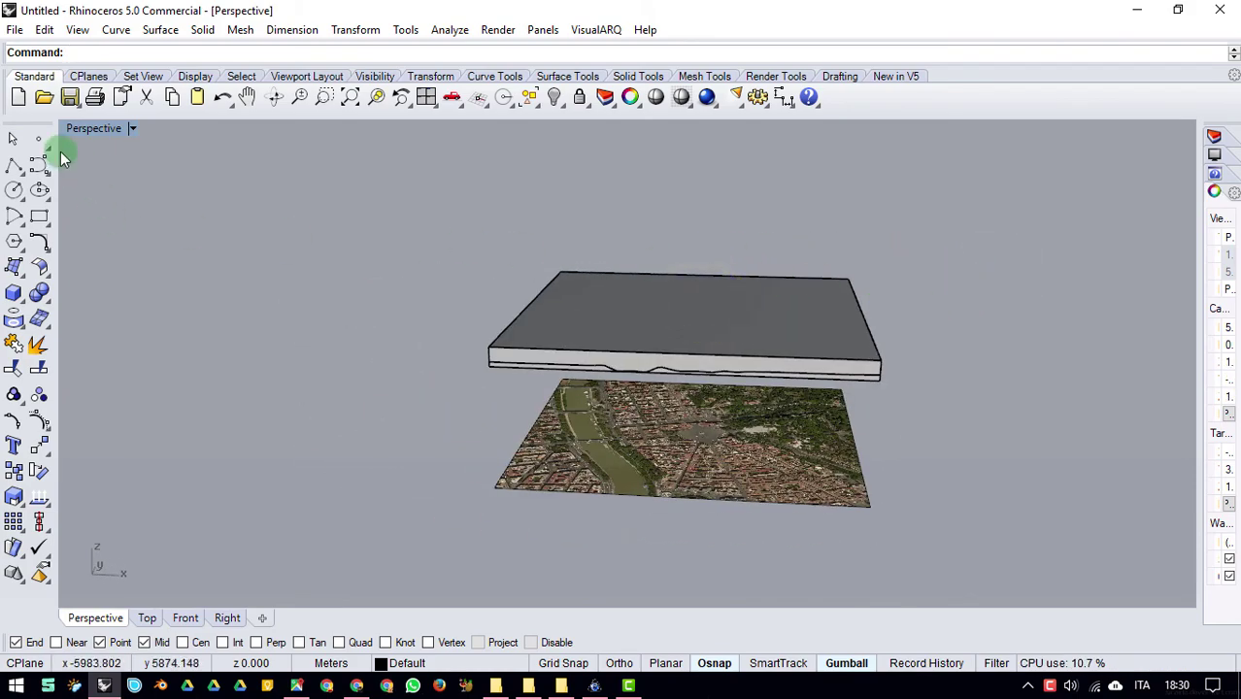
{"action": "left_click", "coordinate": [15, 165]}
{"action": "scroll", "coordinate": [906, 352], "scroll_direction": "up", "scroll_amount": 5}
{"action": "left_click", "coordinate": [859, 454]}
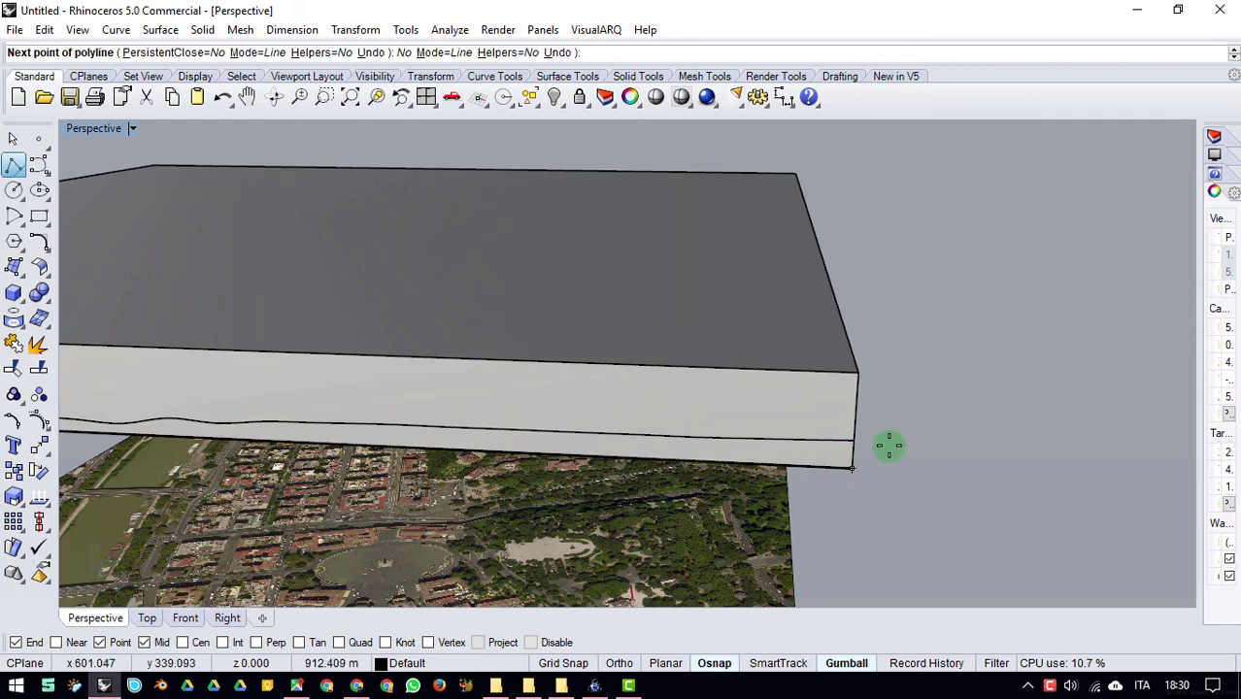
{"action": "left_click", "coordinate": [858, 370]}
{"action": "key", "text": "Return"}
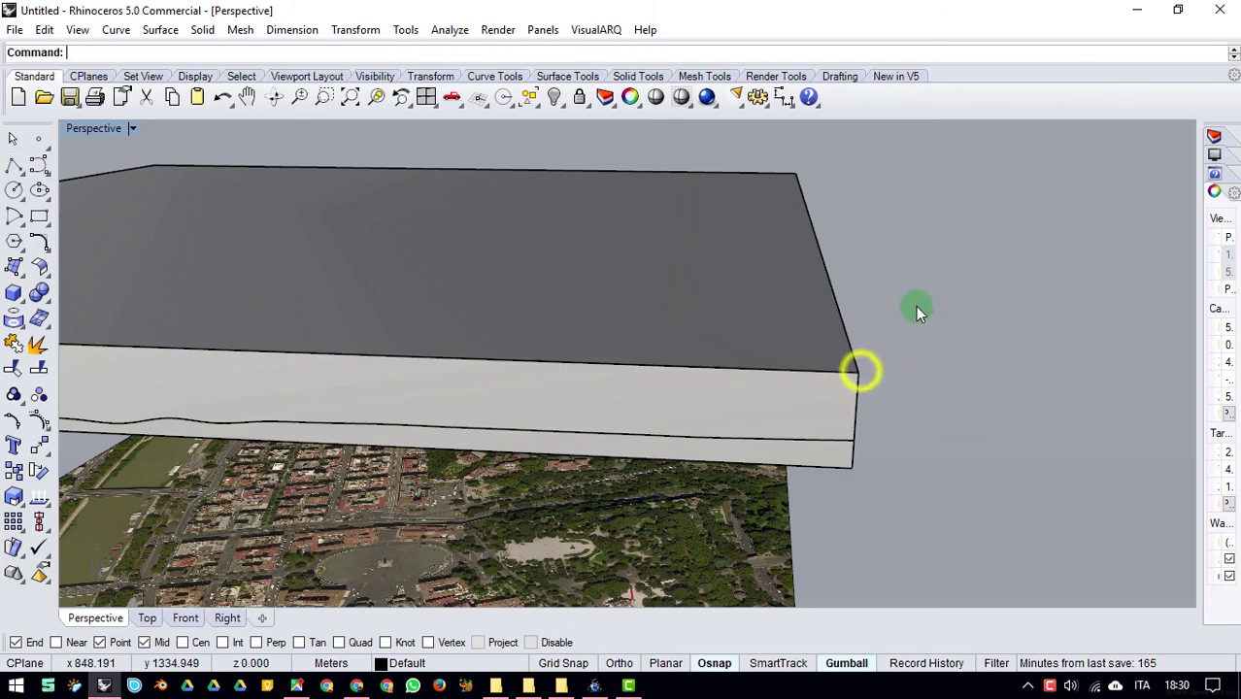
{"action": "scroll", "coordinate": [903, 296], "scroll_direction": "down", "scroll_amount": 5}
{"action": "right_click_drag", "start_coordinate": [925, 283], "coordinate": [964, 288]}
{"action": "left_click", "coordinate": [15, 164]}
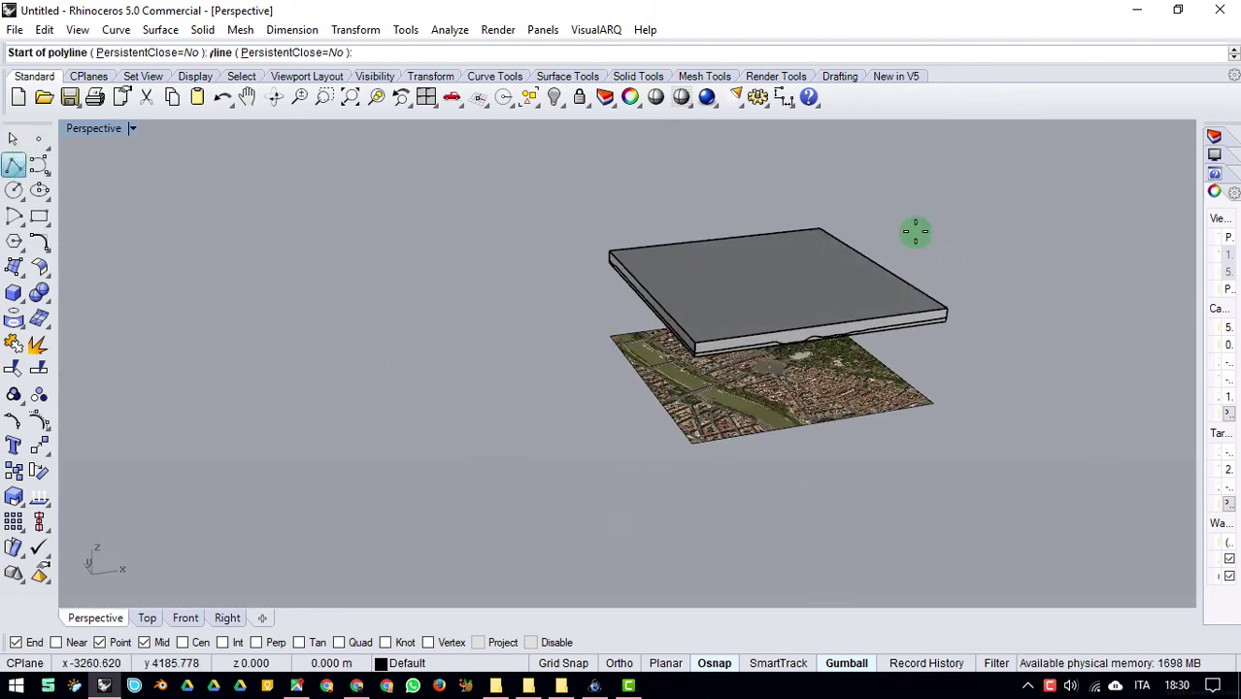
{"action": "scroll", "coordinate": [961, 335], "scroll_direction": "up", "scroll_amount": 8}
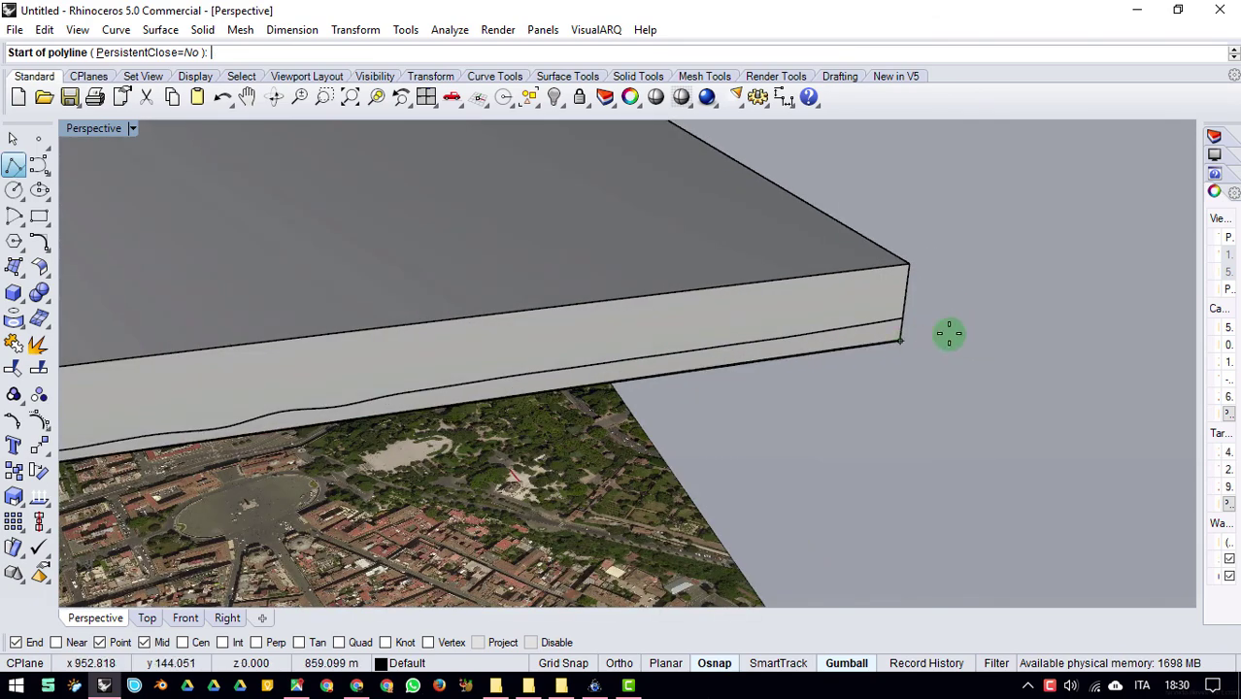
{"action": "left_click", "coordinate": [903, 340]}
{"action": "left_click", "coordinate": [909, 262]}
{"action": "right_click", "coordinate": [911, 263]}
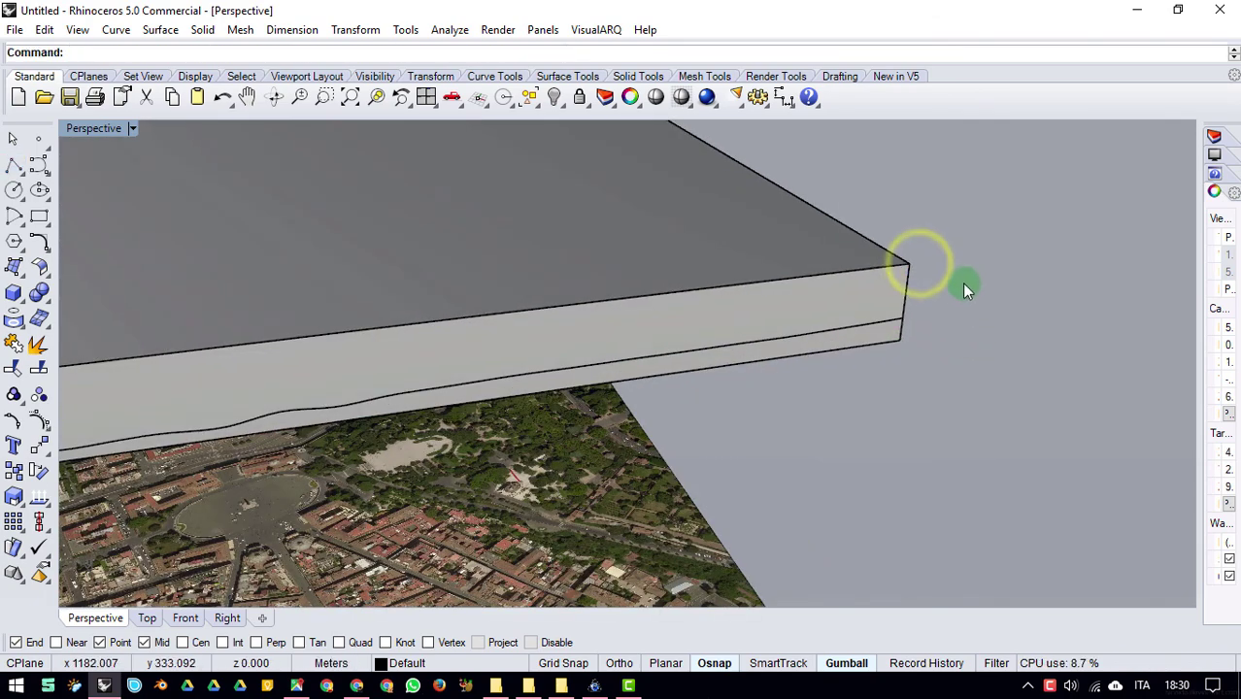
Step: Delete the bounding box solid, keeping the terrain mesh and the vertical corner line
{"action": "scroll", "coordinate": [961, 282], "scroll_direction": "down", "scroll_amount": 8}
{"action": "left_click", "coordinate": [874, 270]}
{"action": "key", "text": "Delete"}
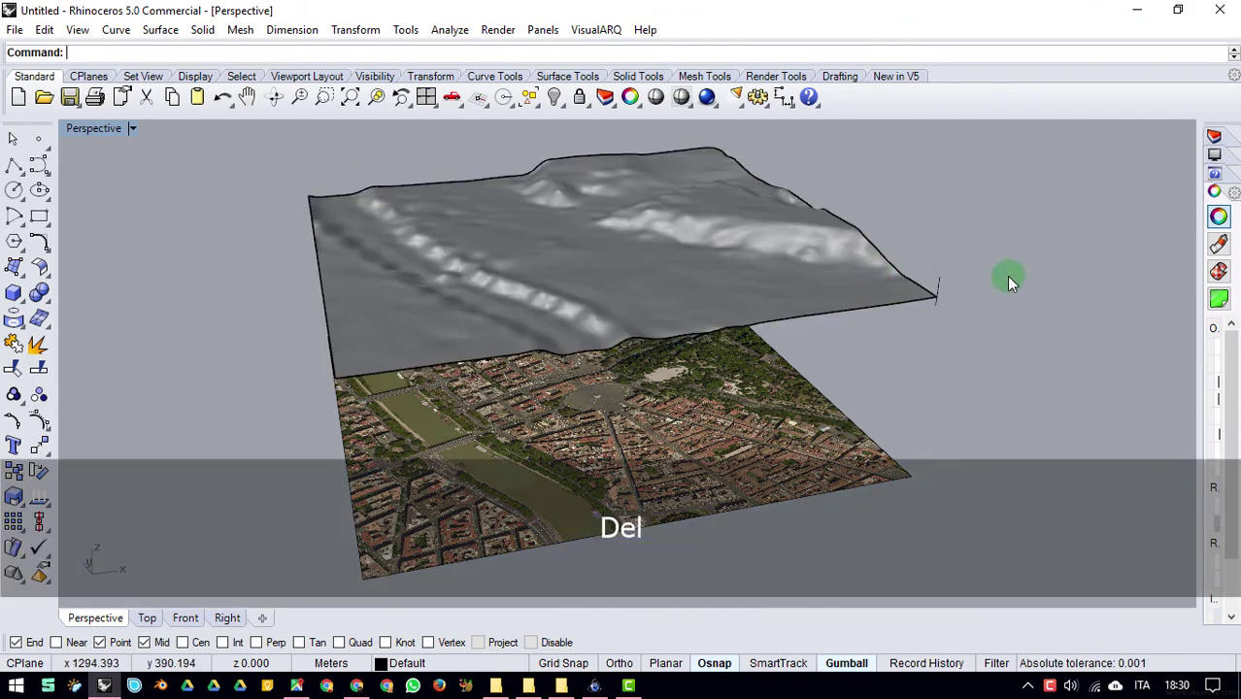
Step: Generate contour lines on the terrain mesh at 5 m spacing, using the vertical corner line's lower and upper ends as the contour direction
{"action": "right_click_drag", "start_coordinate": [1025, 276], "coordinate": [981, 247]}
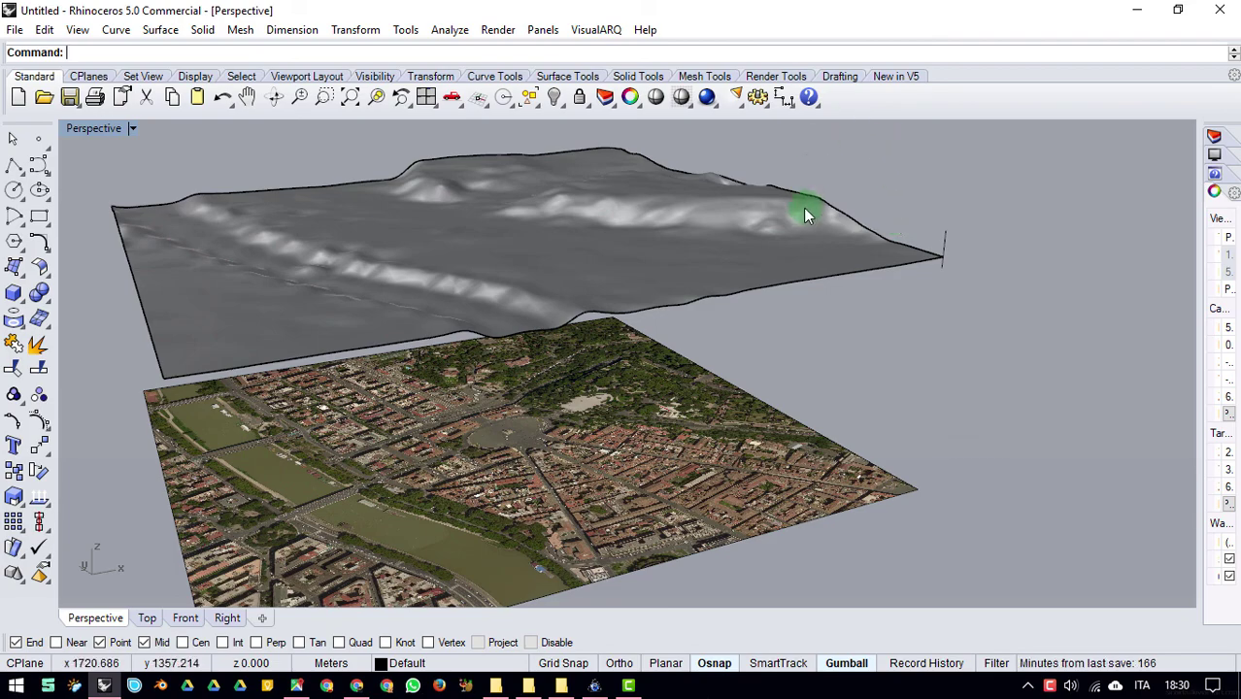
{"action": "right_click_drag", "start_coordinate": [795, 214], "coordinate": [966, 208]}
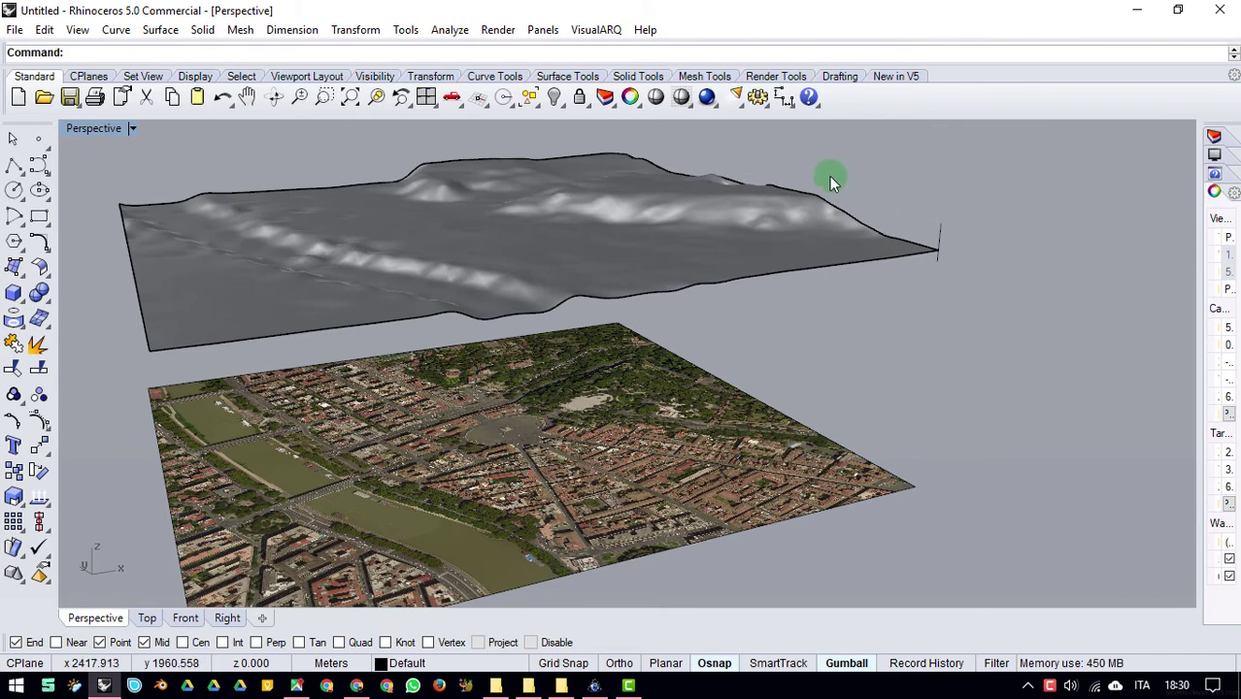
{"action": "left_click", "coordinate": [14, 319]}
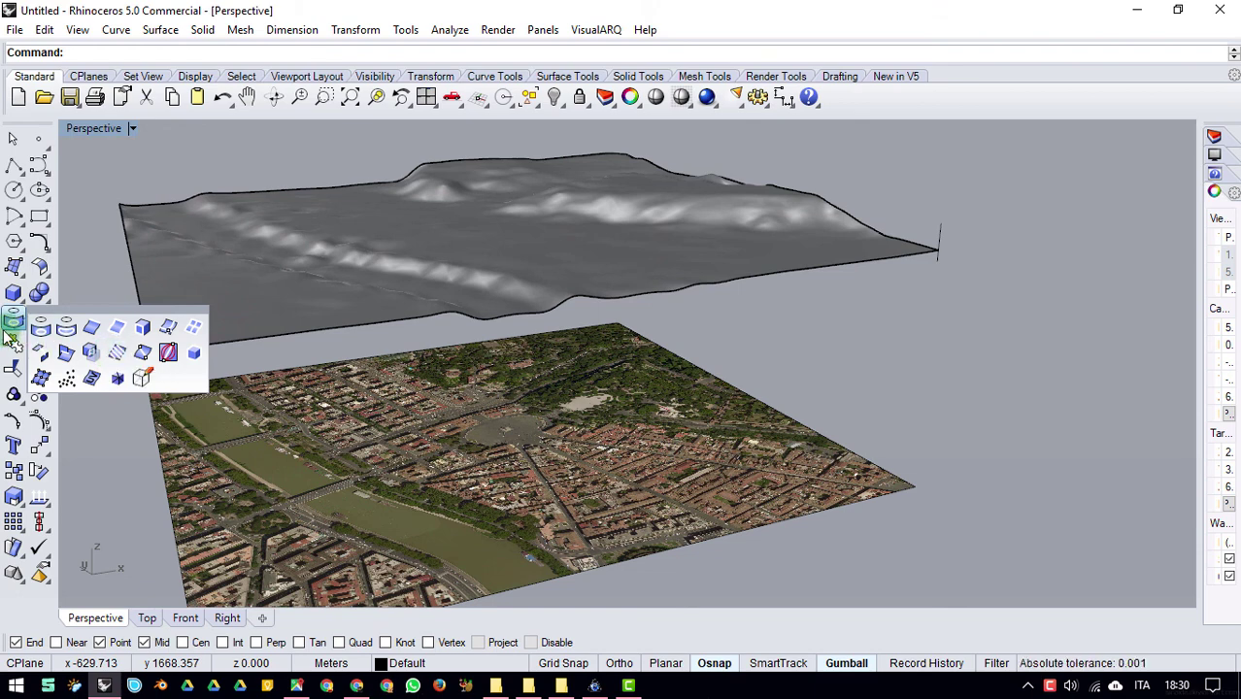
{"action": "left_click", "coordinate": [118, 353]}
{"action": "scroll", "coordinate": [942, 208], "scroll_direction": "up", "scroll_amount": 5}
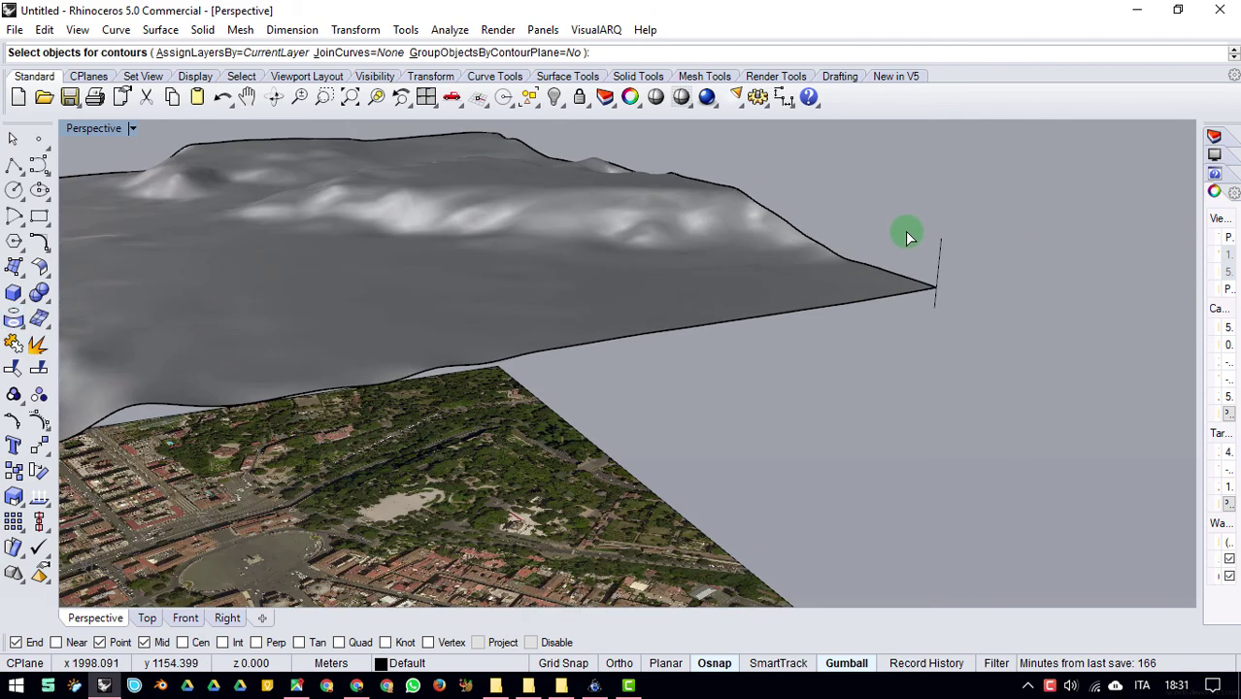
{"action": "left_click", "coordinate": [747, 218]}
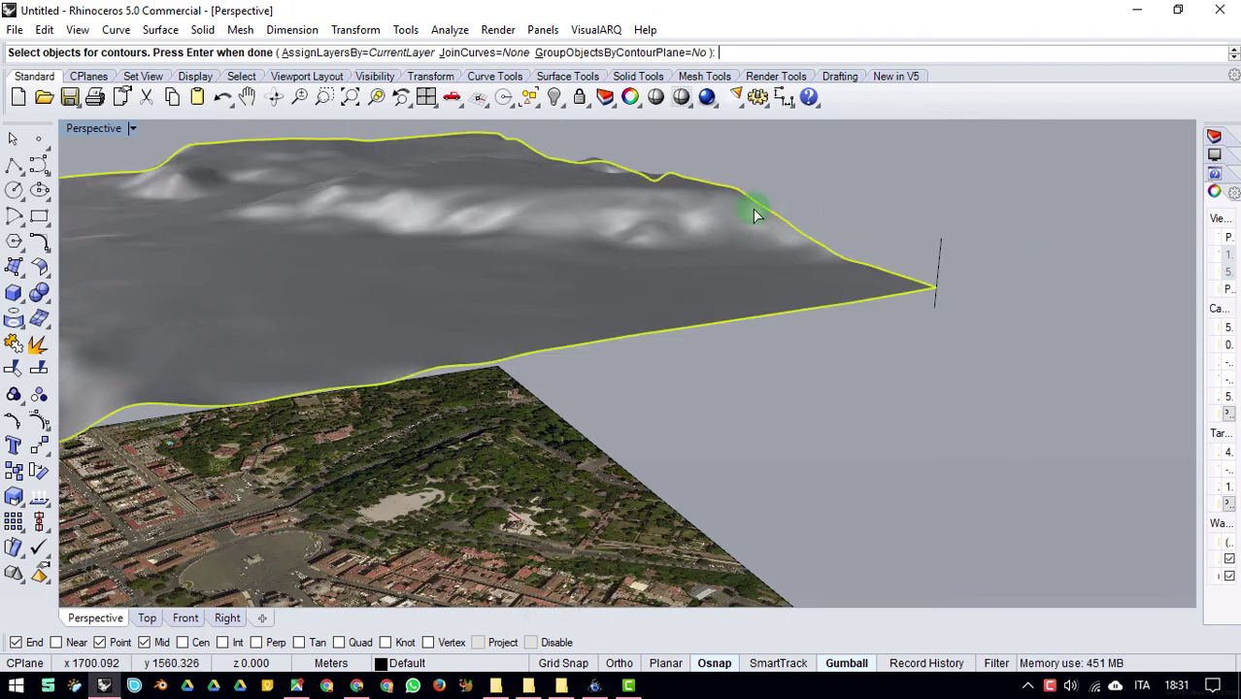
{"action": "right_click", "coordinate": [782, 190]}
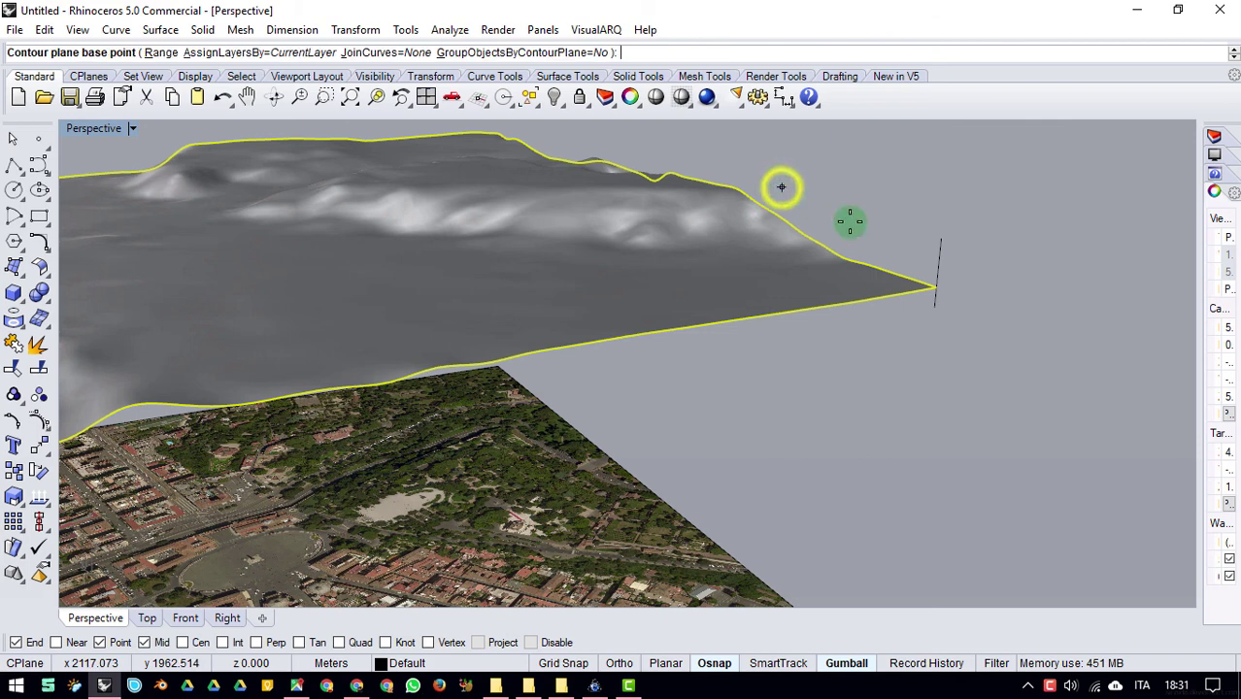
{"action": "left_click", "coordinate": [934, 307]}
{"action": "left_click", "coordinate": [941, 234]}
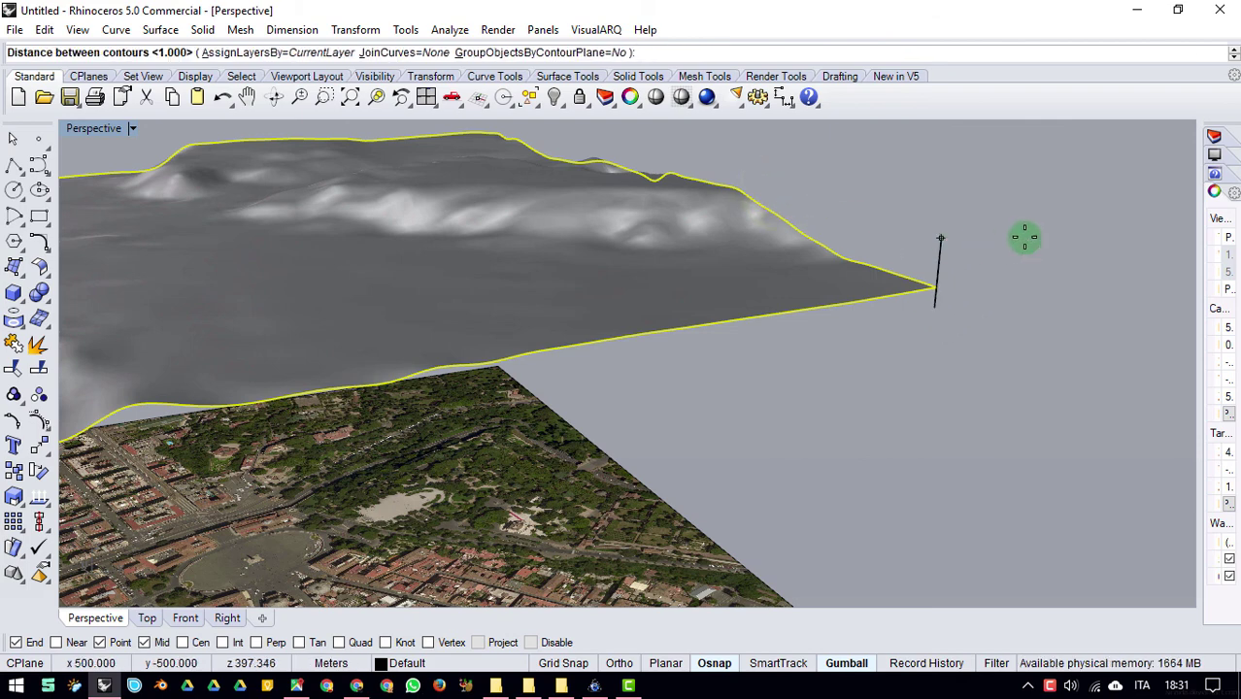
{"action": "type", "text": "5"}
{"action": "key", "text": "Return"}
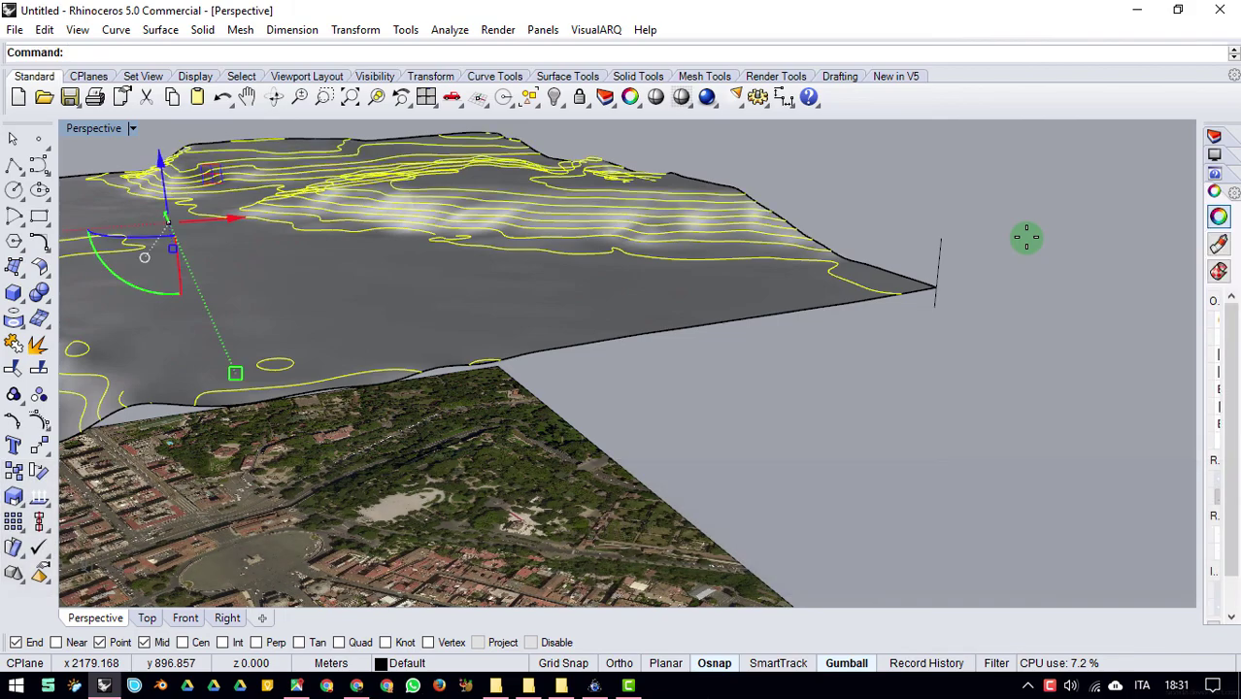
{"action": "right_click_drag", "start_coordinate": [803, 179], "coordinate": [886, 272]}
{"action": "scroll", "coordinate": [661, 309], "scroll_direction": "down", "scroll_amount": 5}
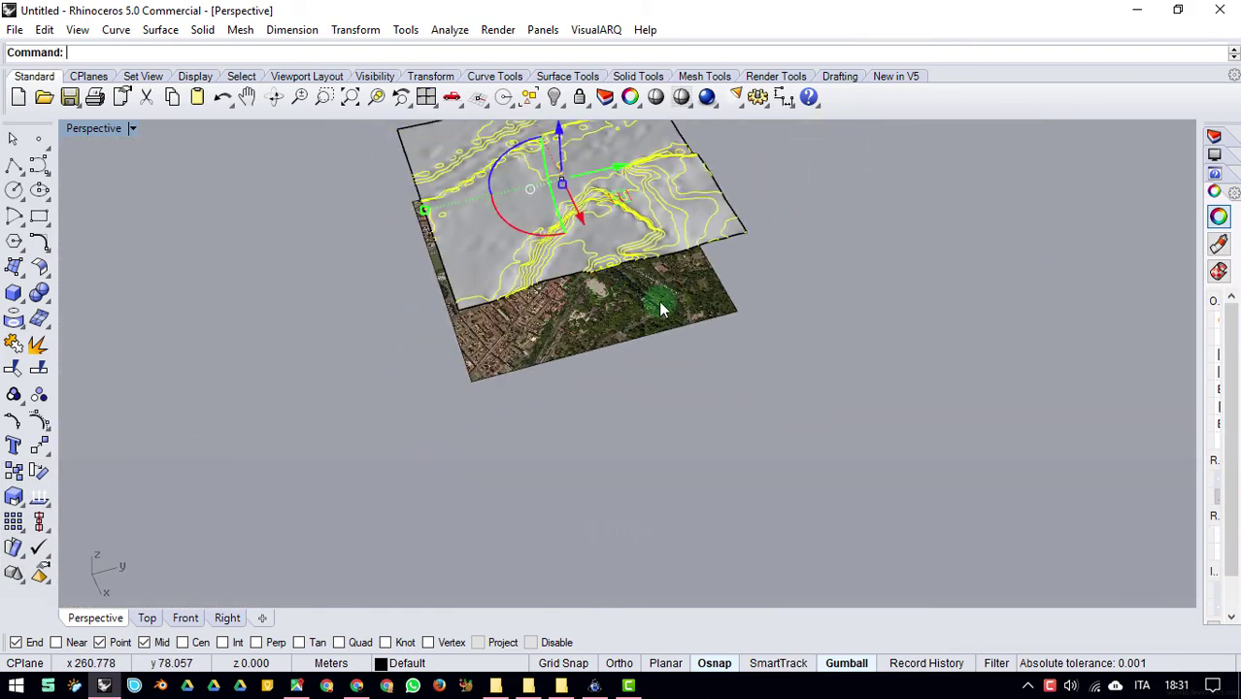
{"action": "right_click_drag", "start_coordinate": [693, 291], "coordinate": [845, 276]}
{"action": "key", "text": "Escape"}
{"action": "right_click_drag", "start_coordinate": [484, 263], "coordinate": [407, 277]}
{"action": "left_click", "coordinate": [639, 371]}
{"action": "key", "text": "Delete"}
{"action": "key", "text": "ctrl+z"}
{"action": "key", "text": "Escape"}
Step: Delete the vertical reference line at the terrain's corner, keeping the mesh and its contour lines
{"action": "right_click_drag", "start_coordinate": [860, 281], "coordinate": [933, 208]}
{"action": "right_click_drag", "start_coordinate": [845, 194], "coordinate": [620, 233]}
{"action": "left_click", "coordinate": [881, 273]}
{"action": "key", "text": "Delete"}
{"action": "scroll", "coordinate": [851, 253], "scroll_direction": "down", "scroll_amount": 5}
{"action": "right_click_drag", "start_coordinate": [851, 254], "coordinate": [748, 238]}
{"action": "scroll", "coordinate": [1046, 345], "scroll_direction": "up", "scroll_amount": 3}
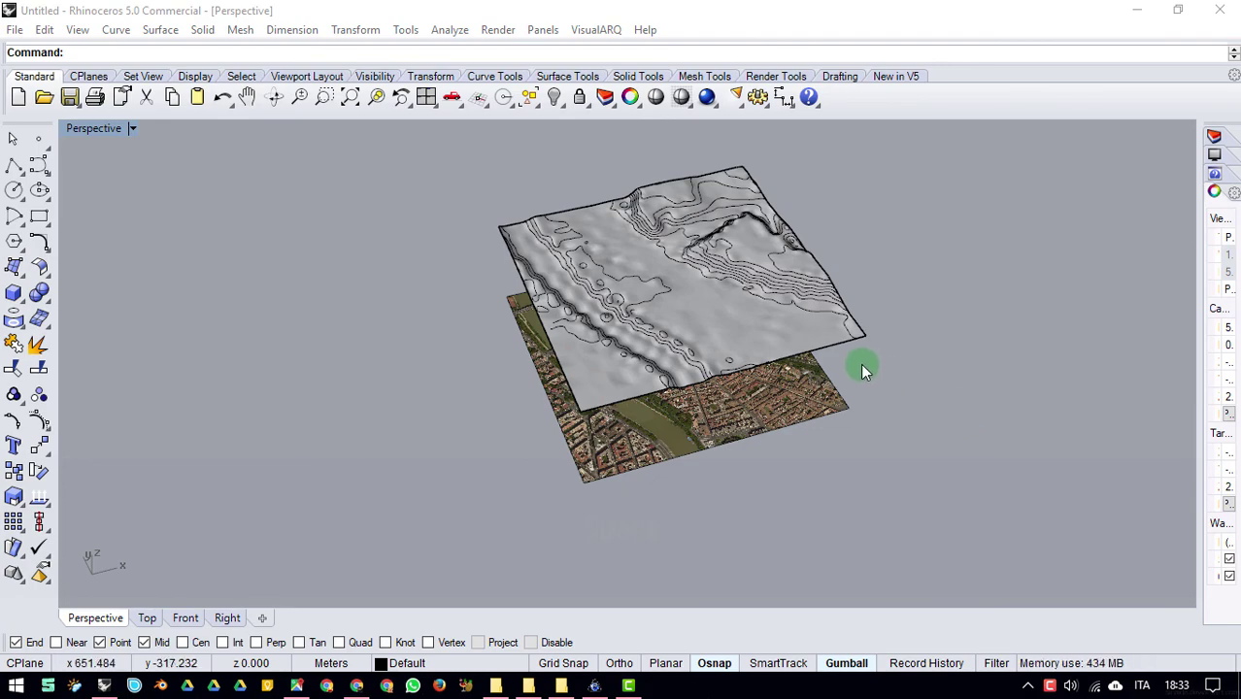
Step: Select the satellite picture and the contoured terrain mesh in turn to compare how they line up from several angles
{"action": "right_click_drag", "start_coordinate": [861, 370], "coordinate": [812, 476]}
{"action": "scroll", "coordinate": [812, 477], "scroll_direction": "up", "scroll_amount": 3}
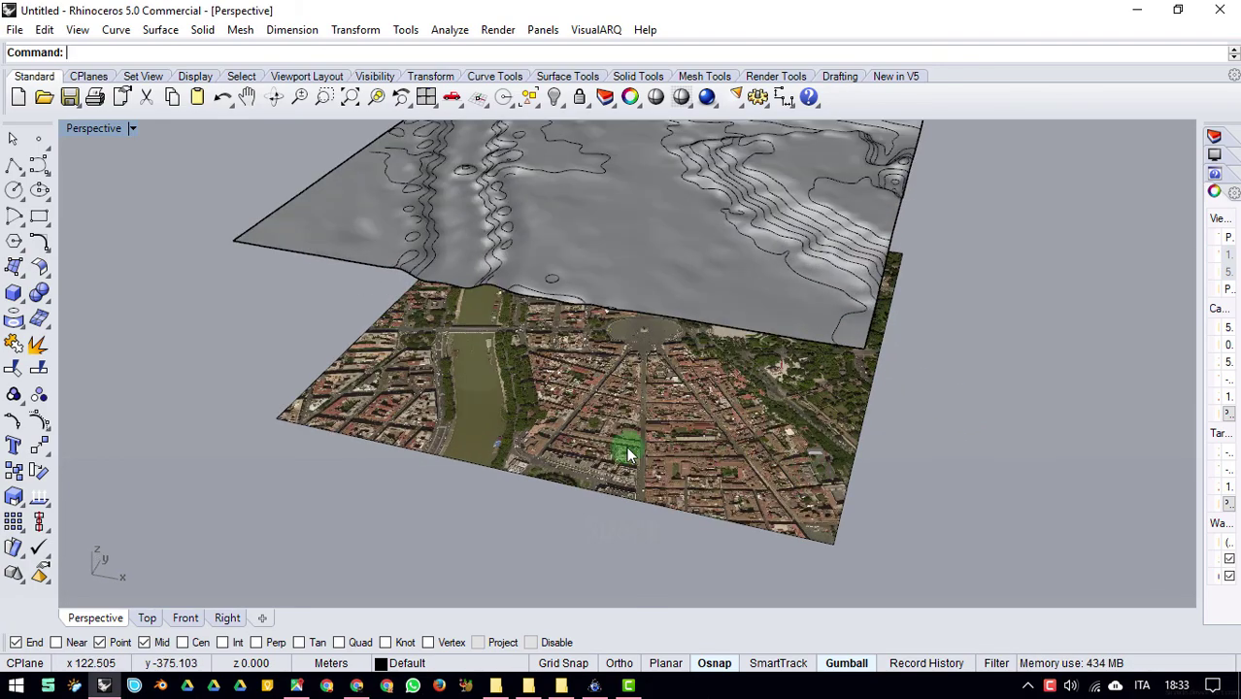
{"action": "left_click", "coordinate": [627, 455]}
{"action": "left_click", "coordinate": [224, 159]}
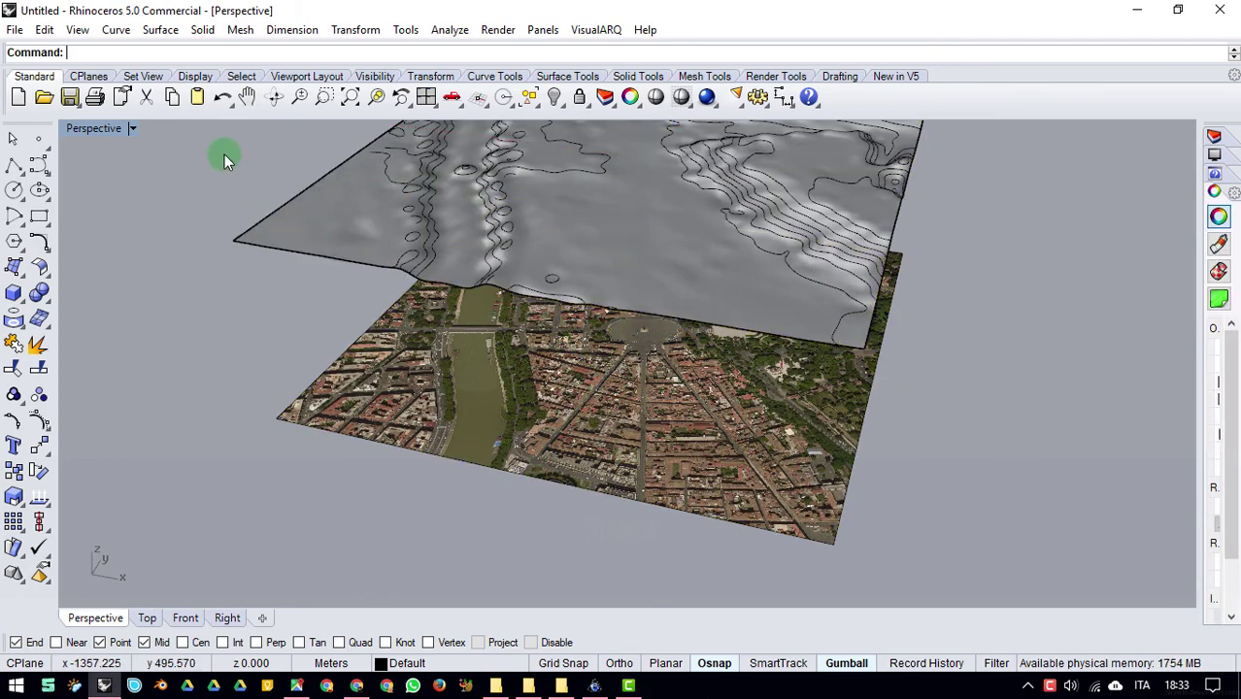
{"action": "right_click_drag", "start_coordinate": [554, 394], "coordinate": [756, 373]}
{"action": "scroll", "coordinate": [751, 380], "scroll_direction": "down", "scroll_amount": 3}
{"action": "left_click", "coordinate": [756, 374]}
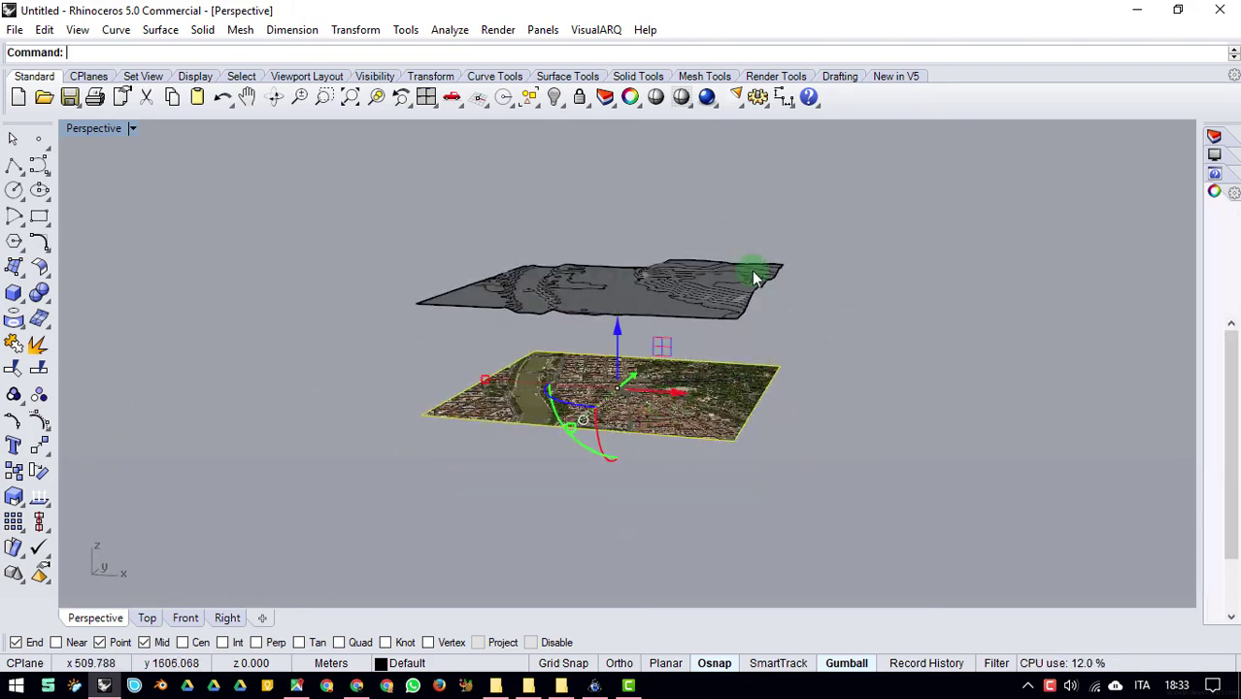
{"action": "right_click_drag", "start_coordinate": [756, 277], "coordinate": [721, 263]}
{"action": "left_click", "coordinate": [614, 241]}
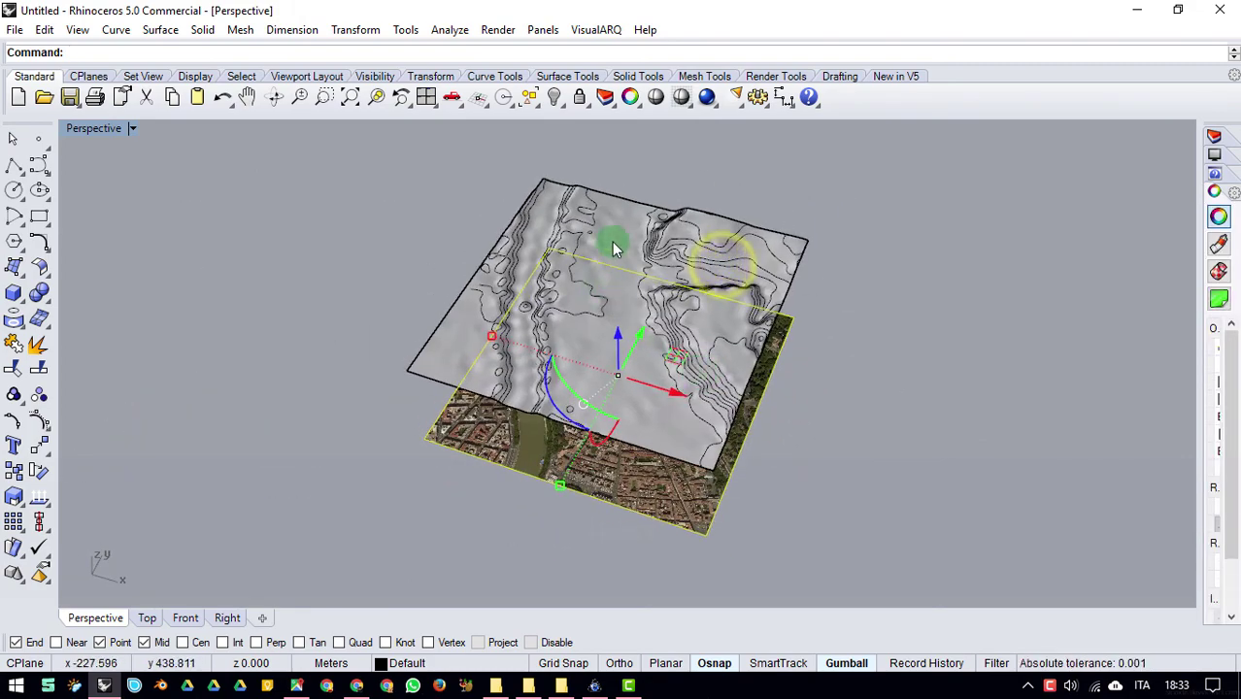
{"action": "left_click", "coordinate": [868, 309]}
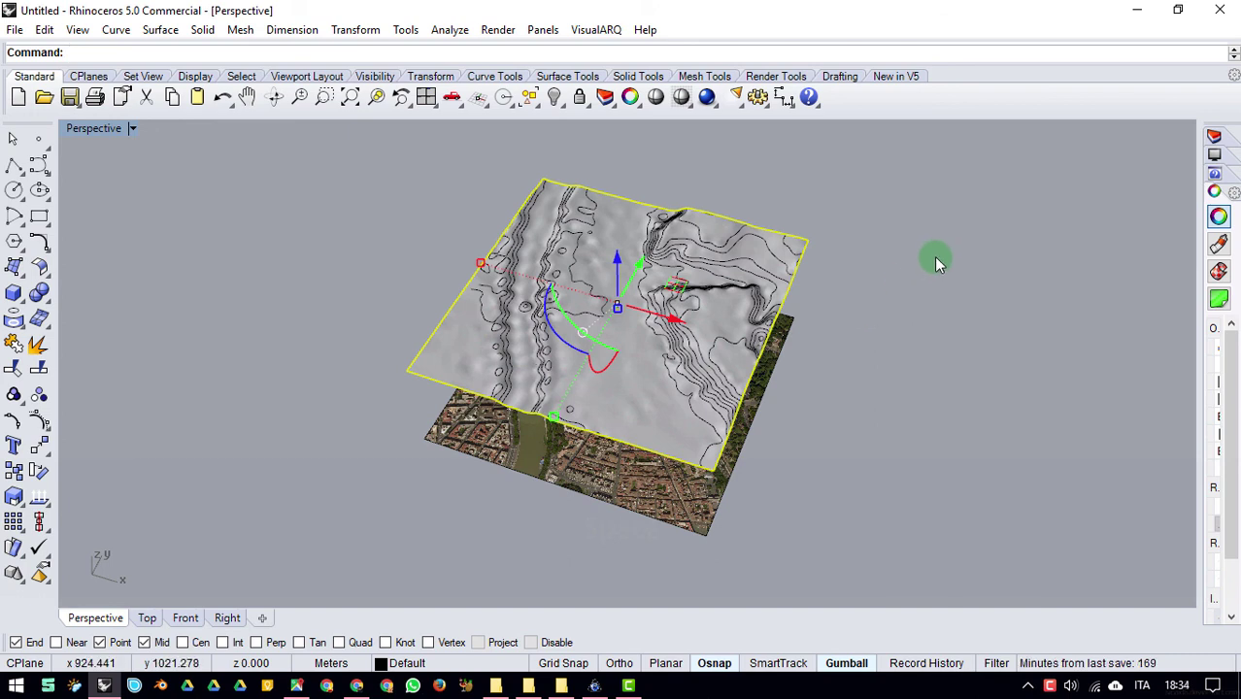
Step: Widen the side panel and show the material settings of the terrain mesh
{"action": "left_click_drag", "start_coordinate": [1199, 266], "coordinate": [1068, 270]}
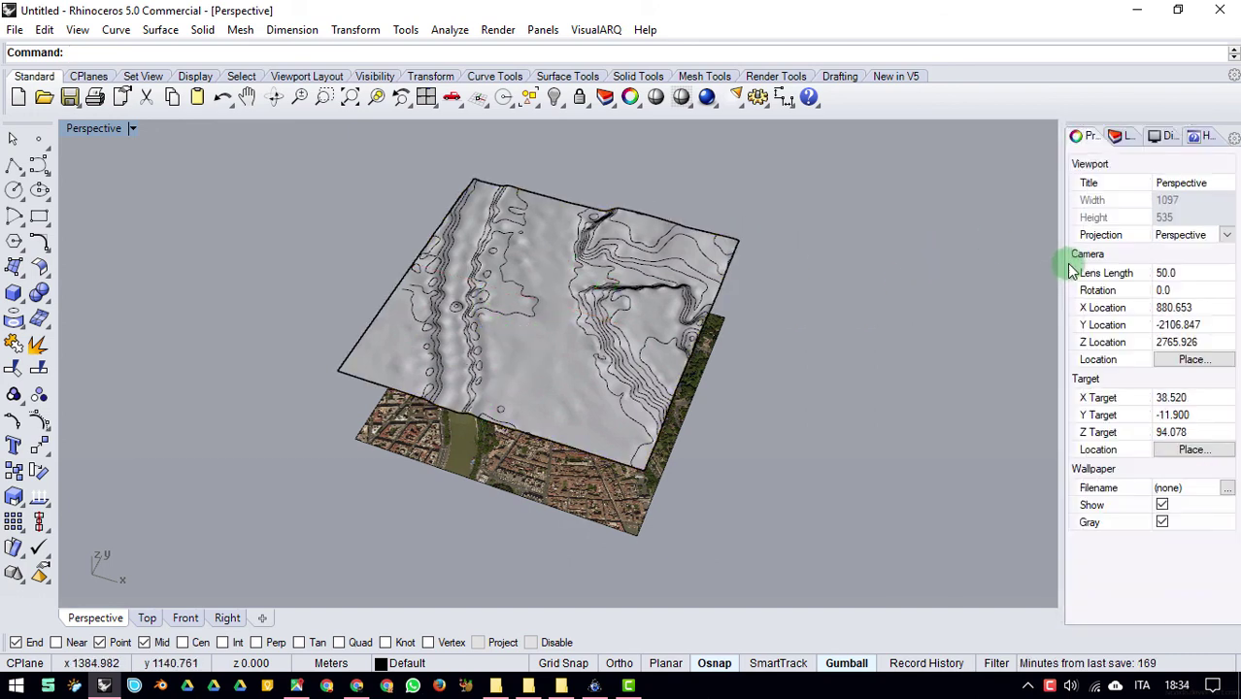
{"action": "left_click", "coordinate": [1121, 138]}
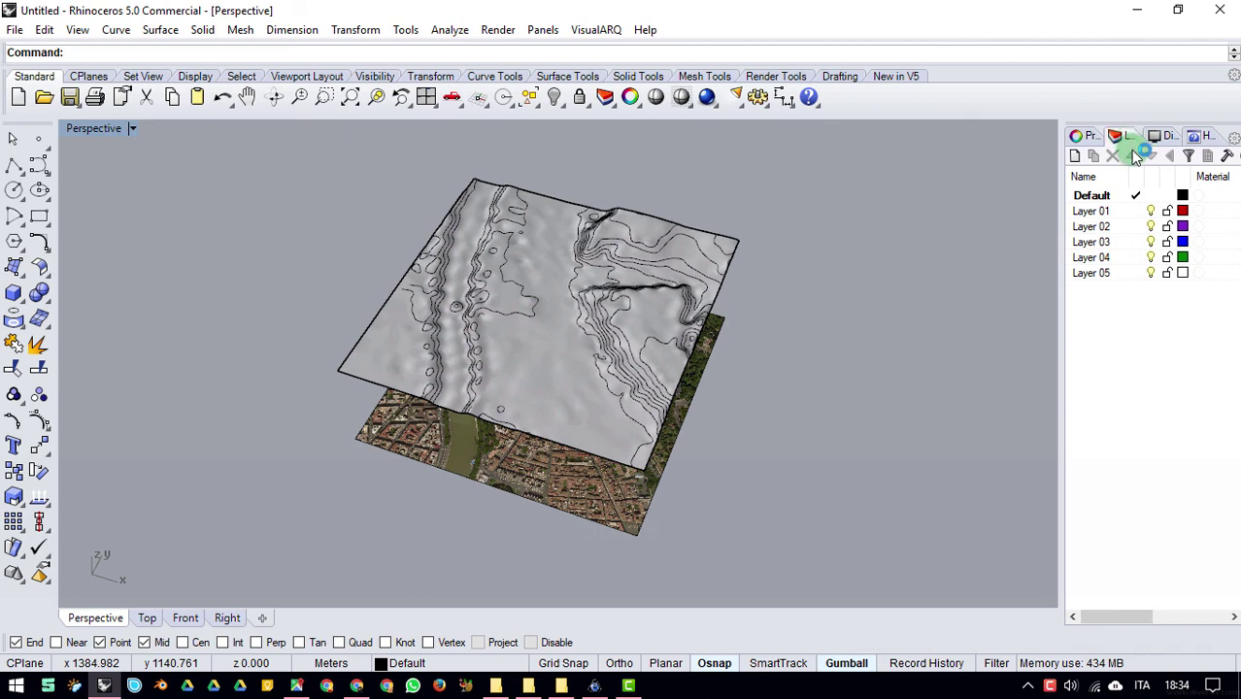
{"action": "left_click", "coordinate": [1086, 137]}
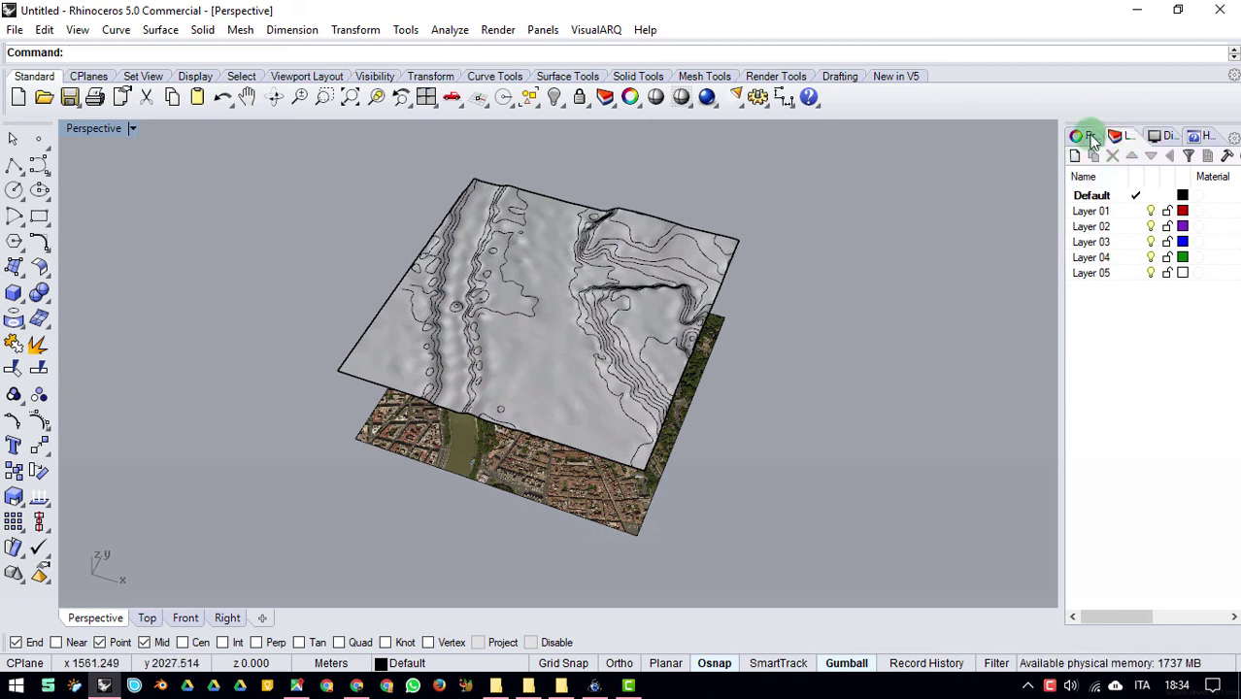
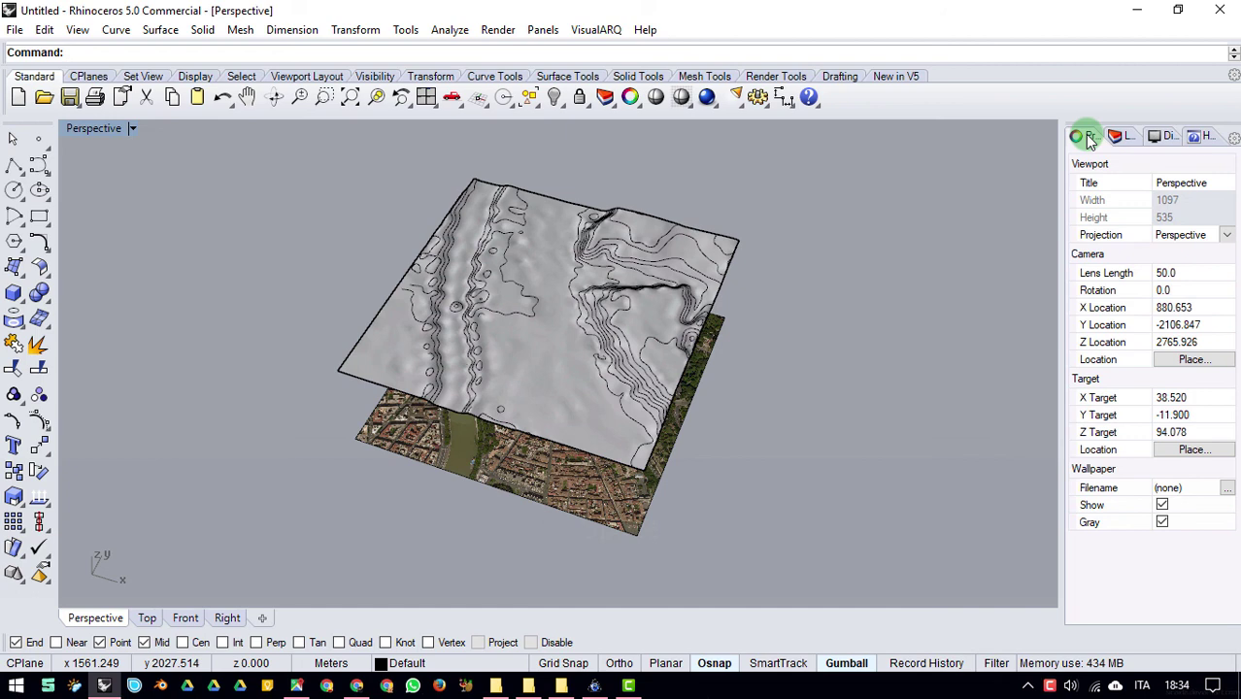
{"action": "left_click", "coordinate": [515, 342]}
{"action": "left_click_drag", "start_coordinate": [1058, 170], "coordinate": [944, 189]}
{"action": "left_click", "coordinate": [990, 162]}
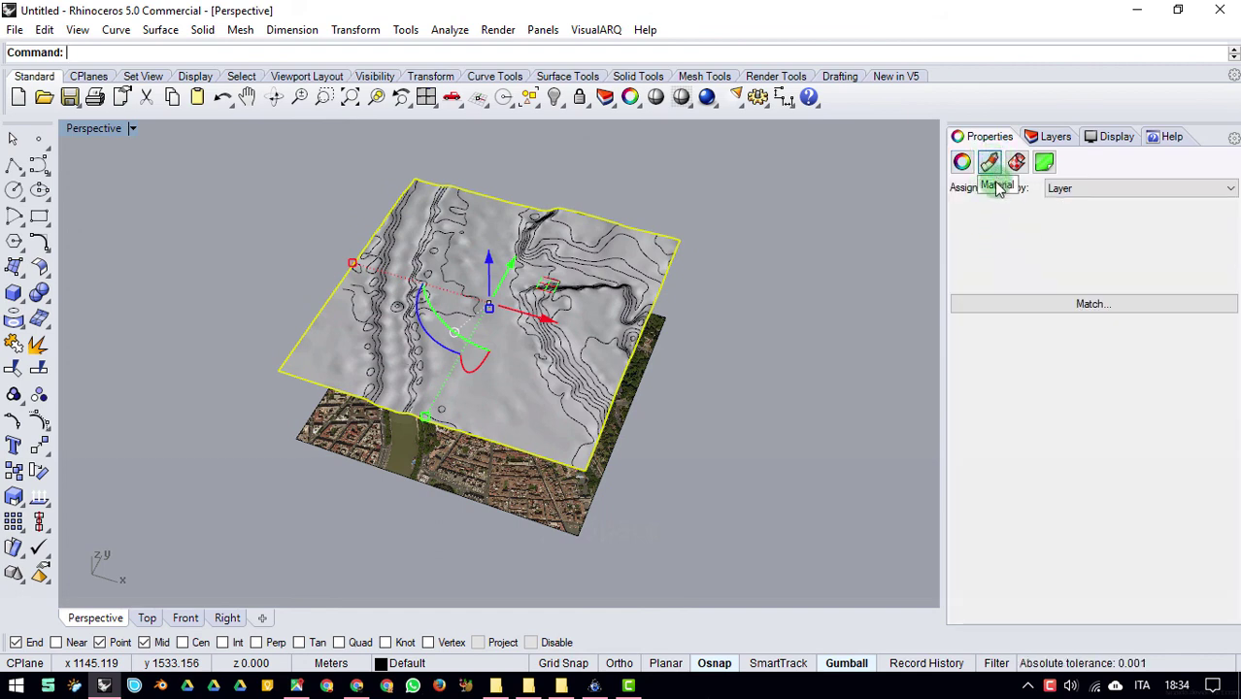
Step: Assign the terrain mesh's material by Object and choose the existing Picture Frame material for it
{"action": "left_click", "coordinate": [1093, 190]}
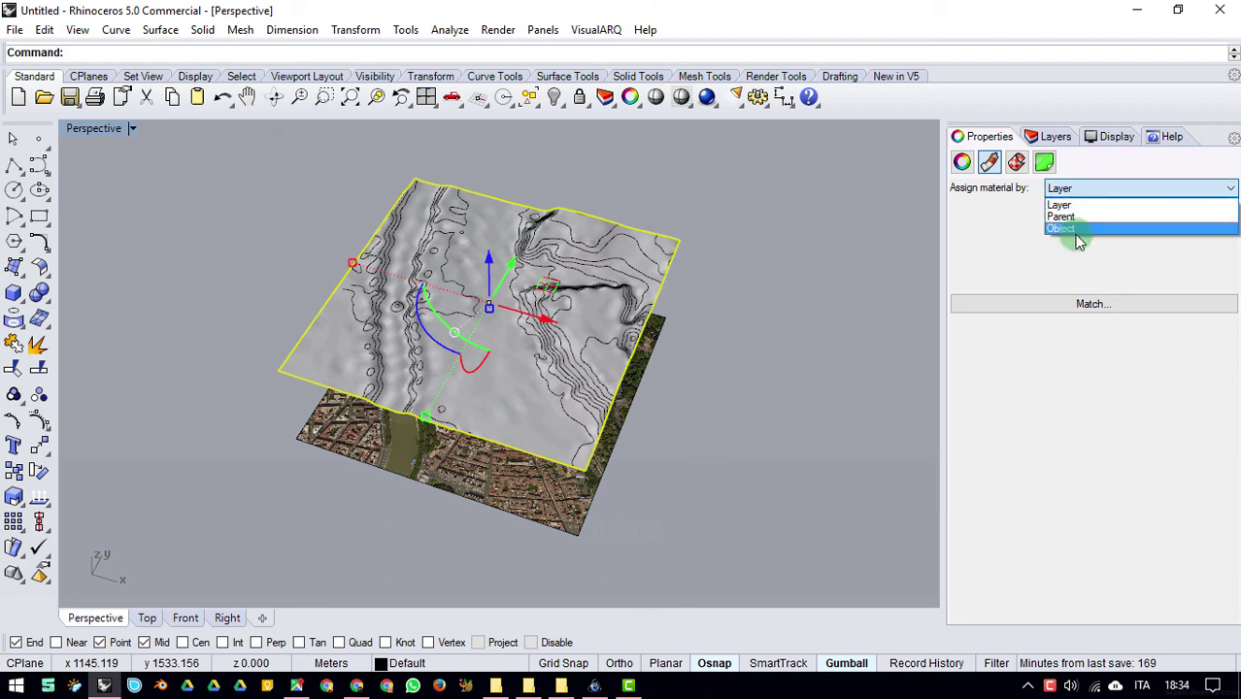
{"action": "left_click", "coordinate": [1076, 233]}
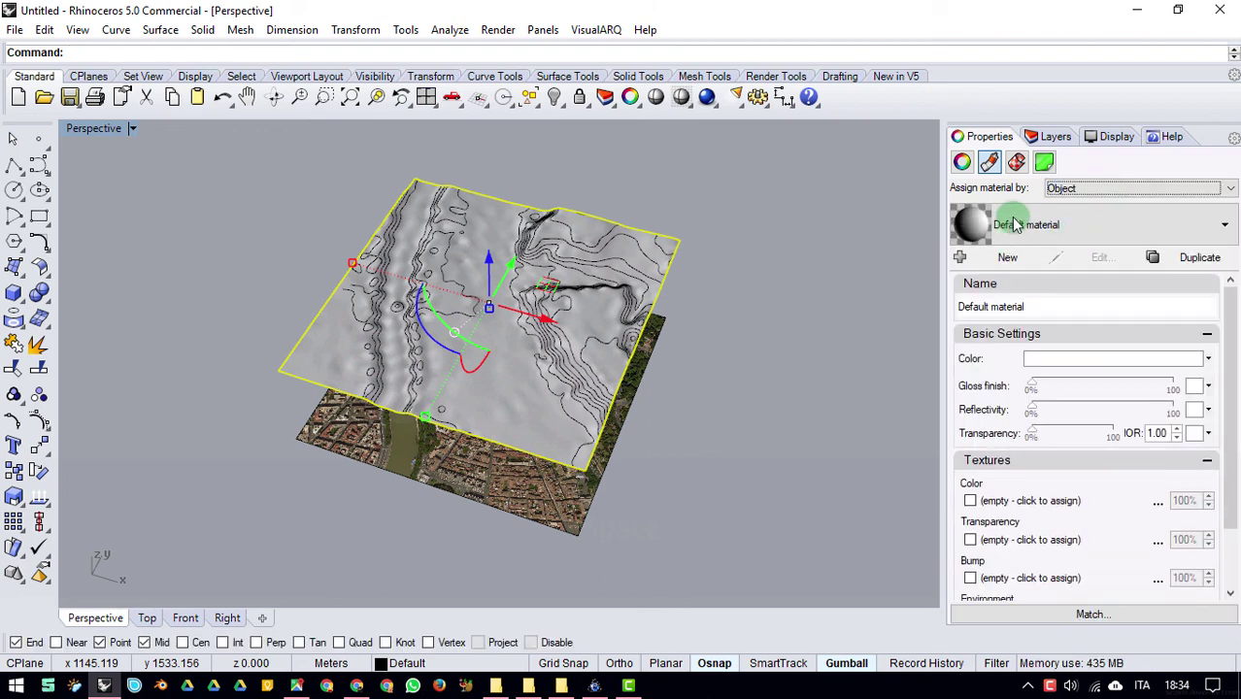
{"action": "left_click", "coordinate": [1084, 228]}
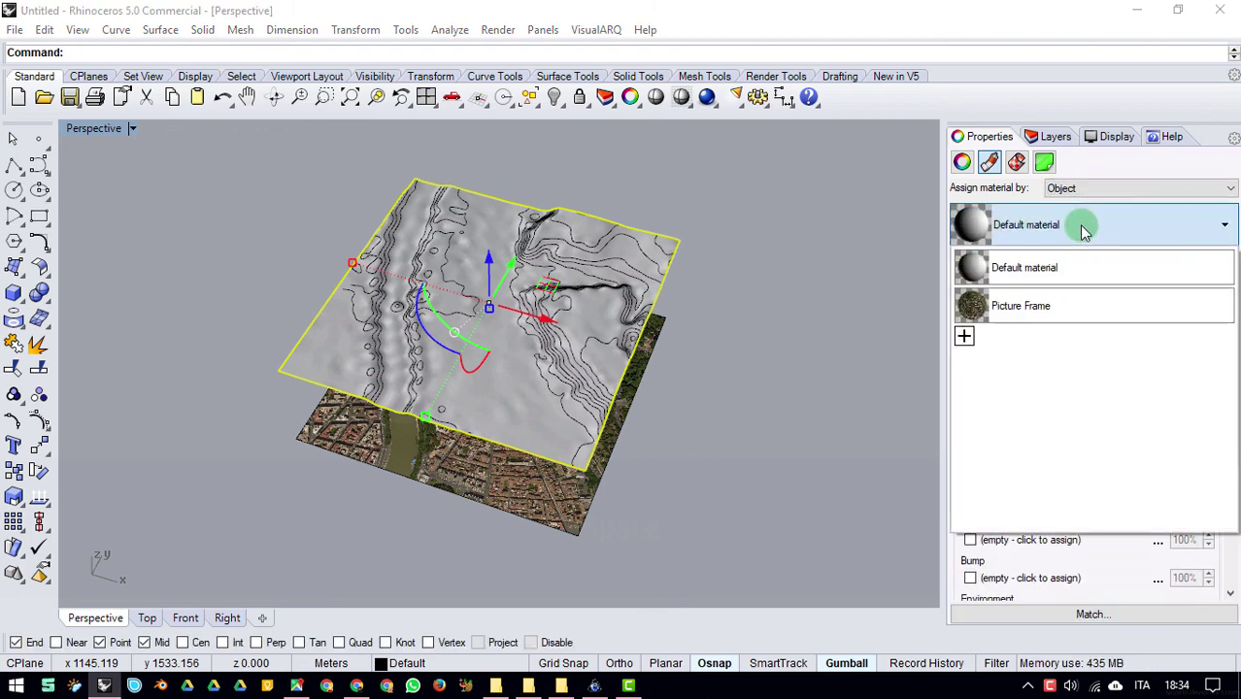
{"action": "left_click", "coordinate": [1035, 309]}
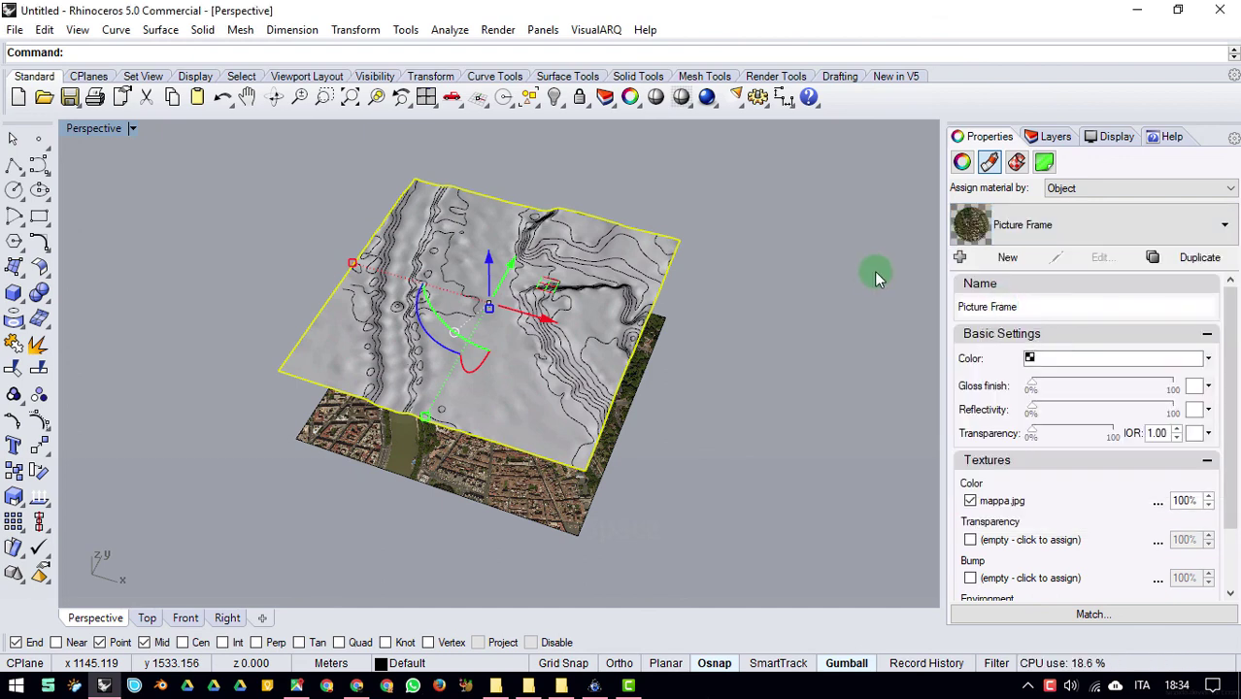
{"action": "left_click", "coordinate": [845, 239]}
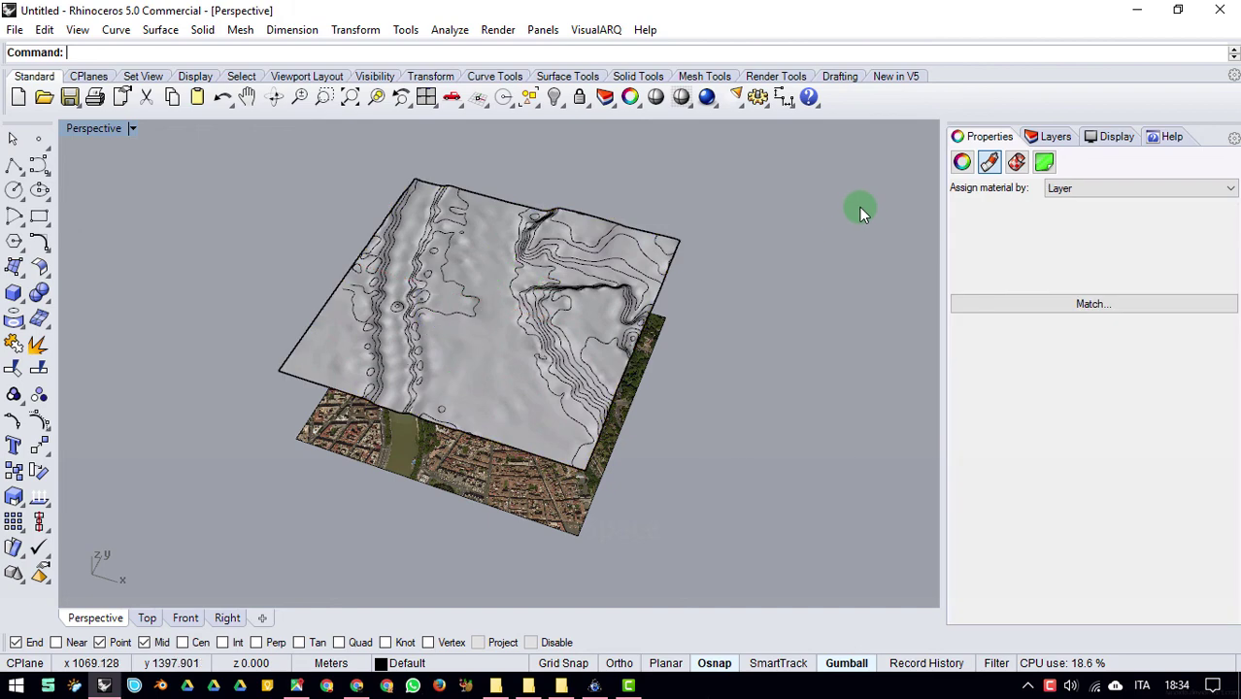
Step: Set the Perspective viewport to Rendered display and inspect the satellite texture on the terrain relief
{"action": "left_click", "coordinate": [133, 127]}
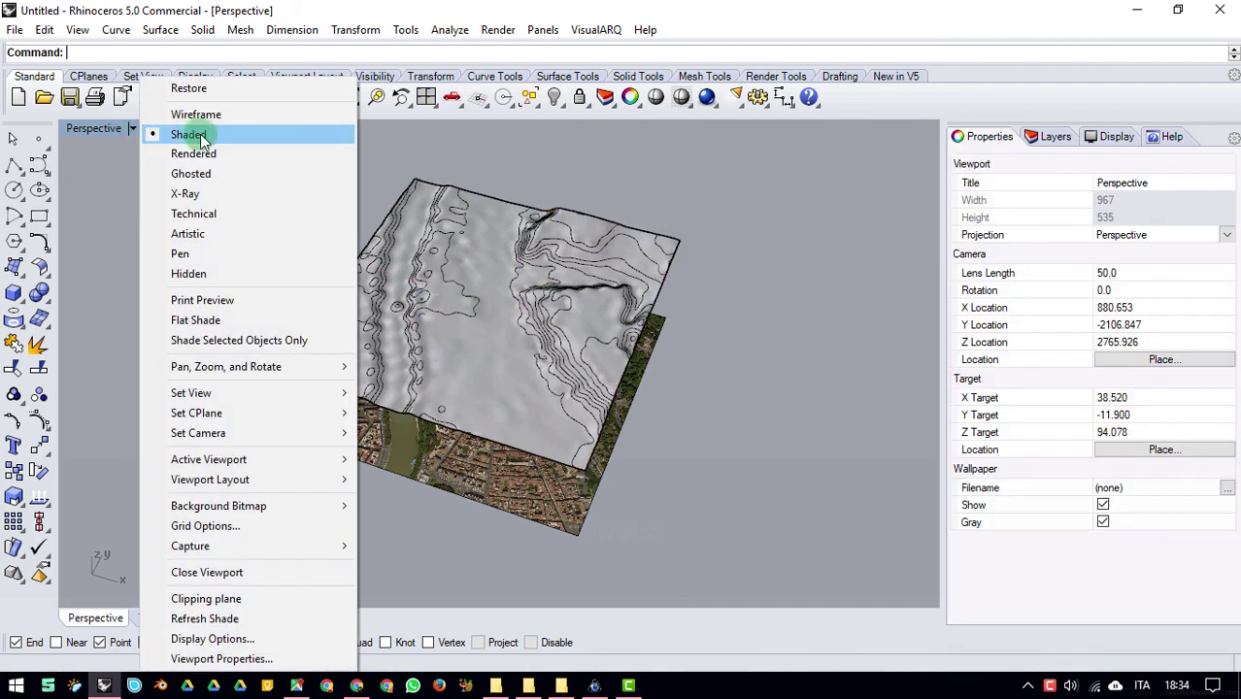
{"action": "left_click", "coordinate": [132, 136]}
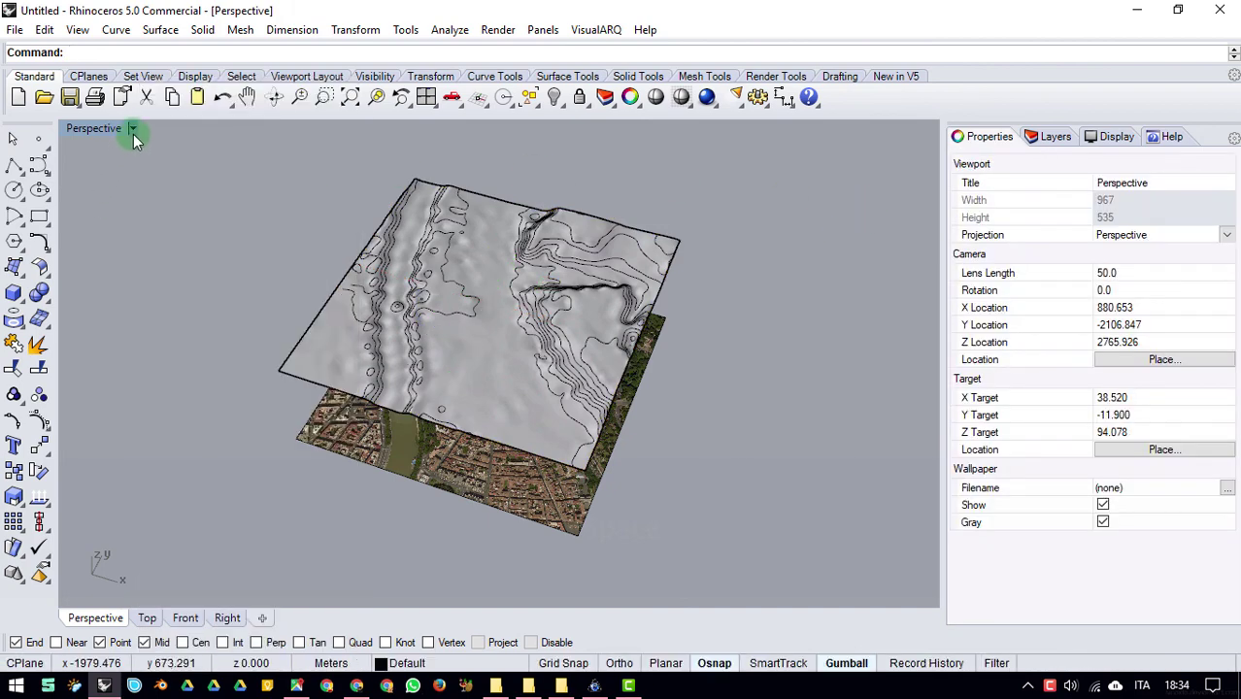
{"action": "left_click", "coordinate": [133, 134]}
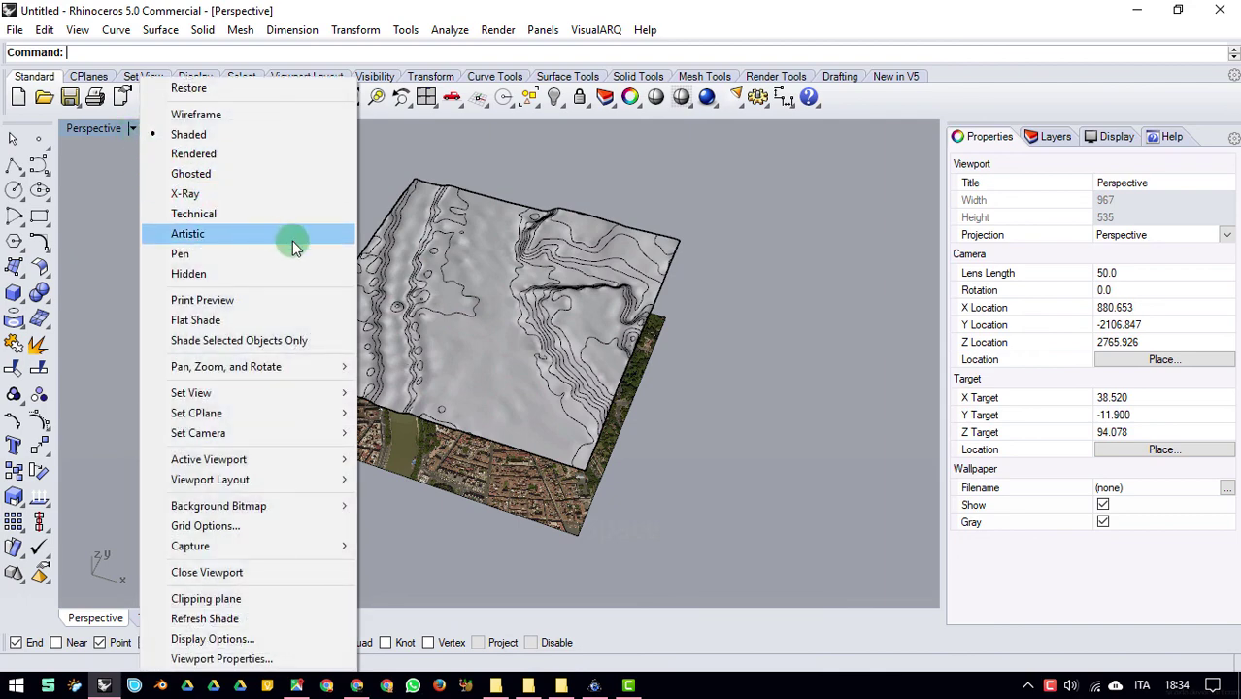
{"action": "left_click", "coordinate": [258, 154]}
{"action": "right_click_drag", "start_coordinate": [669, 307], "coordinate": [576, 237]}
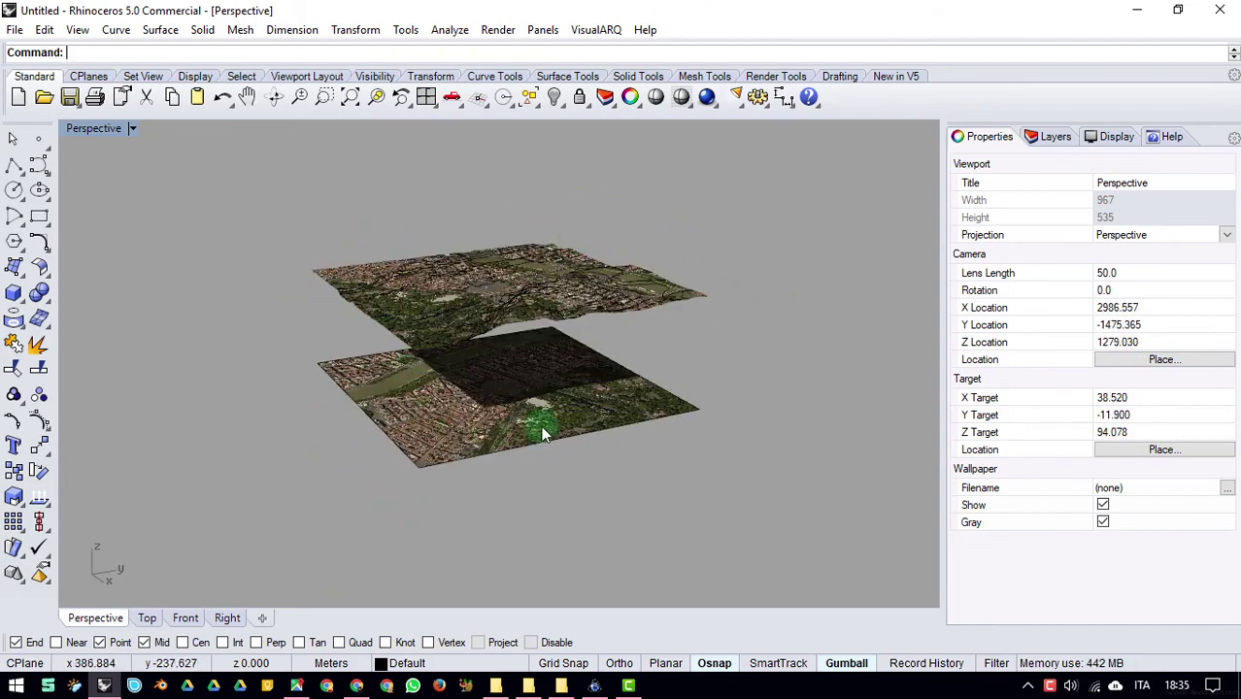
{"action": "right_click_drag", "start_coordinate": [554, 310], "coordinate": [809, 368]}
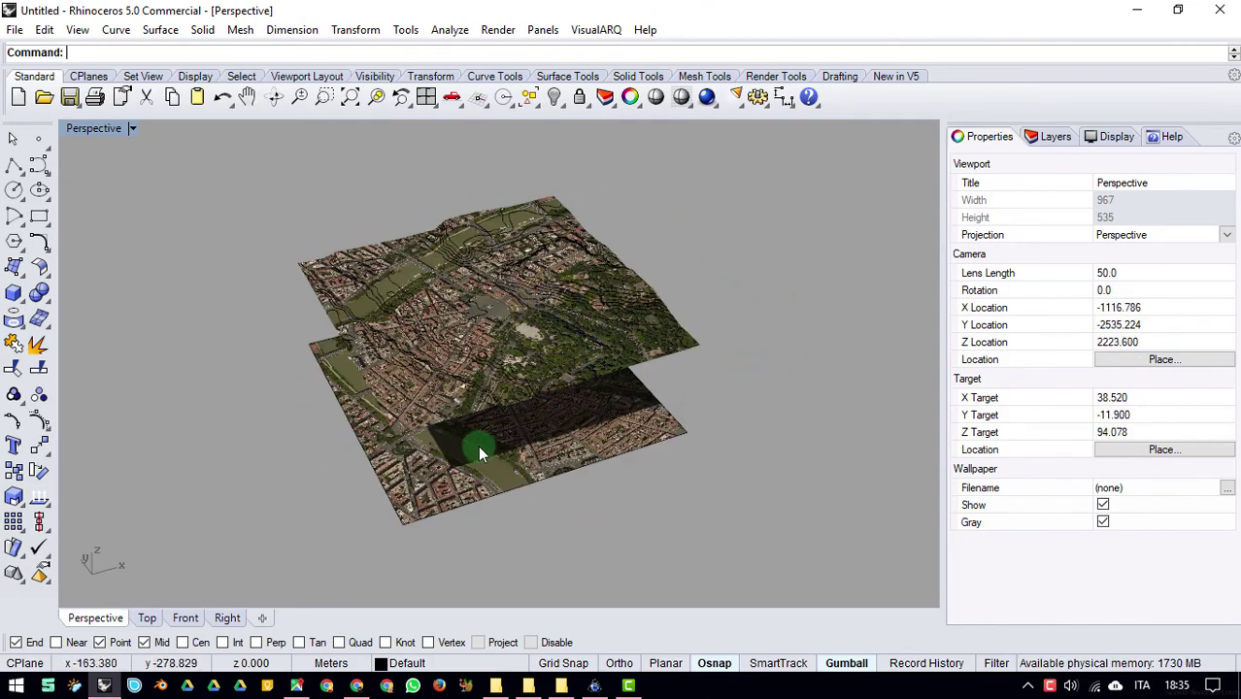
{"action": "right_click_drag", "start_coordinate": [478, 444], "coordinate": [415, 420]}
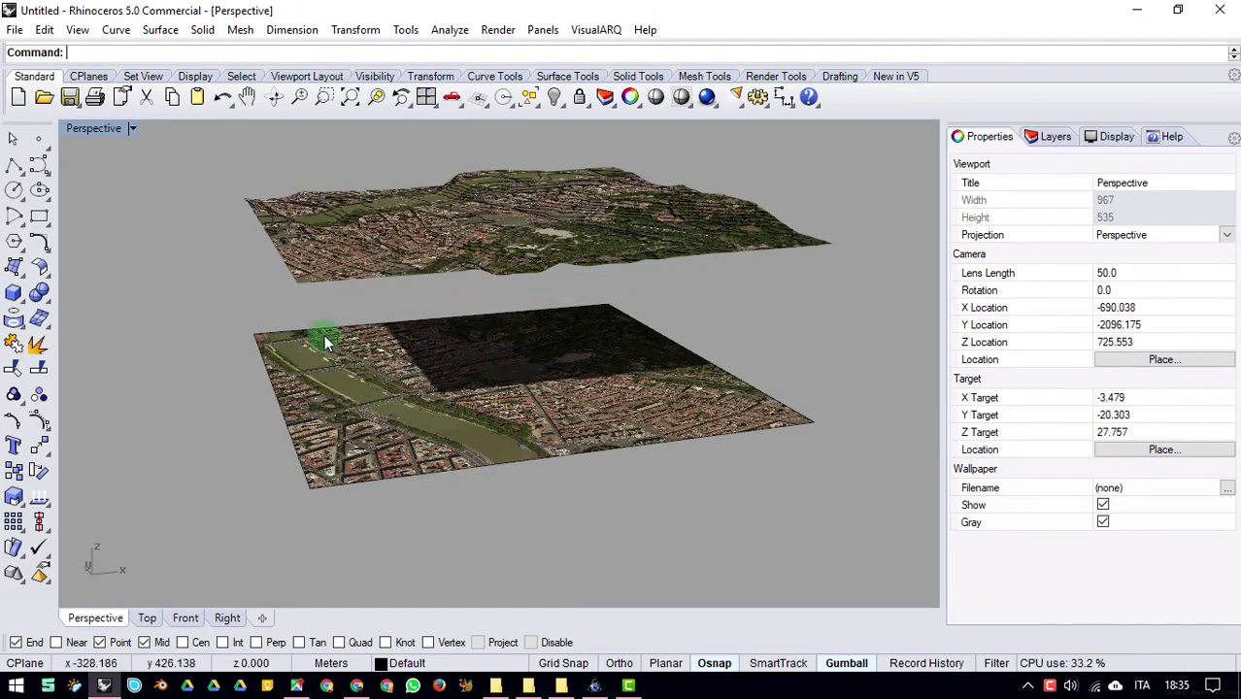
{"action": "right_click_drag", "start_coordinate": [462, 357], "coordinate": [519, 335]}
{"action": "right_click_drag", "start_coordinate": [556, 445], "coordinate": [640, 374]}
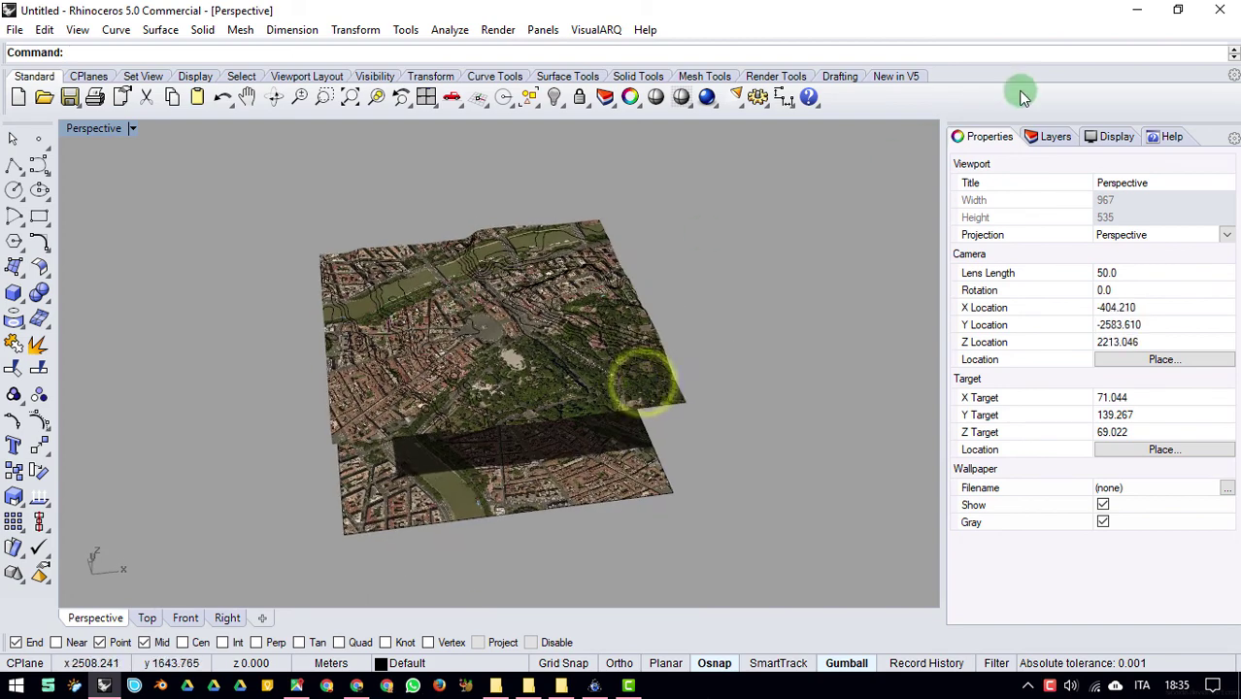
Step: Select the contoured terrain mesh and show its texture mapping settings
{"action": "left_click", "coordinate": [1051, 136]}
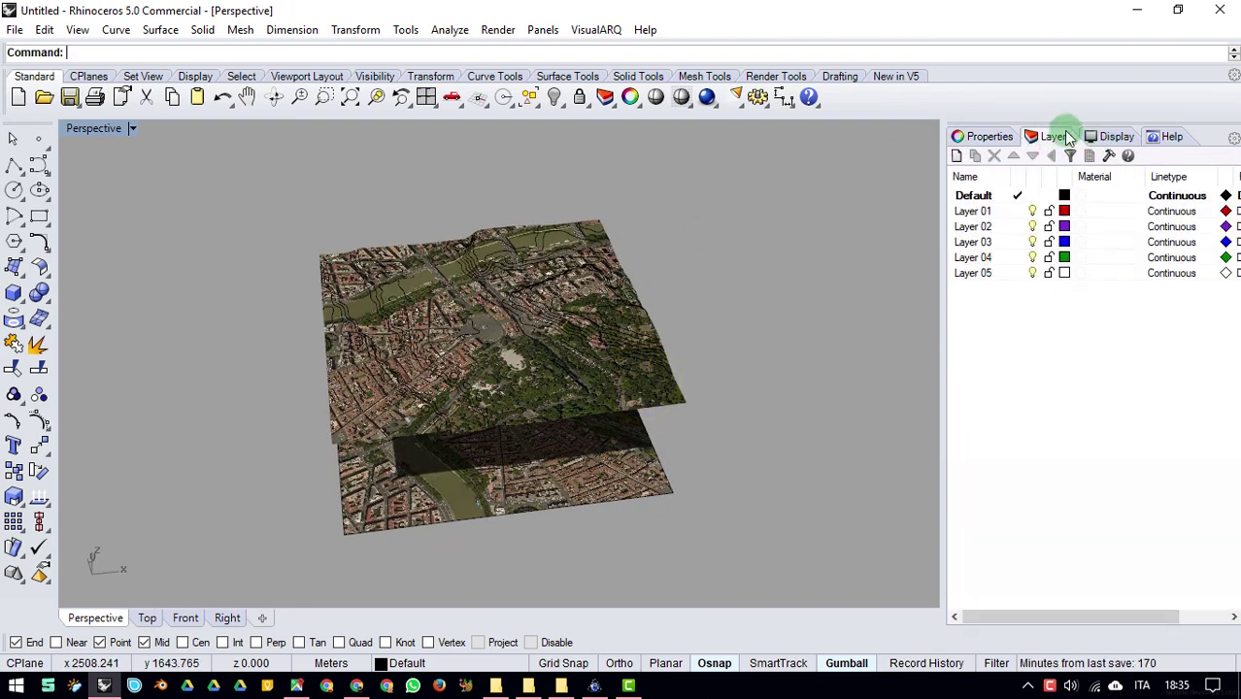
{"action": "left_click", "coordinate": [533, 296]}
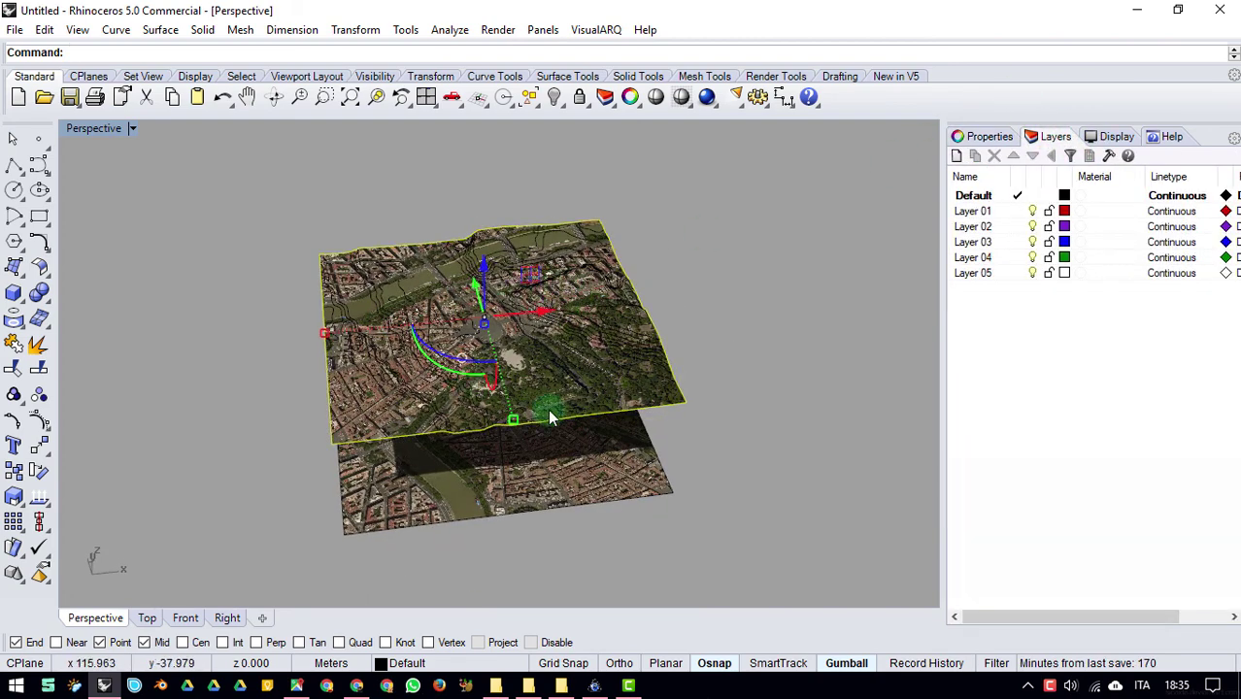
{"action": "left_click", "coordinate": [981, 135]}
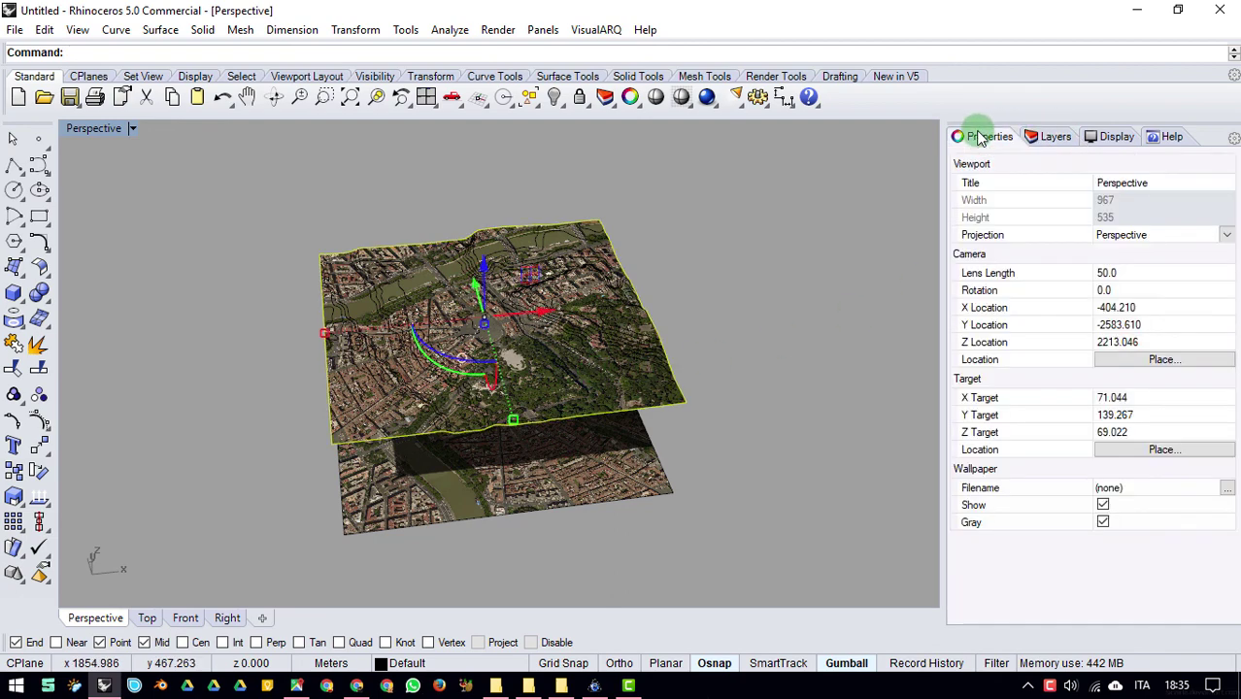
{"action": "left_click", "coordinate": [1043, 162]}
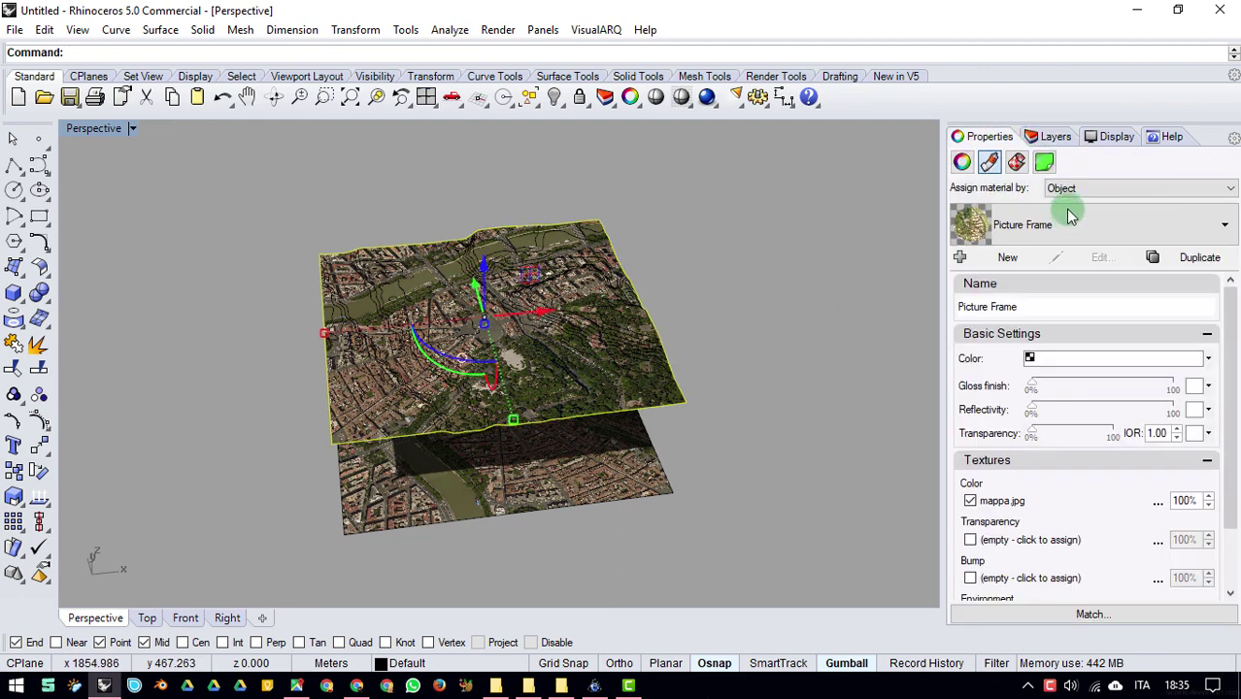
{"action": "left_click", "coordinate": [1016, 163]}
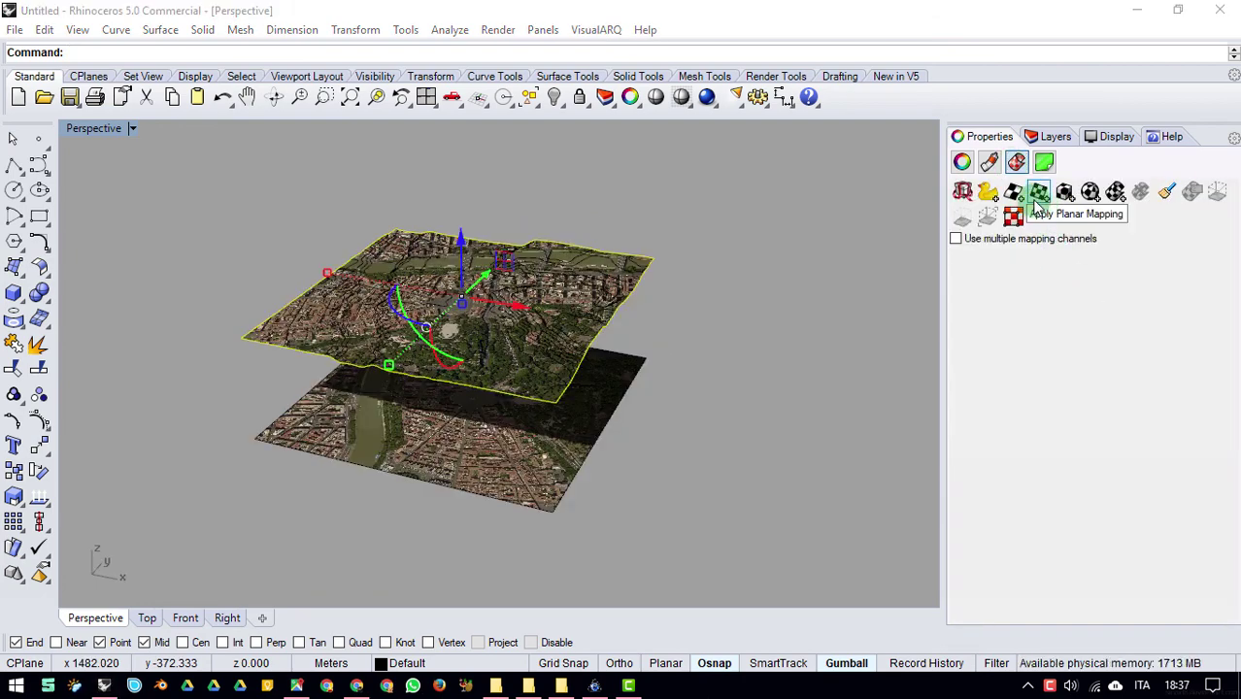
Step: Apply a UV planar mapping to the terrain mesh, spanning the mapping plane between two opposite corners of the mesh
{"action": "left_click", "coordinate": [1038, 192]}
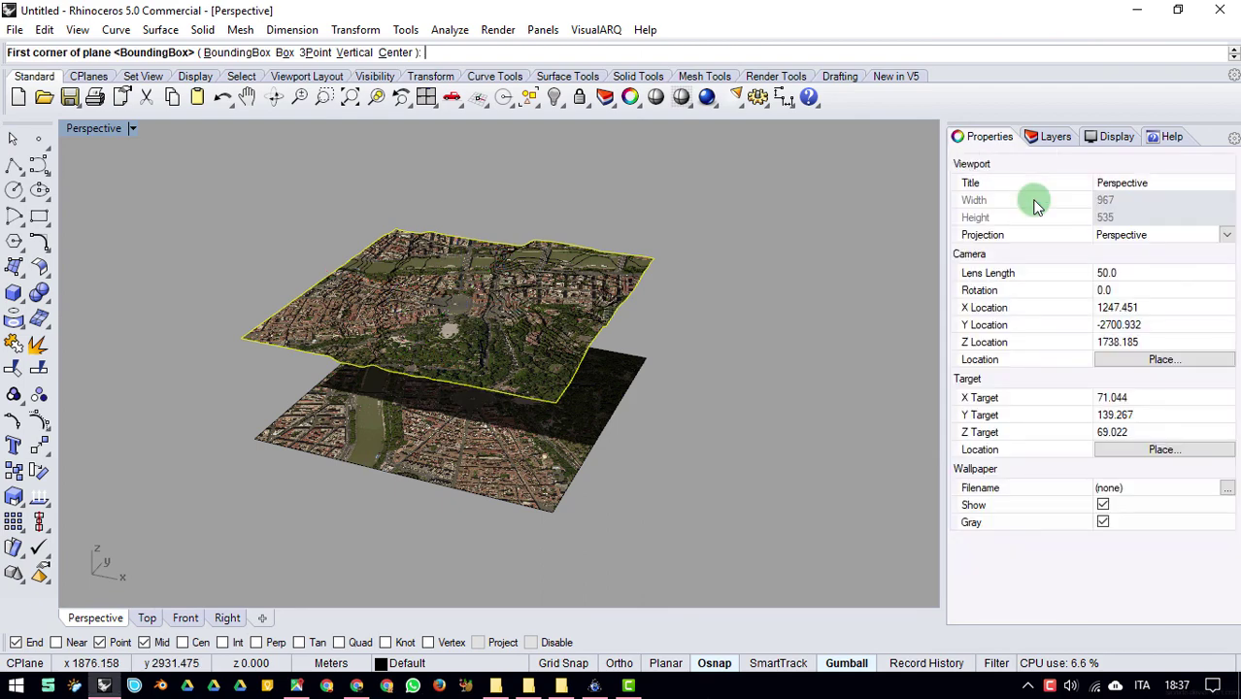
{"action": "right_click_drag", "start_coordinate": [348, 327], "coordinate": [363, 396]}
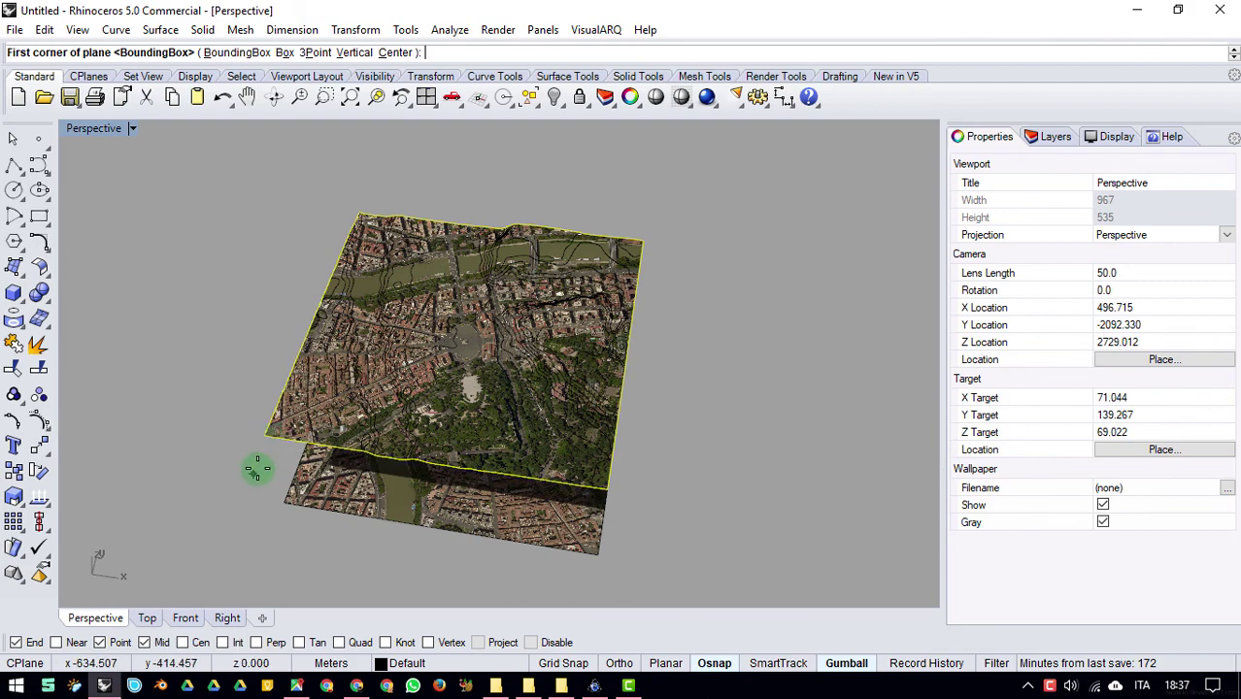
{"action": "left_click", "coordinate": [260, 439]}
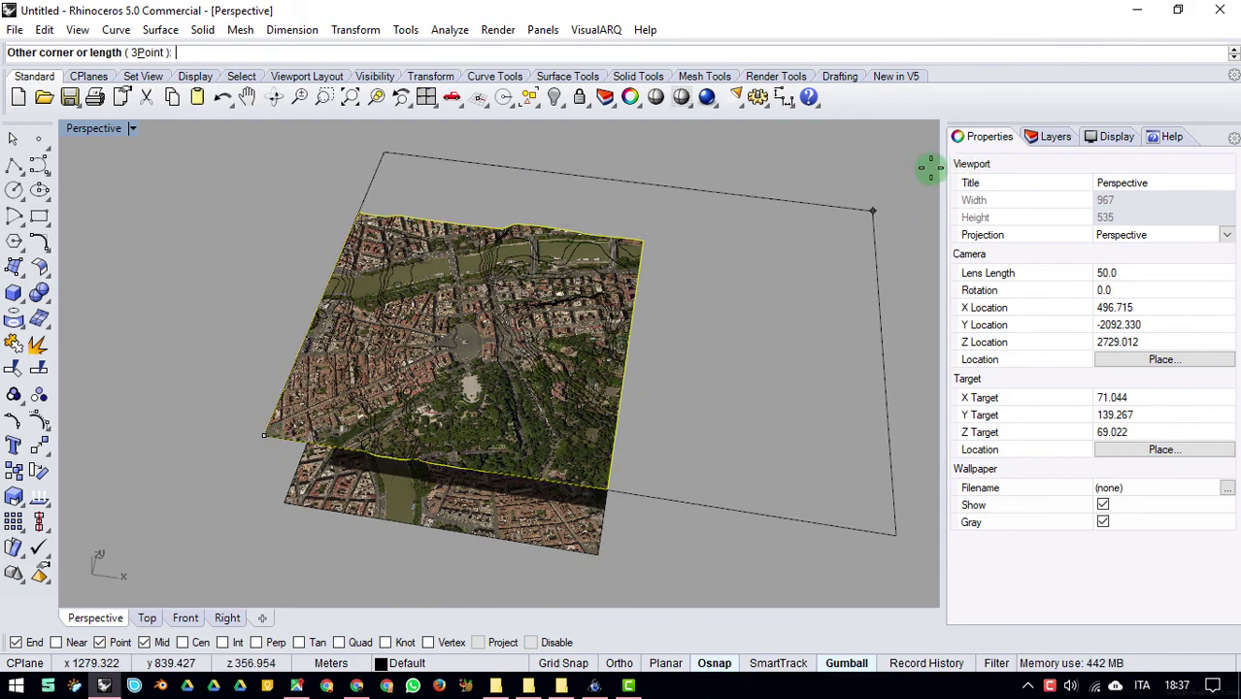
{"action": "right_click_drag", "start_coordinate": [726, 222], "coordinate": [673, 292]}
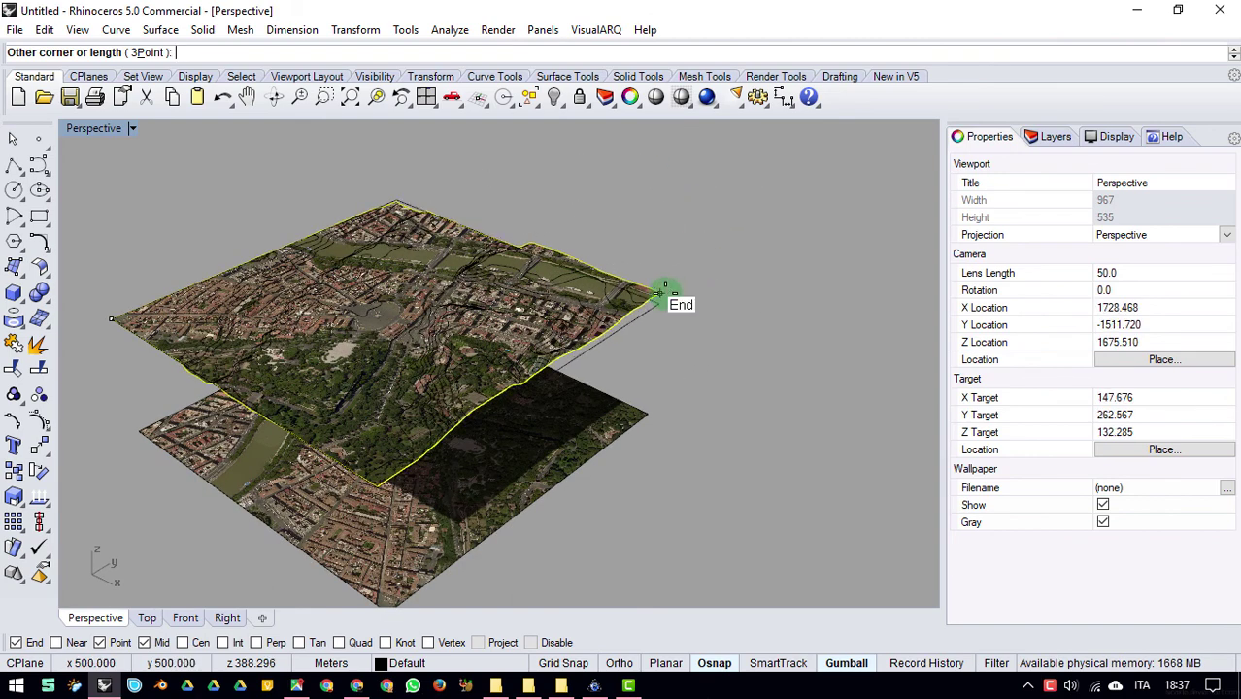
{"action": "left_click", "coordinate": [661, 292]}
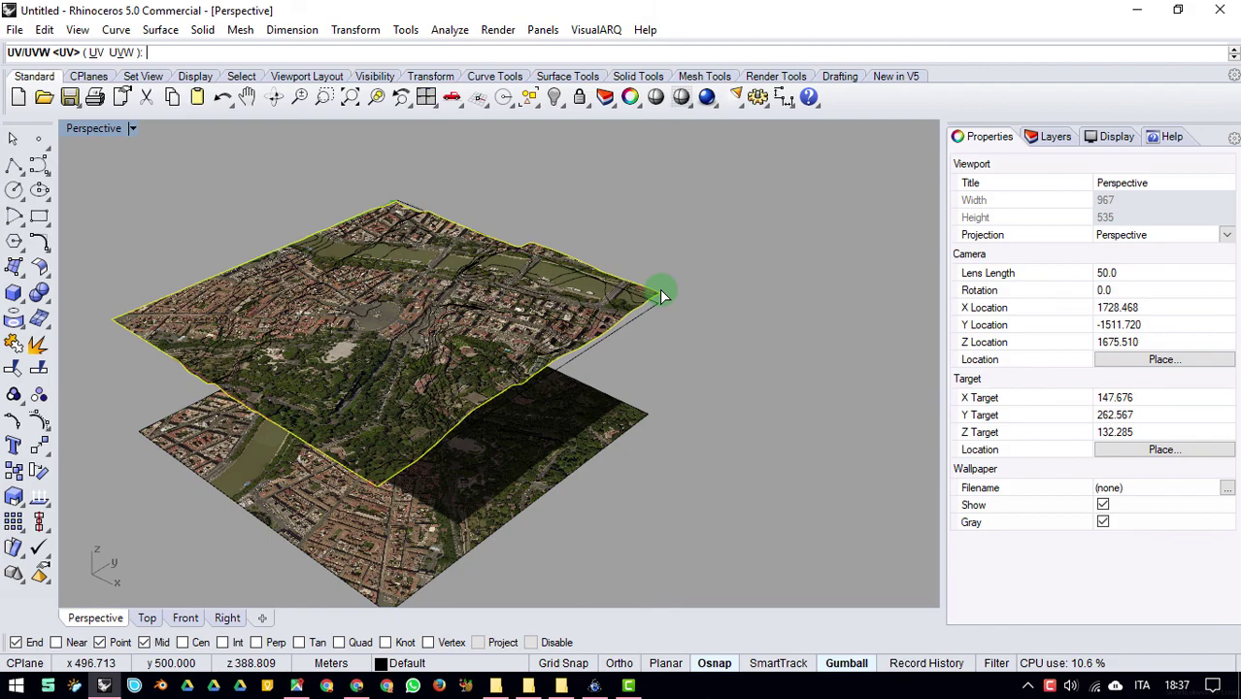
{"action": "right_click_drag", "start_coordinate": [551, 343], "coordinate": [478, 293]}
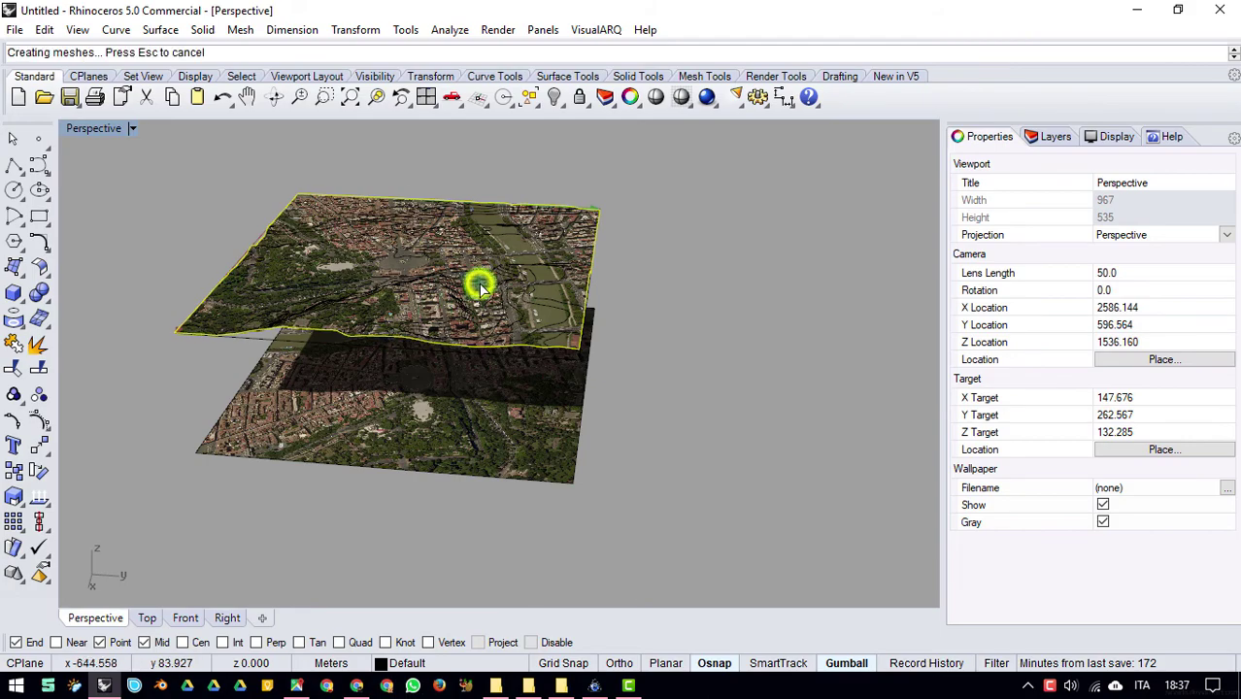
{"action": "right_click_drag", "start_coordinate": [354, 257], "coordinate": [501, 175]}
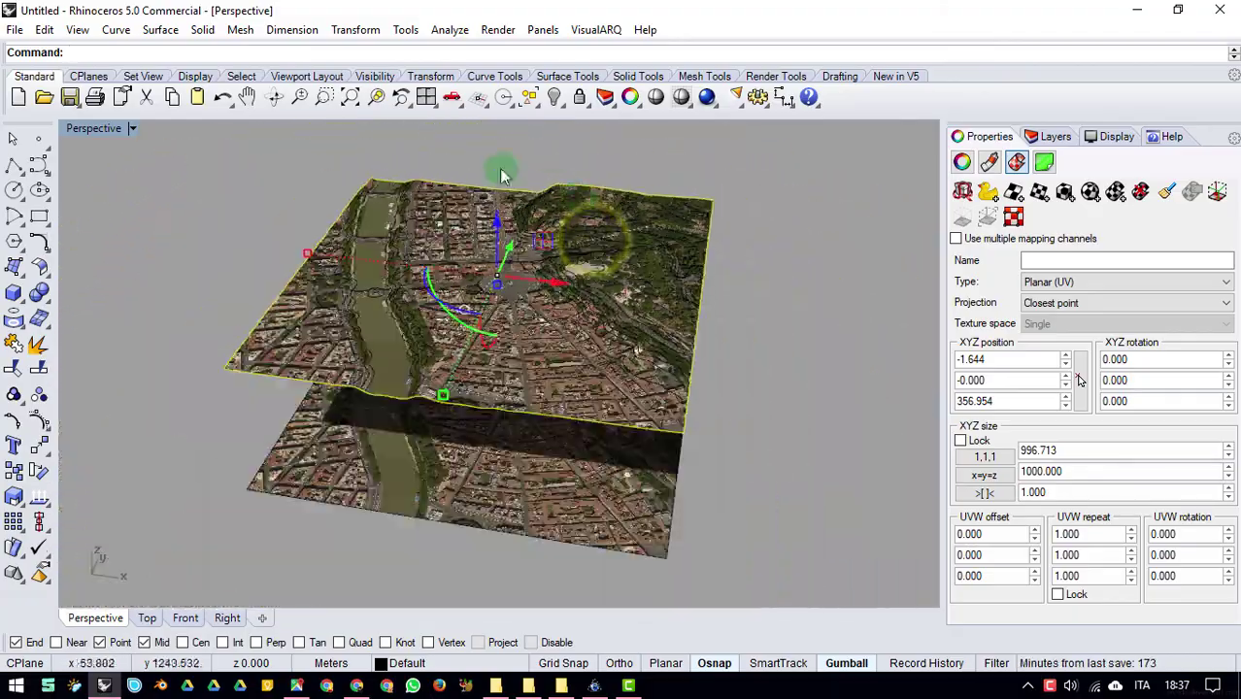
Step: Set the Perspective viewport to Shaded display and move the terrain mesh aside, away from its contour lines
{"action": "left_click", "coordinate": [133, 133]}
{"action": "left_click", "coordinate": [187, 130]}
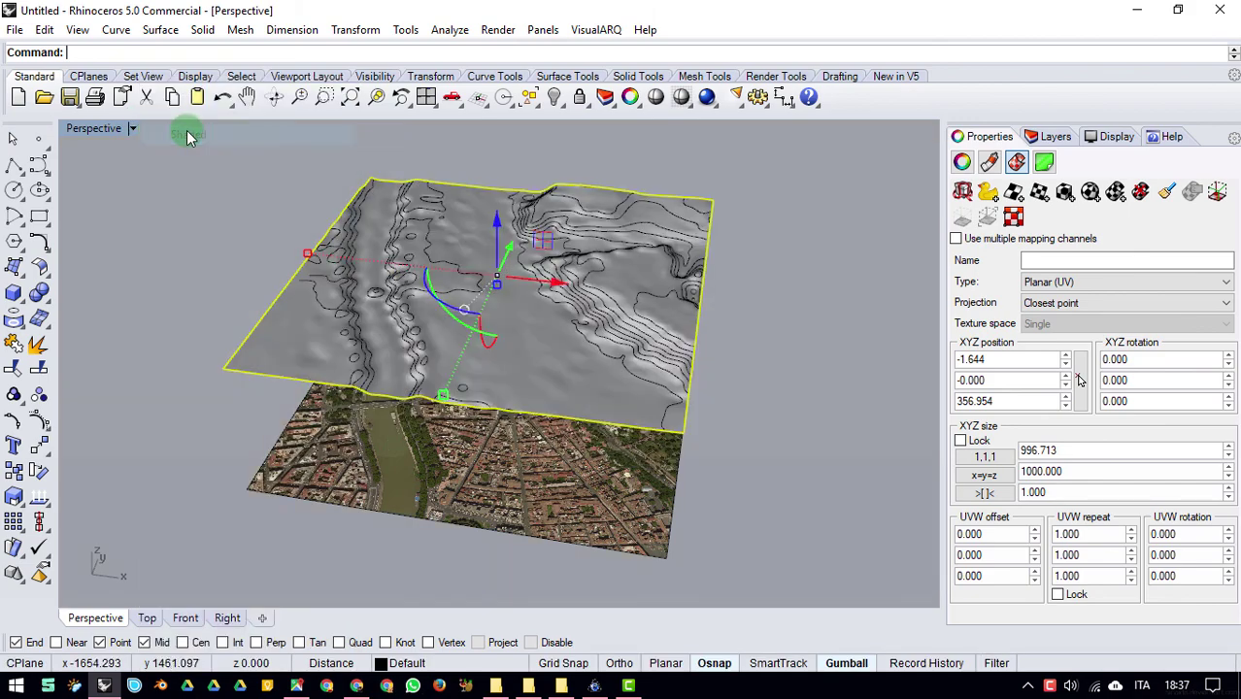
{"action": "left_click", "coordinate": [867, 393]}
{"action": "left_click", "coordinate": [510, 333]}
{"action": "scroll", "coordinate": [514, 332], "scroll_direction": "down", "scroll_amount": 3}
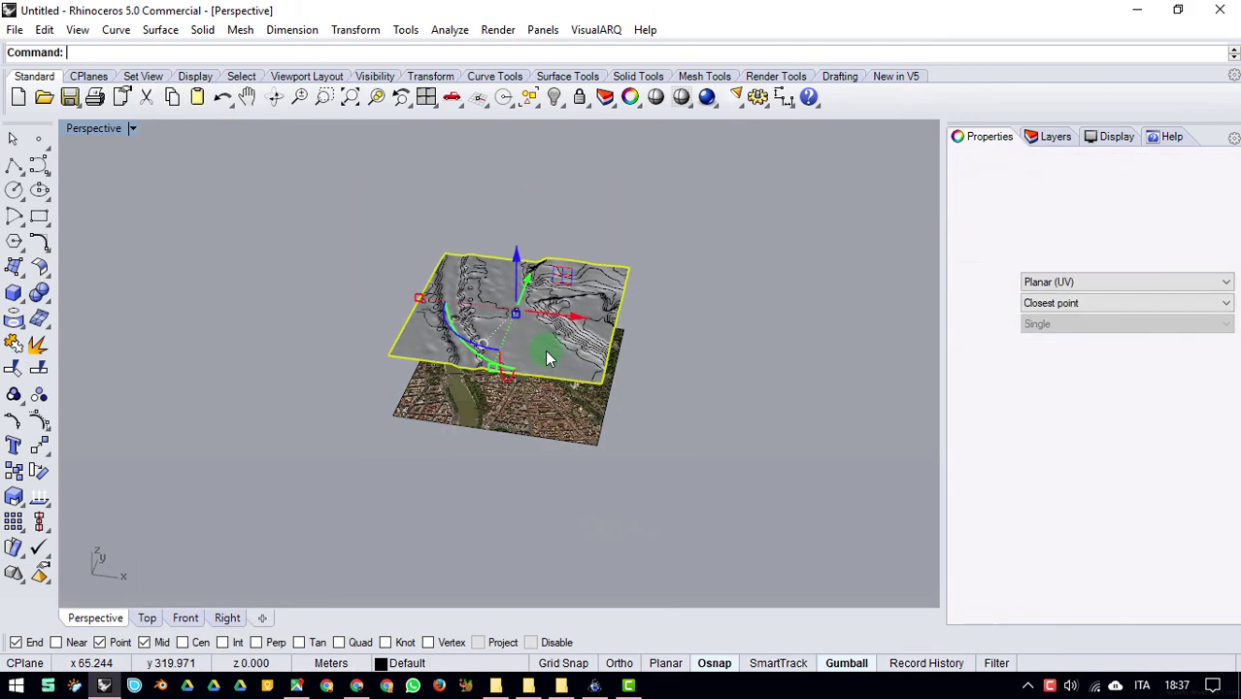
{"action": "left_click_drag", "start_coordinate": [534, 348], "coordinate": [314, 308]}
{"action": "left_click", "coordinate": [291, 212]}
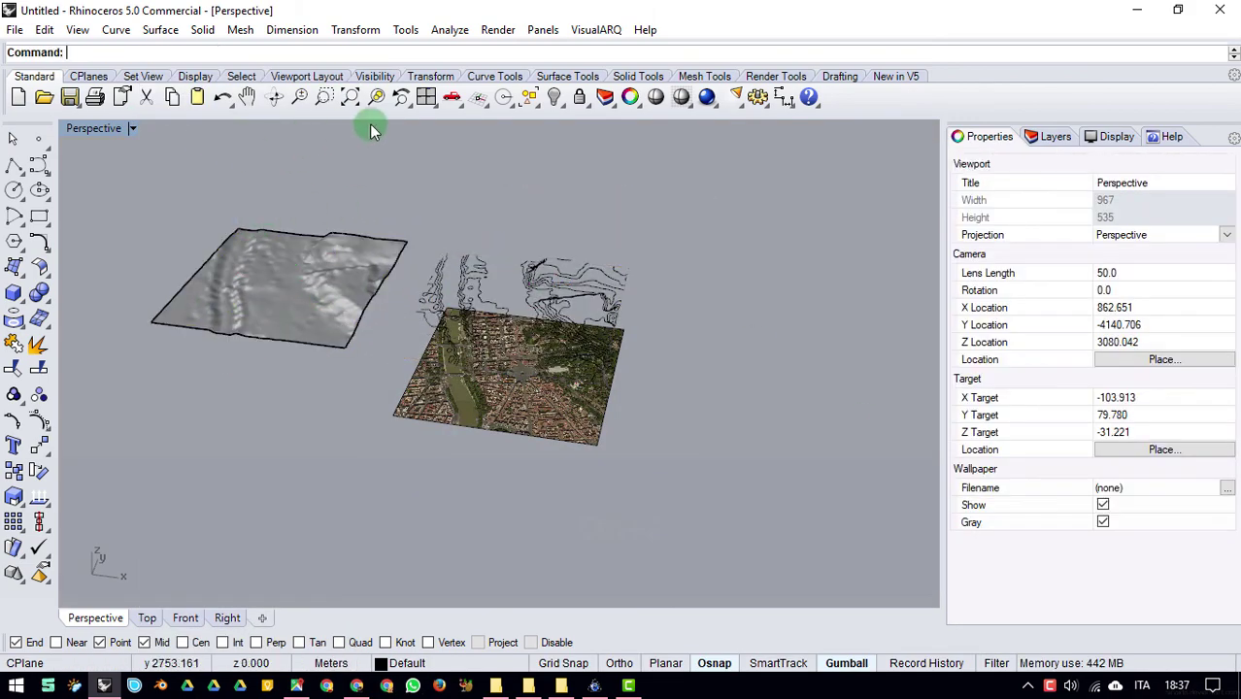
Step: Run a test render of the Perspective view, close it and set the viewport to Rendered display
{"action": "left_click", "coordinate": [705, 97]}
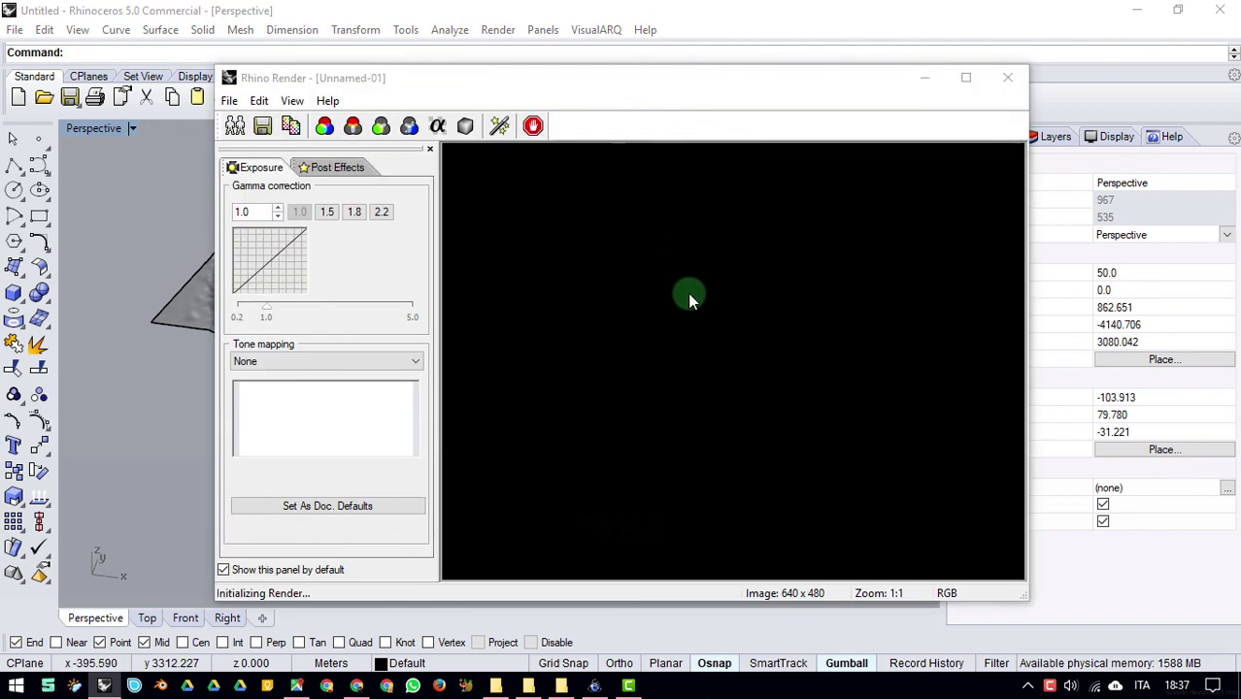
{"action": "left_click", "coordinate": [1010, 78]}
{"action": "mouse_move", "coordinate": [348, 327]}
{"action": "right_mouse_down"}
{"action": "mouse_move", "coordinate": [454, 342]}
{"action": "mouse_move", "coordinate": [670, 308]}
{"action": "mouse_move", "coordinate": [717, 313]}
{"action": "mouse_move", "coordinate": [349, 349]}
{"action": "mouse_move", "coordinate": [97, 105]}
{"action": "right_mouse_up"}
{"action": "left_click", "coordinate": [132, 128]}
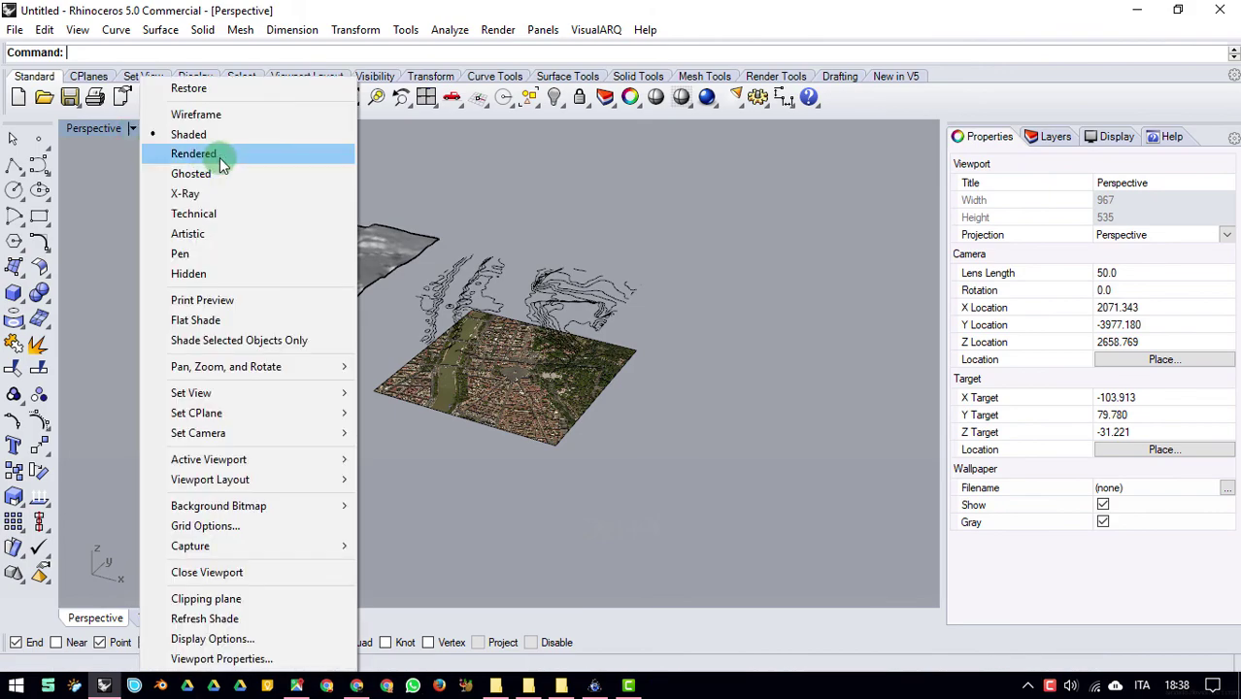
{"action": "left_click", "coordinate": [220, 155]}
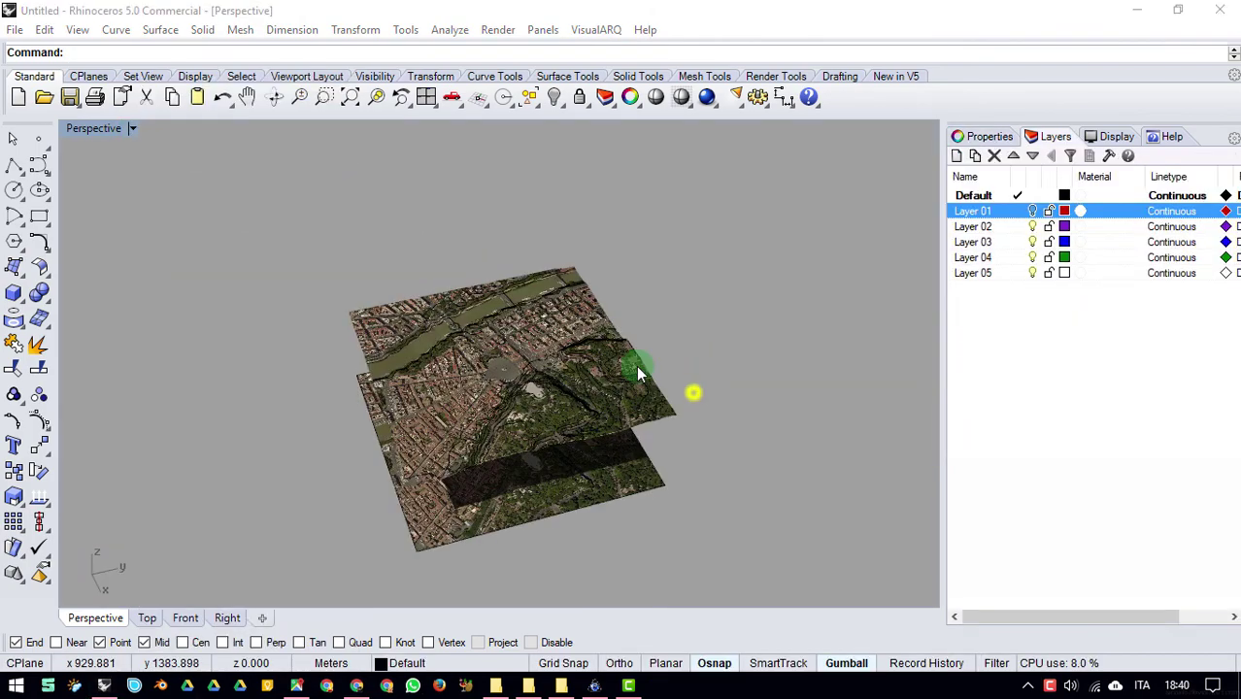
Step: Turn on Layer 01 and select the four building outline curves floating above the terrain
{"action": "right_click_drag", "start_coordinate": [636, 365], "coordinate": [748, 340]}
{"action": "right_click_drag", "start_coordinate": [600, 309], "coordinate": [685, 252]}
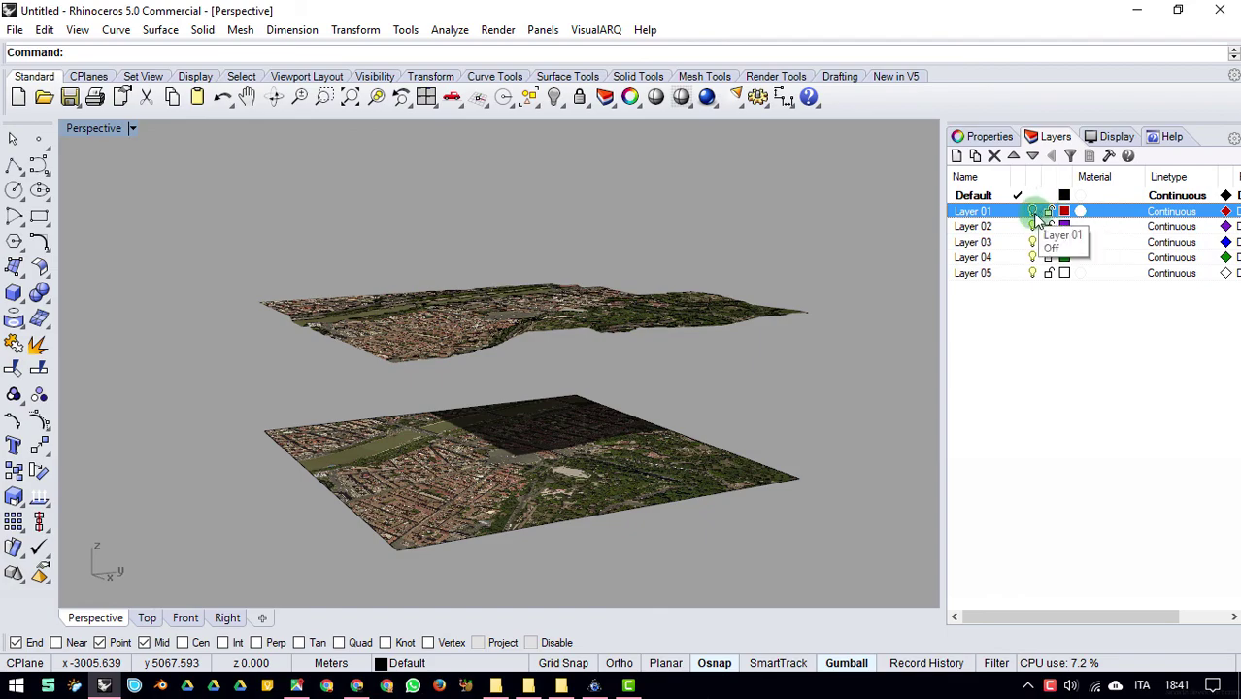
{"action": "right_click_drag", "start_coordinate": [617, 205], "coordinate": [717, 166]}
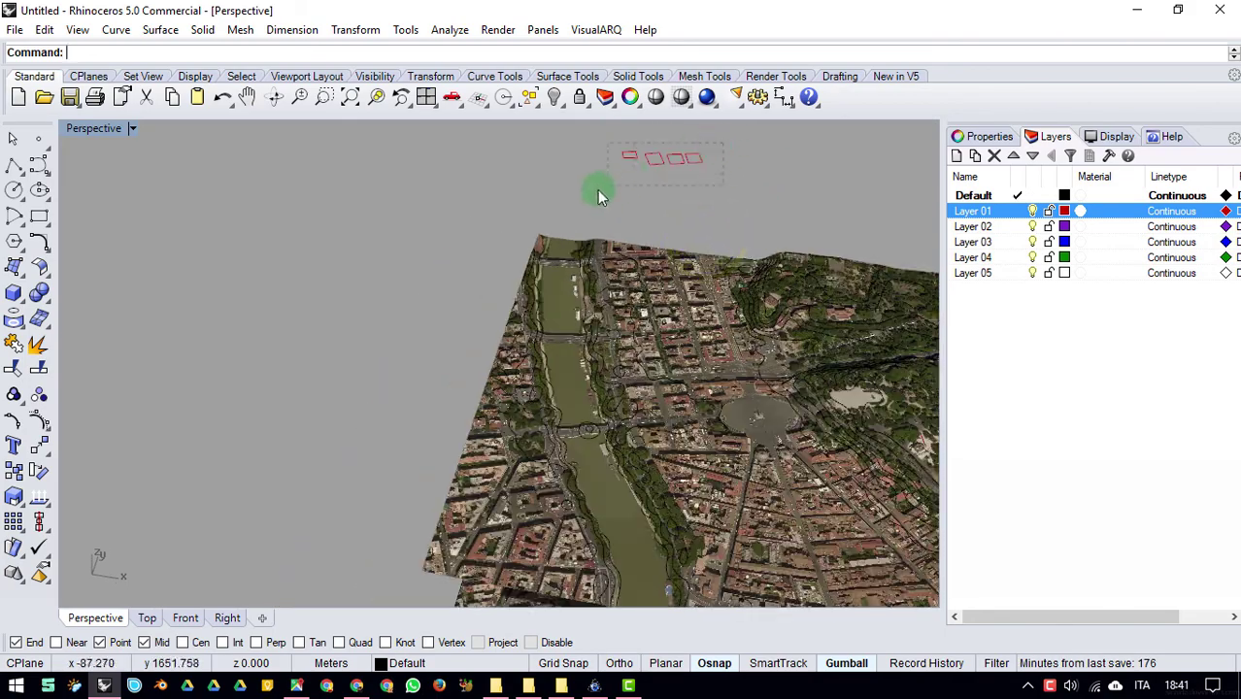
{"action": "right_click_drag", "start_coordinate": [598, 219], "coordinate": [614, 265]}
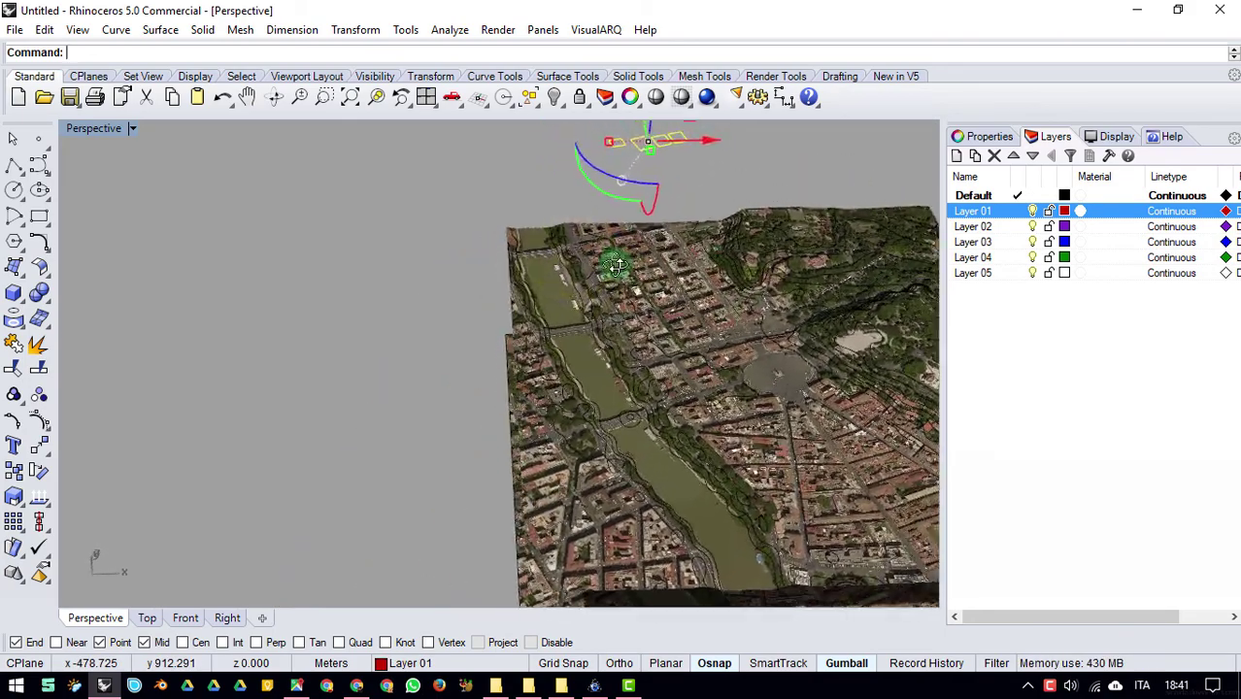
Step: Shift the four selected building outlines off the satellite image in the Top view
{"action": "left_click", "coordinate": [146, 617]}
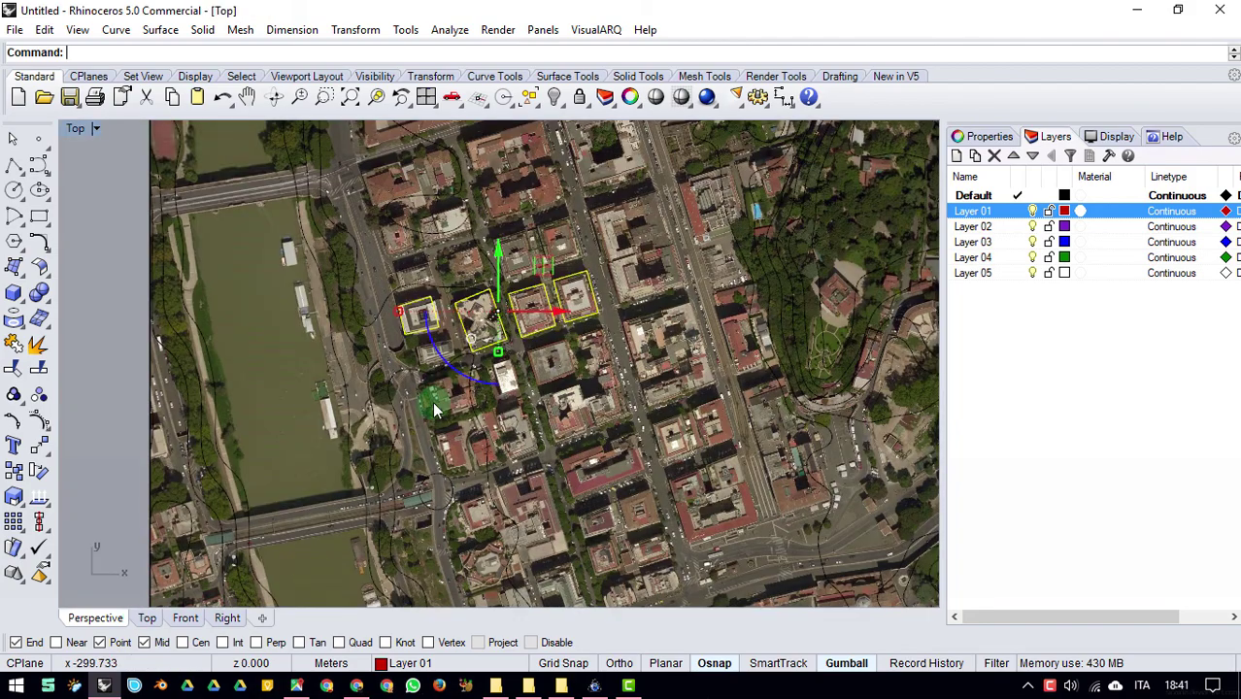
{"action": "scroll", "coordinate": [515, 331], "scroll_direction": "down", "scroll_amount": 3}
{"action": "scroll", "coordinate": [490, 313], "scroll_direction": "up", "scroll_amount": 5}
{"action": "left_click_drag", "start_coordinate": [491, 312], "coordinate": [393, 298]}
Step: Move the four outlines back from the first outline's corner to its building's corner, and check the fit over the blocks
{"action": "left_click", "coordinate": [39, 445]}
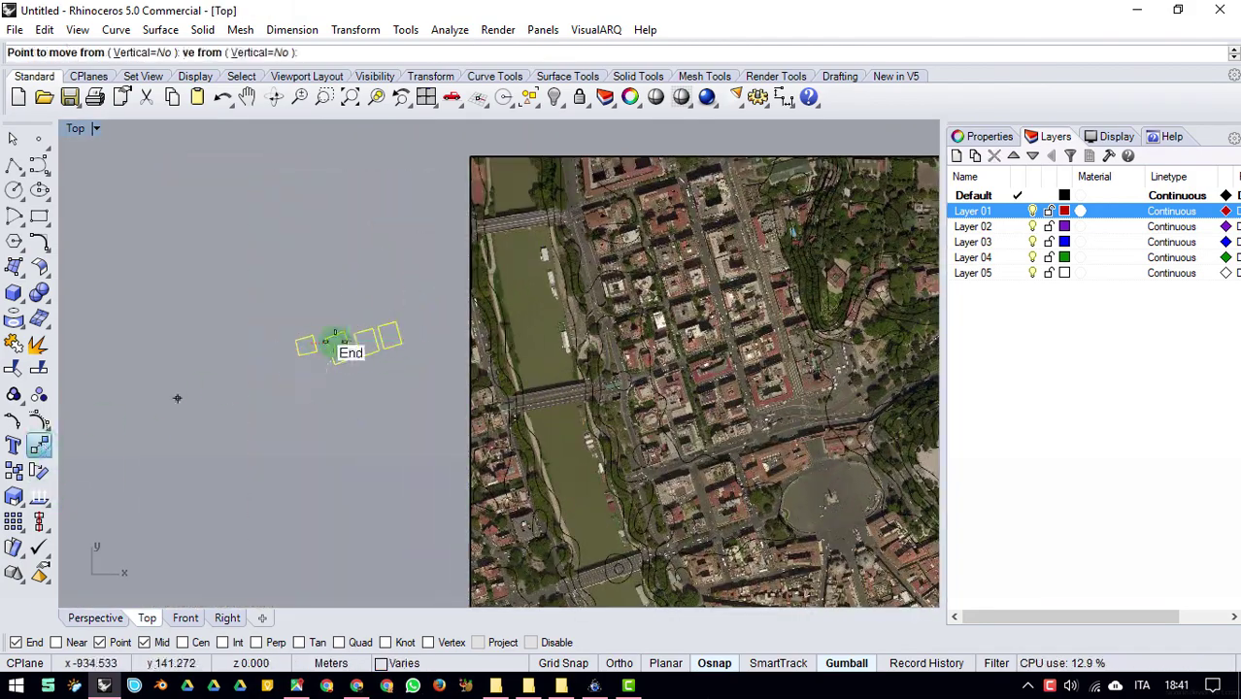
{"action": "left_click", "coordinate": [297, 340]}
{"action": "scroll", "coordinate": [559, 313], "scroll_direction": "up", "scroll_amount": 2}
{"action": "scroll", "coordinate": [577, 309], "scroll_direction": "up", "scroll_amount": 2}
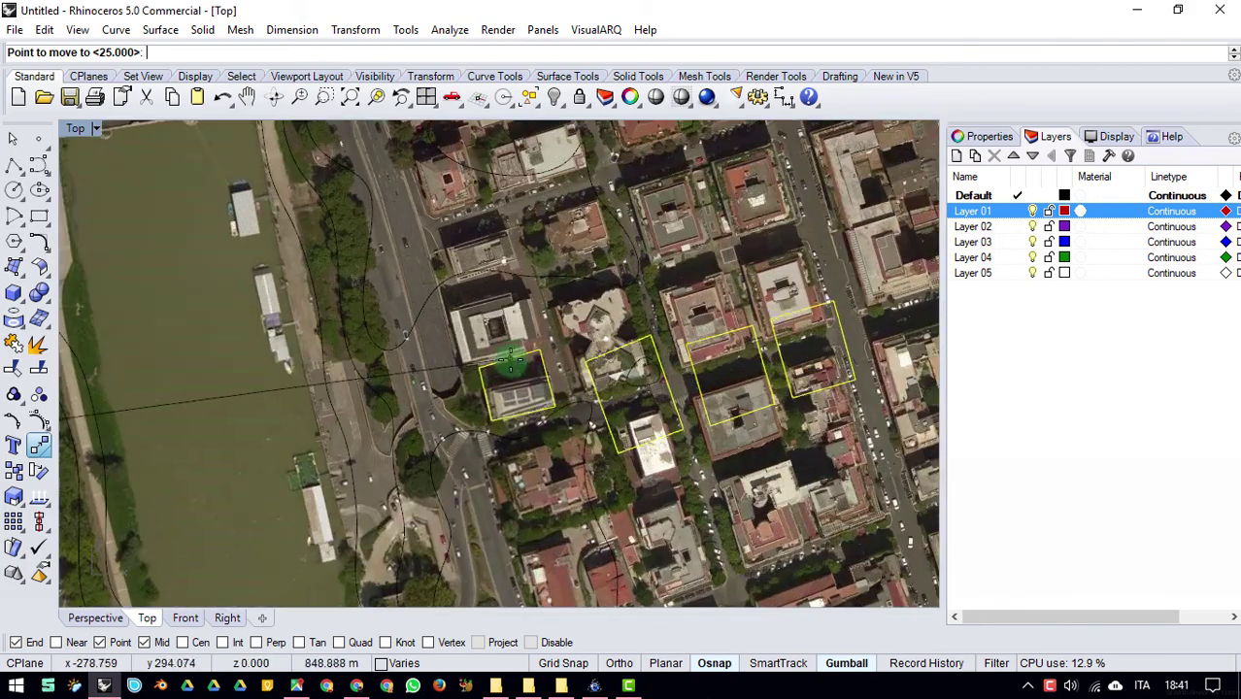
{"action": "scroll", "coordinate": [490, 308], "scroll_direction": "up", "scroll_amount": 2}
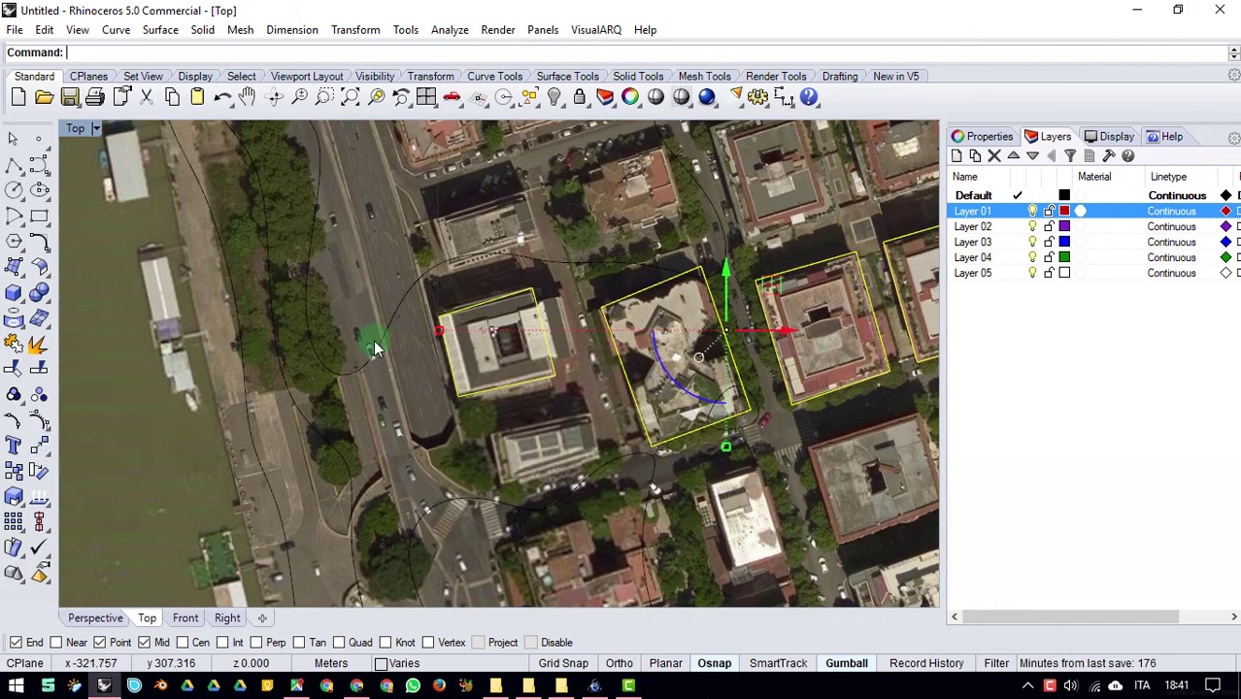
{"action": "scroll", "coordinate": [408, 347], "scroll_direction": "down", "scroll_amount": 3}
{"action": "scroll", "coordinate": [582, 345], "scroll_direction": "up", "scroll_amount": 3}
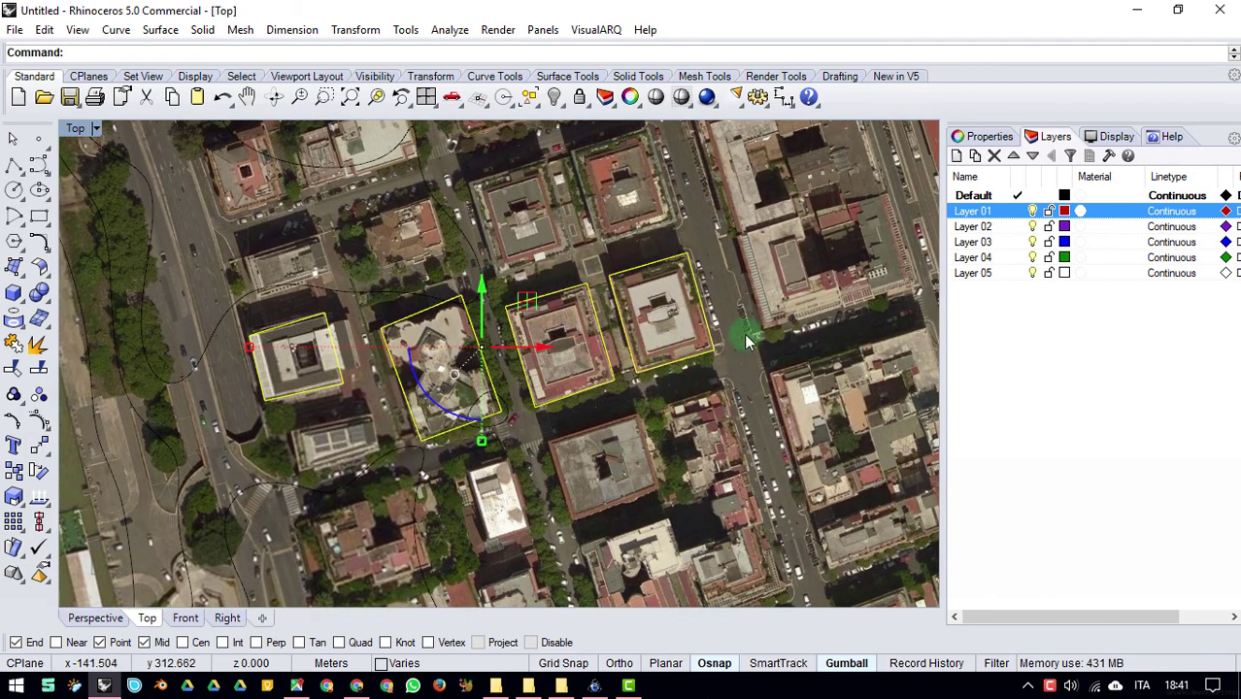
{"action": "scroll", "coordinate": [735, 338], "scroll_direction": "down", "scroll_amount": 3}
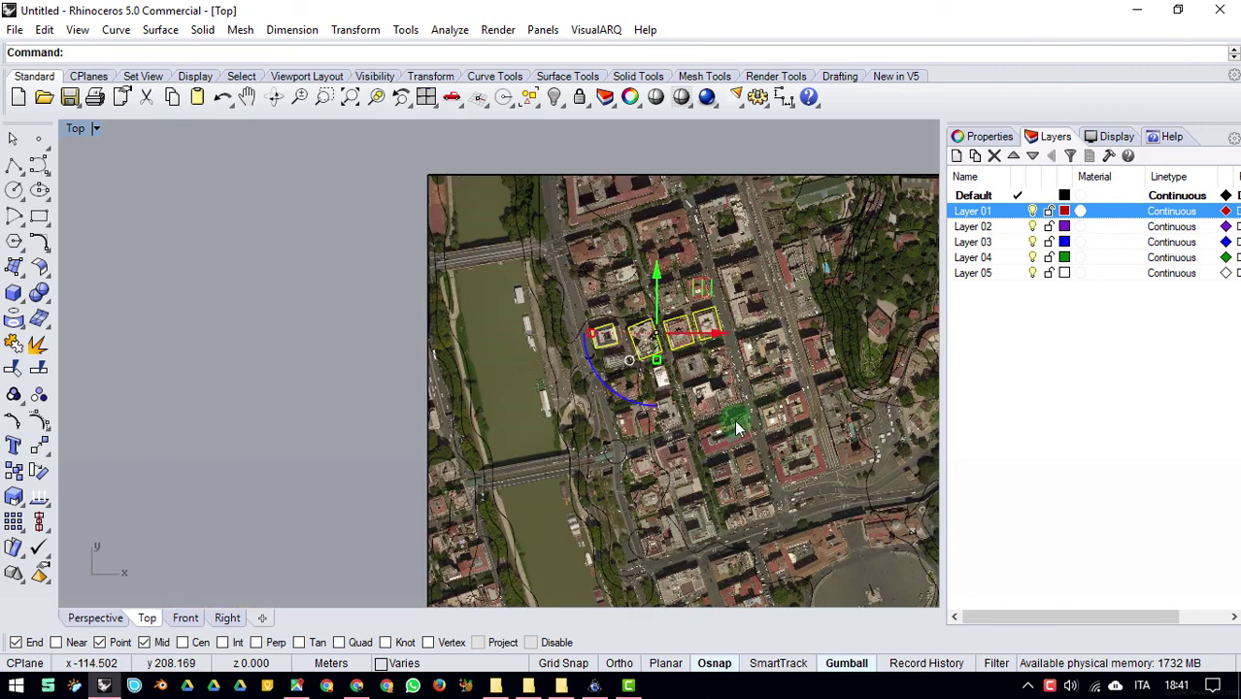
{"action": "right_click_drag", "start_coordinate": [818, 439], "coordinate": [720, 415]}
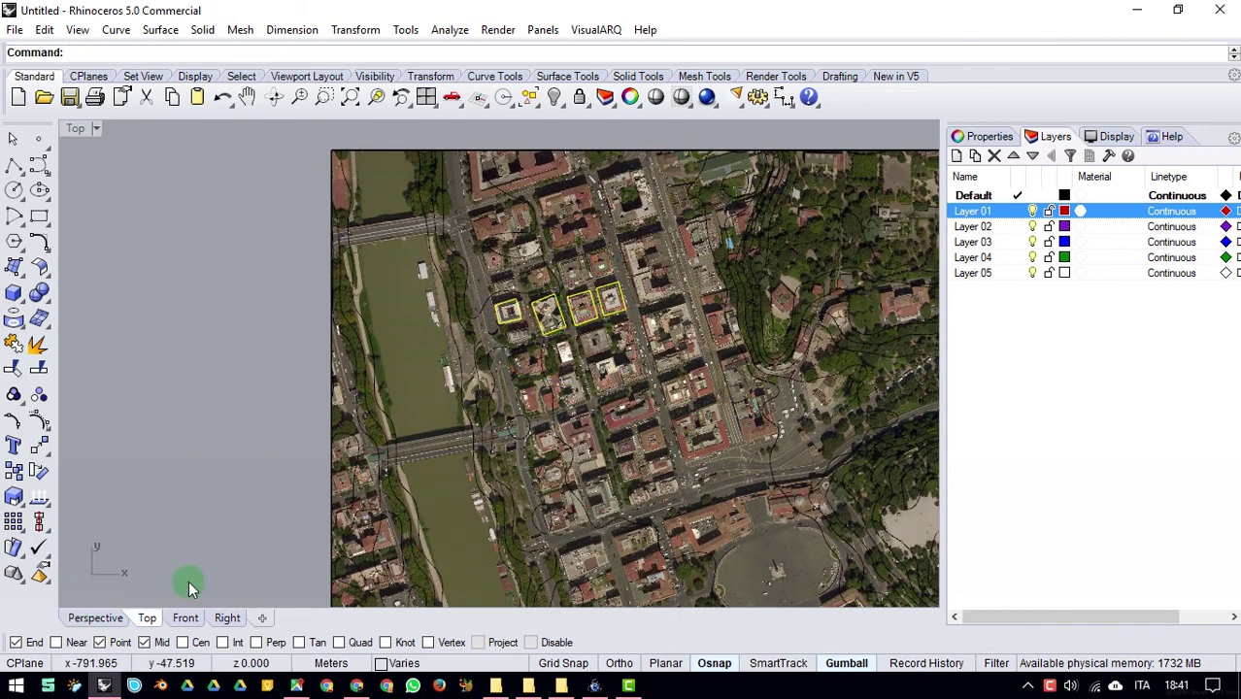
Step: Raise the four building outlines vertically in the Perspective view until they float above the terrain mesh, and deselect them
{"action": "left_click", "coordinate": [96, 618]}
{"action": "right_click_drag", "start_coordinate": [485, 327], "coordinate": [517, 296]}
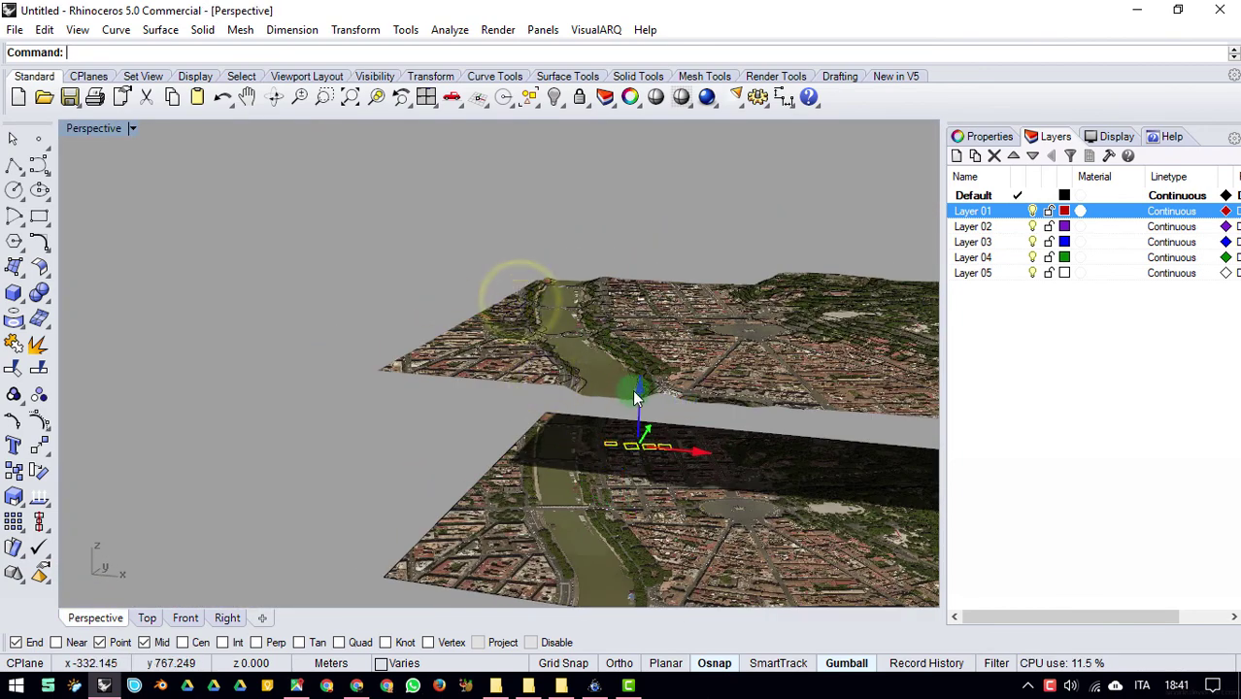
{"action": "left_click_drag", "start_coordinate": [637, 388], "coordinate": [668, 183]}
{"action": "left_click", "coordinate": [701, 233]}
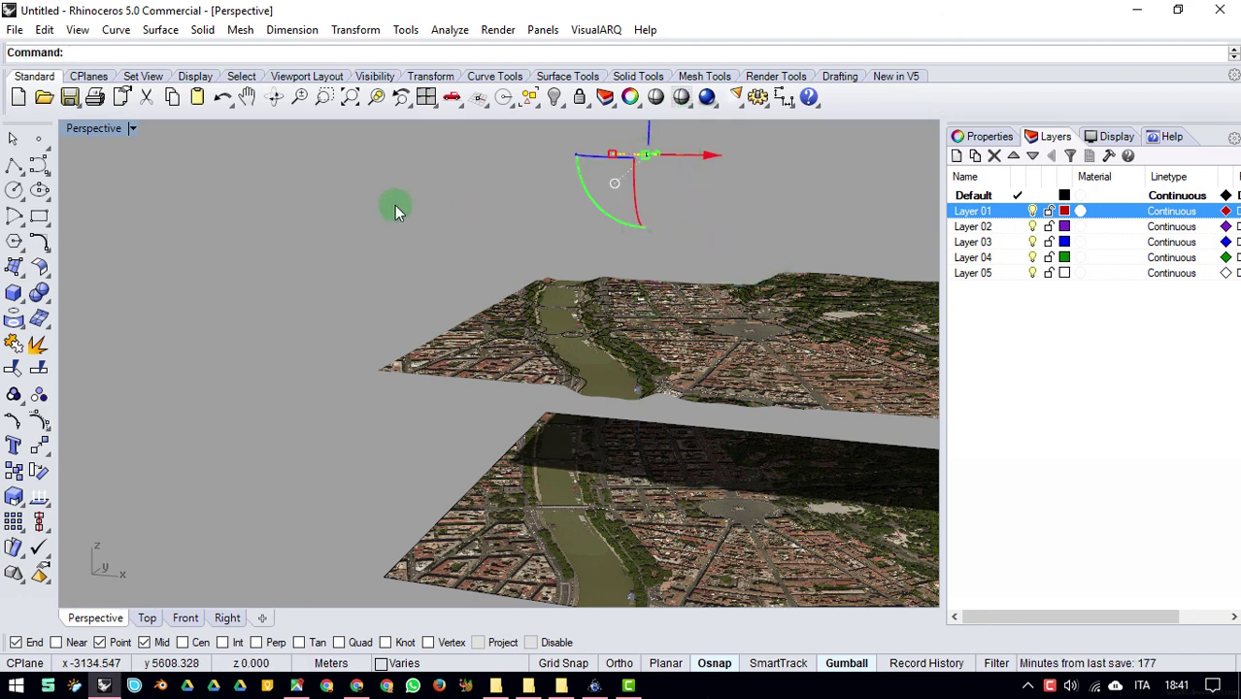
{"action": "right_click_drag", "start_coordinate": [381, 231], "coordinate": [558, 309]}
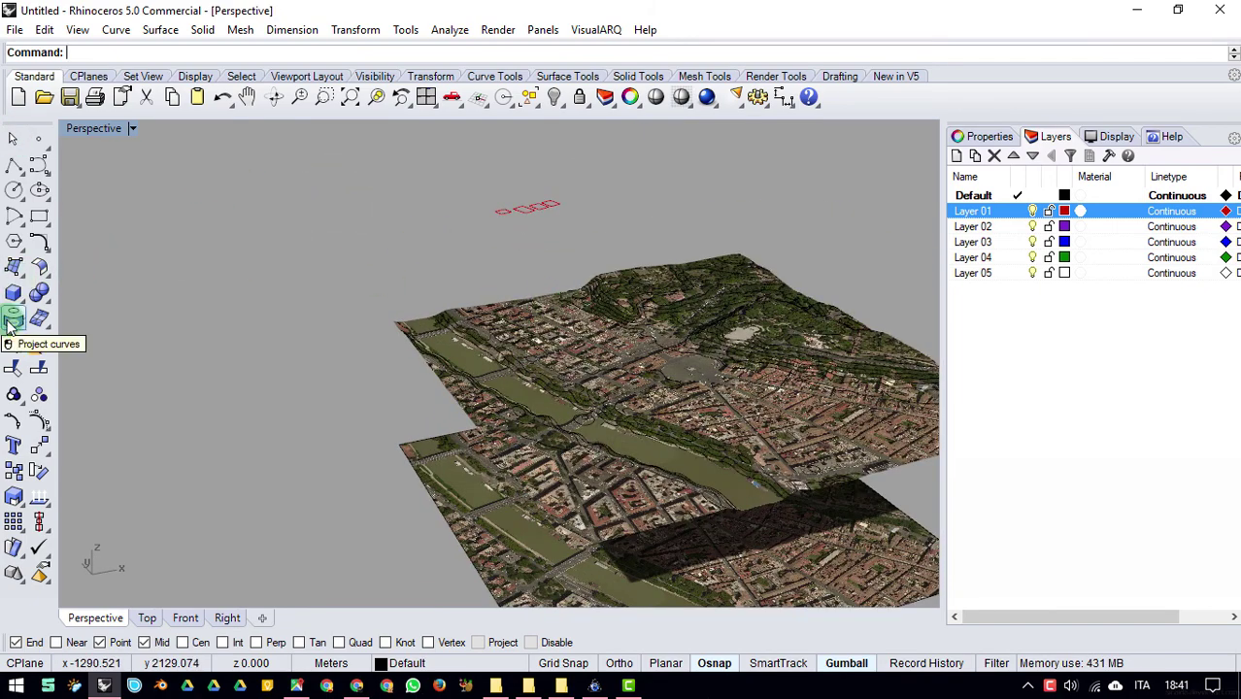
Step: Project the four floating building outlines onto the terrain with the Project curves command
{"action": "left_click", "coordinate": [10, 325]}
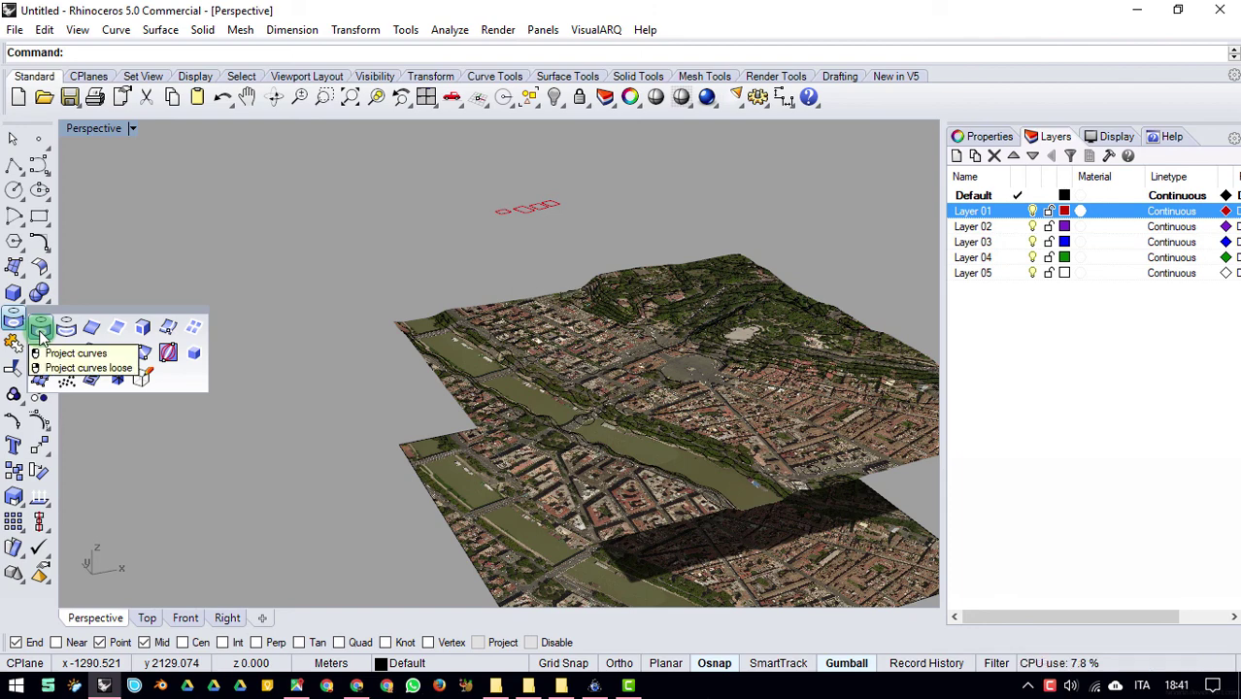
{"action": "left_click", "coordinate": [39, 332]}
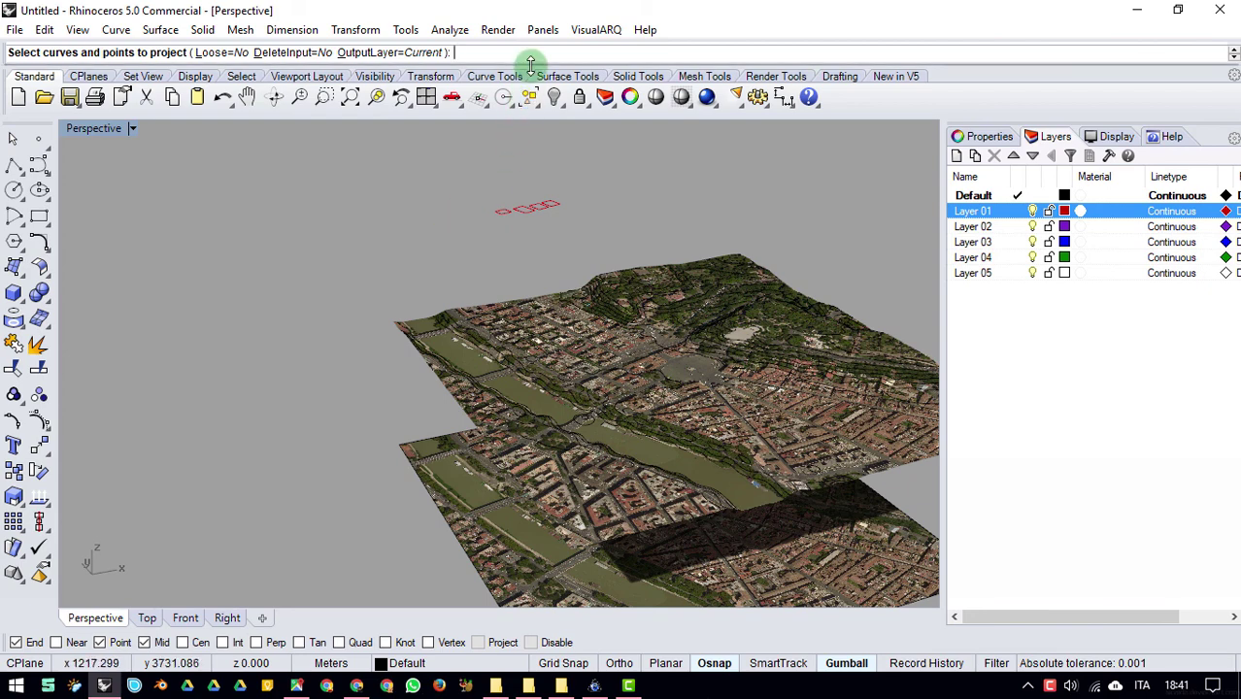
{"action": "left_click_drag", "start_coordinate": [524, 64], "coordinate": [526, 102]}
{"action": "left_click", "coordinate": [569, 360]}
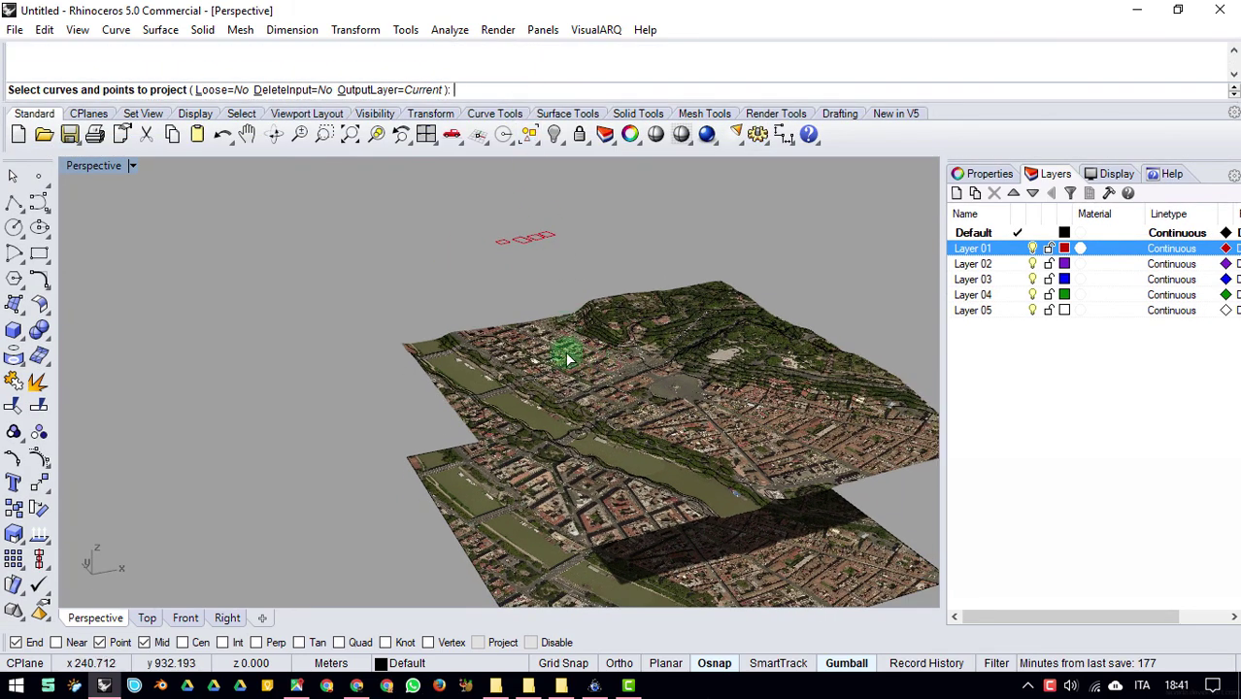
{"action": "left_click_drag", "start_coordinate": [612, 211], "coordinate": [612, 212]}
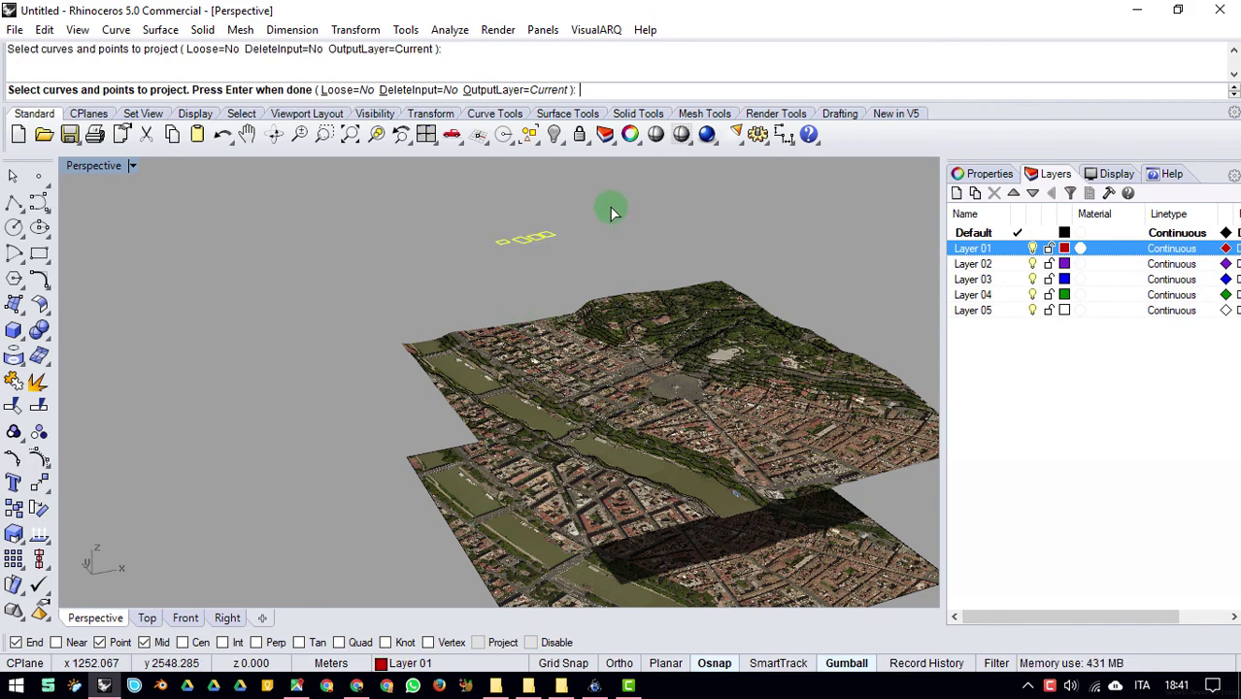
{"action": "right_click", "coordinate": [499, 264]}
{"action": "scroll", "coordinate": [643, 325], "scroll_direction": "up", "scroll_amount": 6}
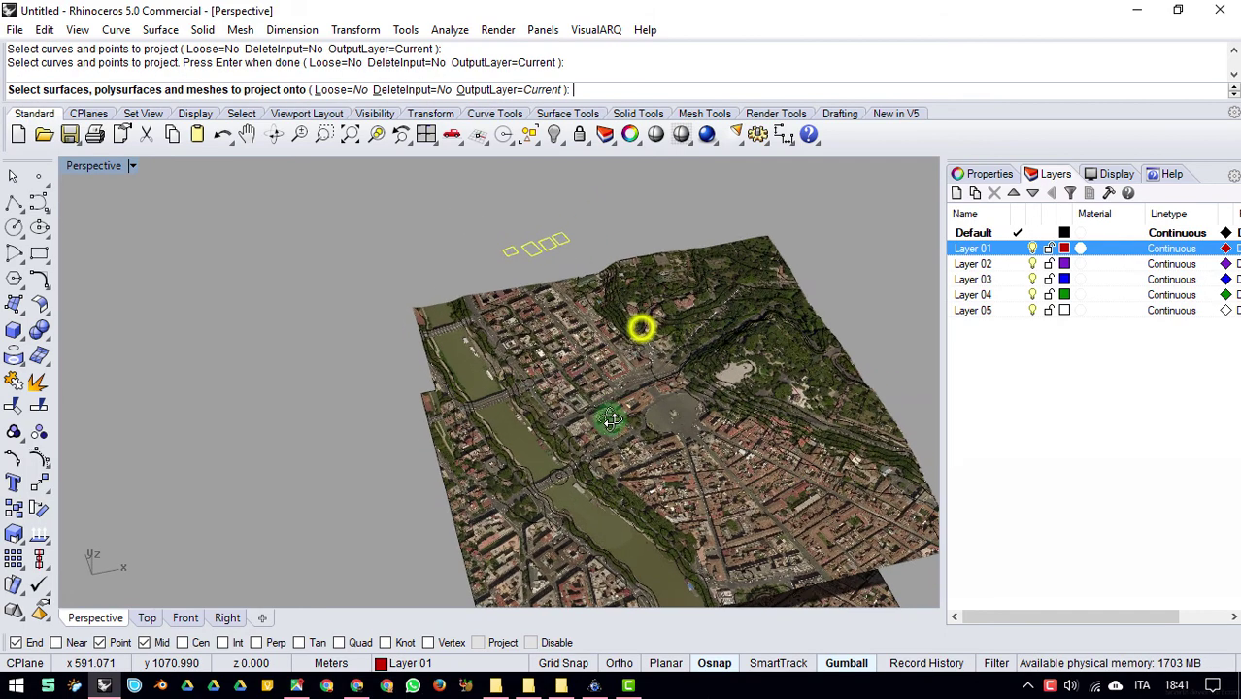
{"action": "left_click", "coordinate": [640, 395]}
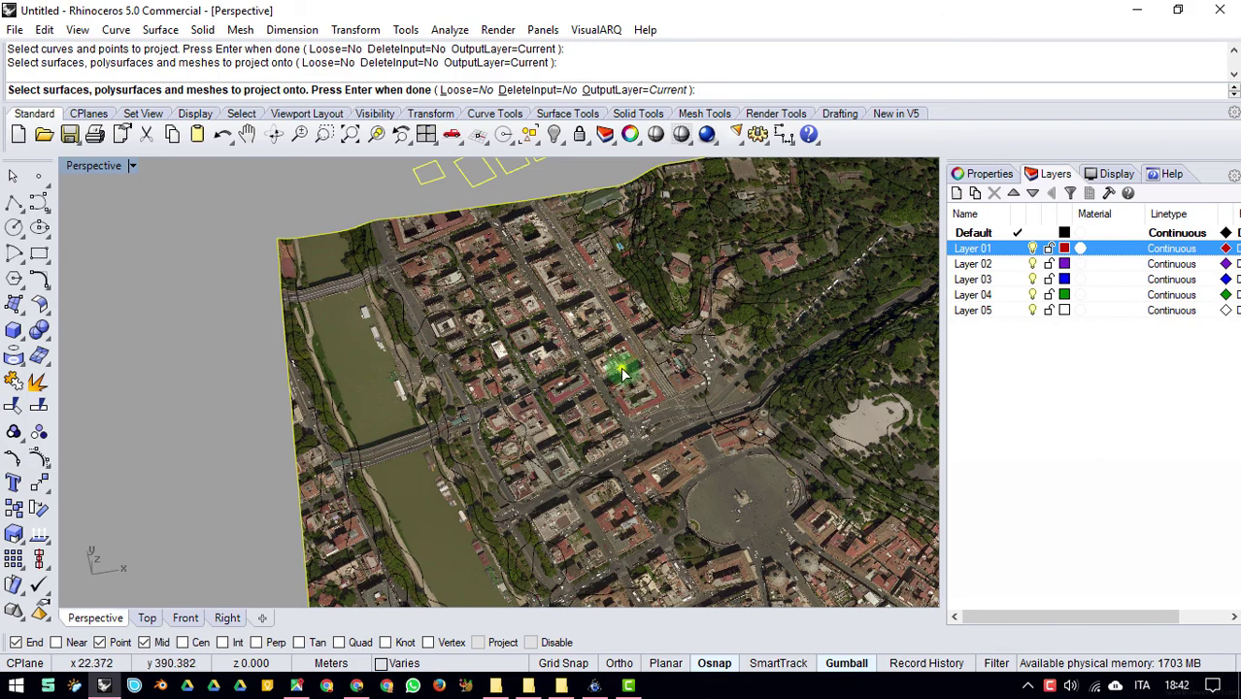
{"action": "right_click", "coordinate": [625, 373]}
Step: Examine from several angles how the projected outlines follow the relief around their building blocks
{"action": "right_click_drag", "start_coordinate": [624, 374], "coordinate": [318, 629]}
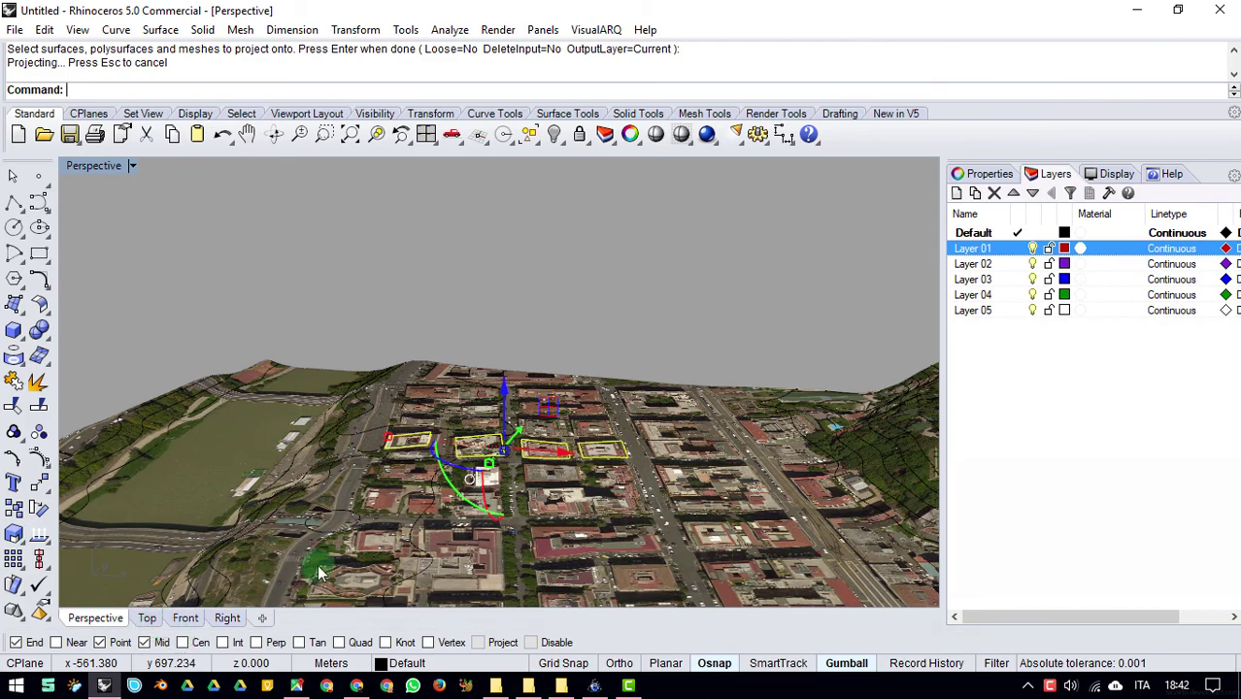
{"action": "scroll", "coordinate": [442, 474], "scroll_direction": "up", "scroll_amount": 10}
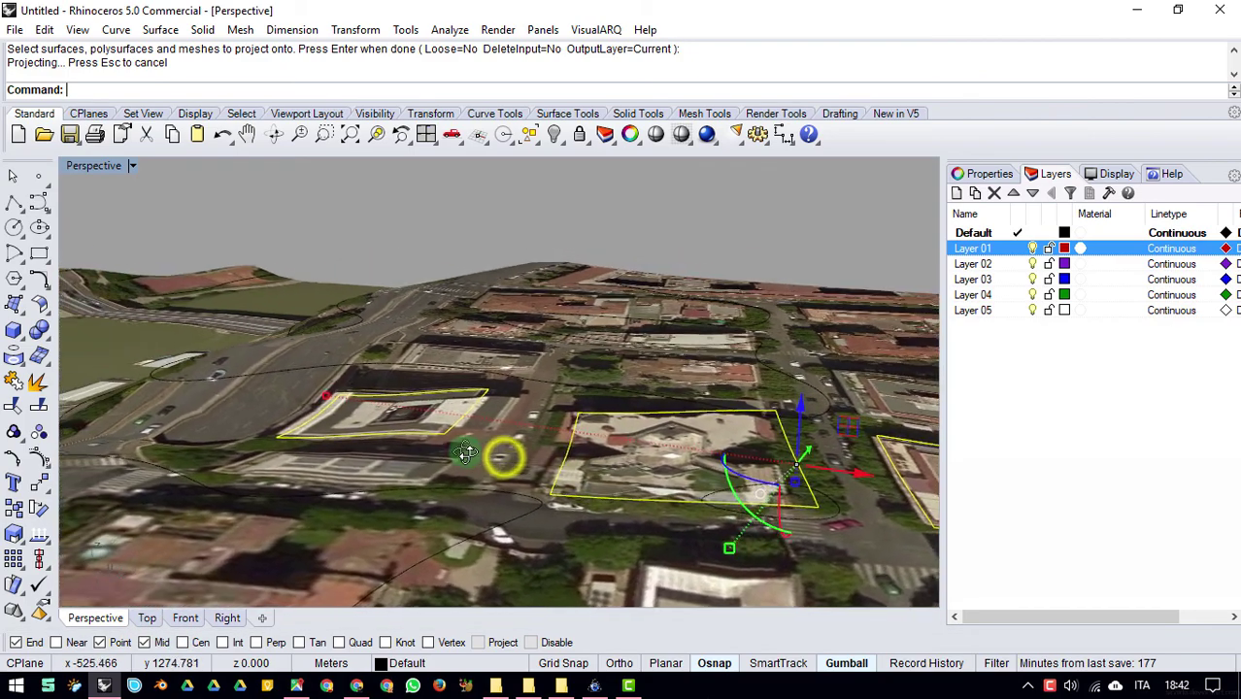
{"action": "right_click_drag", "start_coordinate": [615, 411], "coordinate": [541, 349]}
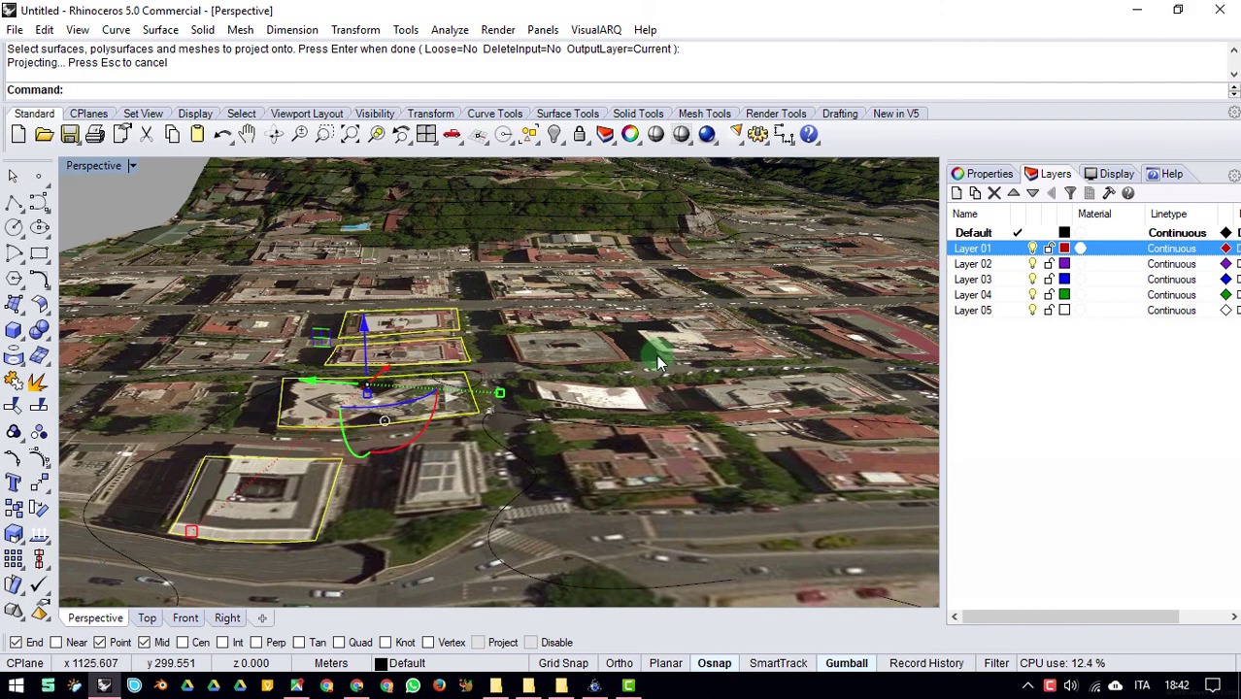
{"action": "scroll", "coordinate": [631, 361], "scroll_direction": "up", "scroll_amount": 5}
{"action": "right_click_drag", "start_coordinate": [637, 360], "coordinate": [381, 385]}
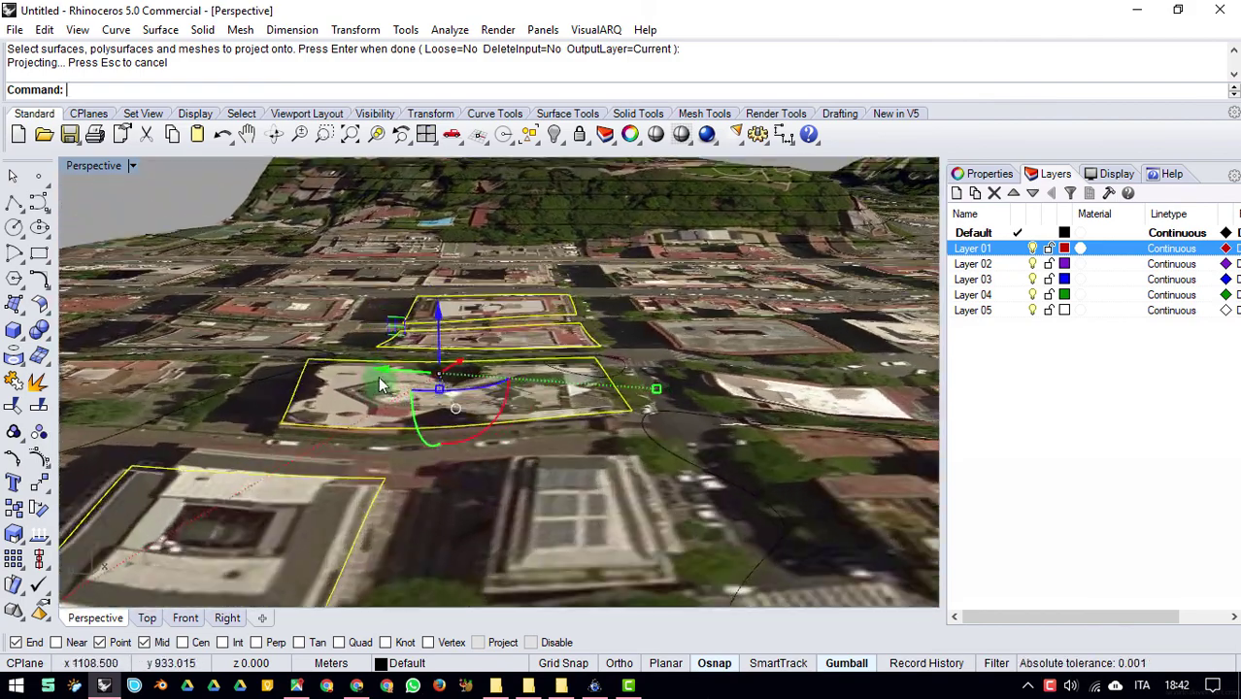
{"action": "right_click_drag", "start_coordinate": [305, 511], "coordinate": [373, 492]}
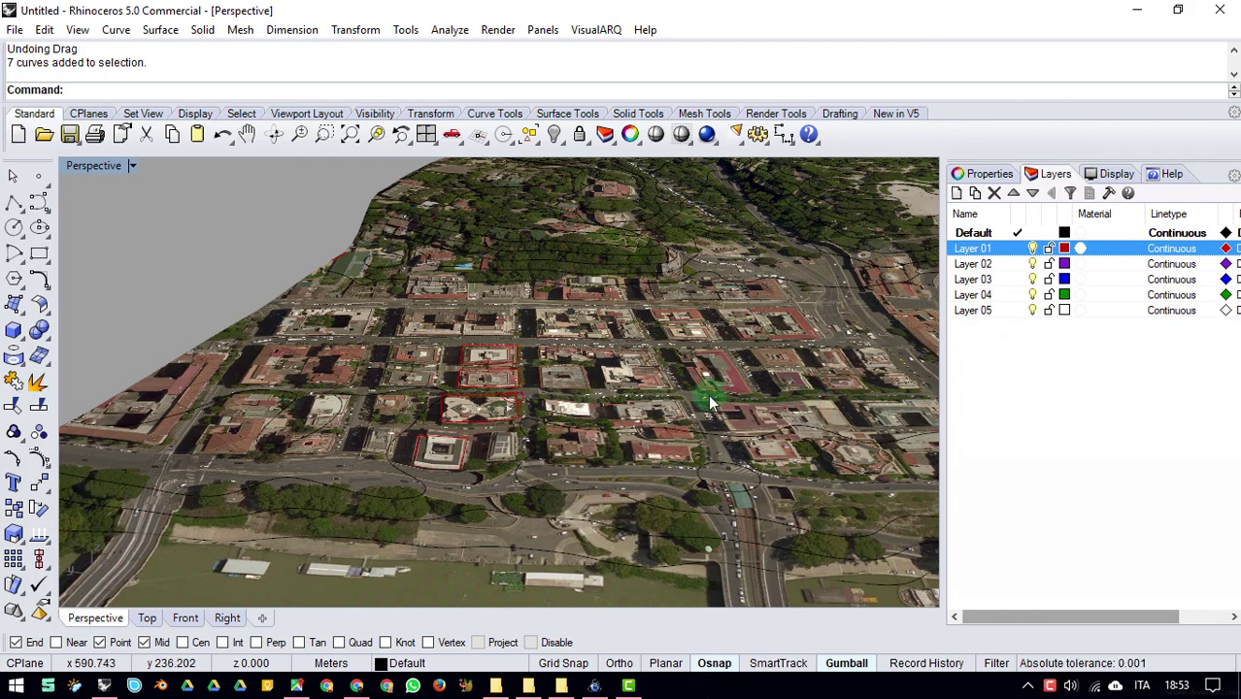
{"action": "right_click_drag", "start_coordinate": [738, 388], "coordinate": [685, 398]}
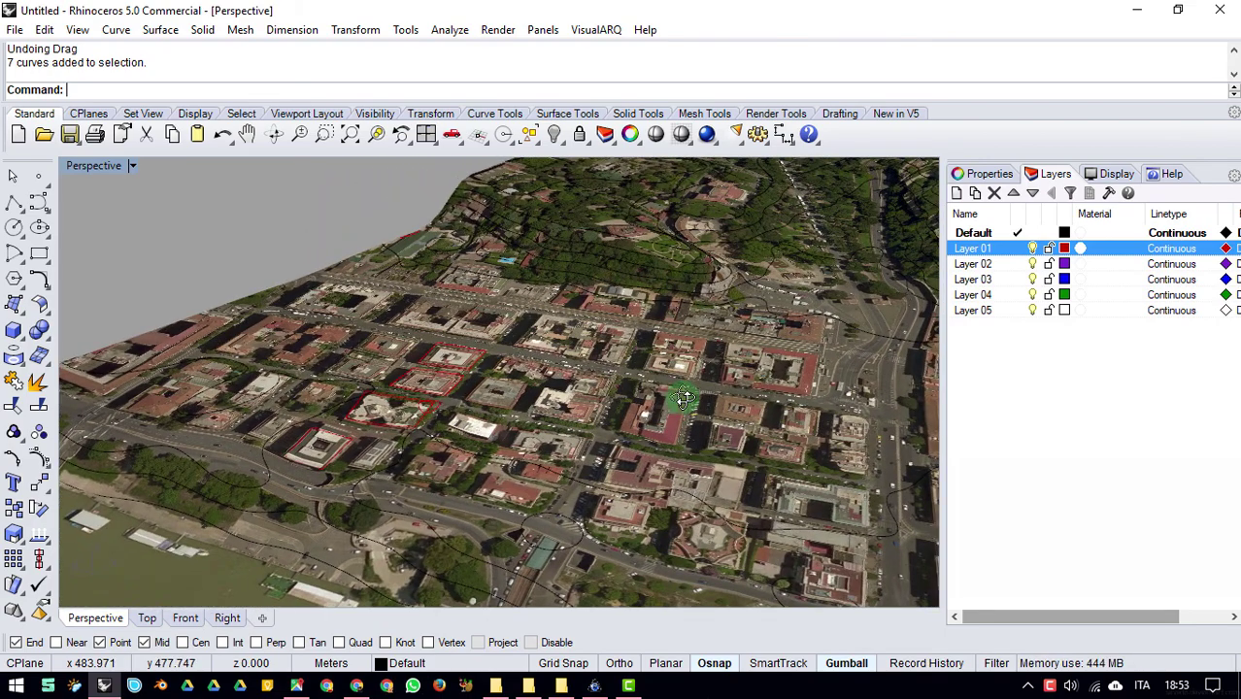
{"action": "scroll", "coordinate": [573, 430], "scroll_direction": "down", "scroll_amount": 5}
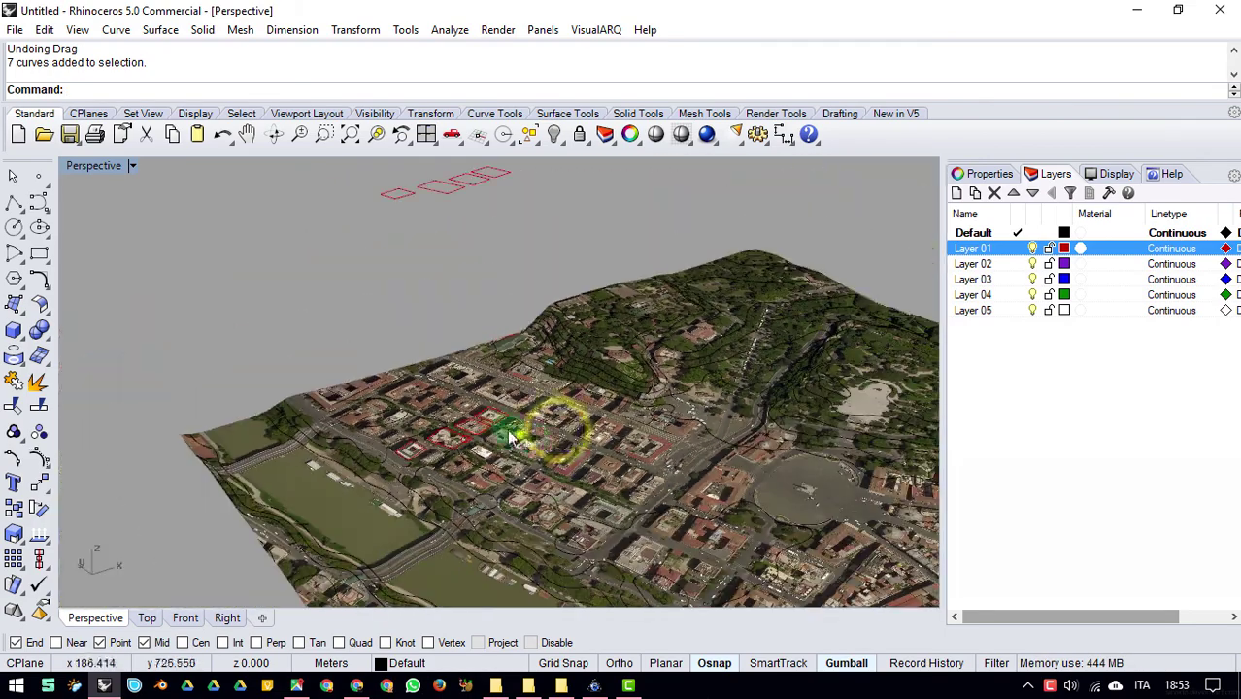
{"action": "right_click_drag", "start_coordinate": [562, 418], "coordinate": [450, 321]}
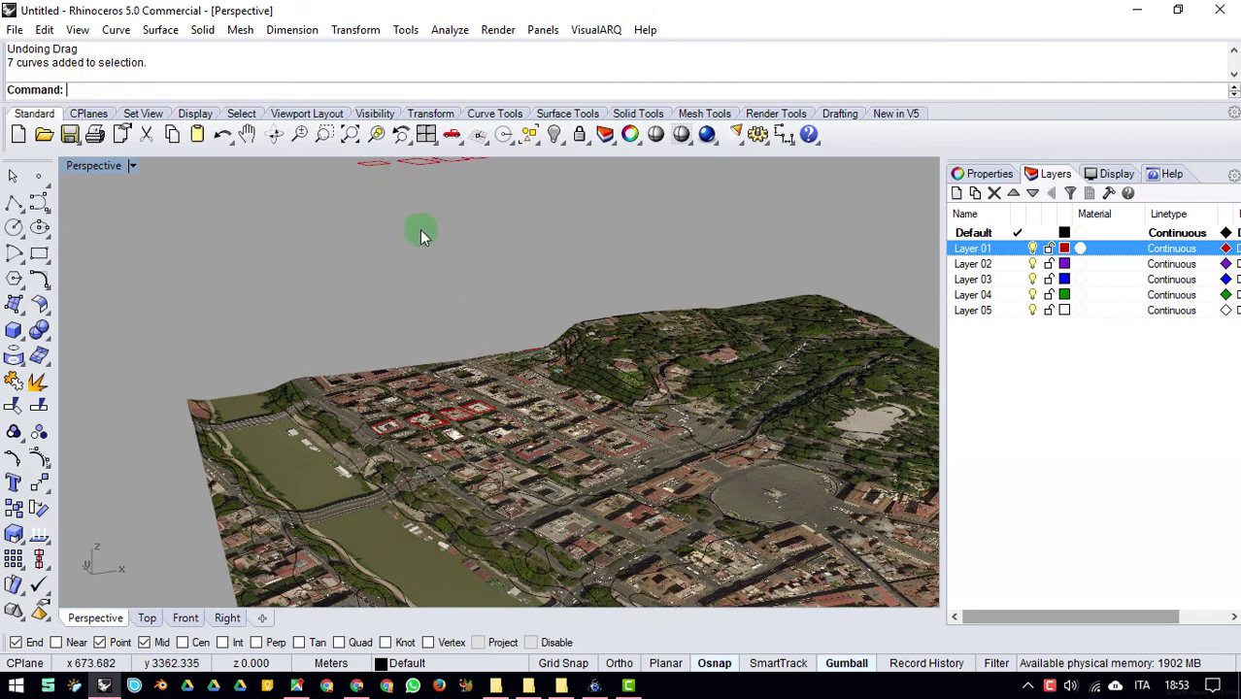
Step: Try lowering the four floating outlines vertically by about 30 m, and undo the move
{"action": "right_click_drag", "start_coordinate": [419, 233], "coordinate": [493, 172]}
{"action": "left_click_drag", "start_coordinate": [493, 172], "coordinate": [325, 230]}
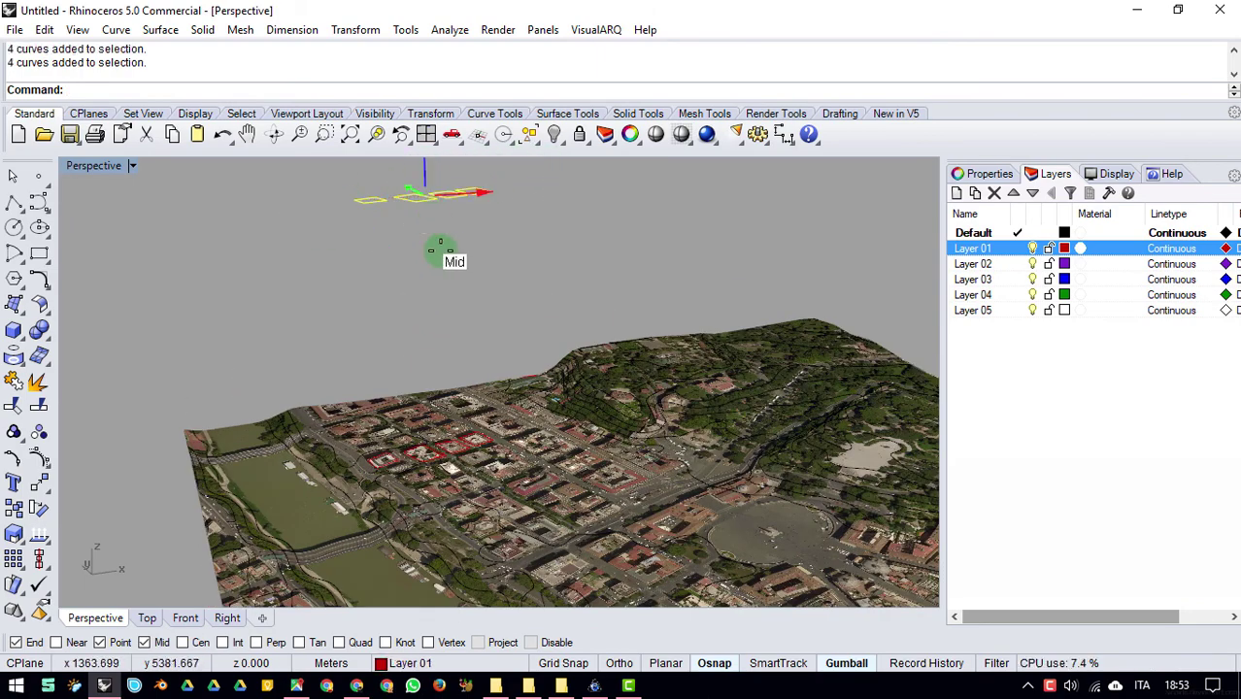
{"action": "left_click_drag", "start_coordinate": [433, 250], "coordinate": [508, 214]}
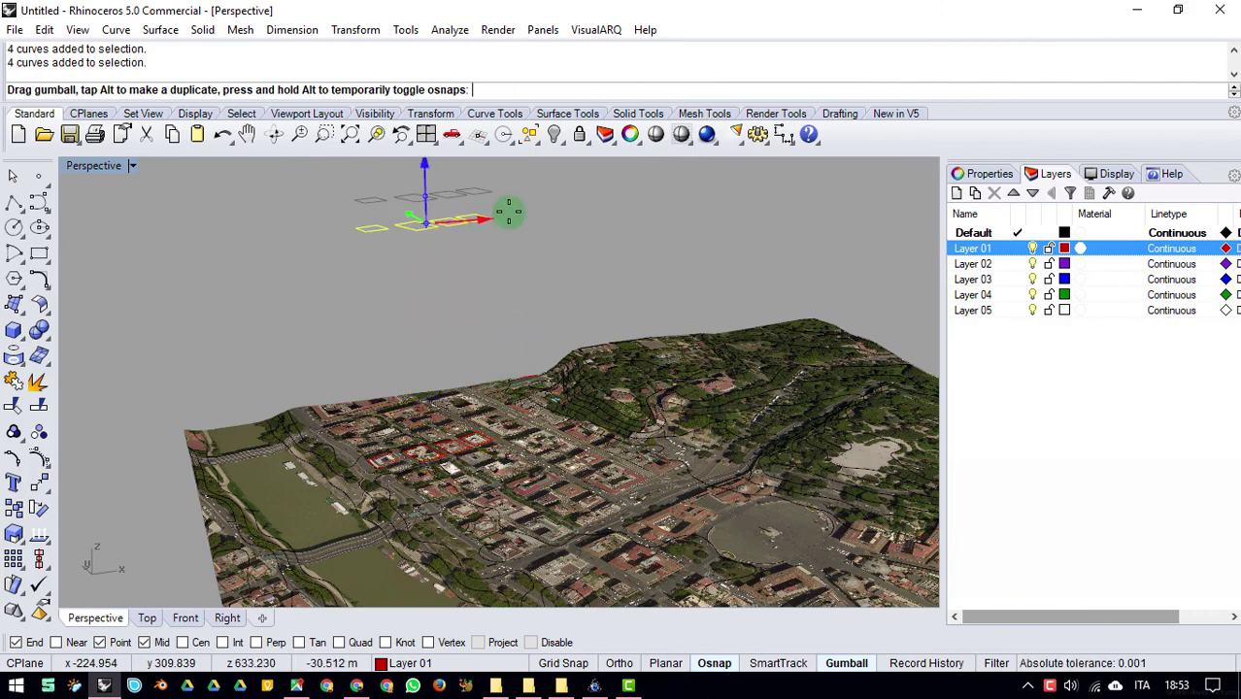
{"action": "key", "text": "ctrl+z"}
Step: Delete the four building outlines projected on the terrain, keeping only the original floating curves
{"action": "right_click_drag", "start_coordinate": [546, 299], "coordinate": [596, 326]}
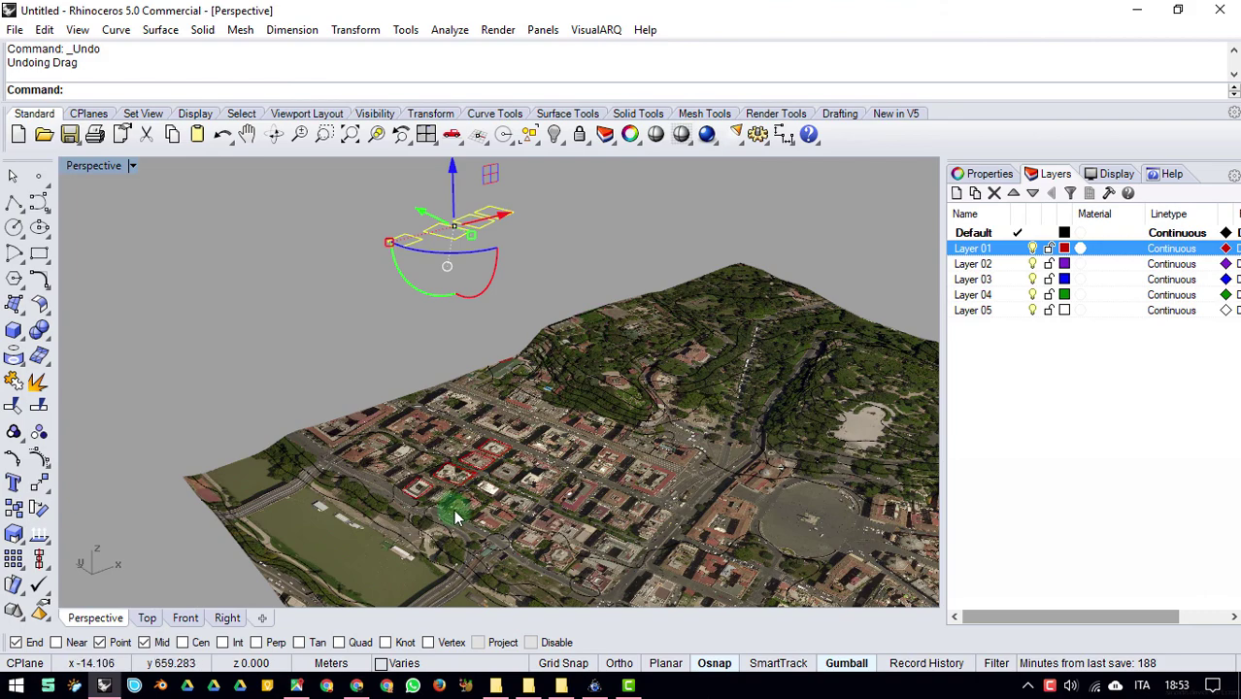
{"action": "scroll", "coordinate": [428, 486], "scroll_direction": "up", "scroll_amount": 5}
{"action": "left_click", "coordinate": [405, 452]}
{"action": "key", "text": "Delete"}
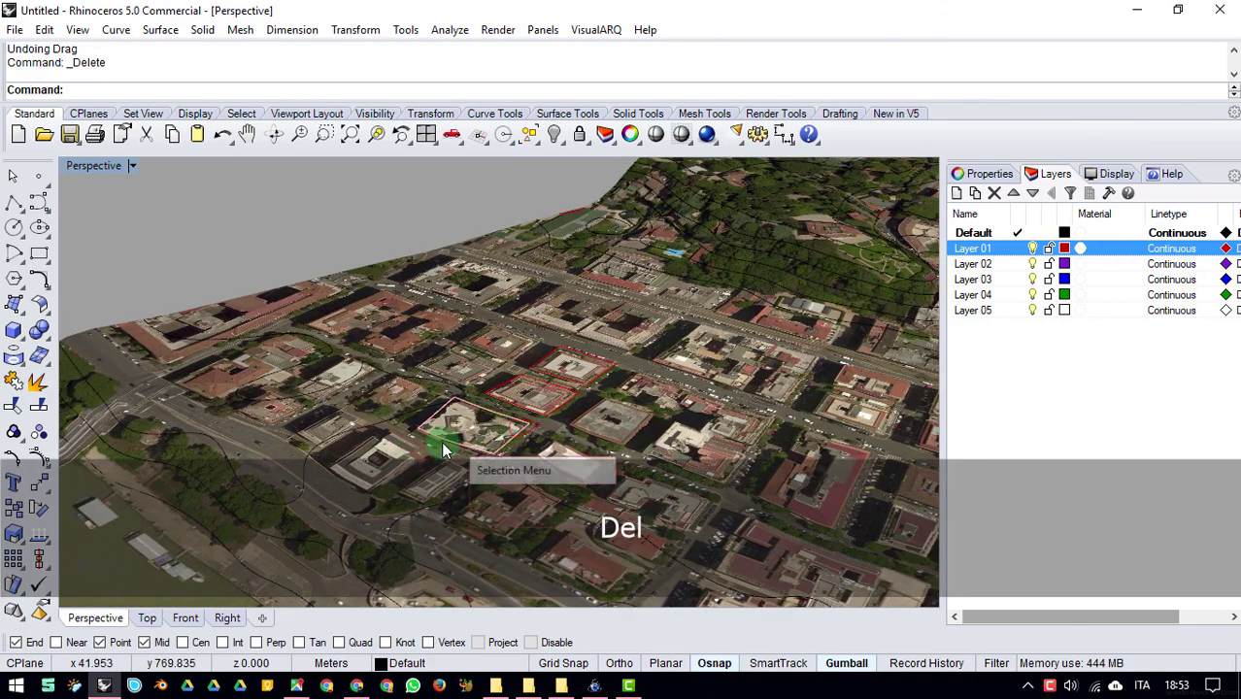
{"action": "left_click", "coordinate": [539, 415]}
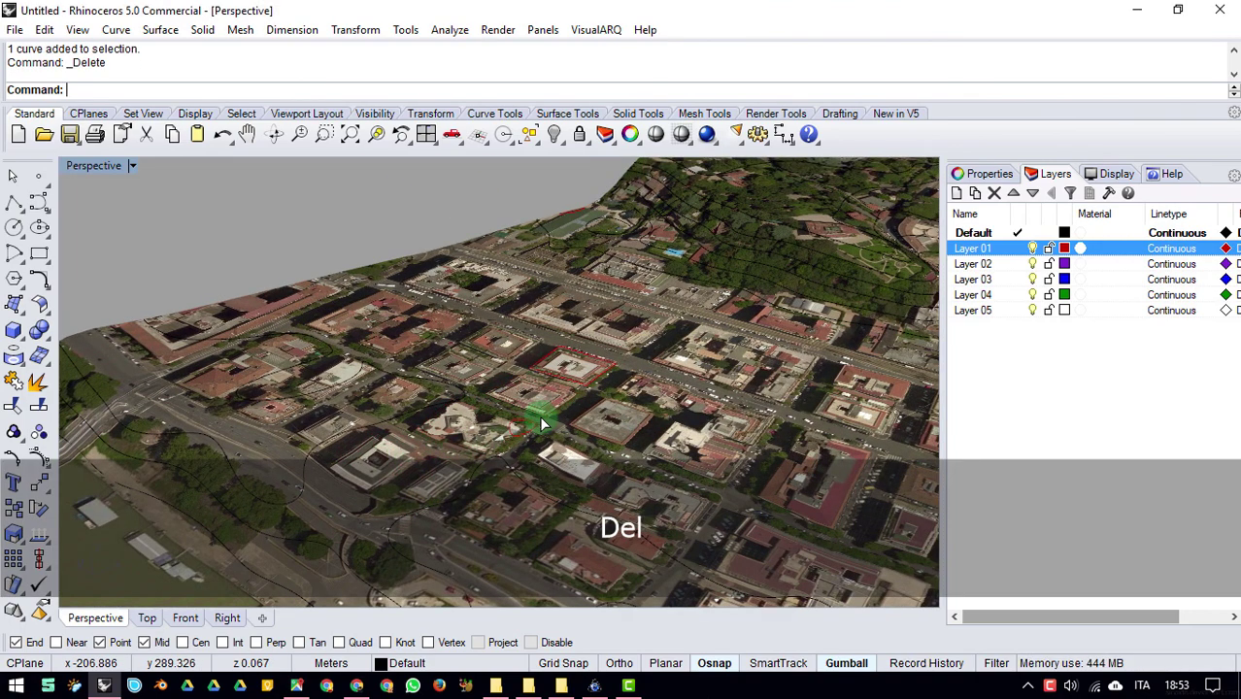
{"action": "key", "text": "Delete"}
{"action": "left_click", "coordinate": [584, 384]}
{"action": "key", "text": "Delete"}
{"action": "right_click_drag", "start_coordinate": [401, 338], "coordinate": [413, 299]}
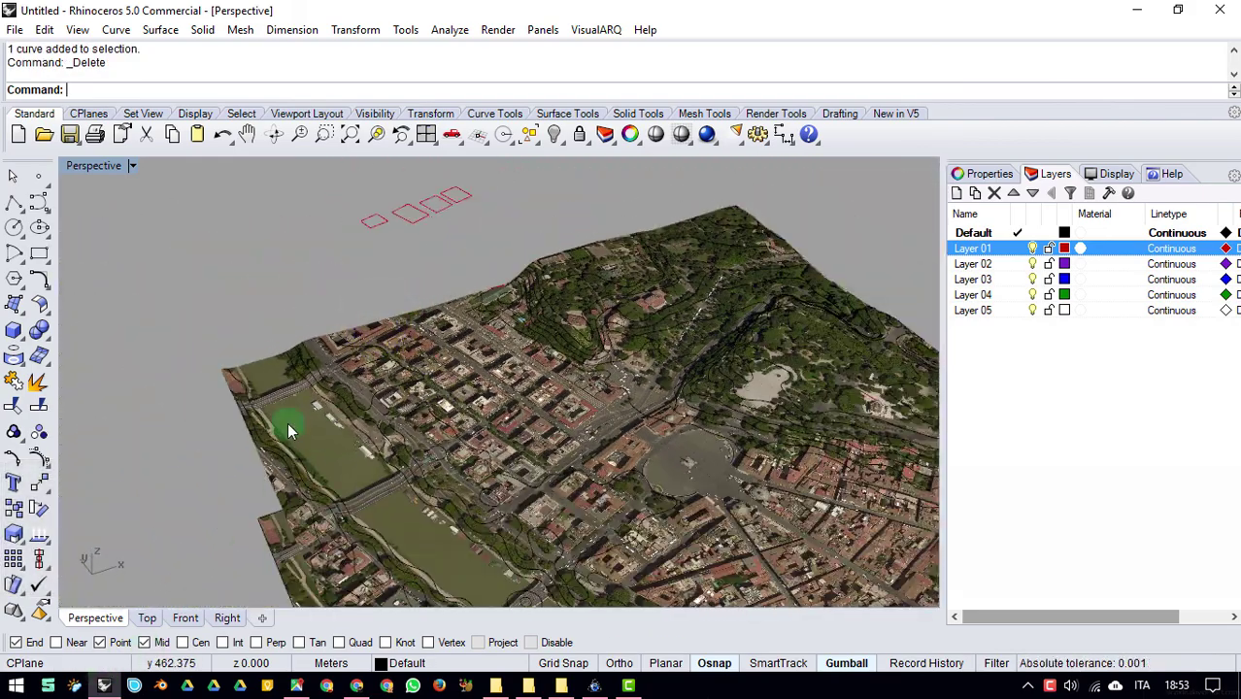
Step: Open Grasshopper with the google2Terrain definition and tile it side by side with the Rhino window
{"action": "type", "text": "Gra"}
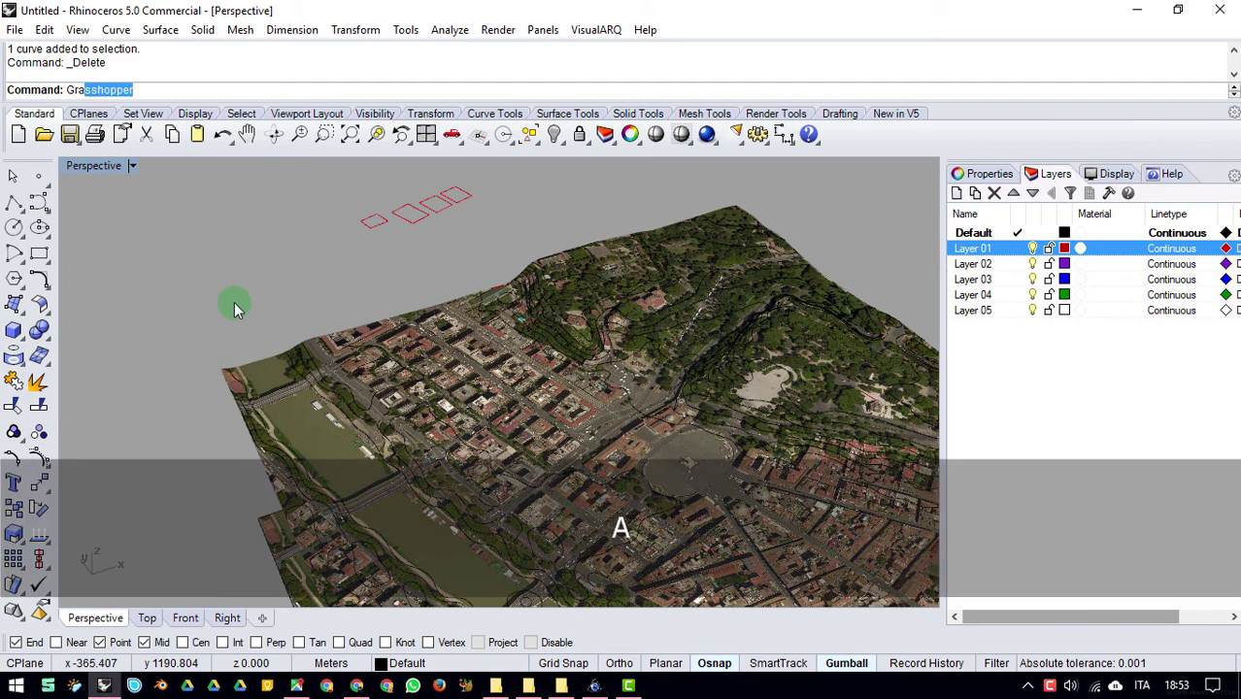
{"action": "type", "text": "s"}
{"action": "key", "text": "Return"}
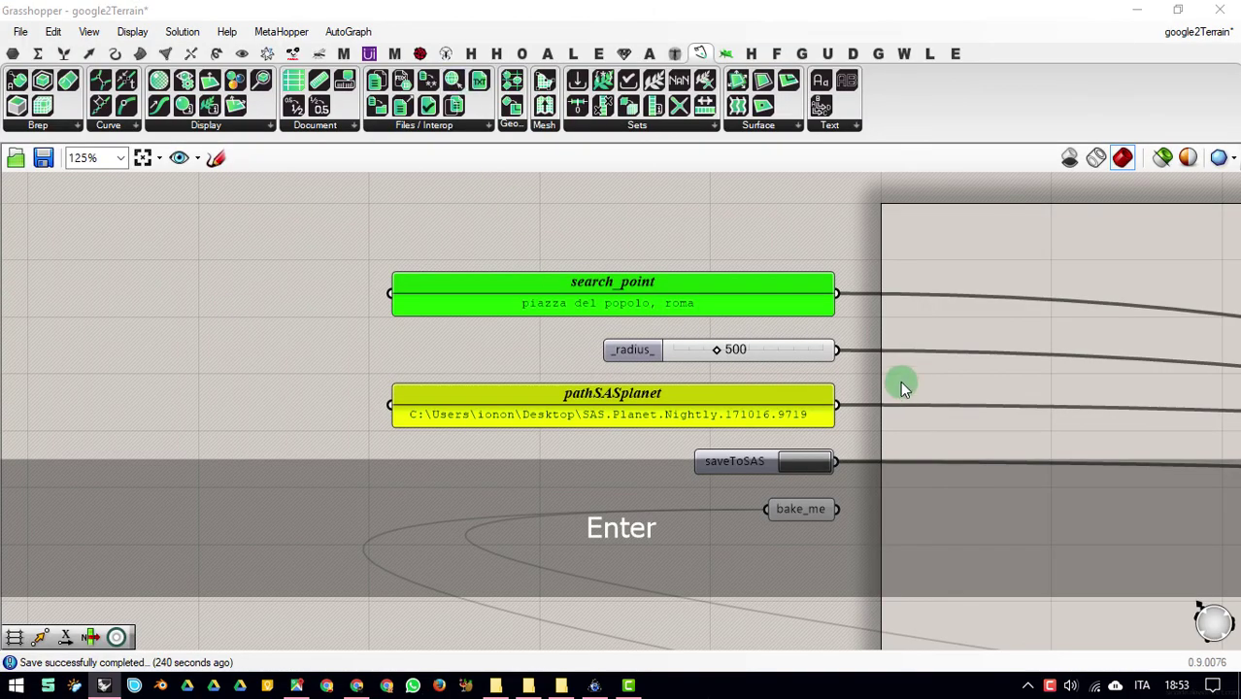
{"action": "key", "text": "super+Right"}
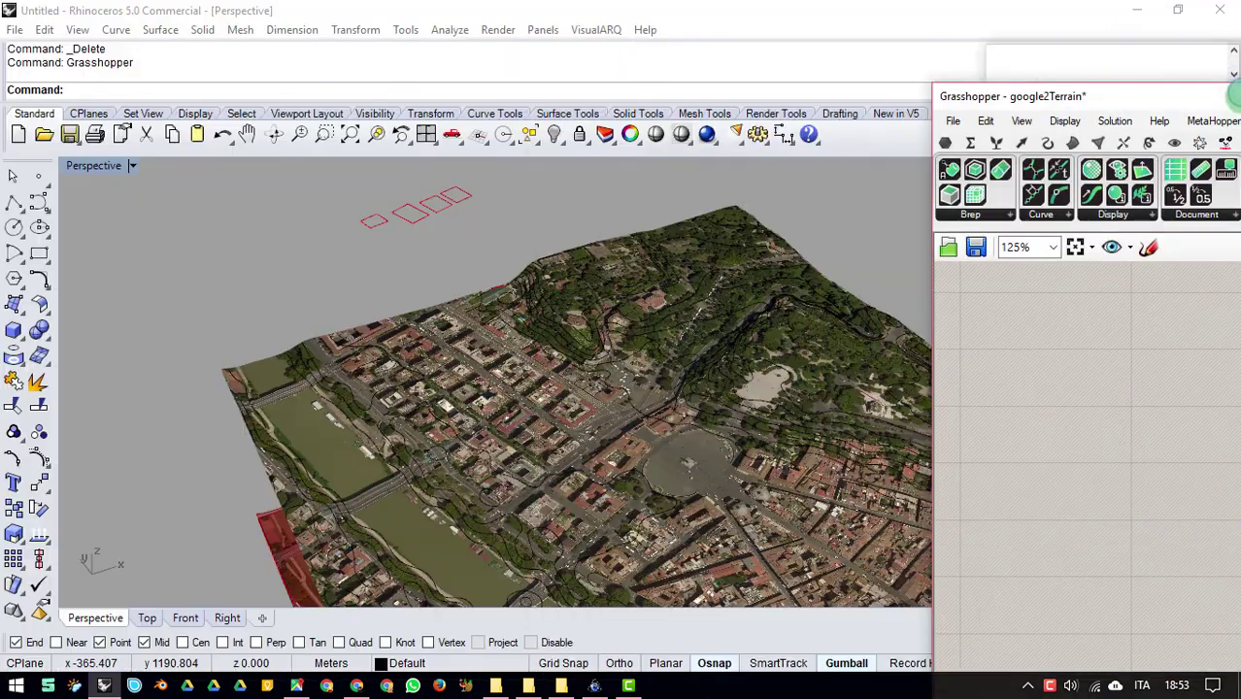
{"action": "left_click", "coordinate": [361, 27]}
{"action": "key", "text": "super+Left"}
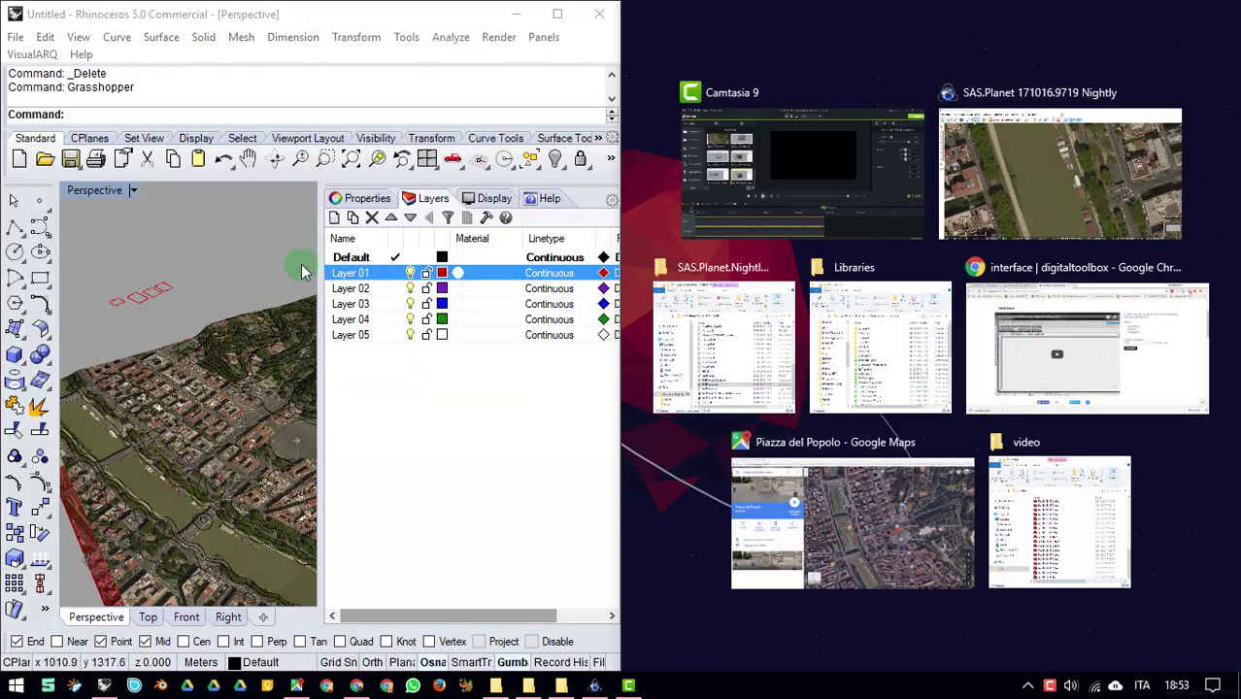
Step: Narrow the docked Layers panel to widen the Perspective viewport, and bring the terrain and floating outlines into view
{"action": "left_click_drag", "start_coordinate": [307, 262], "coordinate": [373, 372]}
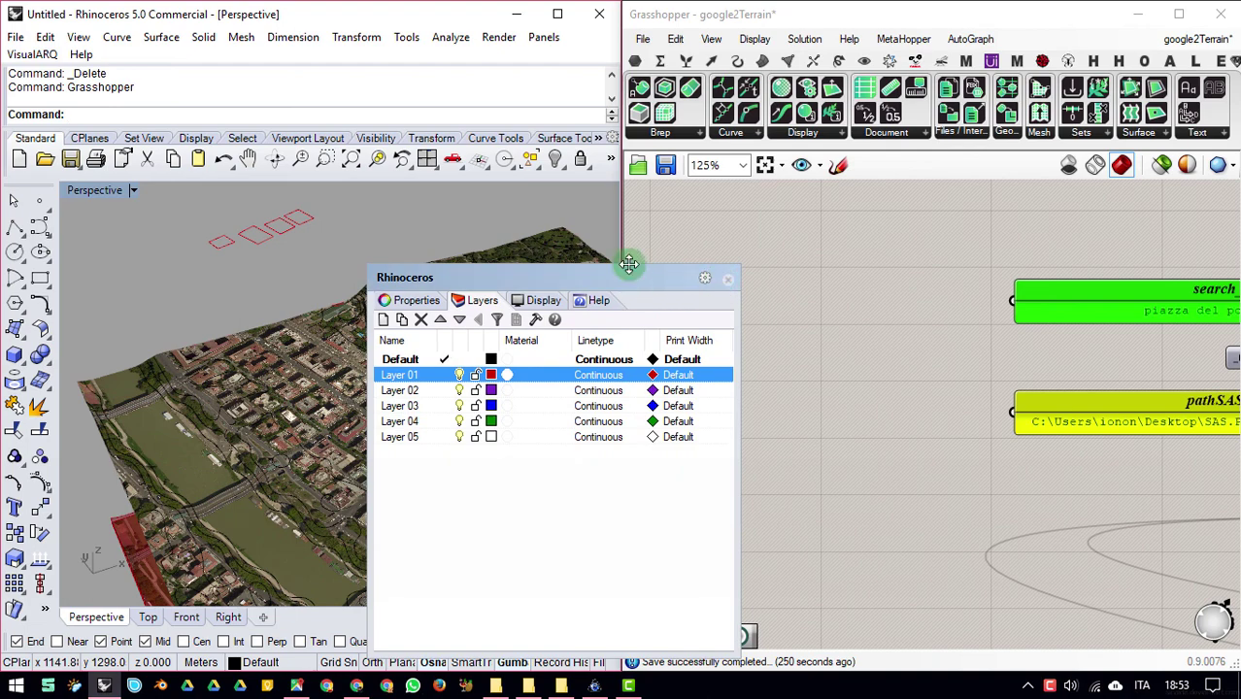
{"action": "left_click_drag", "start_coordinate": [629, 264], "coordinate": [619, 201]}
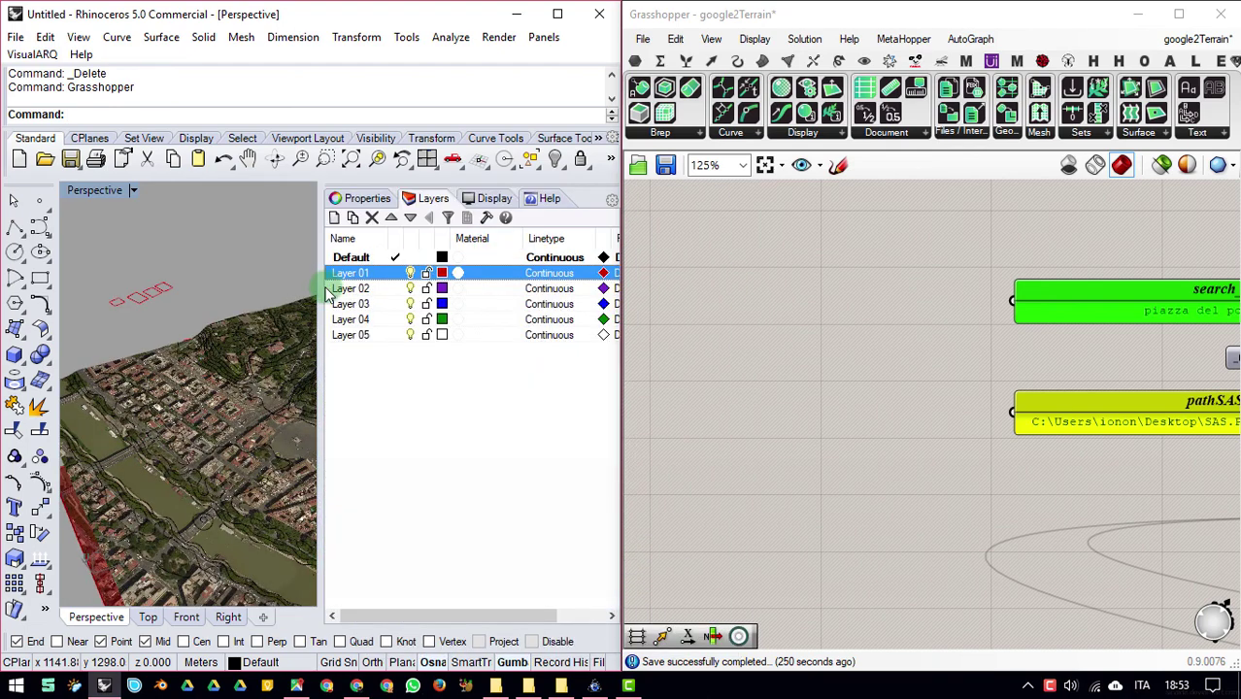
{"action": "left_click_drag", "start_coordinate": [320, 288], "coordinate": [524, 291]}
{"action": "right_click_drag", "start_coordinate": [342, 282], "coordinate": [309, 322]}
Step: Assign the four floating building outlines as multiple curves to the Curves parameter in Grasshopper's project group
{"action": "scroll", "coordinate": [906, 347], "scroll_direction": "down", "scroll_amount": 6}
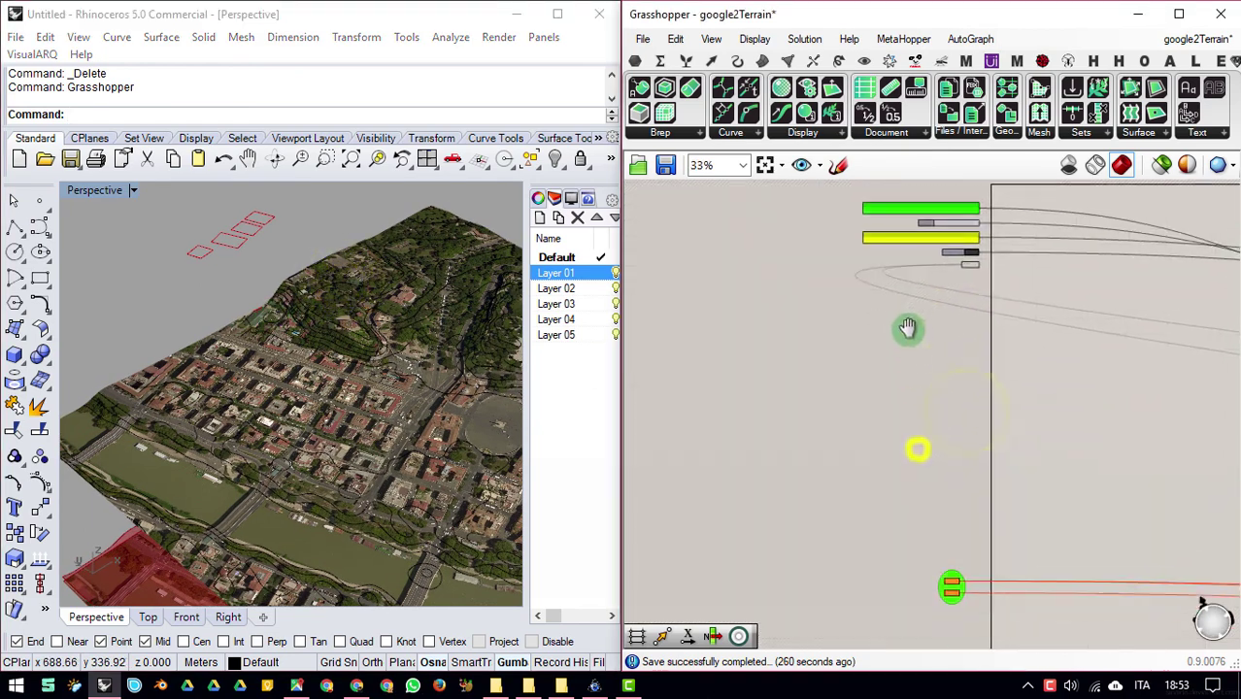
{"action": "right_click_drag", "start_coordinate": [912, 458], "coordinate": [929, 506]}
{"action": "scroll", "coordinate": [902, 469], "scroll_direction": "up", "scroll_amount": 6}
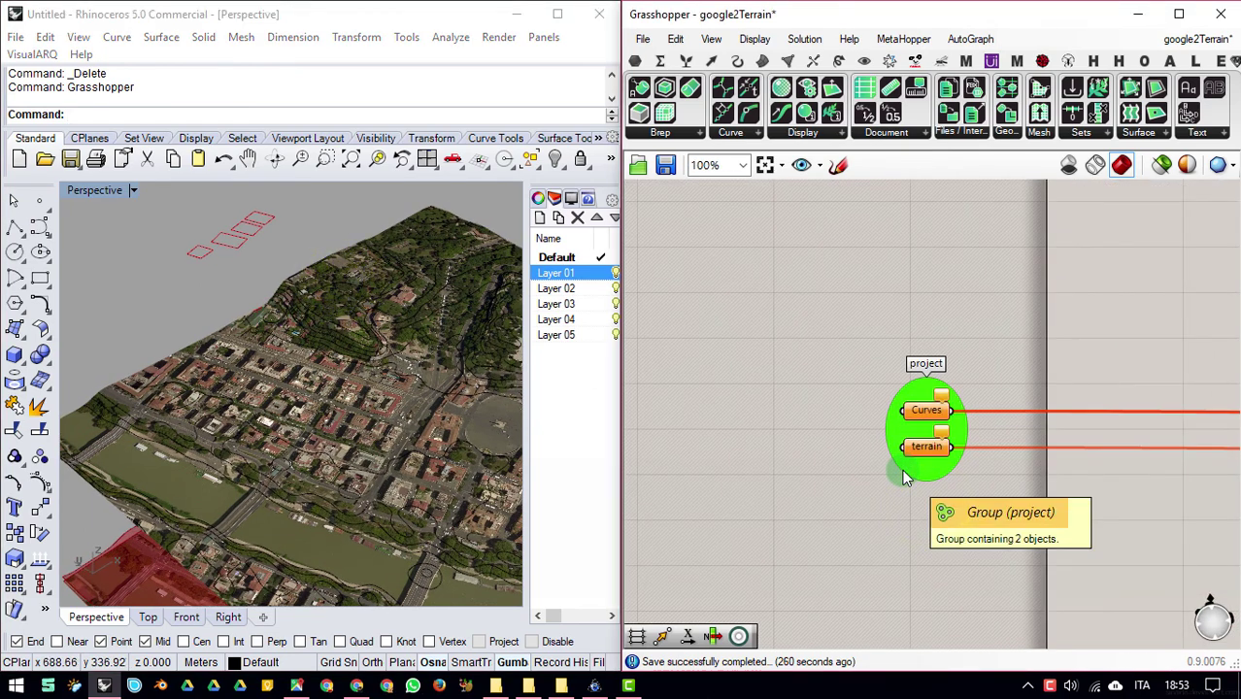
{"action": "scroll", "coordinate": [902, 469], "scroll_direction": "up", "scroll_amount": 2}
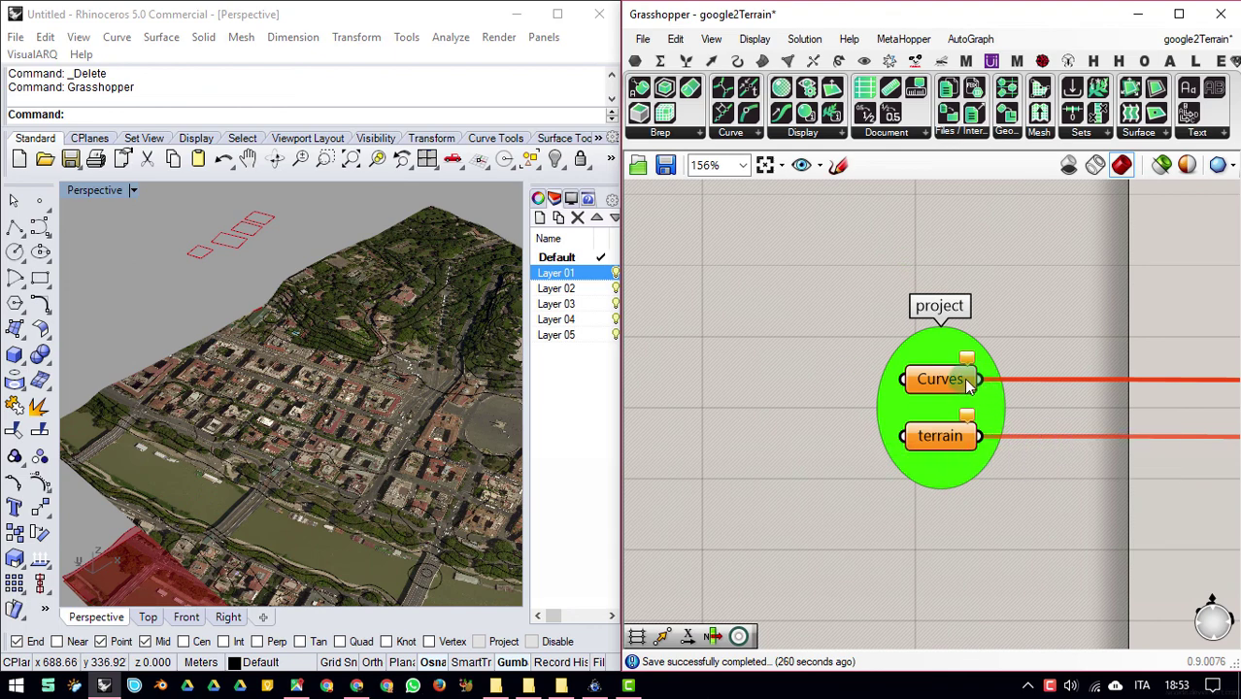
{"action": "left_click", "coordinate": [950, 439]}
{"action": "left_click", "coordinate": [1026, 517]}
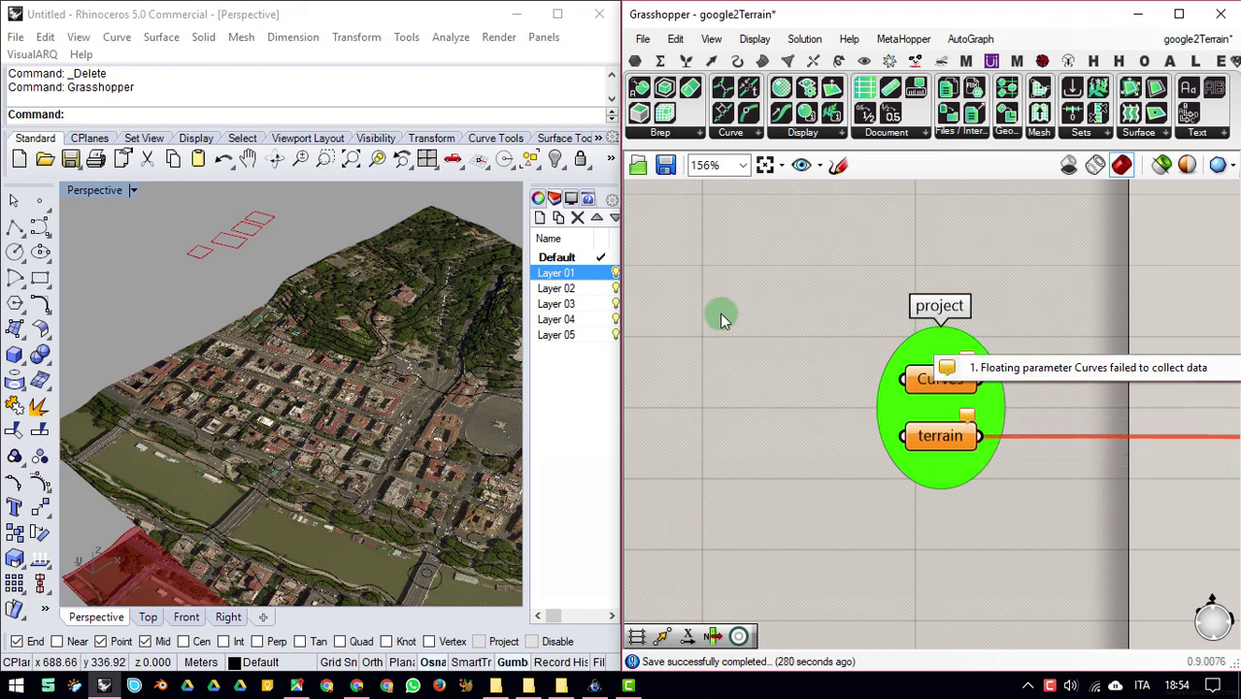
{"action": "left_click", "coordinate": [386, 376]}
{"action": "right_click_drag", "start_coordinate": [386, 375], "coordinate": [382, 379]}
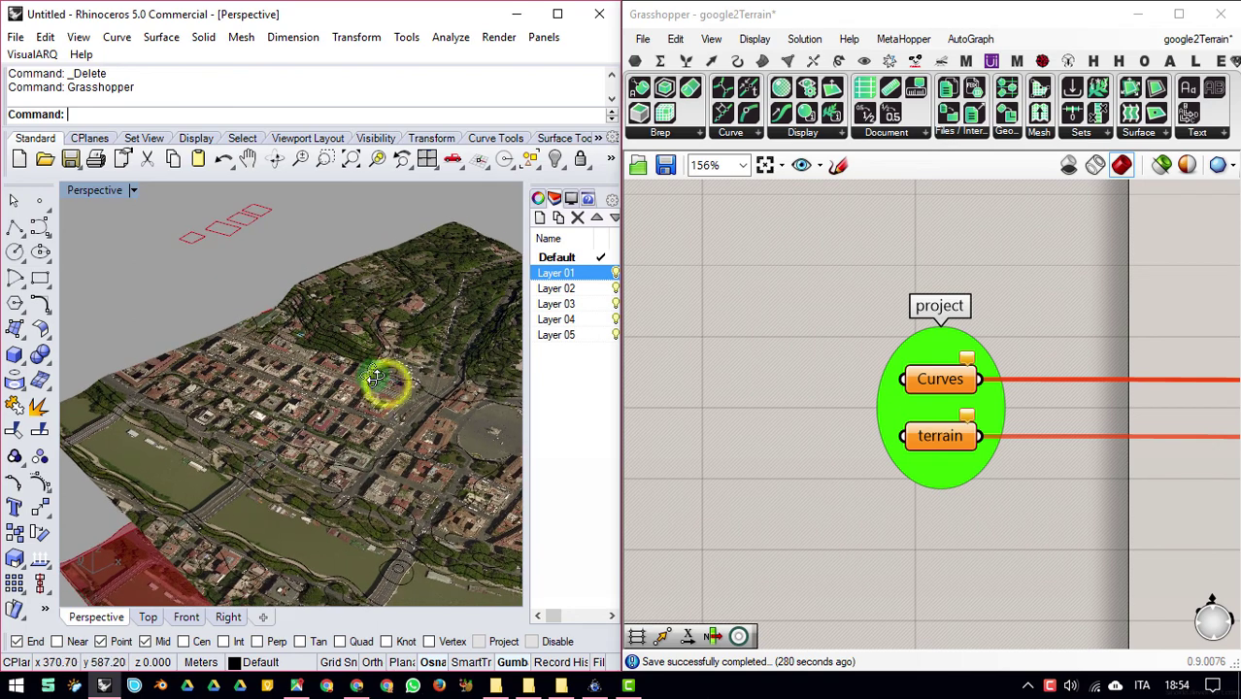
{"action": "left_click_drag", "start_coordinate": [255, 217], "coordinate": [133, 255]}
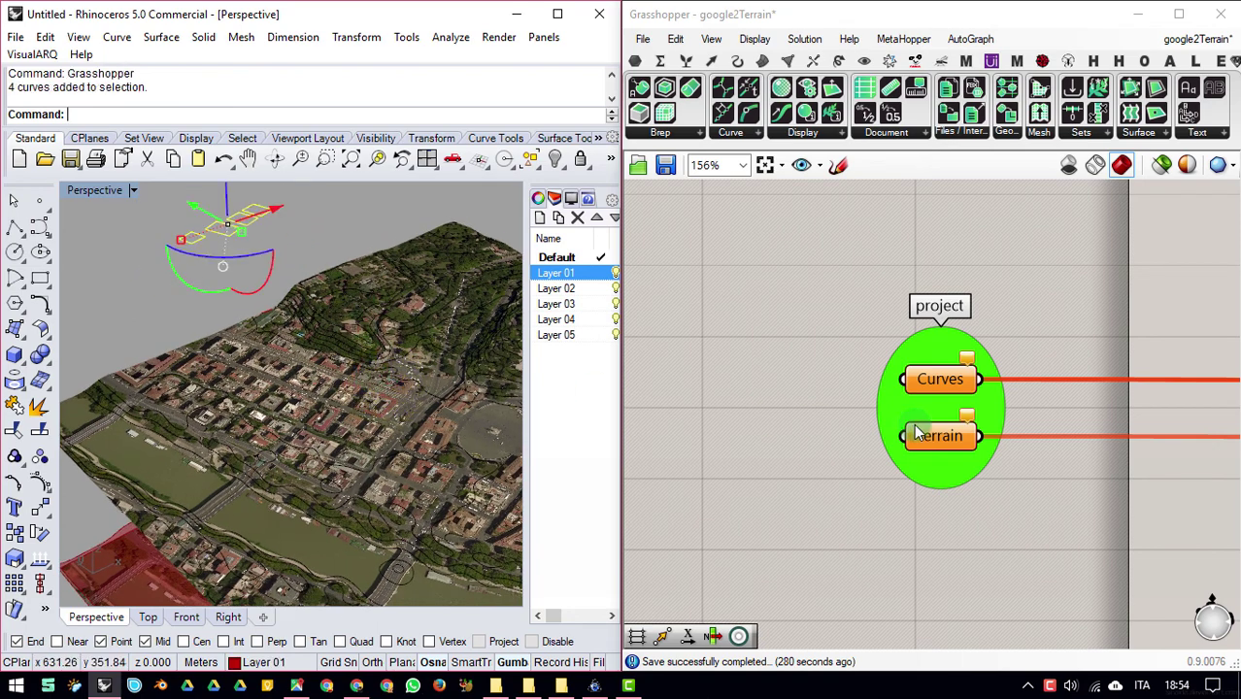
{"action": "right_click", "coordinate": [948, 383]}
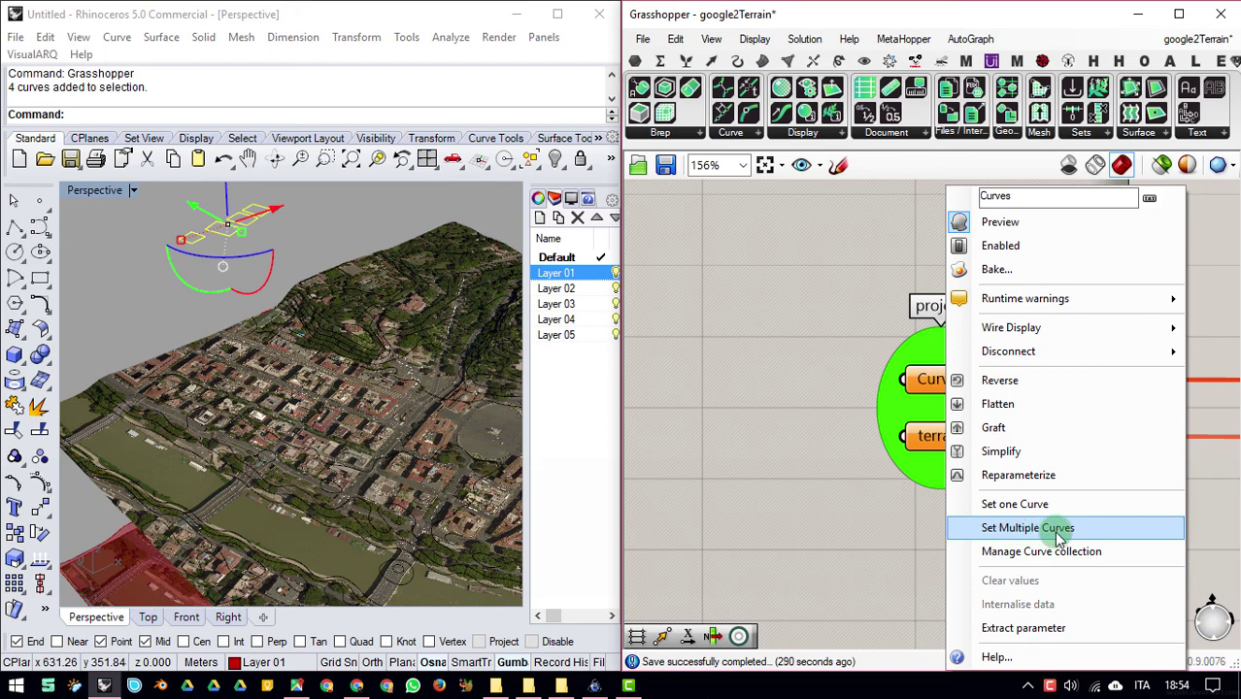
{"action": "left_click", "coordinate": [1058, 530]}
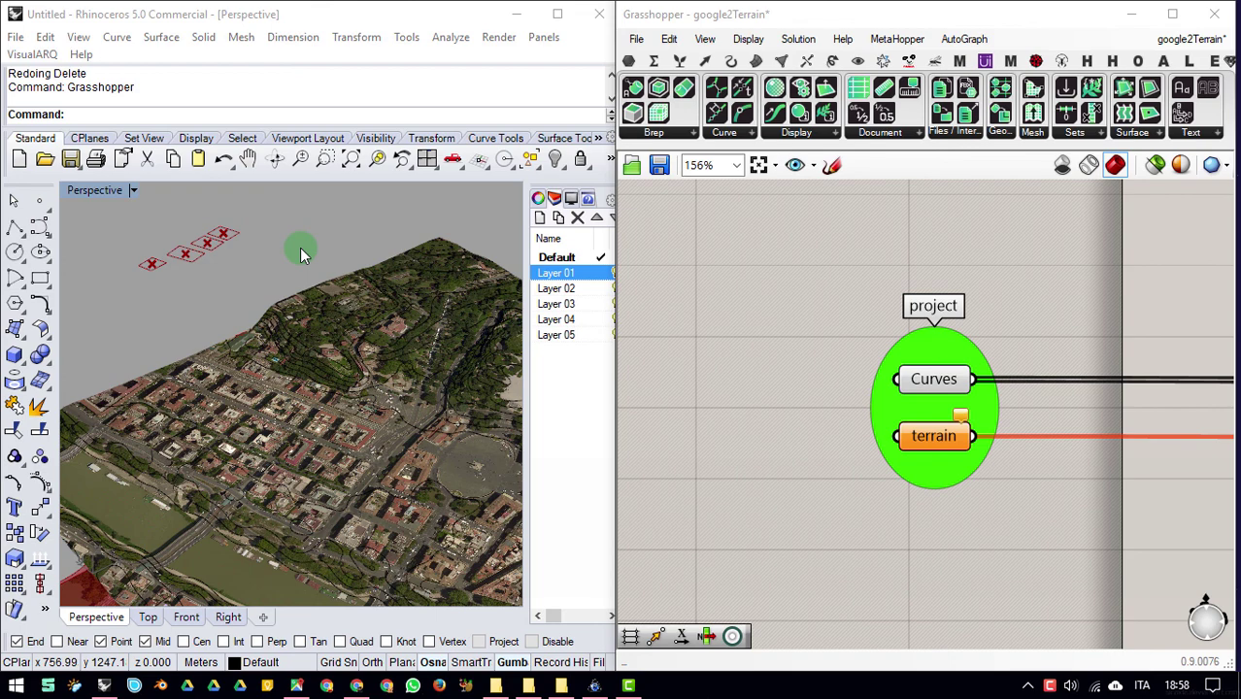
Step: Assign the textured terrain surface as one geometry to the terrain parameter in Grasshopper's project group
{"action": "left_click", "coordinate": [437, 241]}
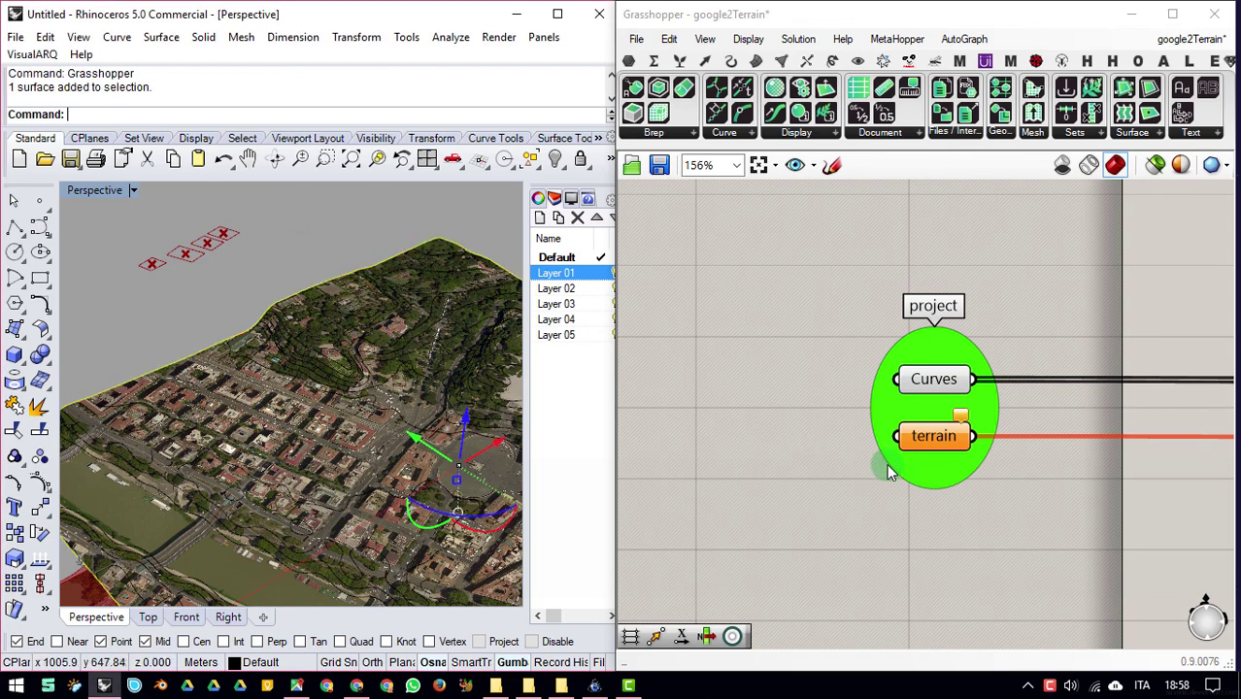
{"action": "right_click", "coordinate": [932, 437]}
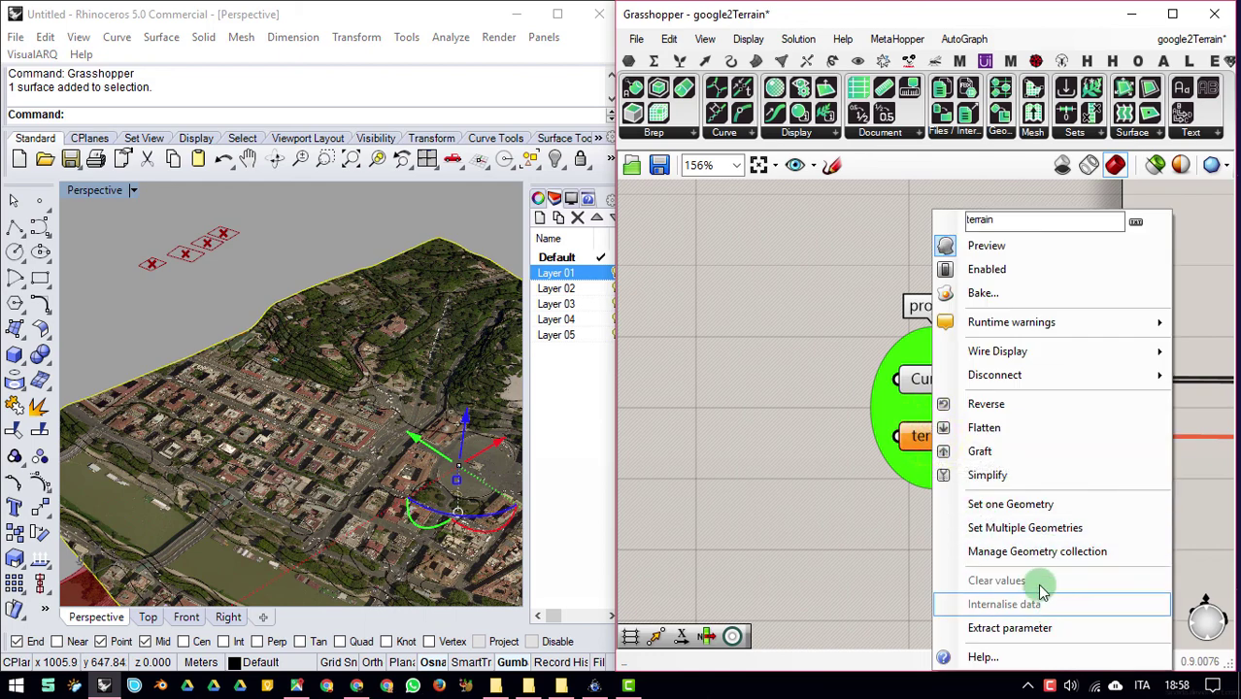
{"action": "left_click", "coordinate": [1073, 514]}
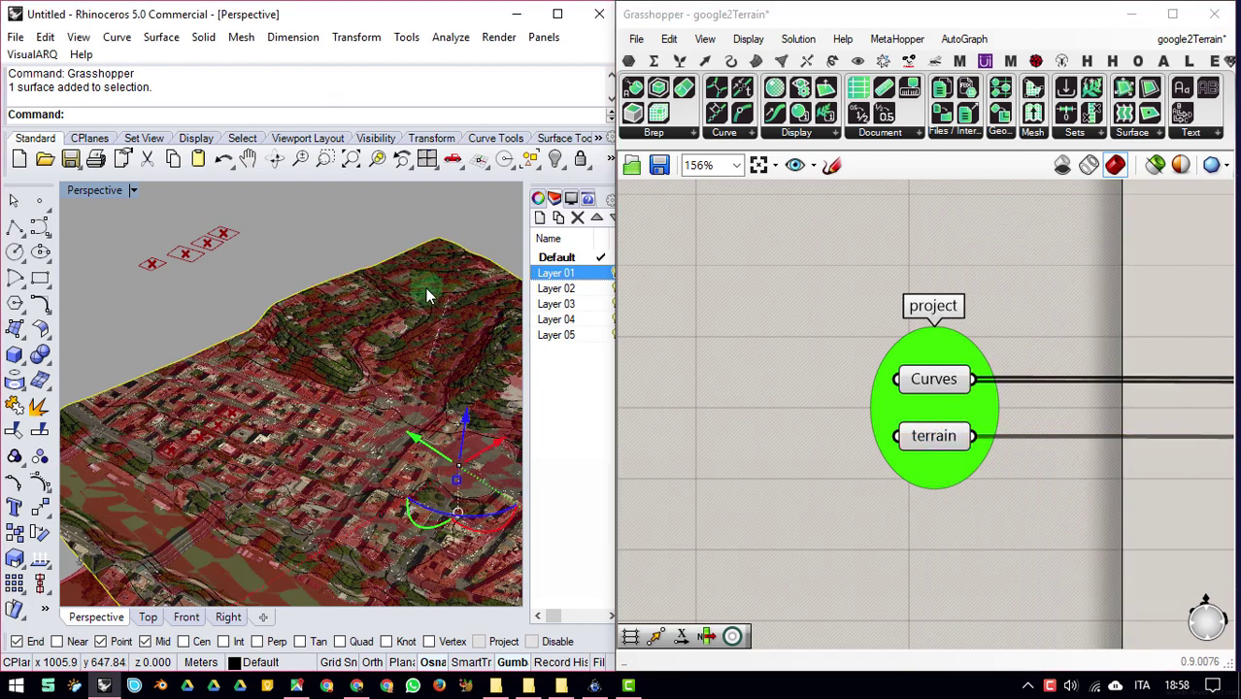
Step: Bake the building outlines projected on the terrain from the bake_me parameter into Rhino
{"action": "right_click_drag", "start_coordinate": [952, 493], "coordinate": [953, 358]}
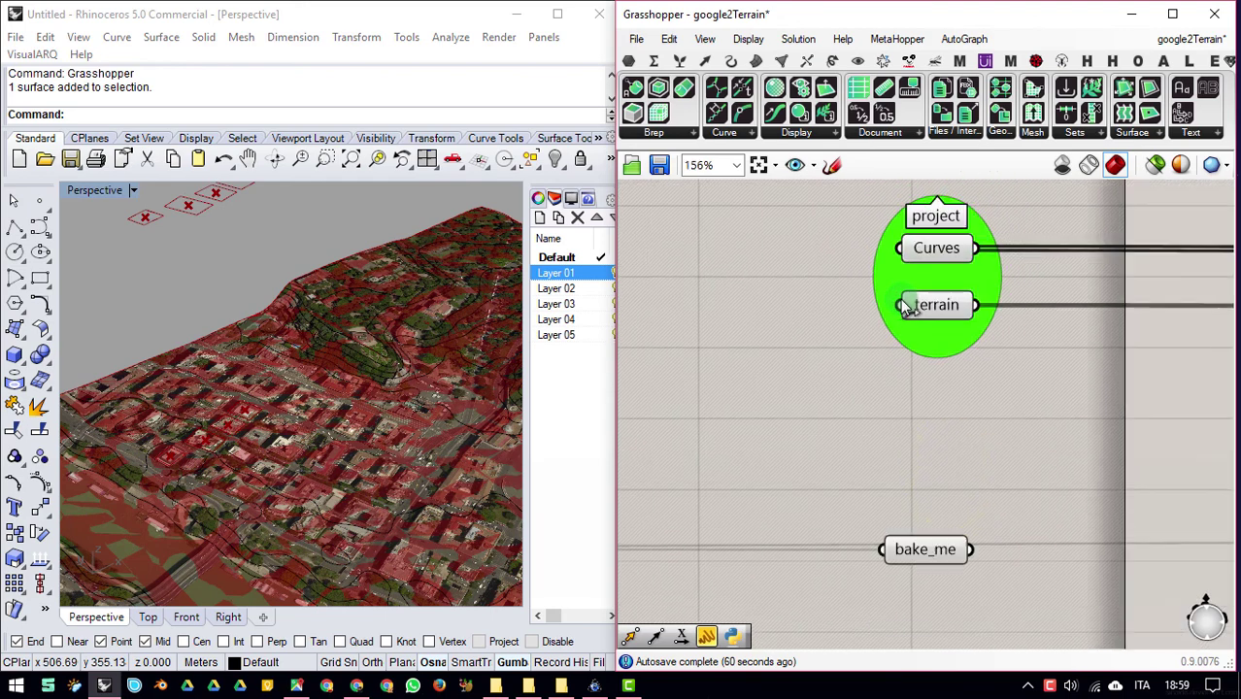
{"action": "right_click_drag", "start_coordinate": [914, 416], "coordinate": [932, 355]}
{"action": "left_click_drag", "start_coordinate": [941, 509], "coordinate": [955, 479]}
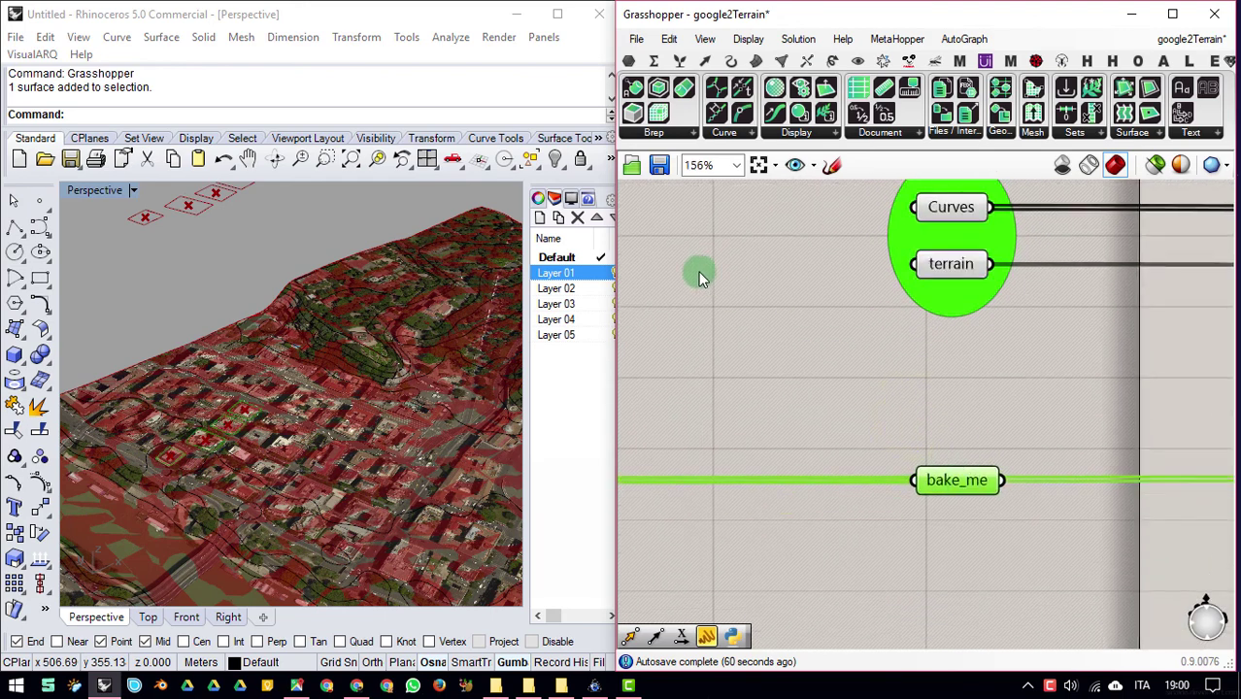
{"action": "left_click", "coordinate": [1058, 445]}
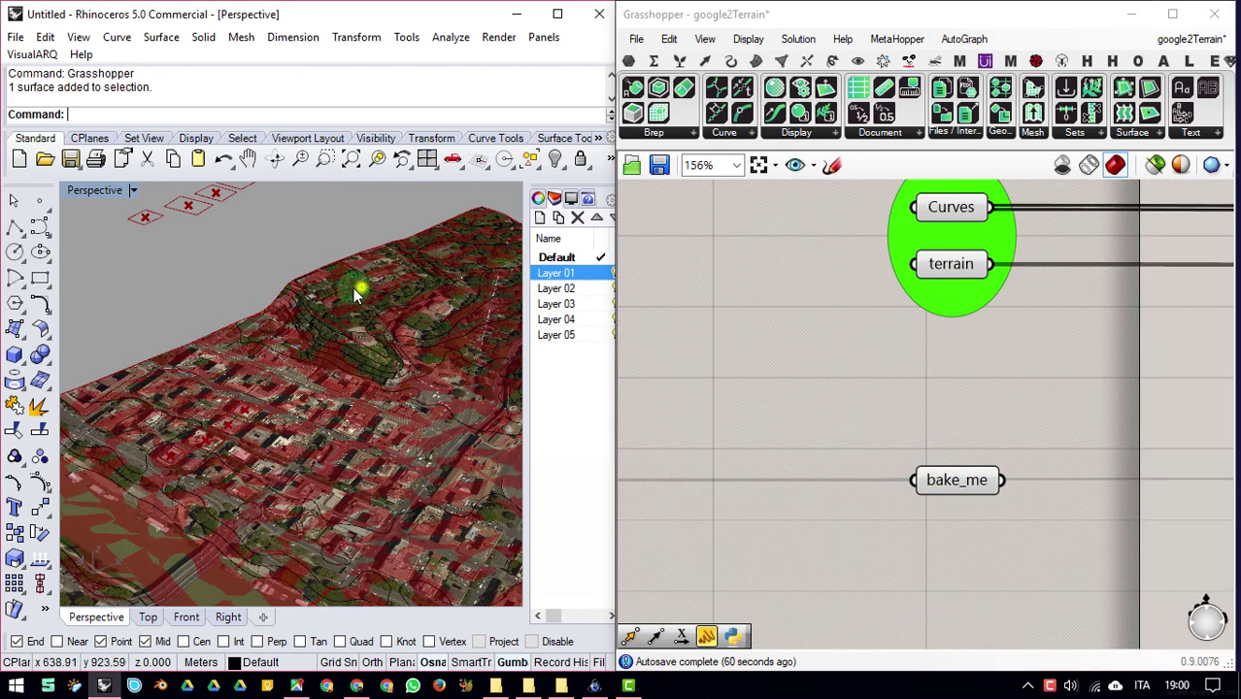
{"action": "scroll", "coordinate": [360, 285], "scroll_direction": "up", "scroll_amount": 8}
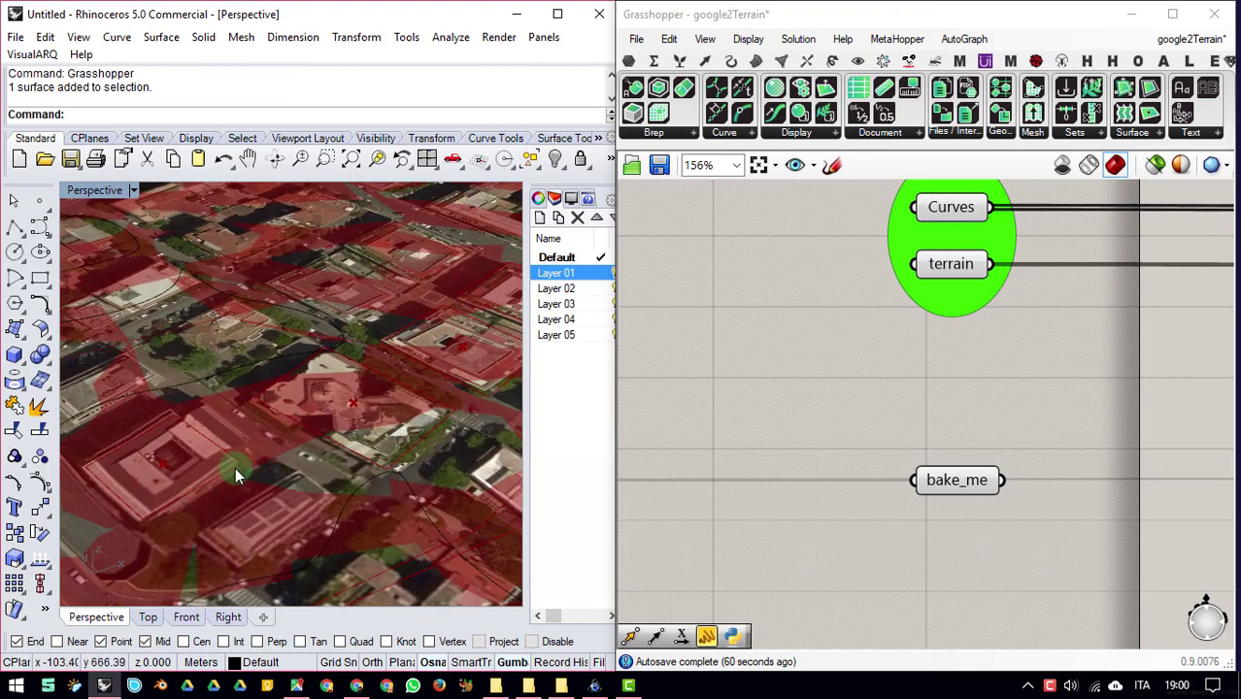
{"action": "right_click_drag", "start_coordinate": [235, 467], "coordinate": [466, 451]}
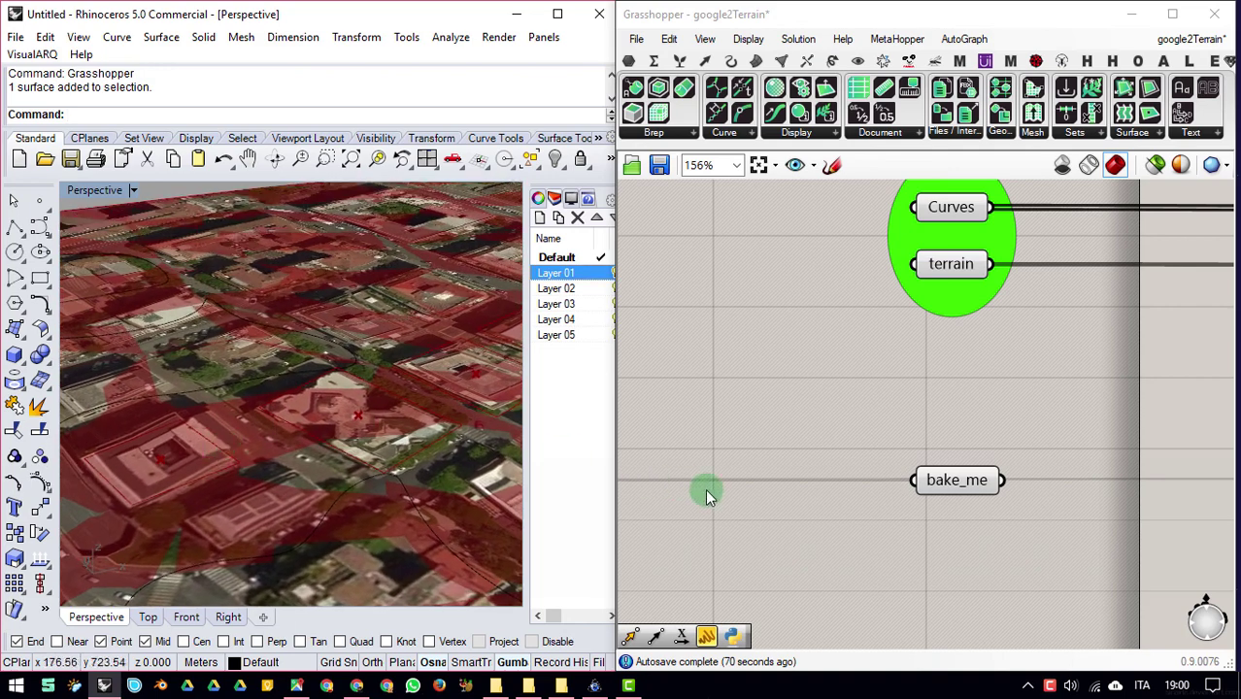
{"action": "left_click", "coordinate": [949, 513]}
{"action": "right_click", "coordinate": [995, 375]}
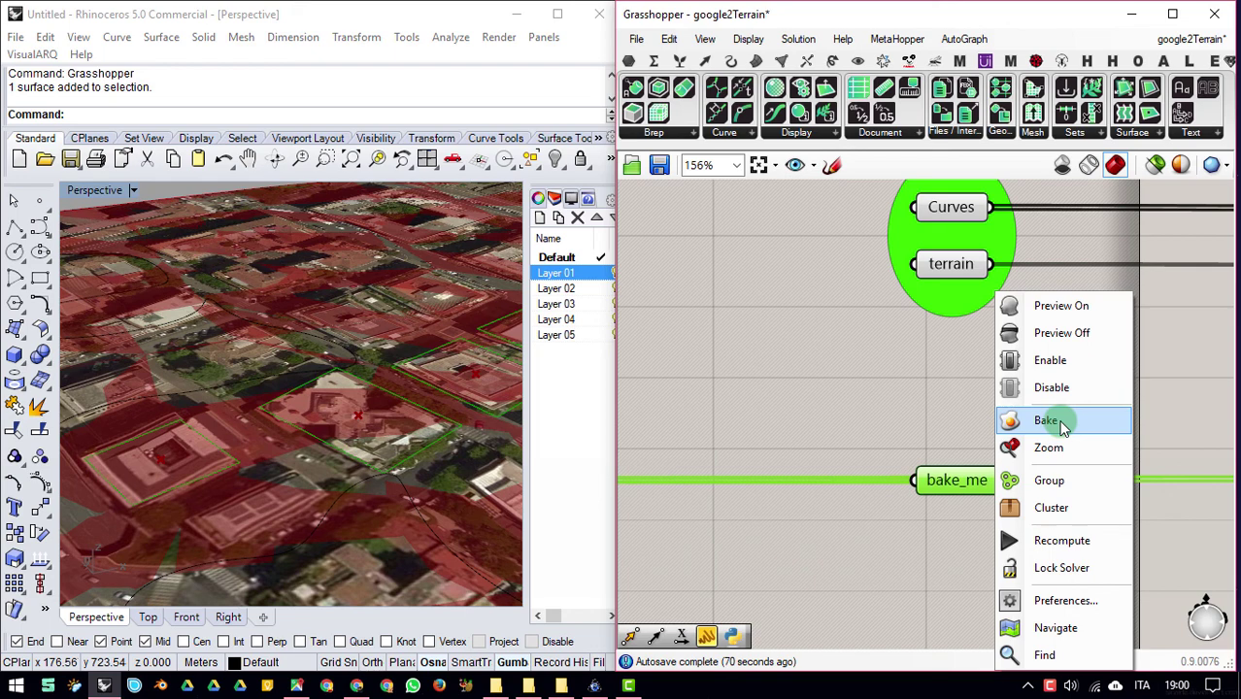
{"action": "left_click", "coordinate": [1049, 420]}
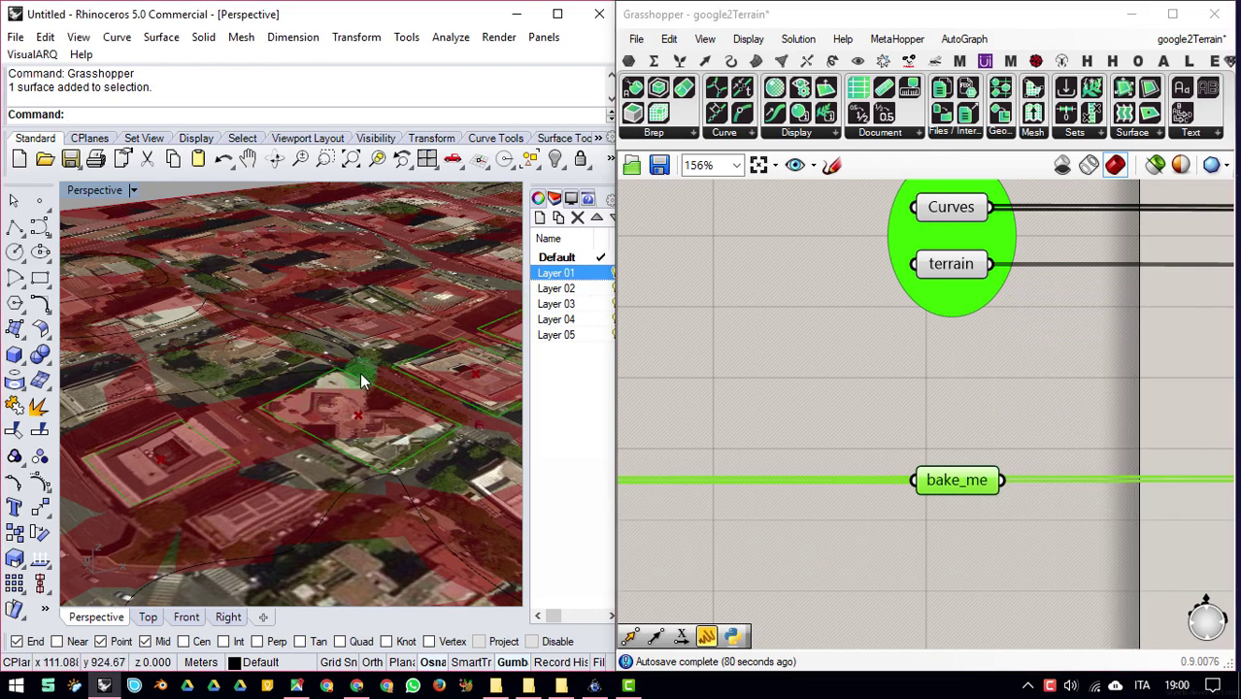
Step: Close the Grasshopper window and maximize Rhino to work on the textured terrain at full screen
{"action": "left_click", "coordinate": [1218, 14]}
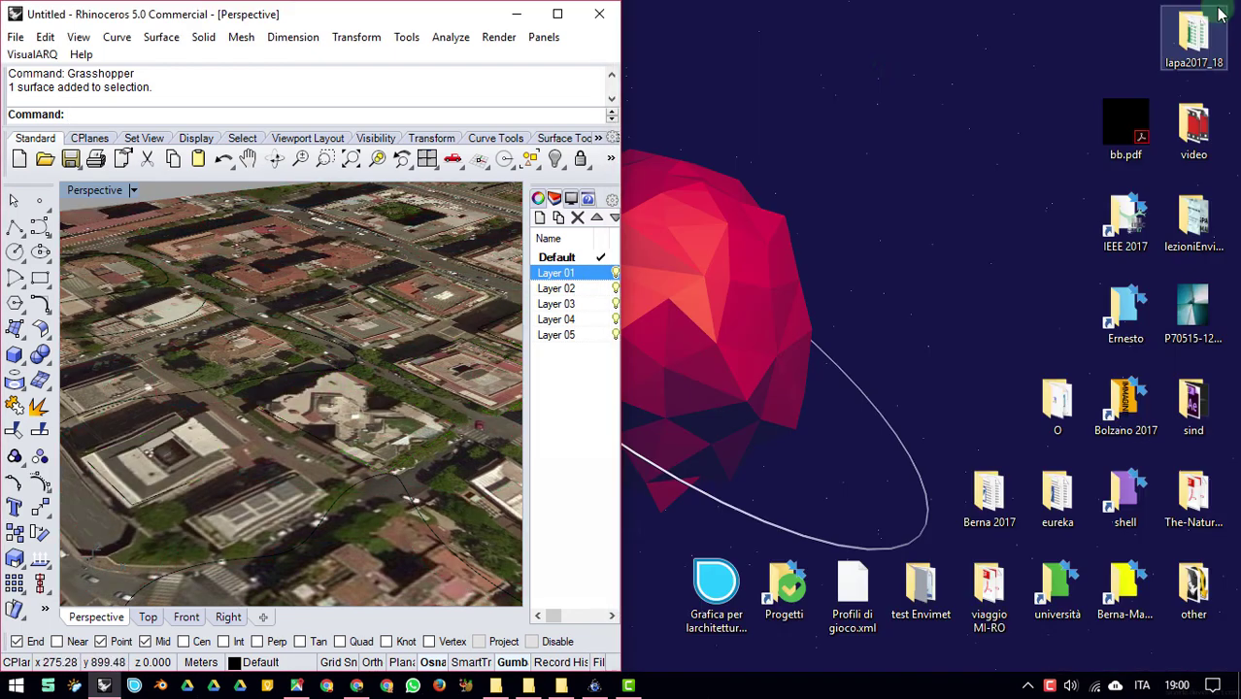
{"action": "left_click", "coordinate": [557, 14]}
{"action": "scroll", "coordinate": [743, 288], "scroll_direction": "down", "scroll_amount": 5}
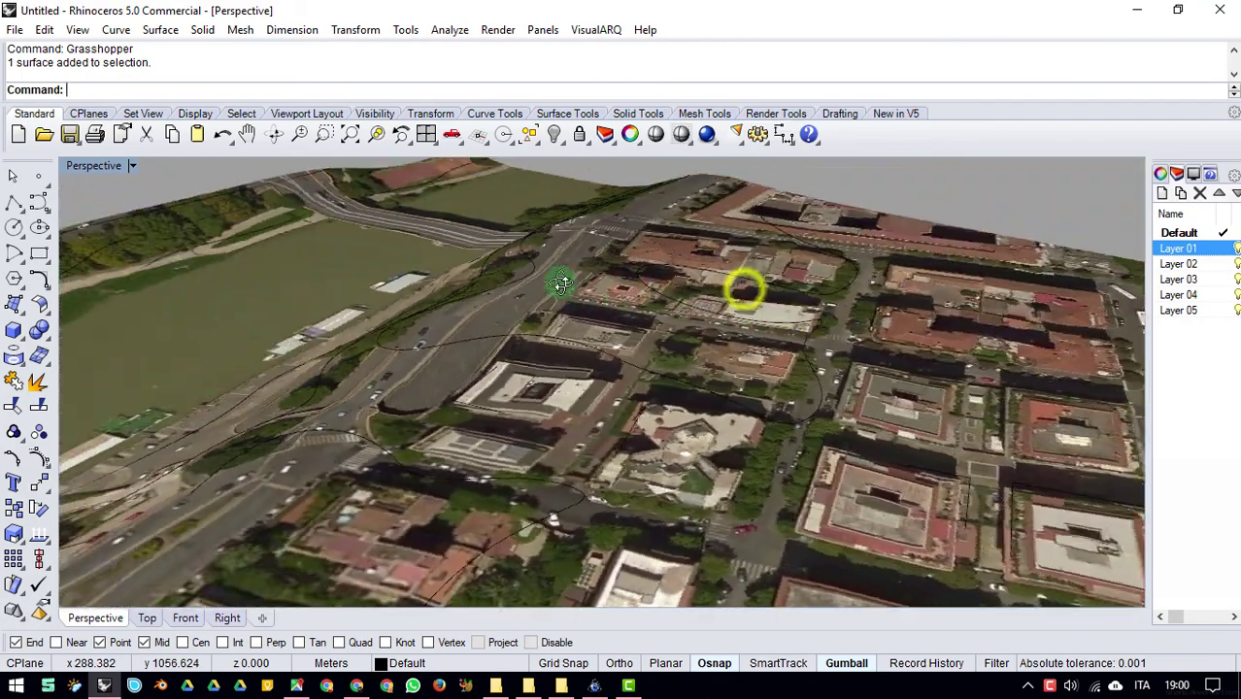
Step: Select three adjacent baked building outlines lying on the terrain
{"action": "left_click", "coordinate": [660, 436]}
{"action": "right_click_drag", "start_coordinate": [659, 436], "coordinate": [885, 433]}
{"action": "key", "text": "shift"}
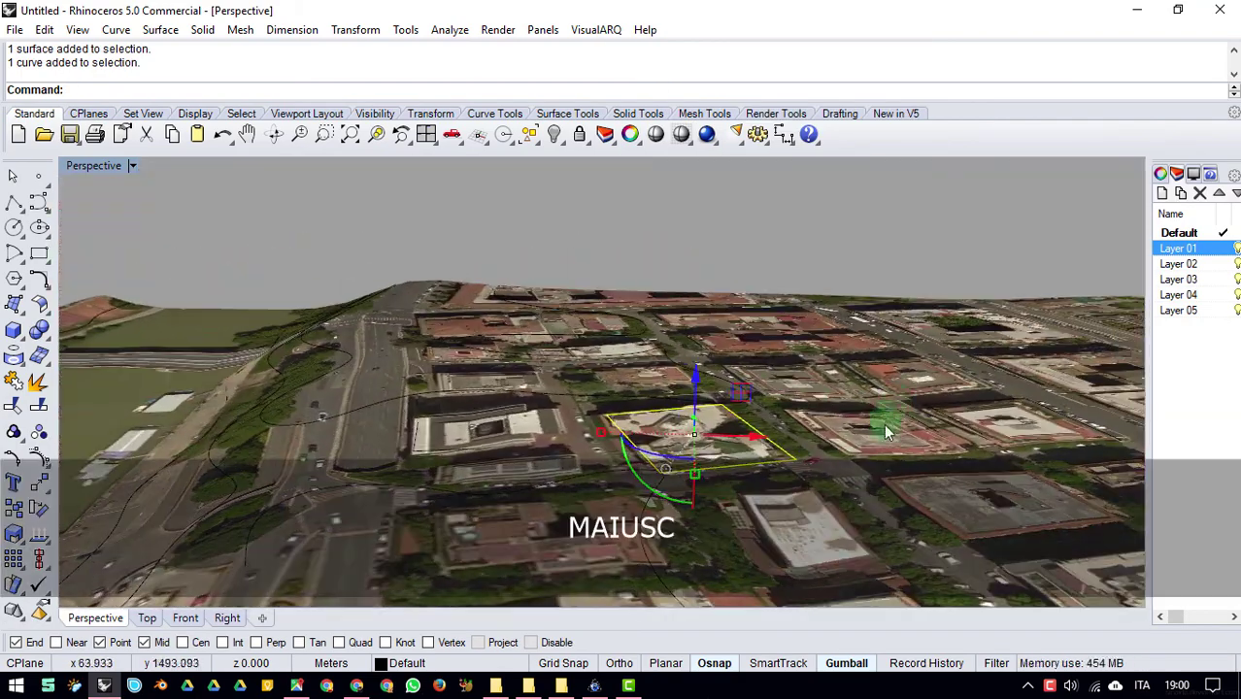
{"action": "left_click", "coordinate": [903, 412], "text": "shift"}
{"action": "right_click_drag", "start_coordinate": [732, 335], "coordinate": [653, 511]}
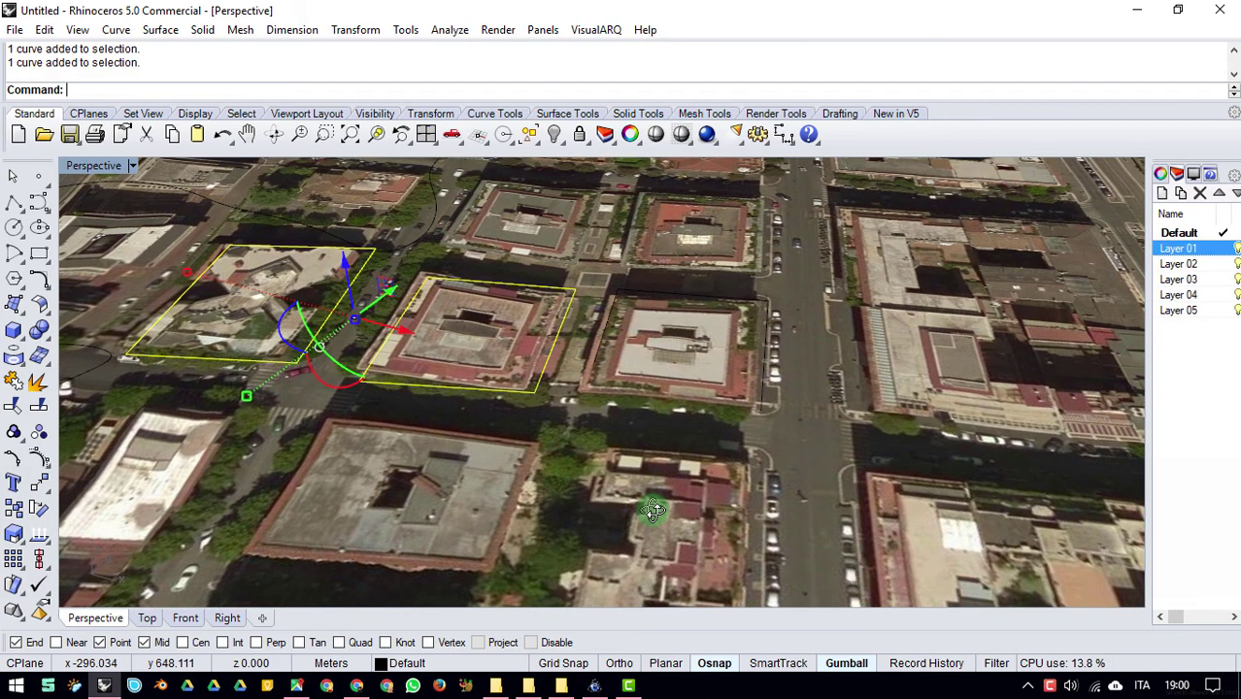
{"action": "key", "text": "shift"}
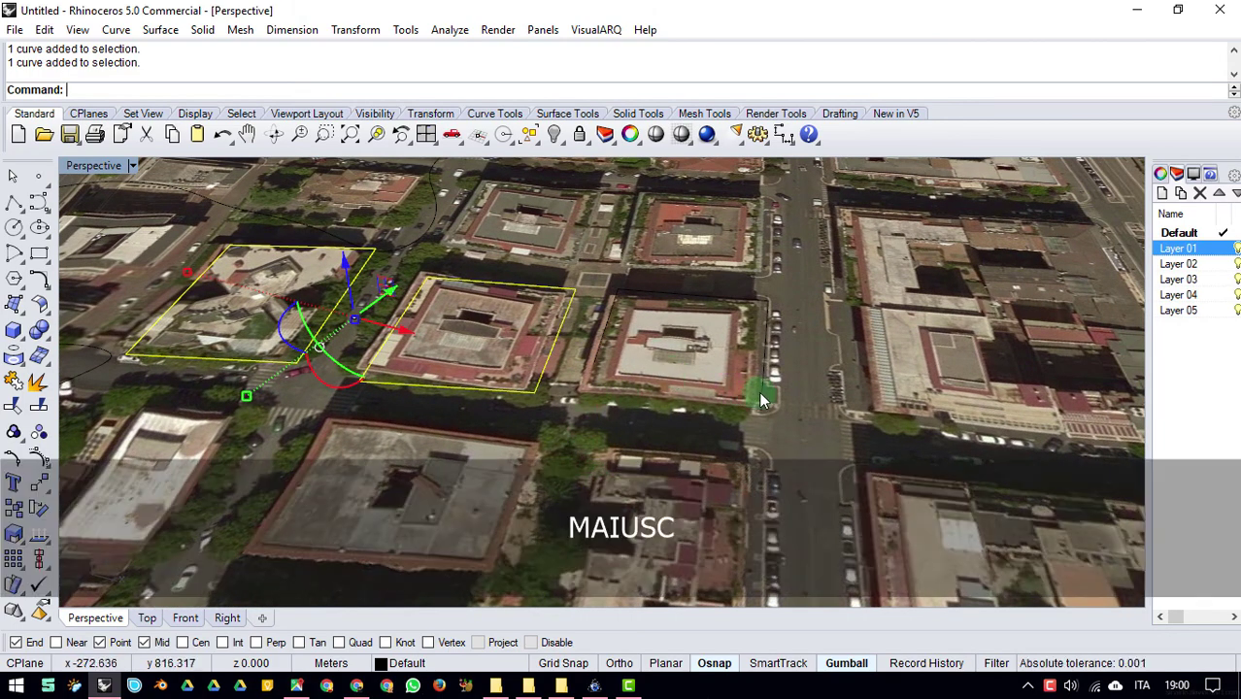
{"action": "left_click", "coordinate": [761, 400], "text": "shift"}
{"action": "left_click", "coordinate": [825, 435]}
{"action": "right_click_drag", "start_coordinate": [604, 383], "coordinate": [733, 339]}
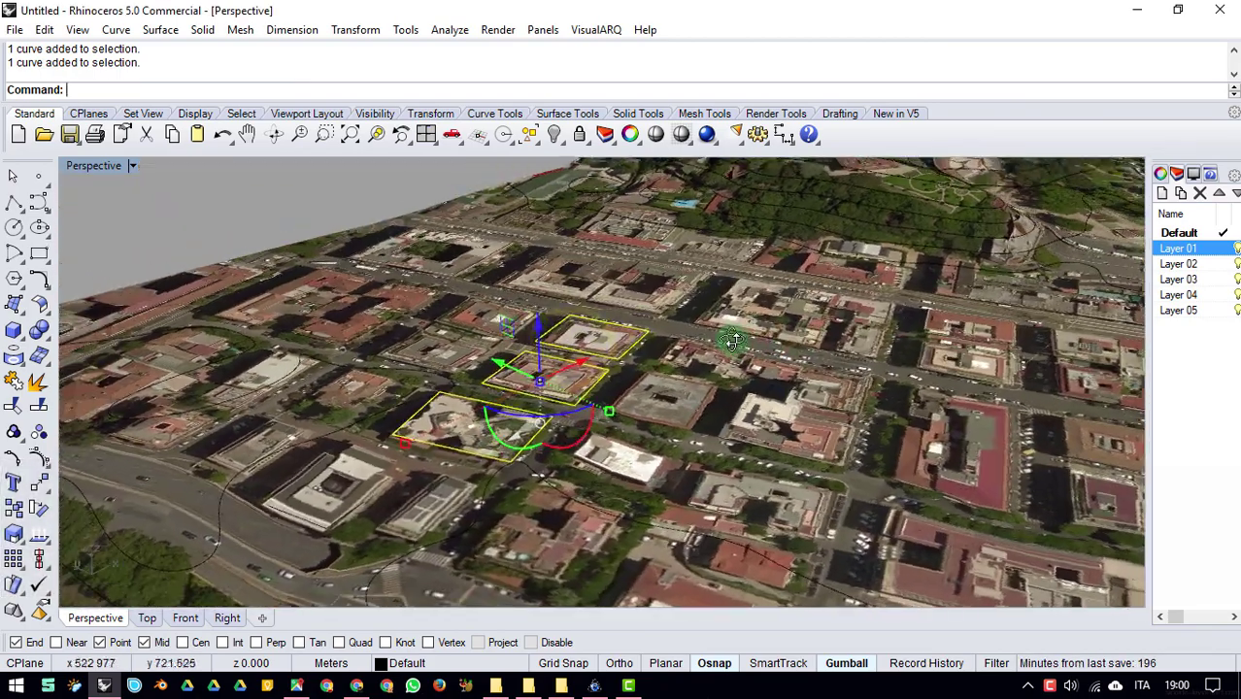
Step: Extrude the three adjacent baked building outlines on the terrain upward as closed solids with a freely picked height
{"action": "type", "text": "eSrf"}
{"action": "key", "text": "Return"}
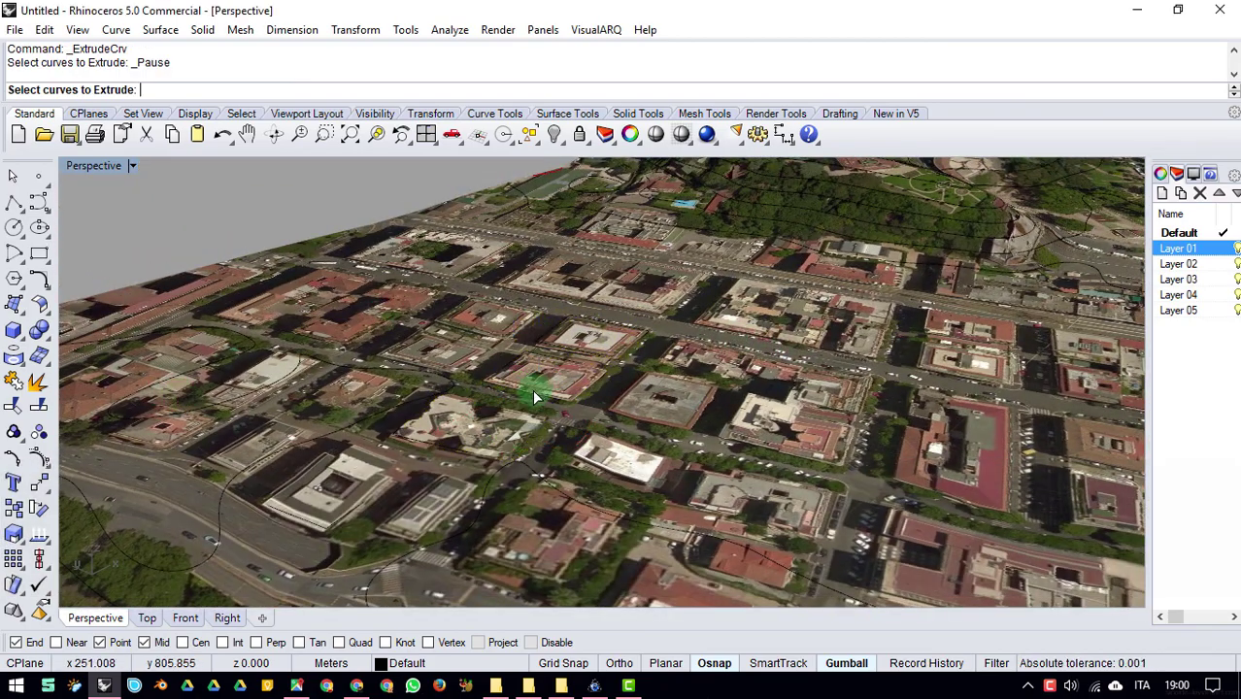
{"action": "right_click_drag", "start_coordinate": [533, 396], "coordinate": [515, 310]}
{"action": "key", "text": "Home"}
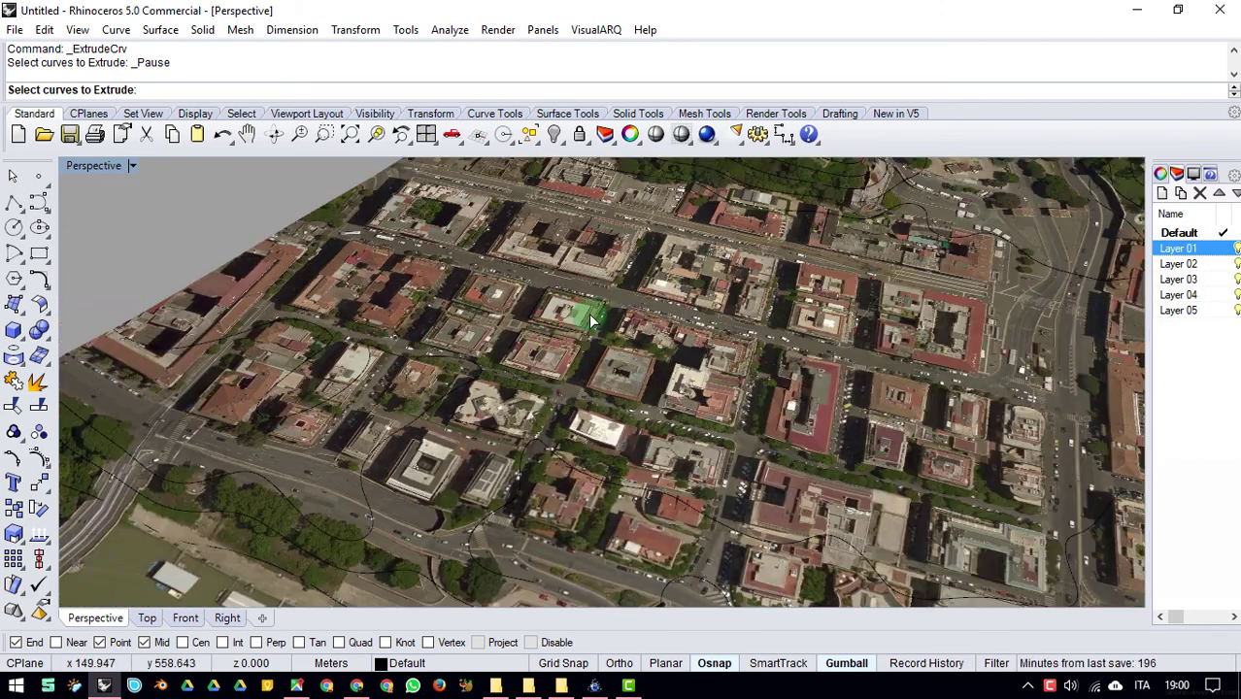
{"action": "left_click", "coordinate": [596, 313]}
{"action": "left_click", "coordinate": [567, 358]}
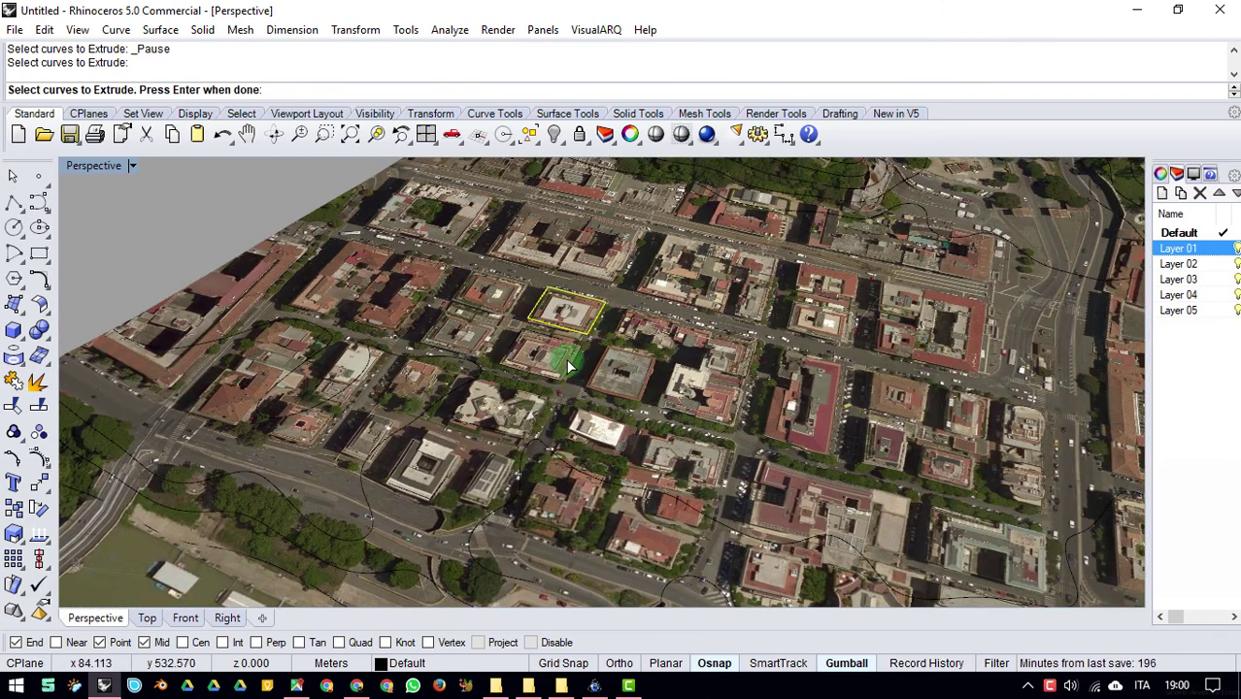
{"action": "left_click", "coordinate": [542, 419]}
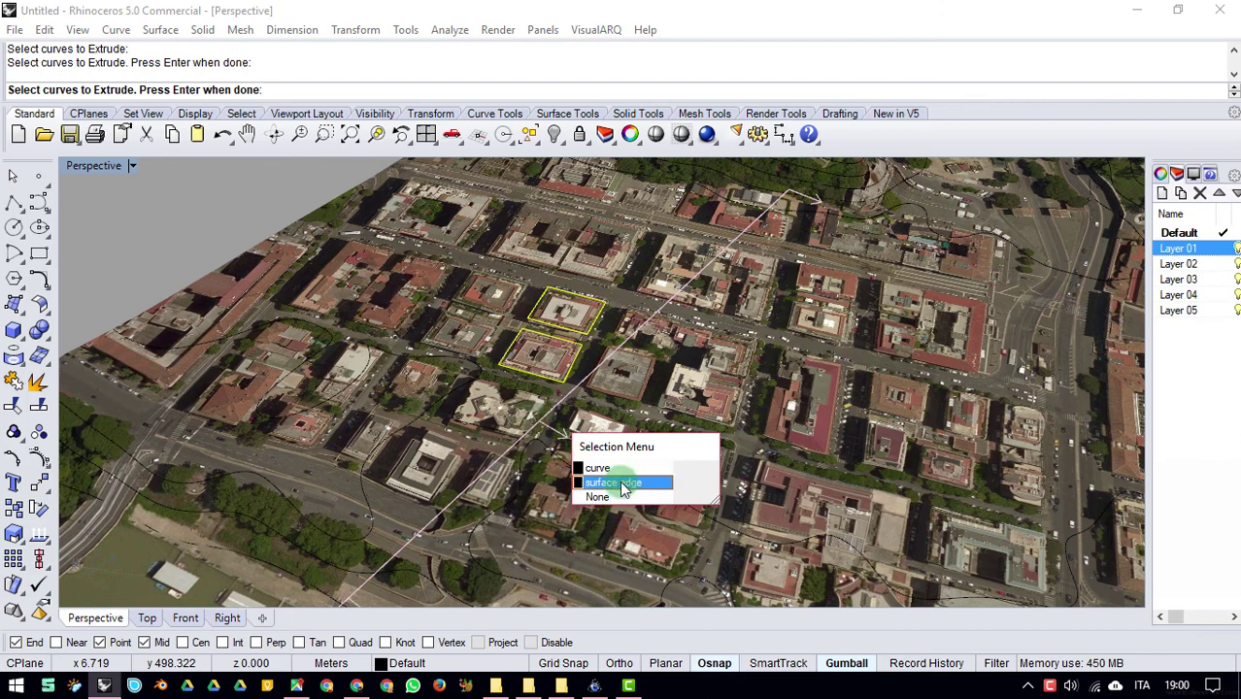
{"action": "left_click", "coordinate": [624, 493]}
{"action": "left_click", "coordinate": [534, 391]}
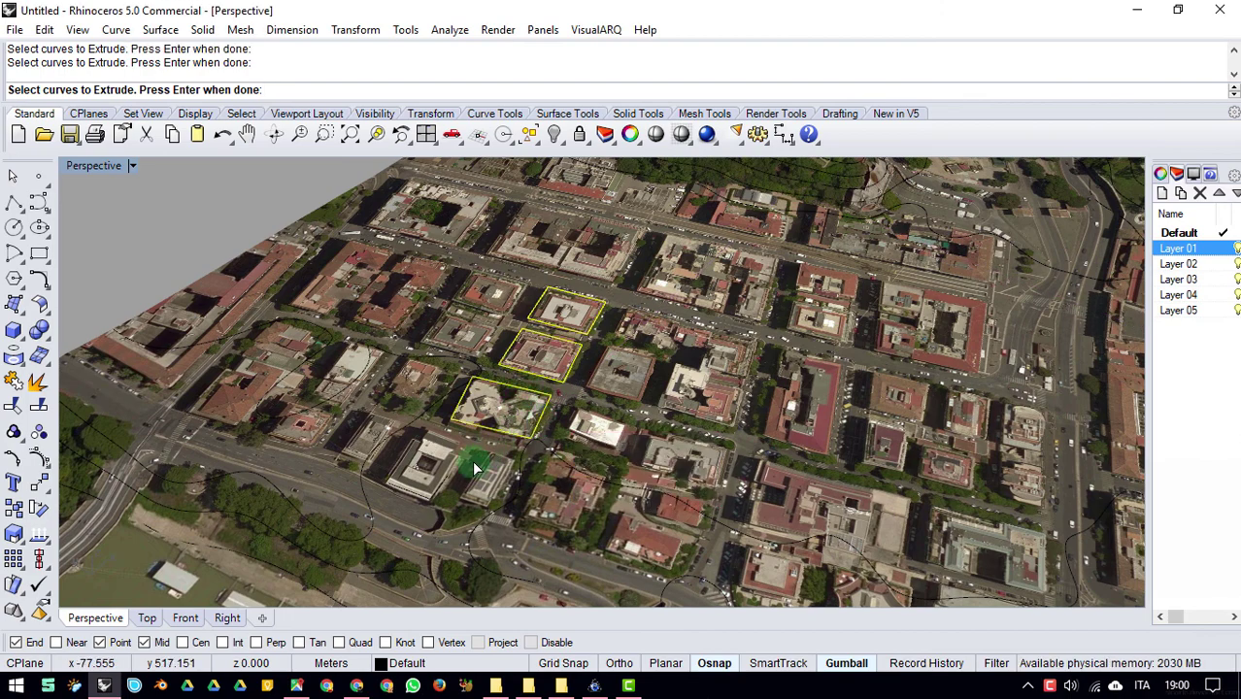
{"action": "key", "text": "Return"}
{"action": "left_click", "coordinate": [726, 305]}
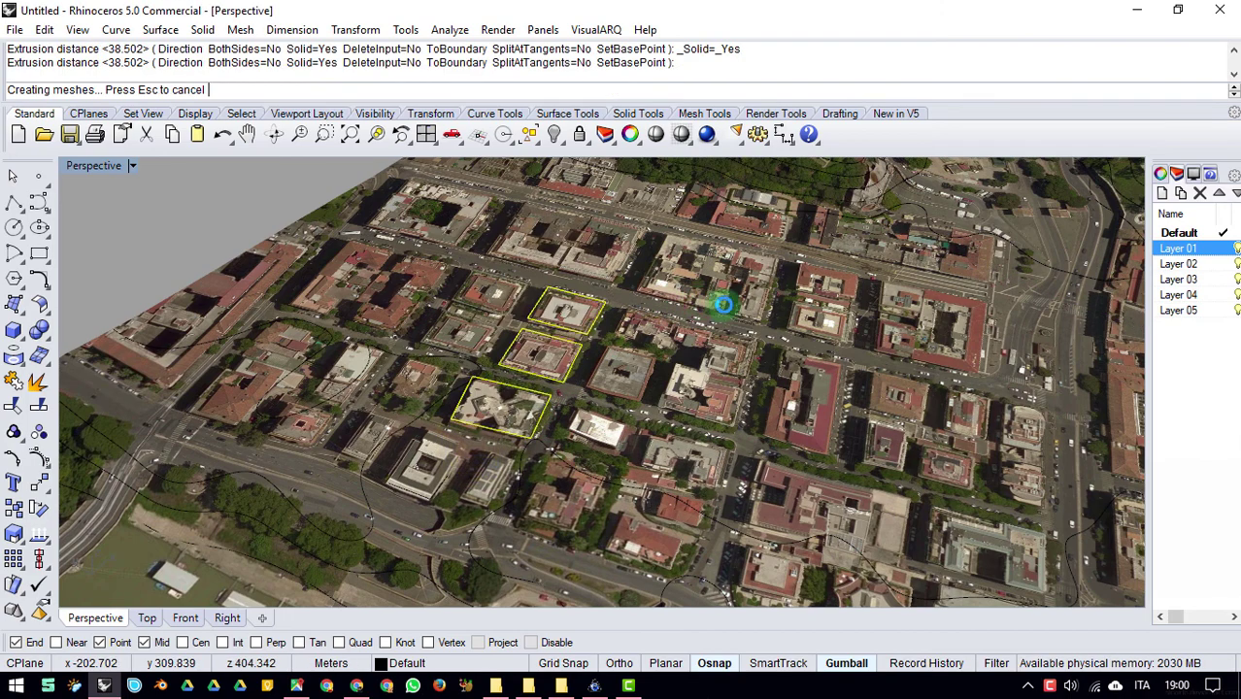
{"action": "right_click_drag", "start_coordinate": [552, 277], "coordinate": [648, 255]}
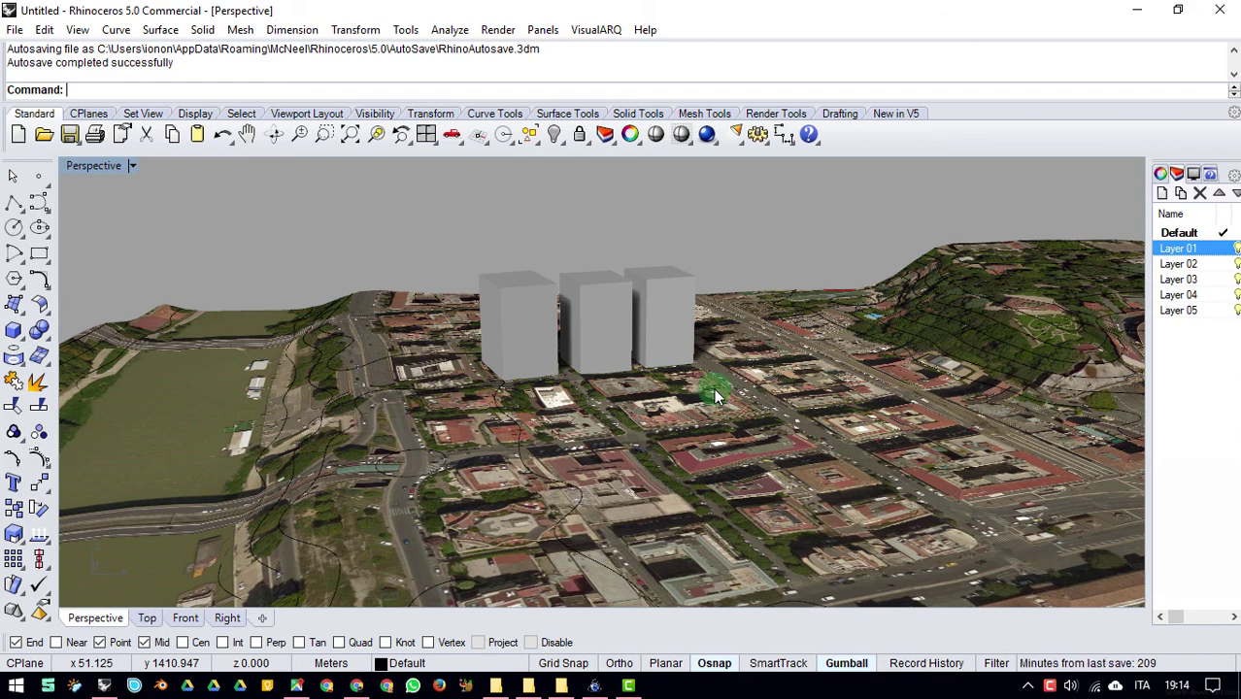
Step: Switch to Chrome and look through the lessons of the Lezioni di Rhino playlist on YouTube
{"action": "left_click", "coordinate": [356, 686]}
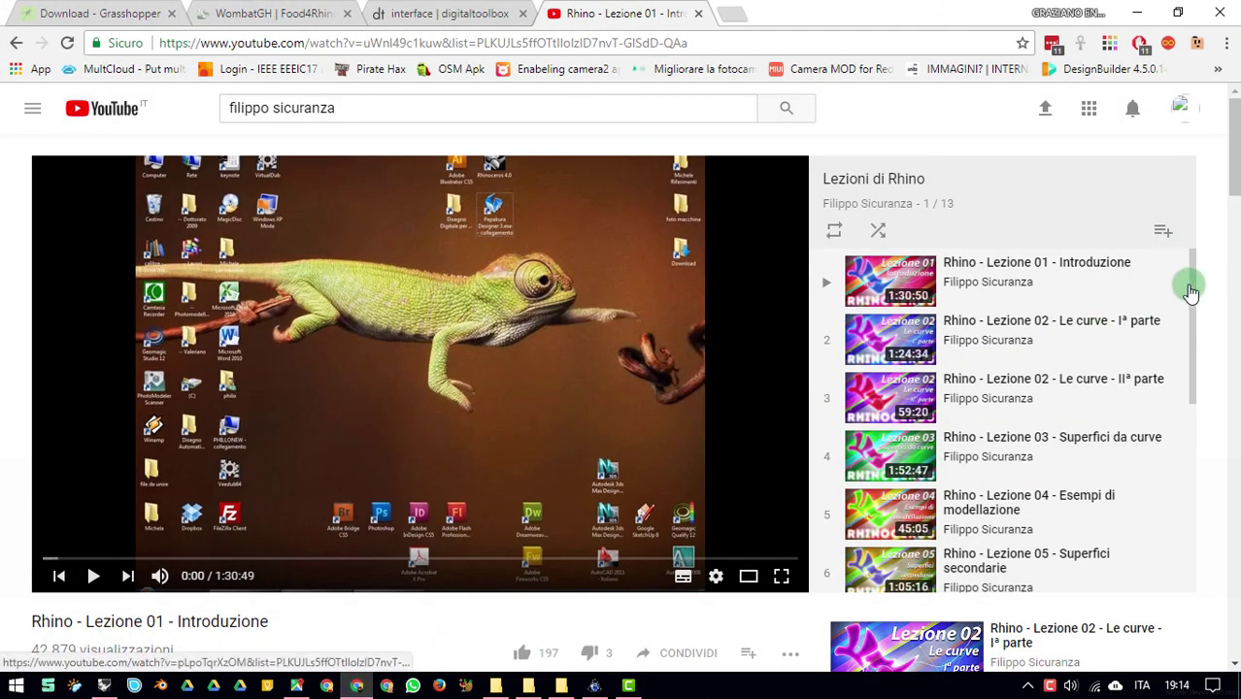
{"action": "left_click_drag", "start_coordinate": [1195, 302], "coordinate": [1189, 329]}
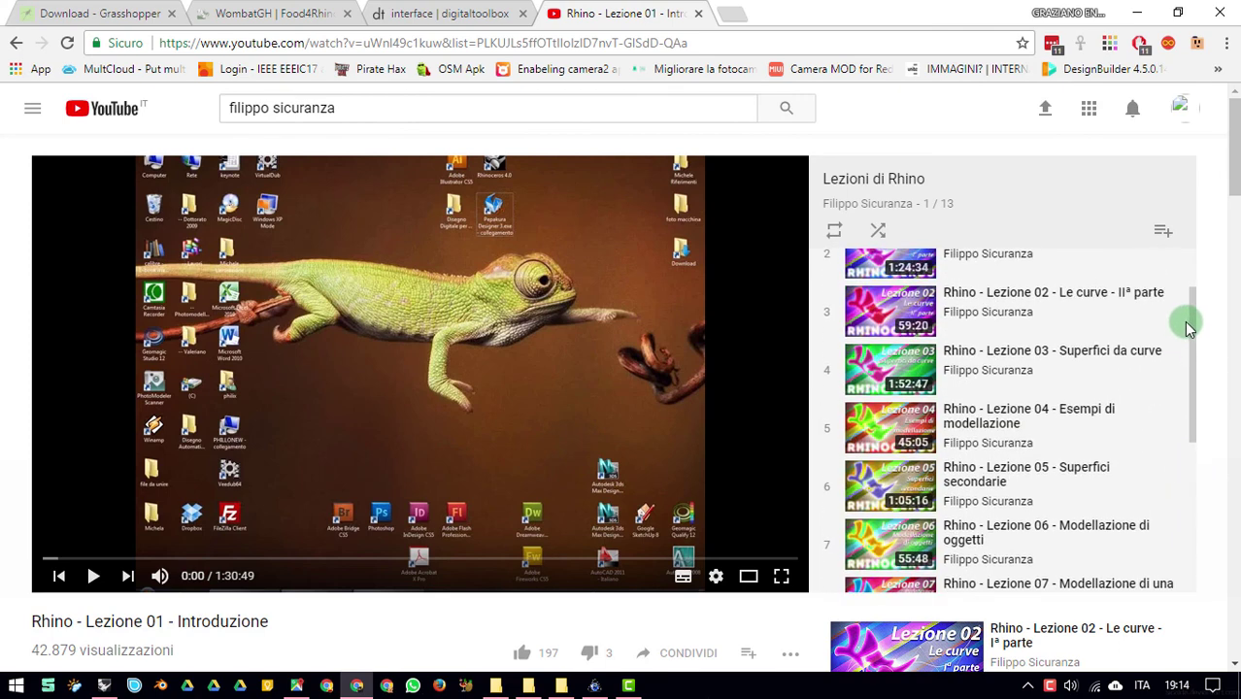